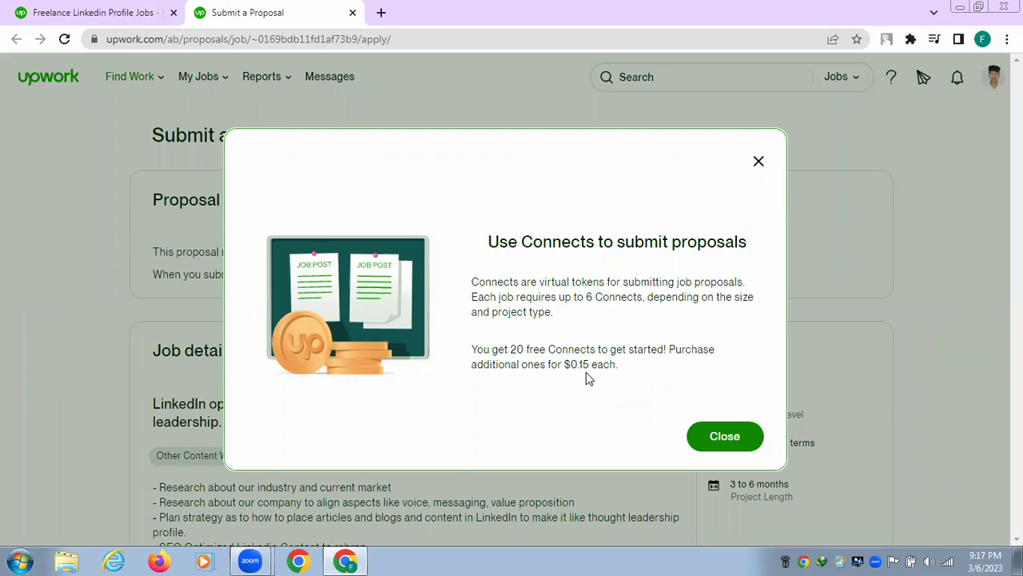
Step: Dismiss the Connects notice and look over the proposal settings, job details and payment terms
left_click(737, 446)
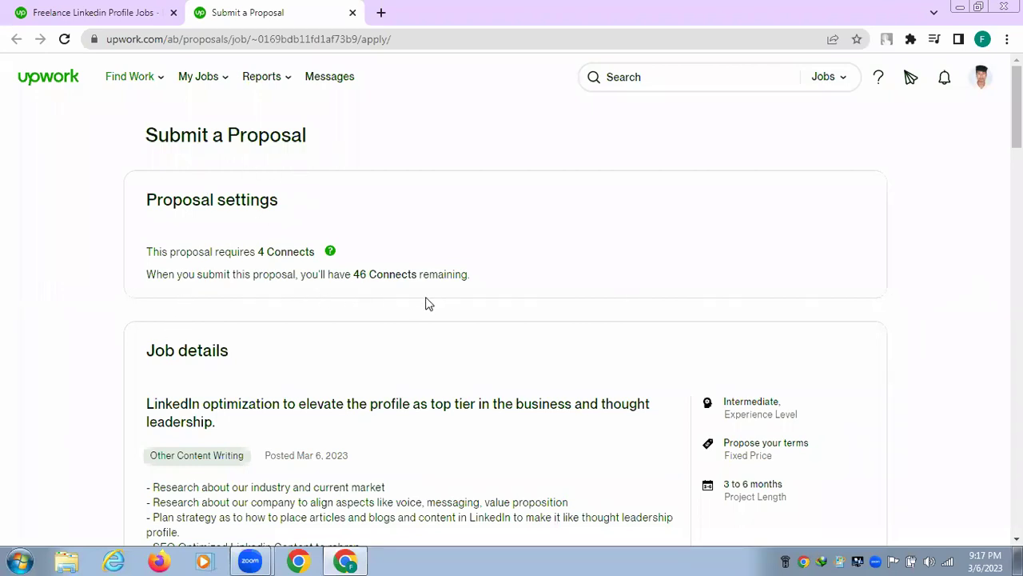
scroll(623, 368, "down", 3)
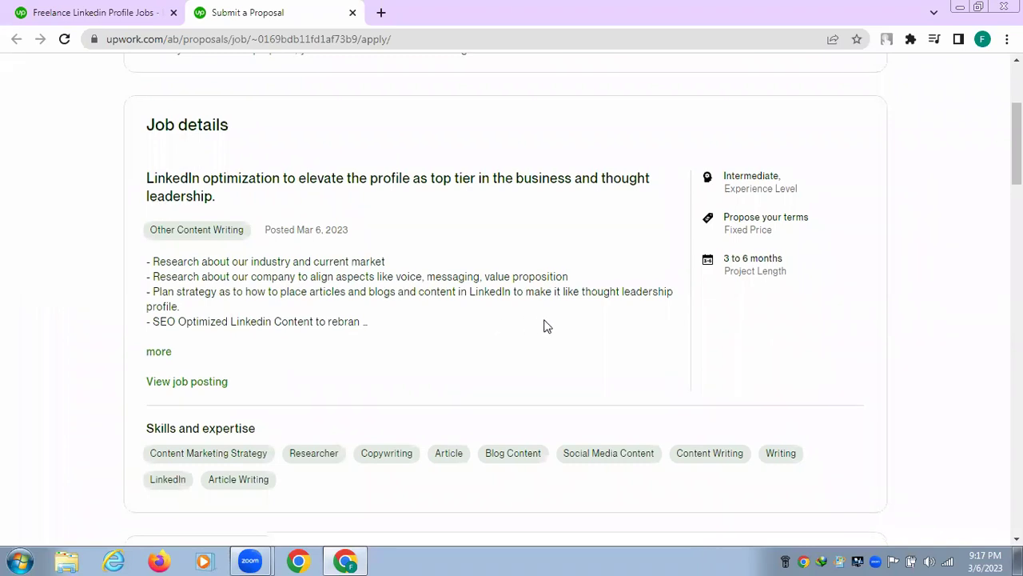
scroll(546, 326, "down", 1)
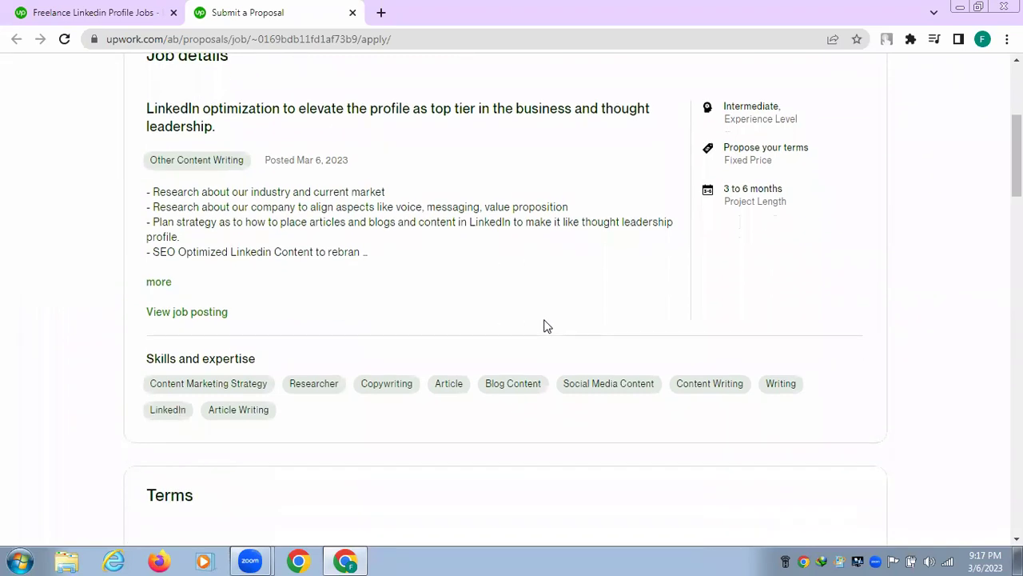
scroll(546, 325, "down", 5)
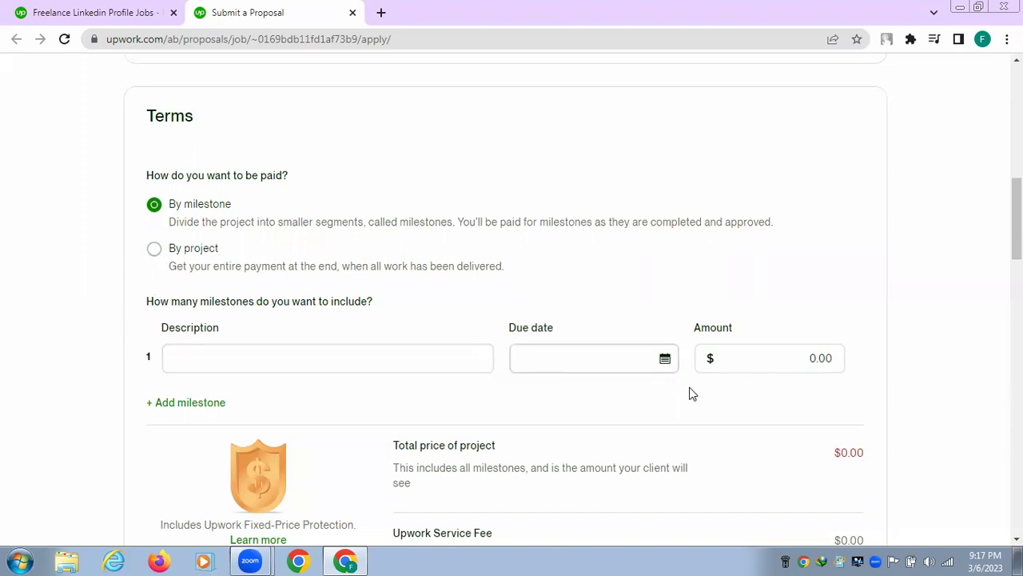
scroll(846, 394, "down", 3)
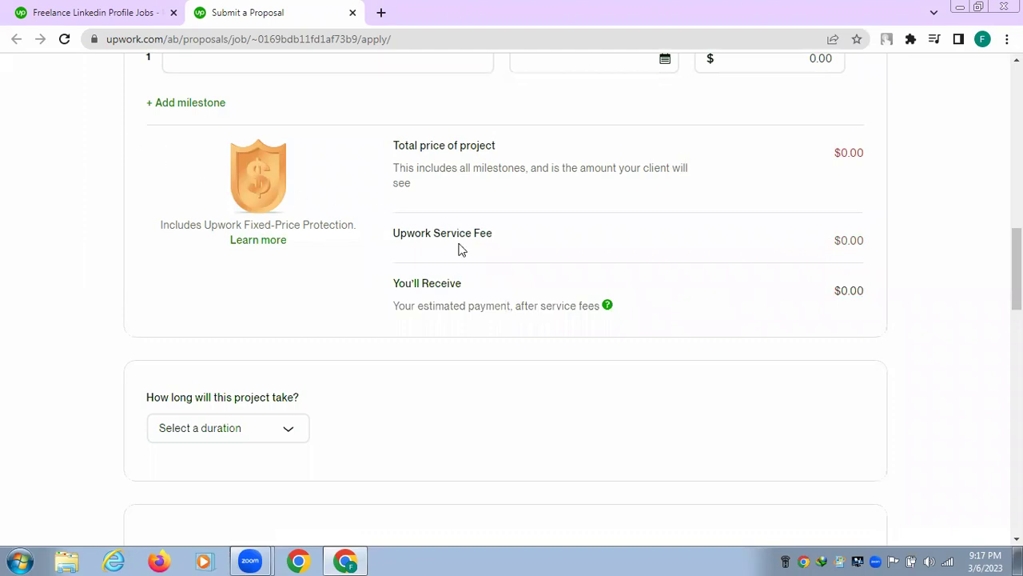
scroll(458, 294, "up", 5)
scroll(461, 296, "up", 4)
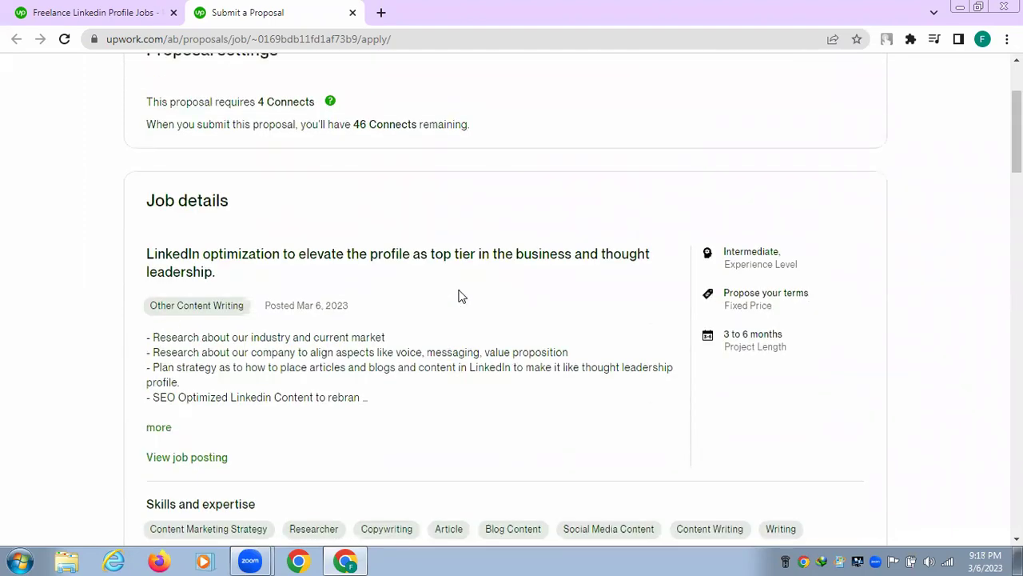
scroll(460, 295, "up", 2)
scroll(460, 295, "down", 4)
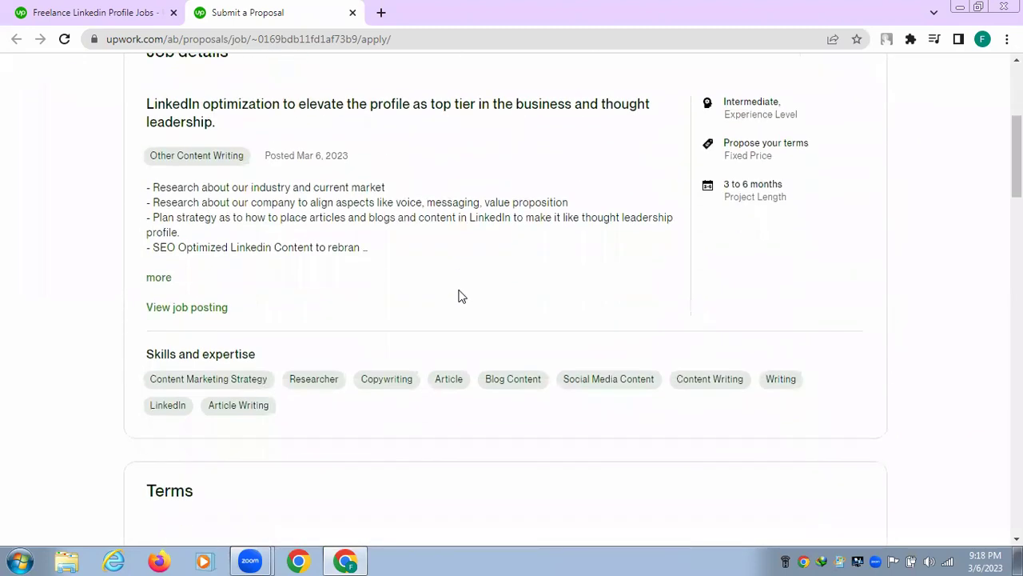
Step: Expand the full job description and read the requirements, project length and required skills
left_click(158, 278)
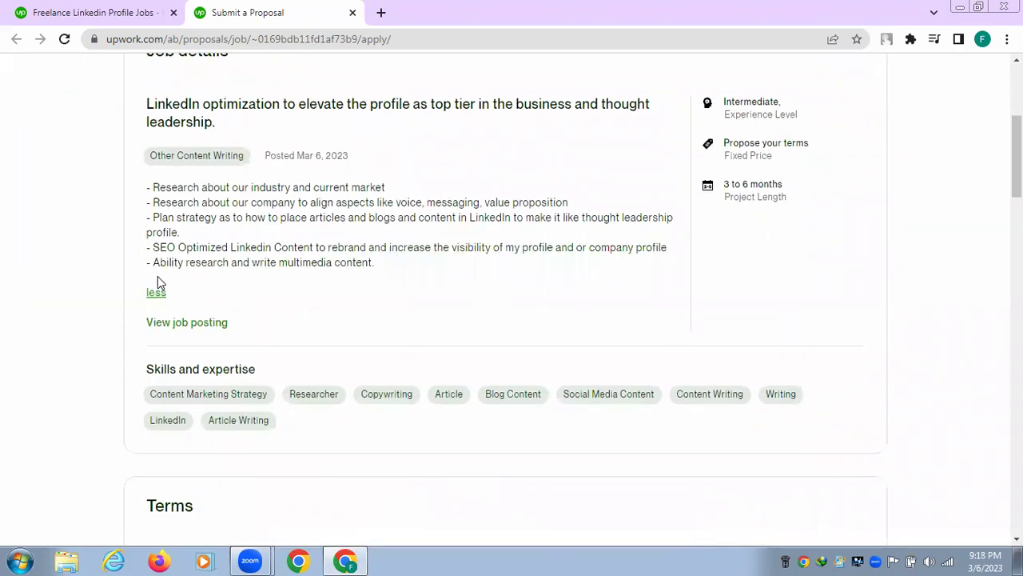
scroll(351, 337, "up", 1)
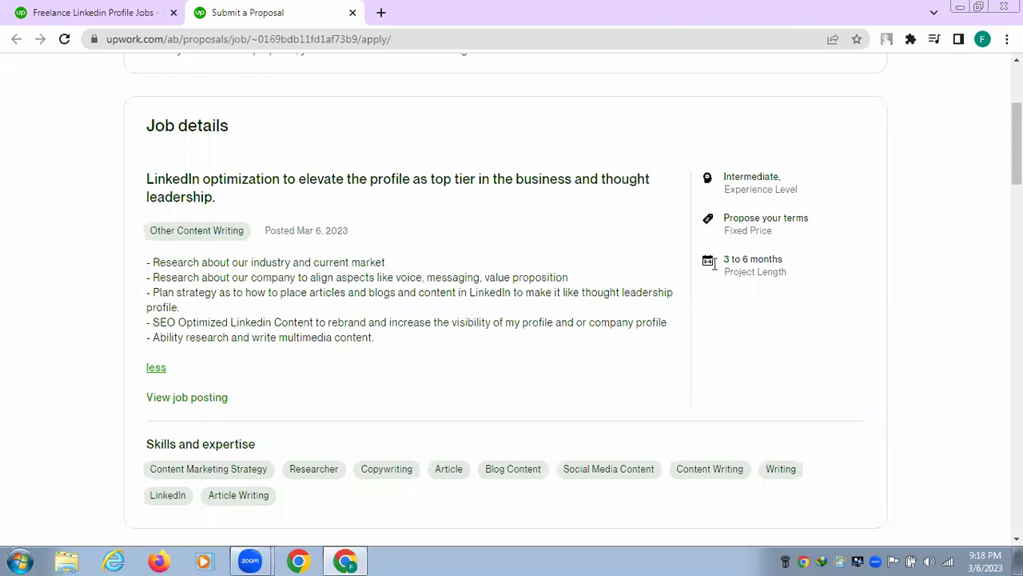
scroll(523, 303, "up", 2)
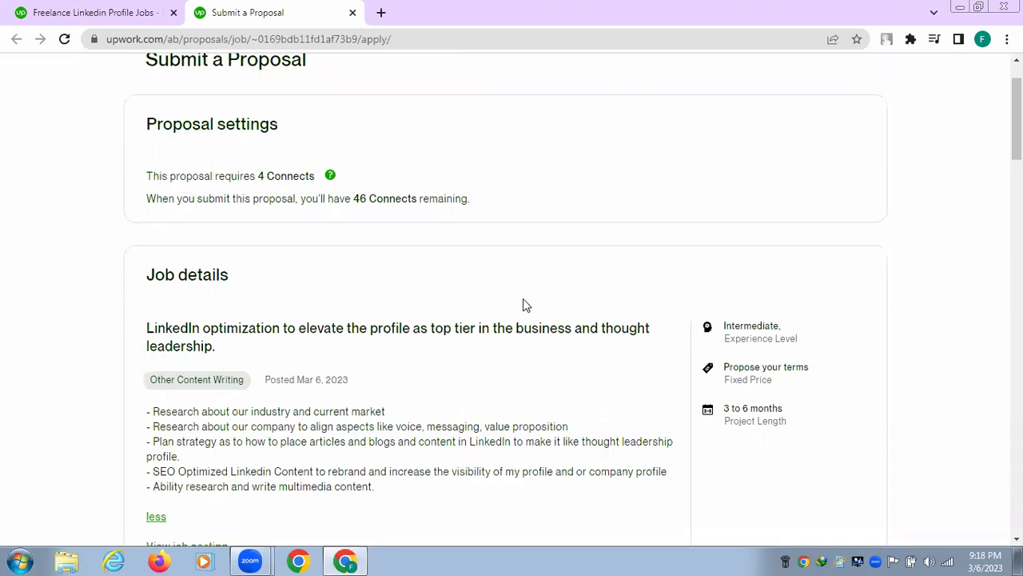
scroll(525, 304, "down", 6)
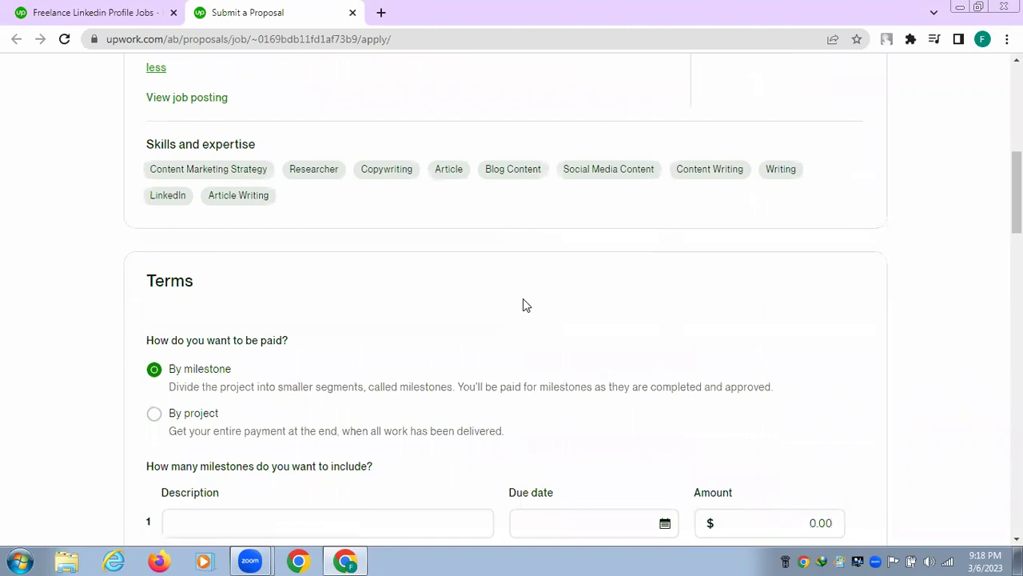
scroll(523, 305, "up", 1)
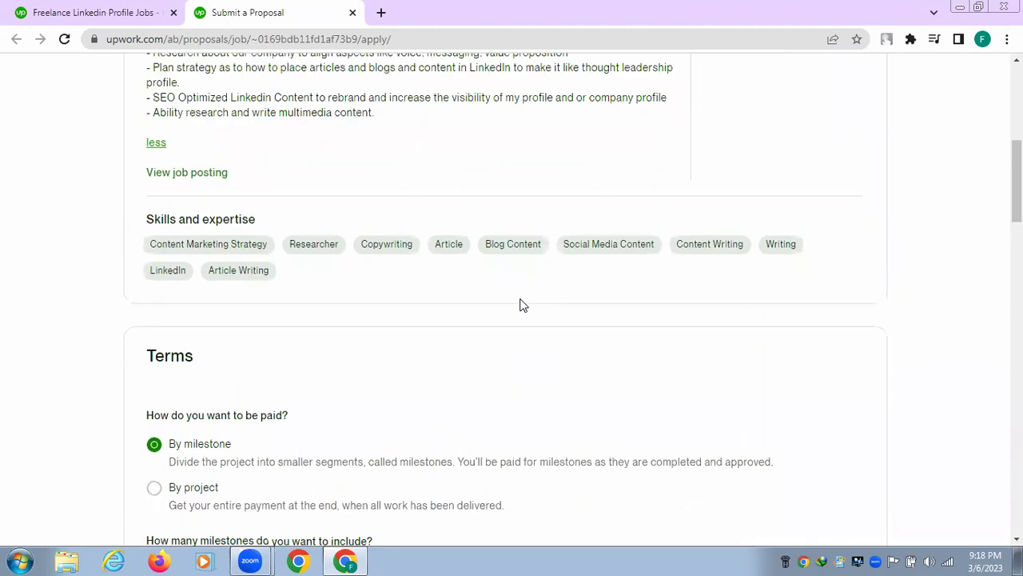
Step: Open the original job posting to check its budget and client details, and return to the proposal form
left_click(183, 174)
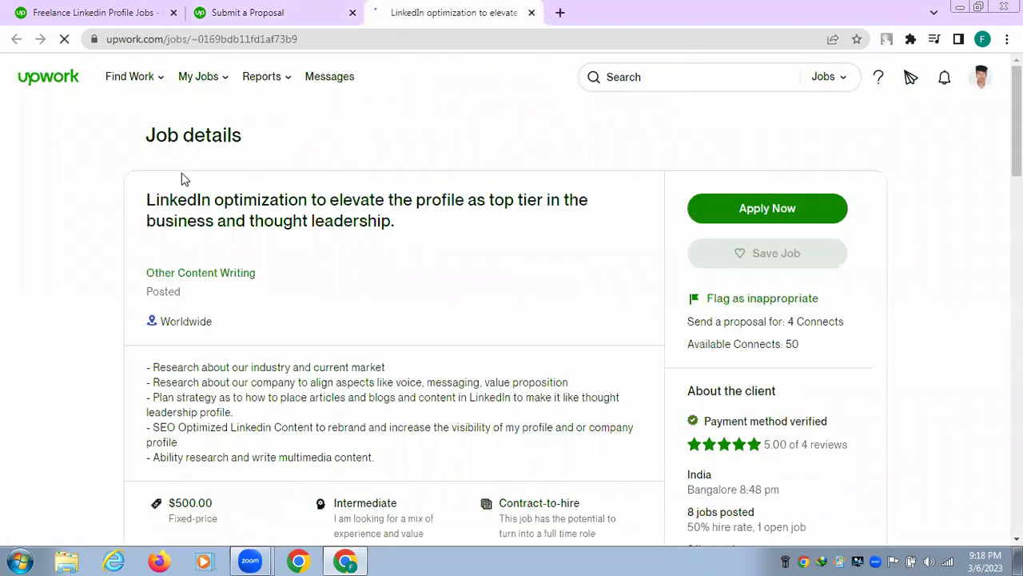
scroll(304, 338, "down", 2)
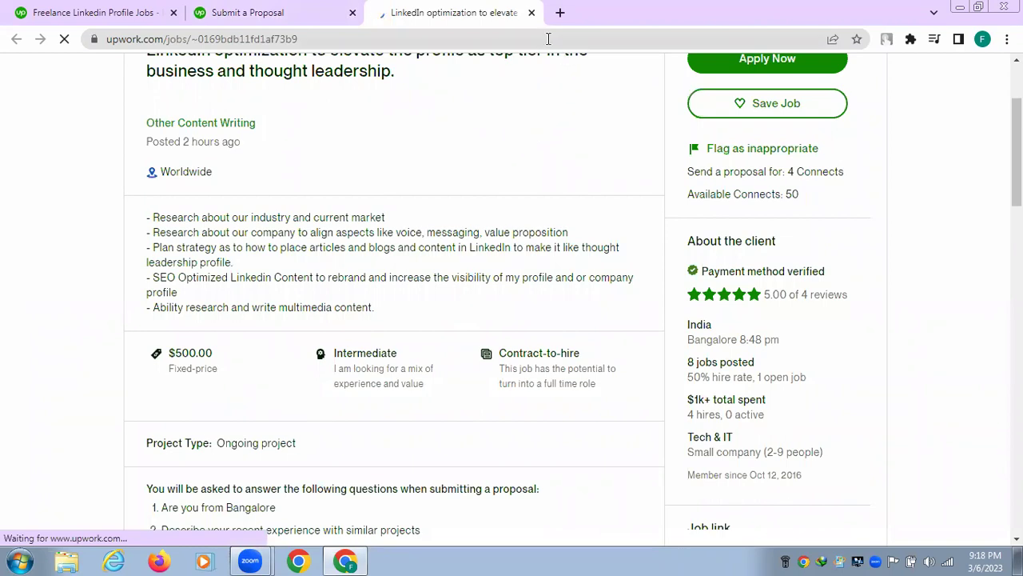
left_click(531, 14)
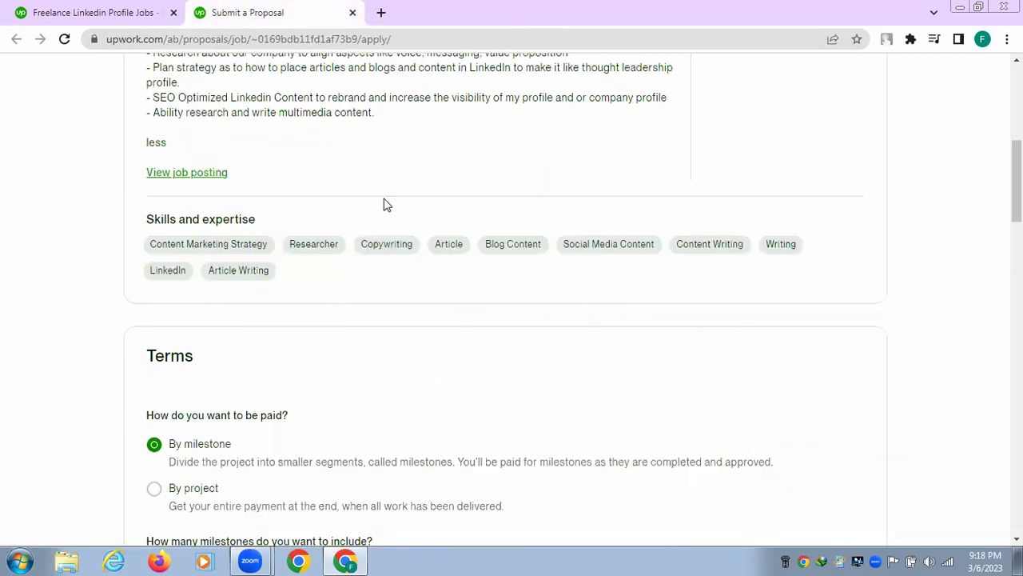
Step: Examine the payment terms, including the milestone fields, total project price, service fee and estimated payment
scroll(456, 303, "down", 4)
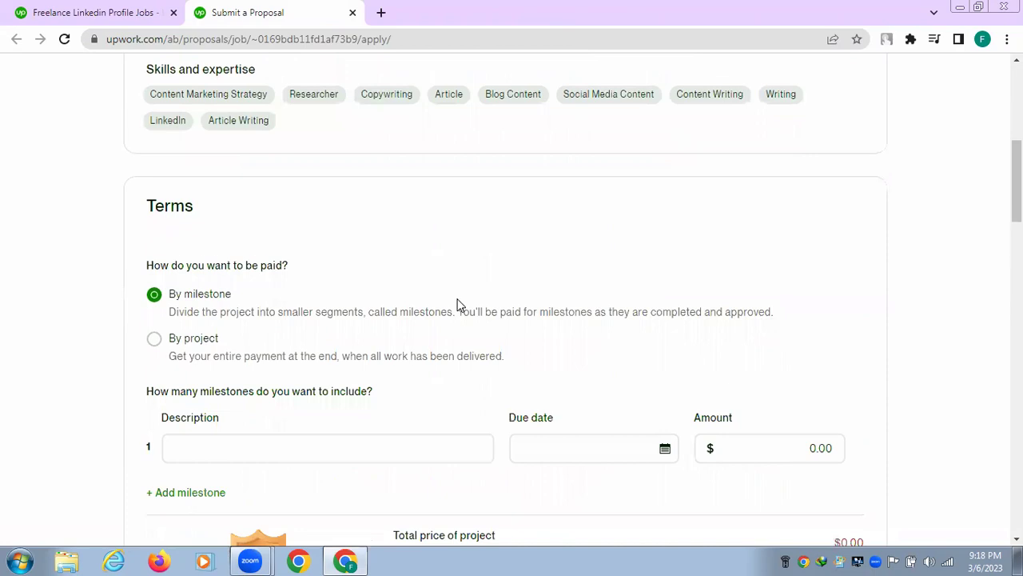
left_click(458, 299)
scroll(458, 302, "down", 2)
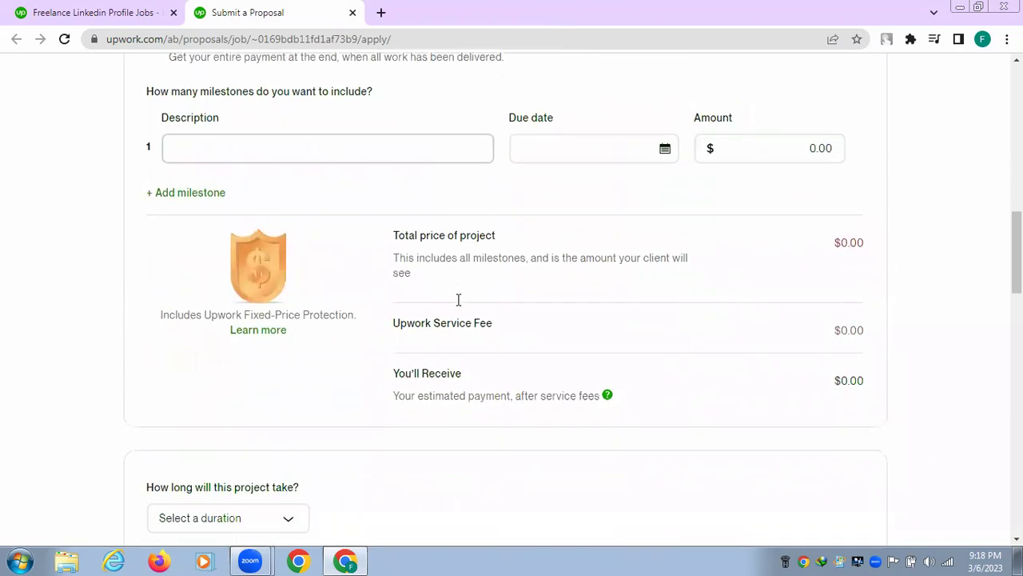
left_click(461, 303)
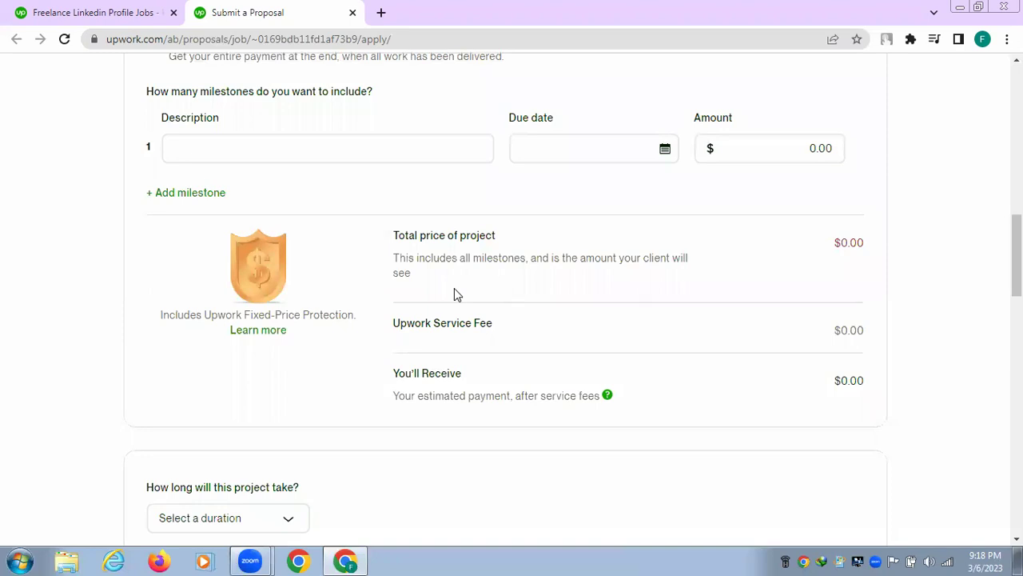
double_click(849, 245)
left_click(846, 243)
double_click(848, 243)
left_click(848, 243)
double_click(856, 242)
left_click(790, 327)
scroll(903, 372, "down", 1)
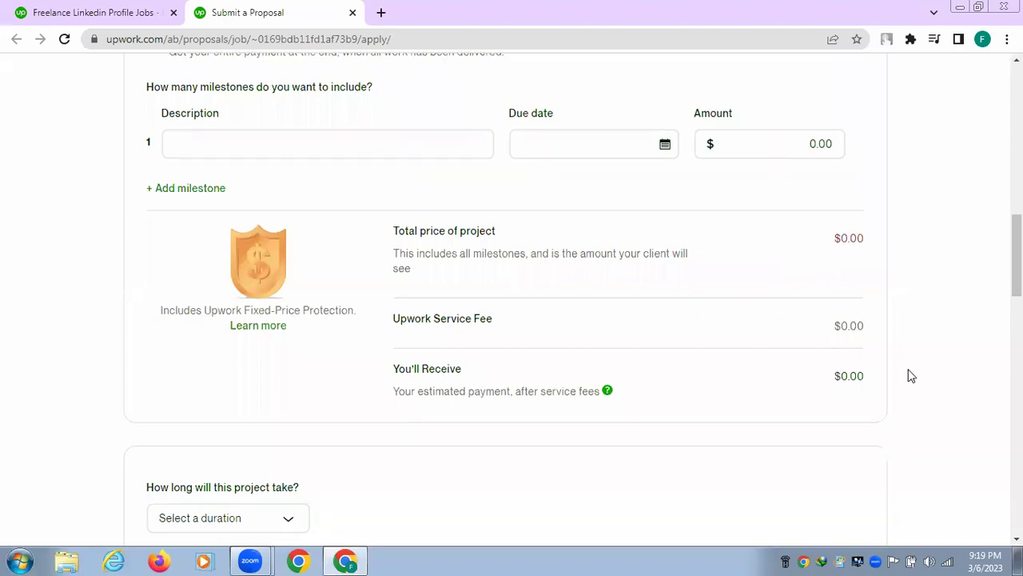
Step: Set the estimated project duration to 1 to 3 months
scroll(245, 226, "down", 4)
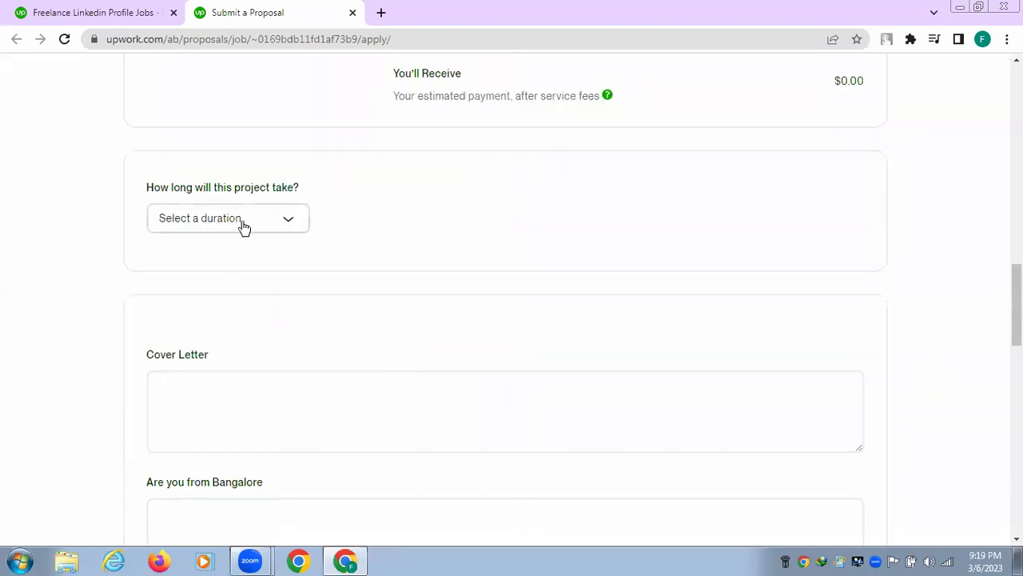
left_click(290, 225)
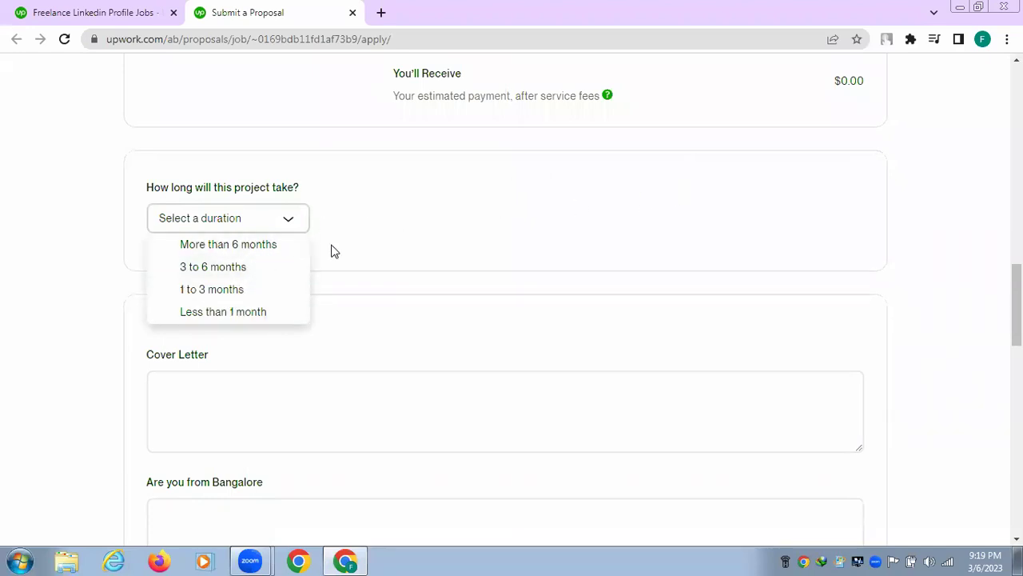
left_click(202, 293)
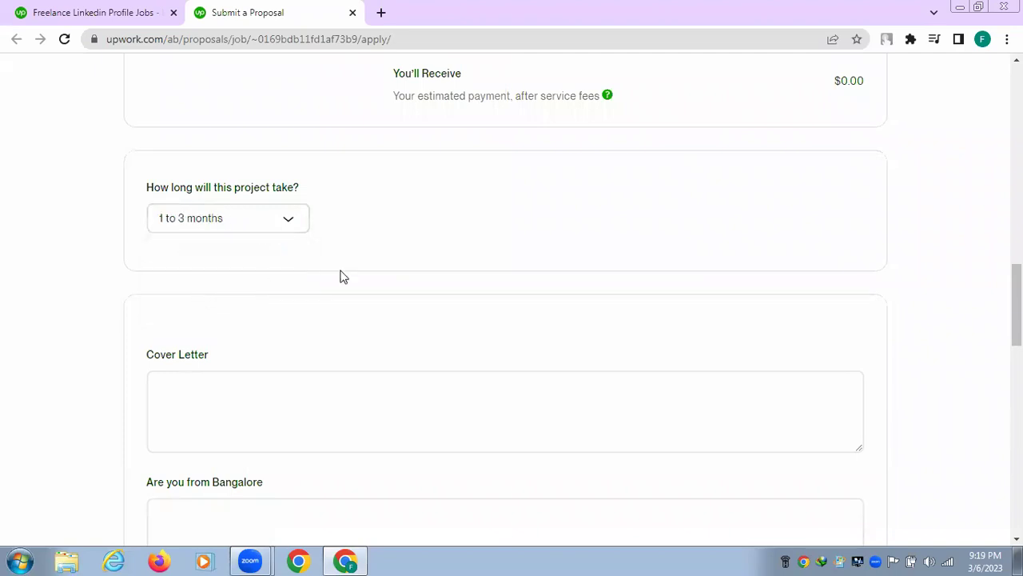
Step: Review the cover letter, client questions, attachments and optional proposal boost sections with the live bids
scroll(615, 293, "down", 1)
scroll(617, 290, "down", 1)
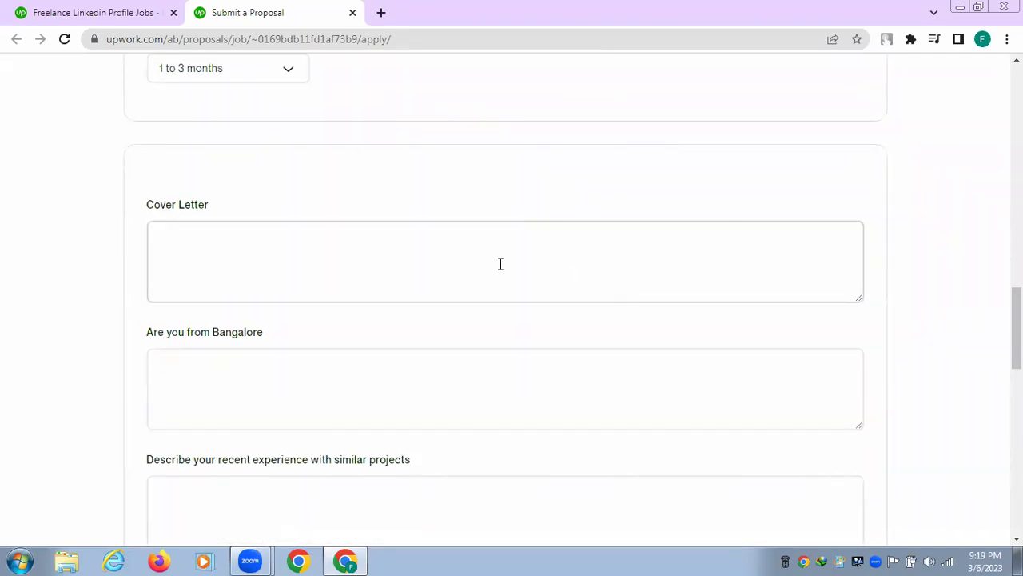
left_click(178, 248)
scroll(302, 293, "down", 3)
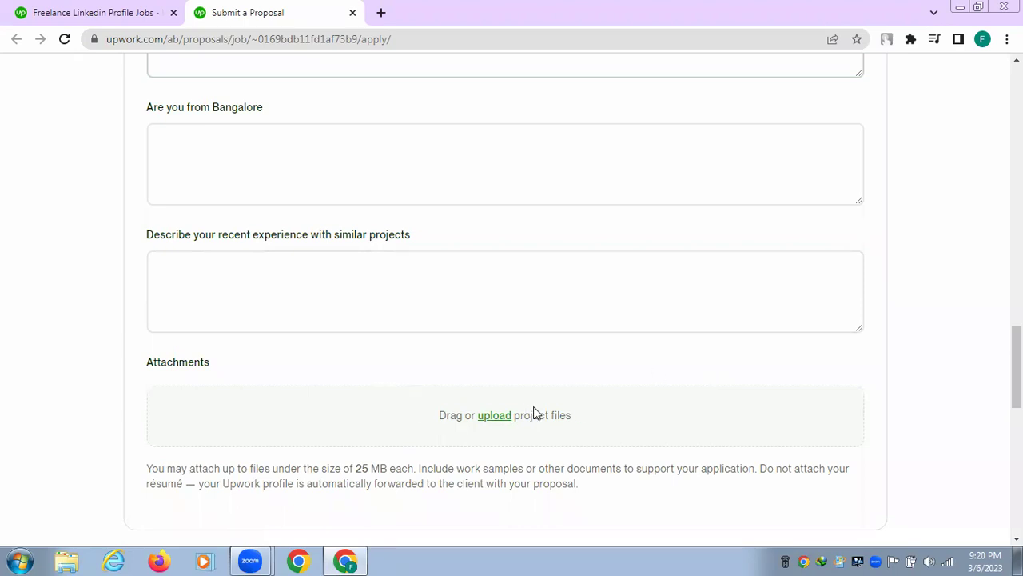
scroll(792, 385, "down", 2)
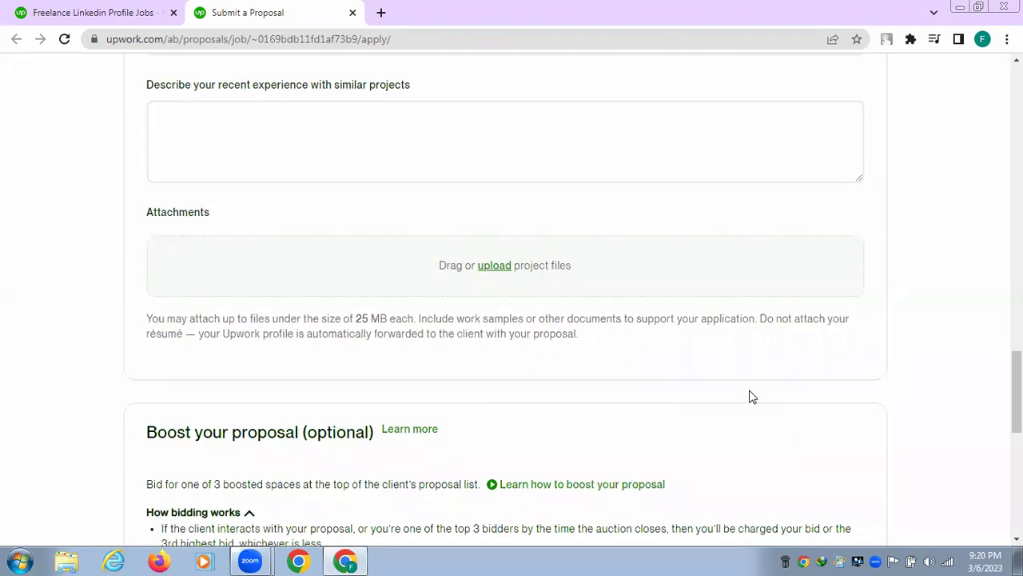
scroll(760, 391, "down", 3)
scroll(764, 389, "down", 2)
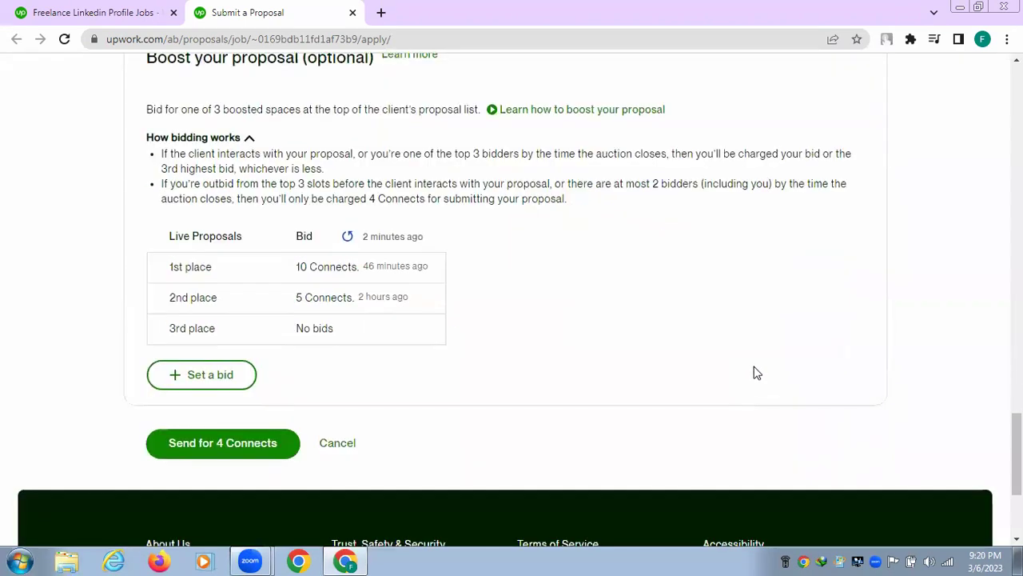
scroll(756, 373, "up", 1)
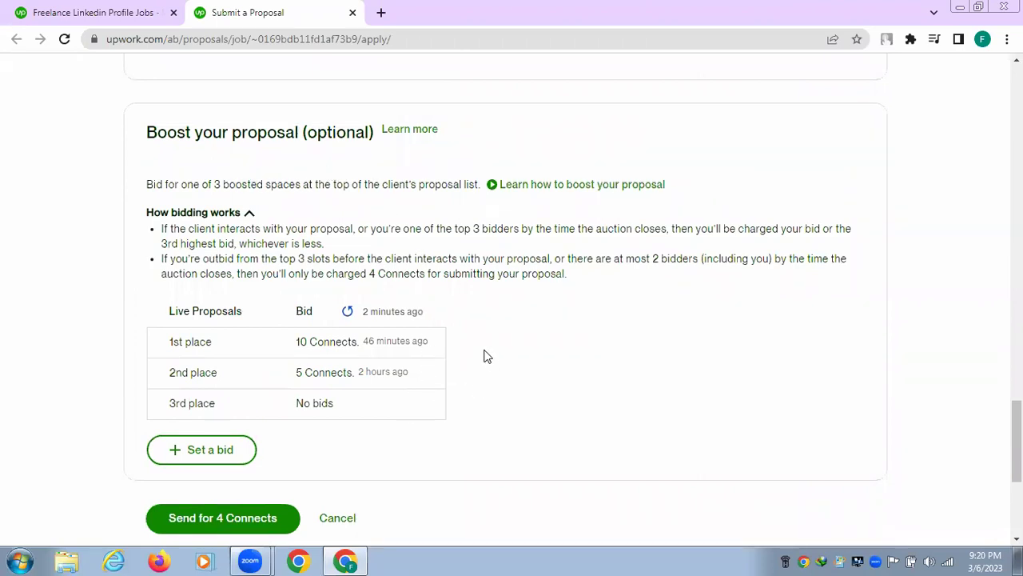
scroll(372, 416, "down", 1)
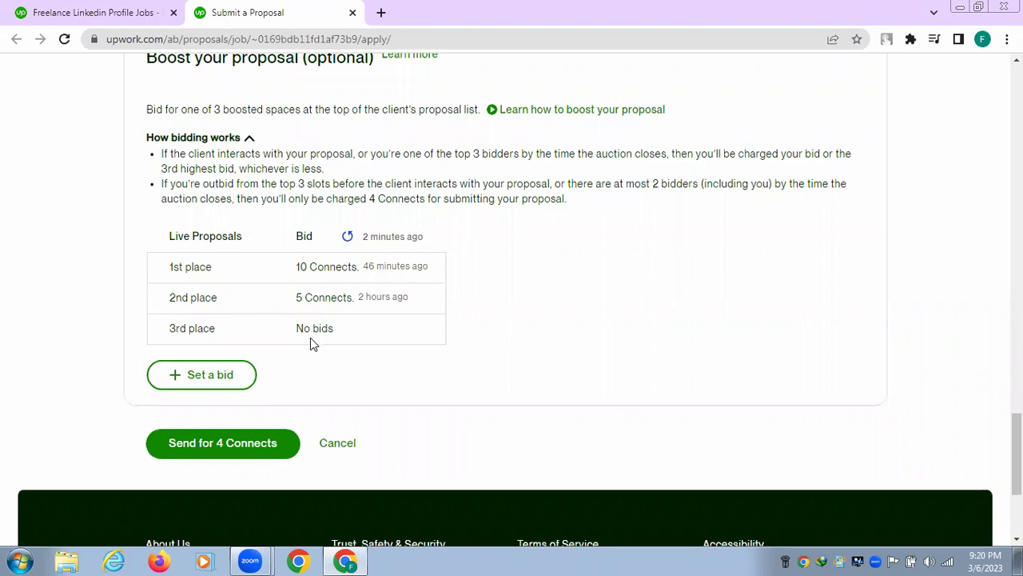
Step: Prepare a boost bid of 5 Connects and check it against the bidding rules and live proposals
left_click(208, 380)
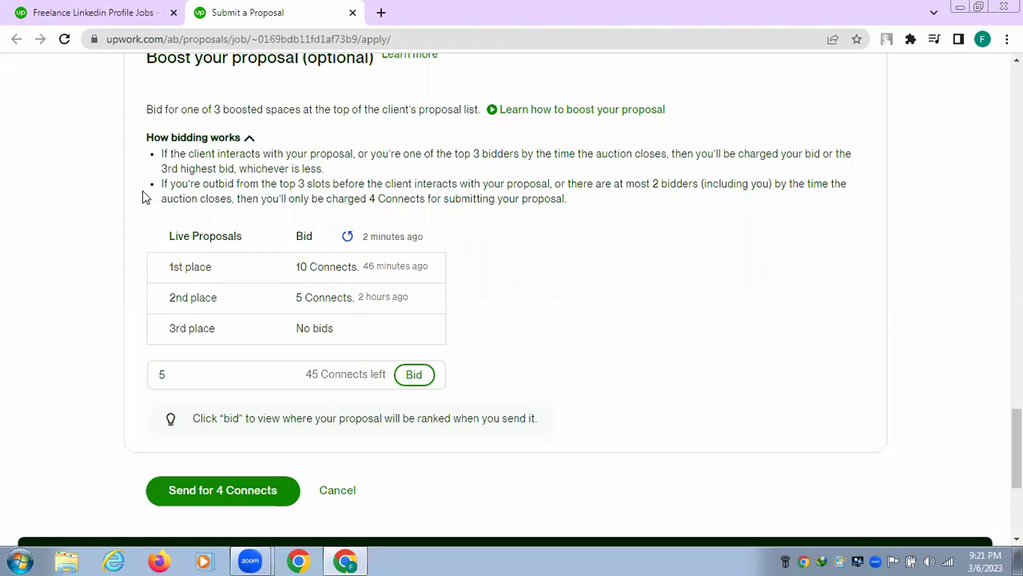
scroll(120, 202, "up", 1)
scroll(132, 201, "up", 2)
scroll(435, 388, "down", 4)
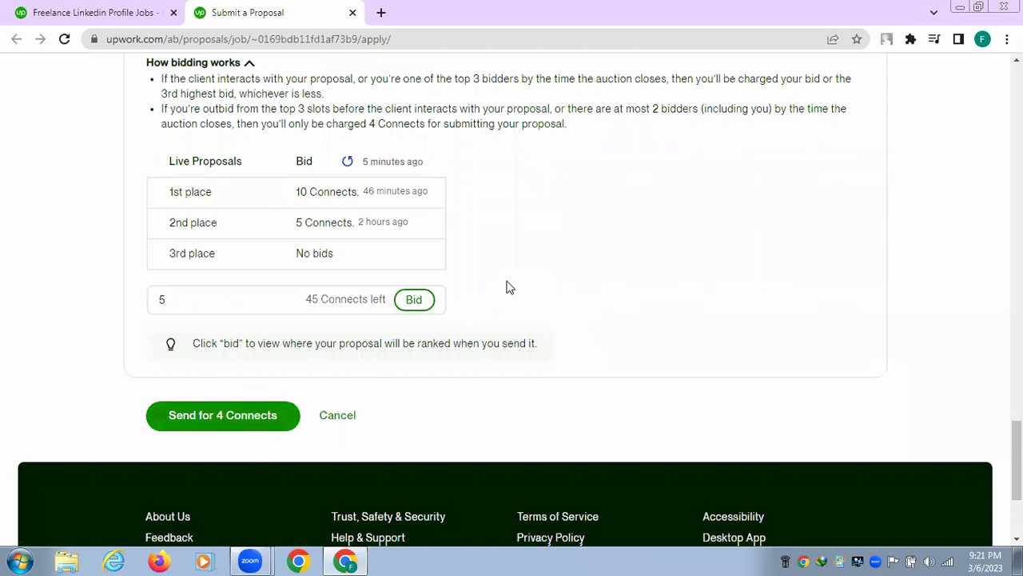
scroll(506, 286, "up", 2)
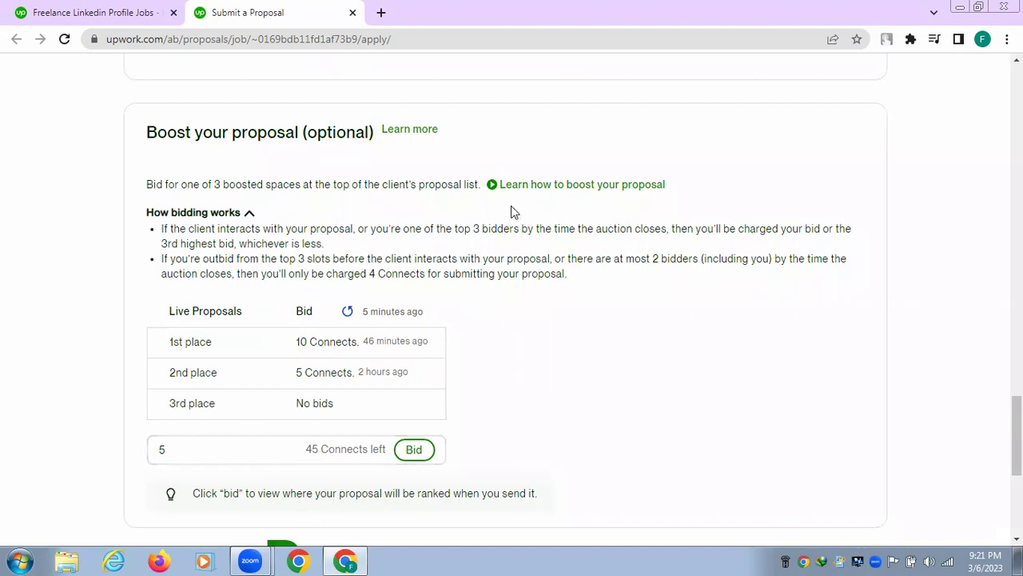
scroll(582, 374, "down", 3)
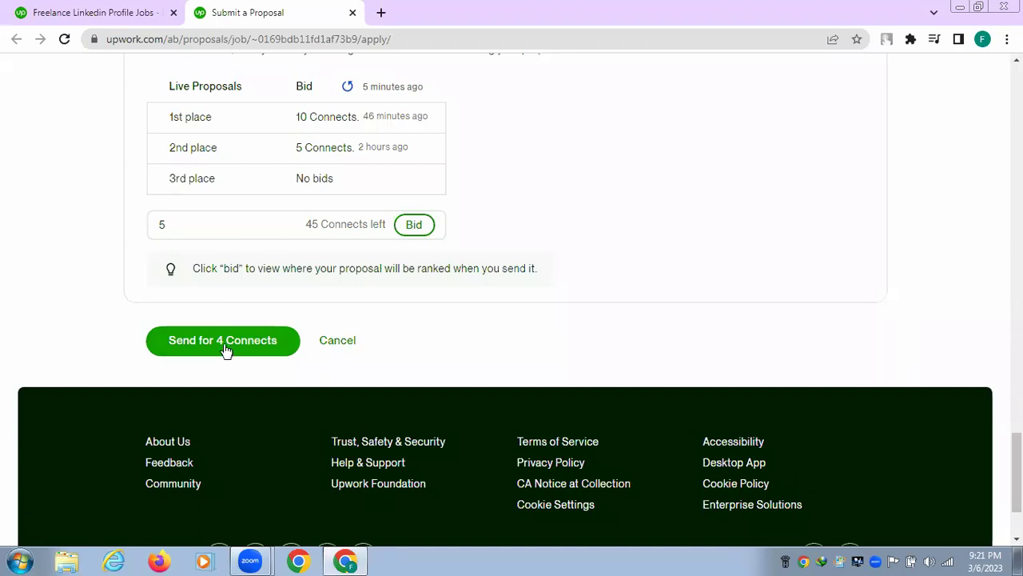
Step: Look back over the attachments, client questions, cover letter and project duration in the proposal form
scroll(647, 242, "up", 5)
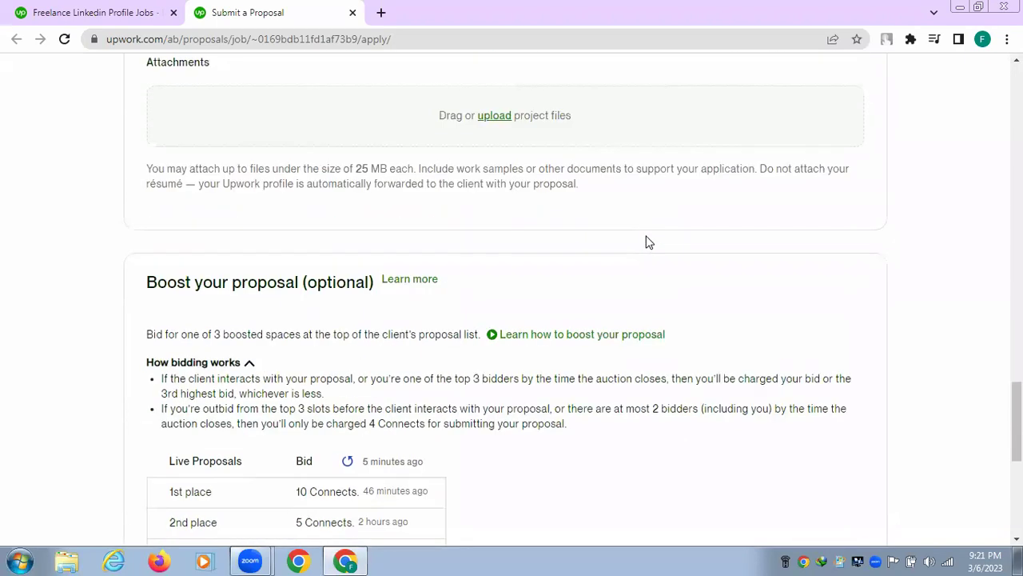
scroll(648, 242, "up", 4)
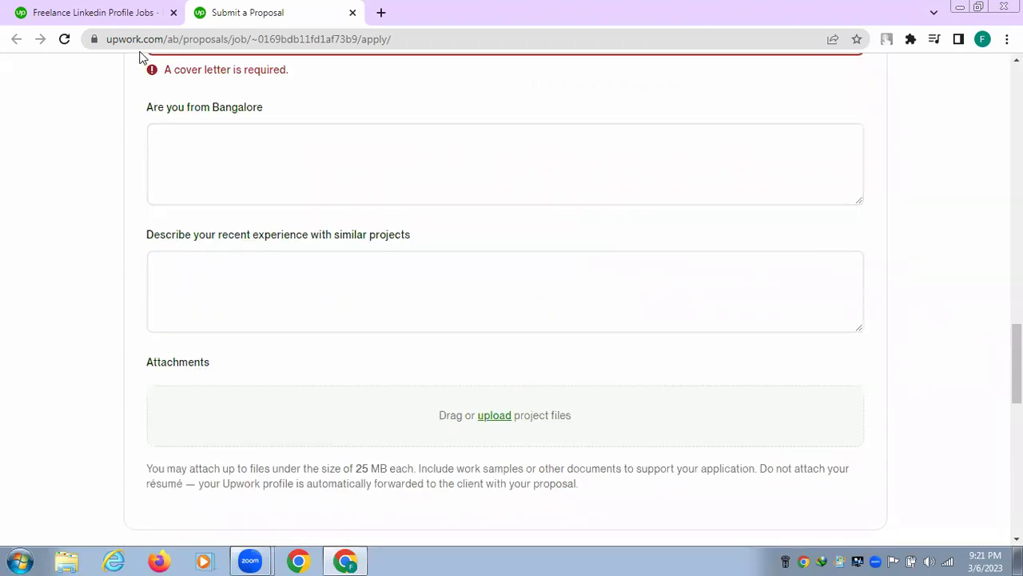
scroll(225, 179, "up", 9)
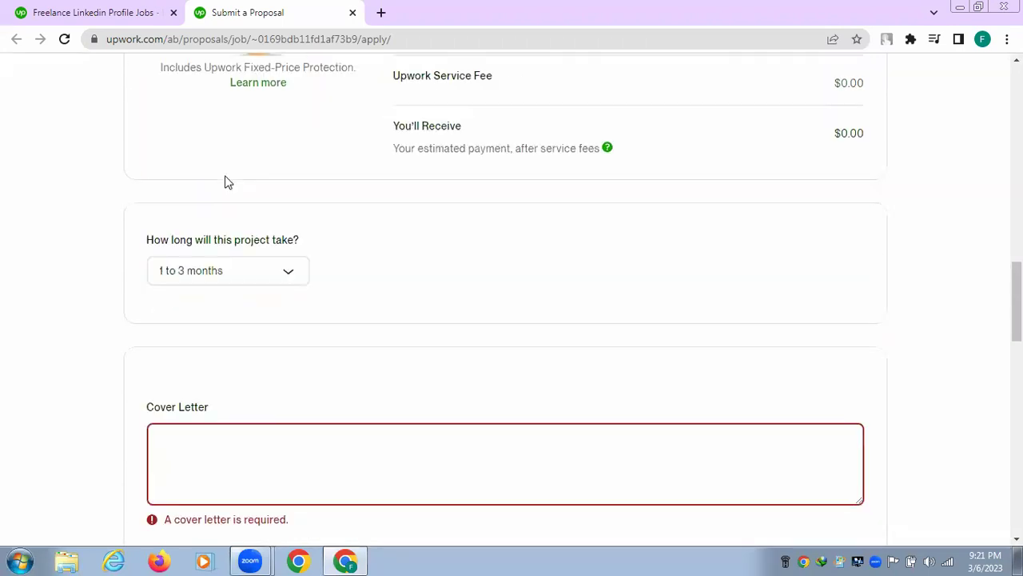
Step: Close the proposal form and the LinkedIn optimization job details to return to the "linkedin profile" job search results
scroll(224, 179, "up", 6)
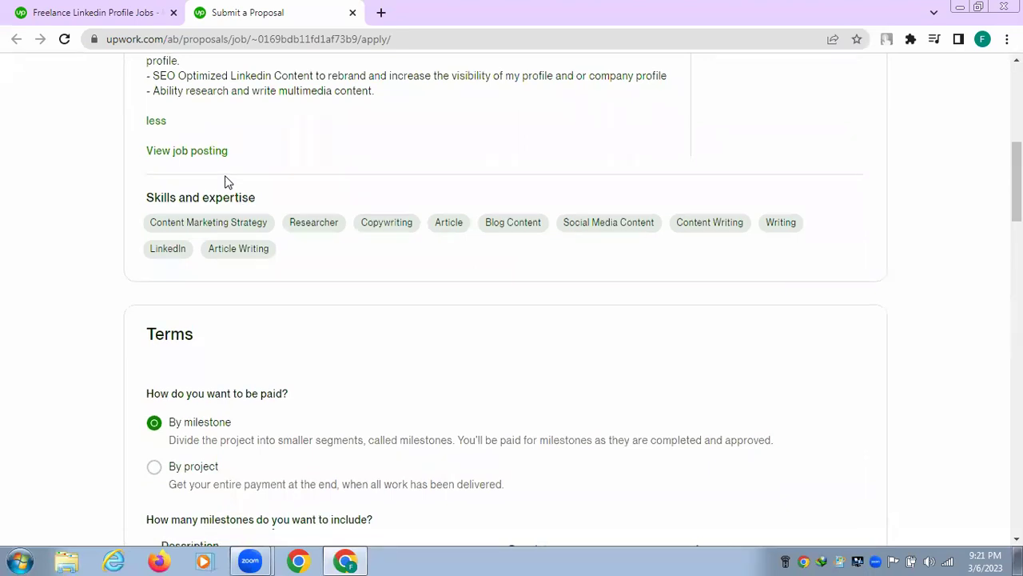
scroll(224, 179, "up", 4)
scroll(227, 177, "up", 3)
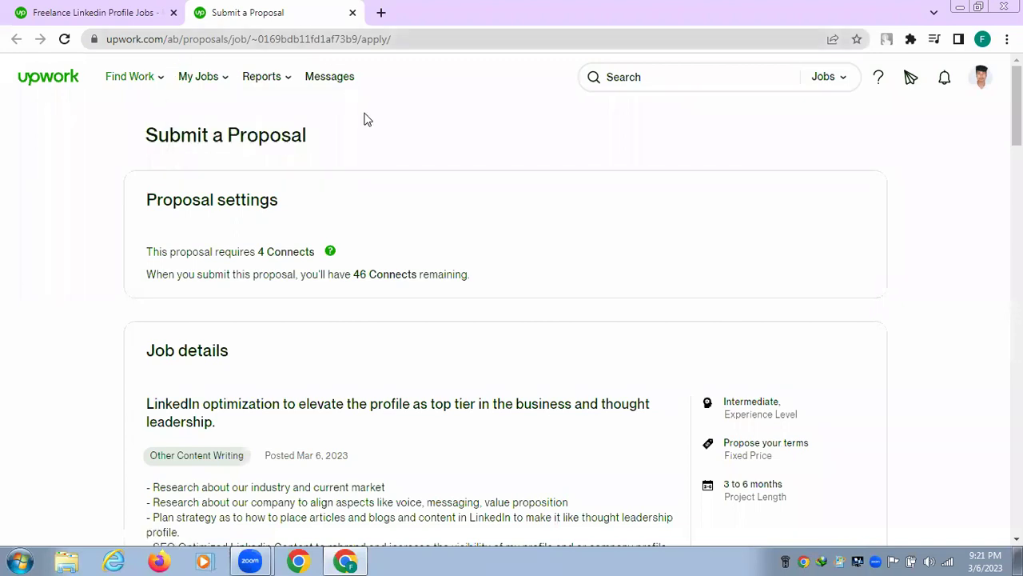
left_click(352, 14)
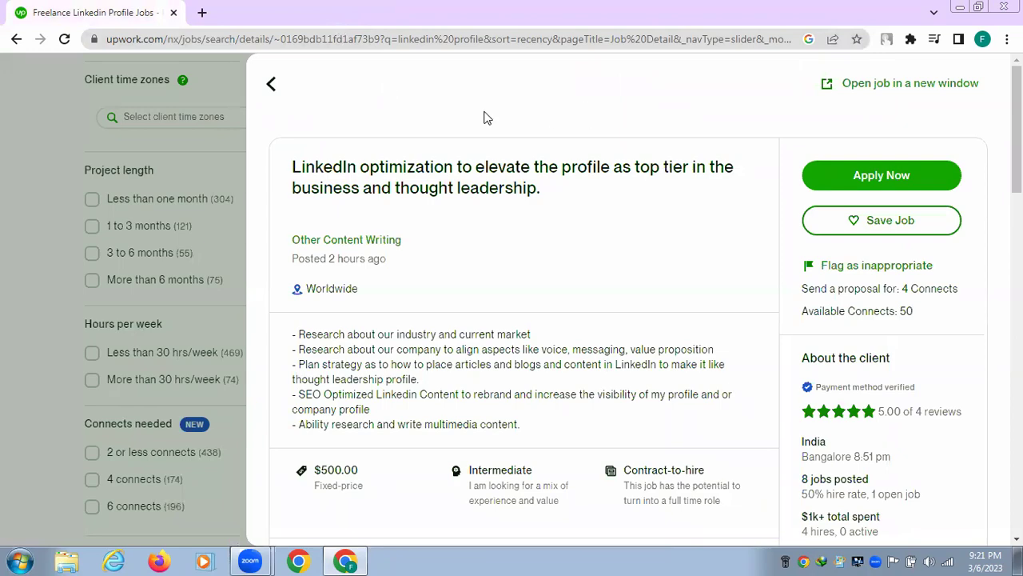
left_click(271, 83)
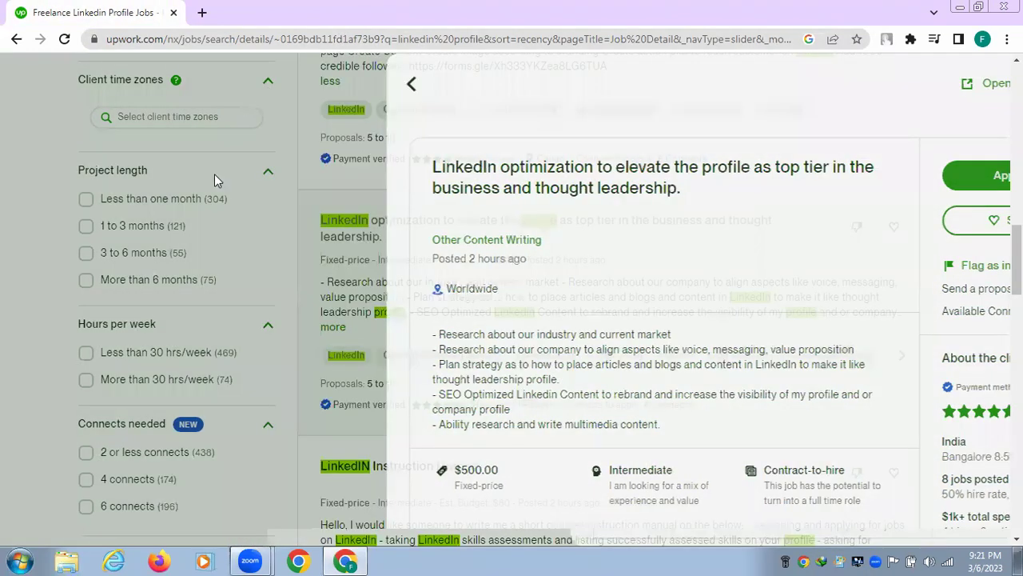
scroll(312, 290, "up", 15)
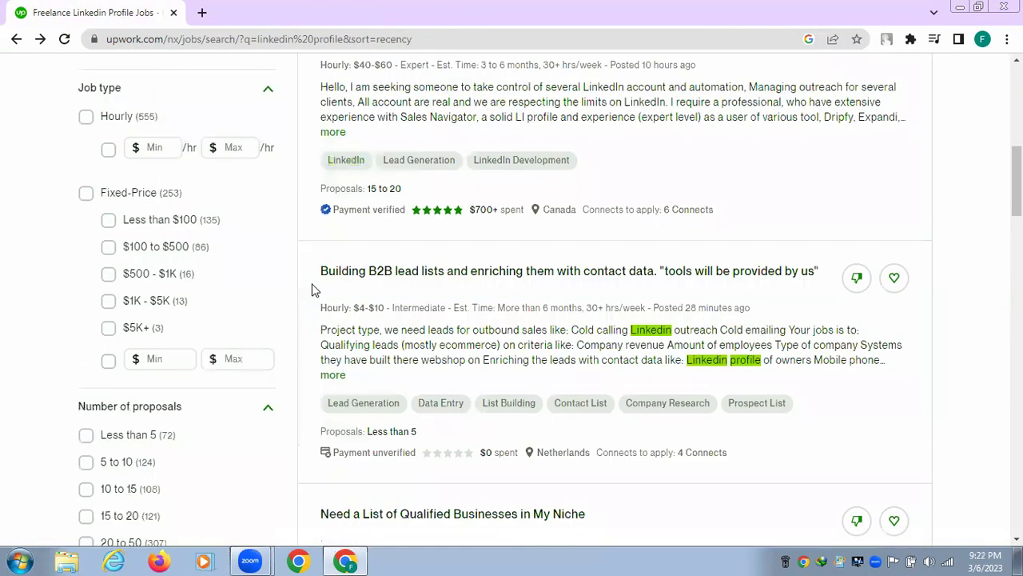
scroll(313, 290, "up", 4)
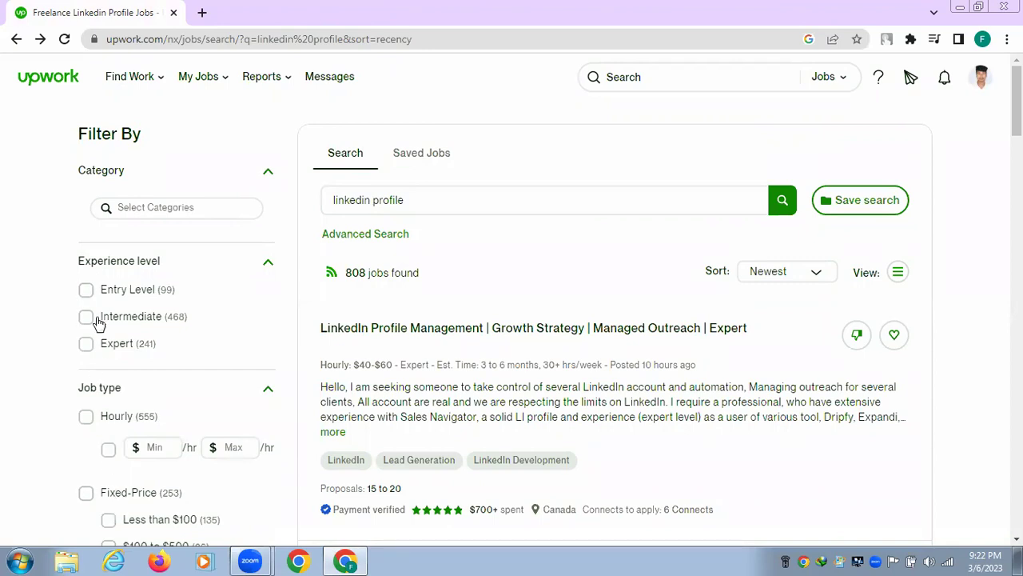
Step: Filter the LinkedIn profile jobs by the Entry Level experience level and look through the other filter options
left_click(86, 291)
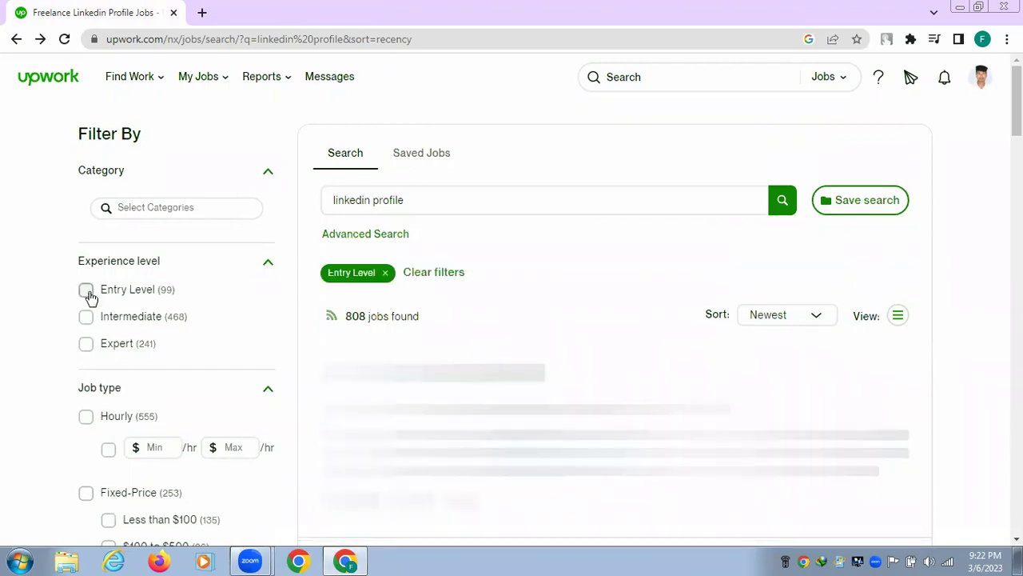
scroll(203, 380, "down", 2)
scroll(203, 381, "down", 1)
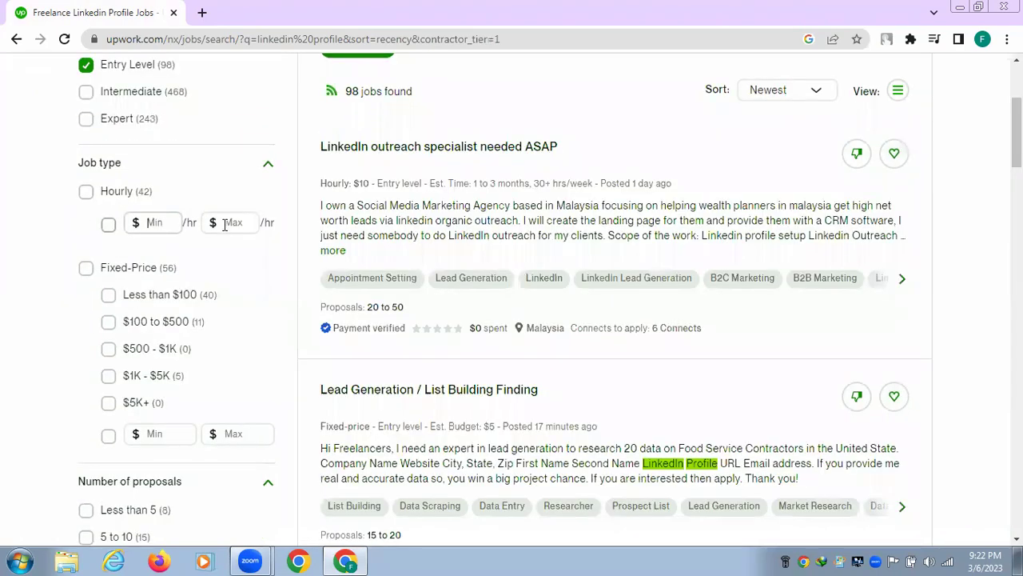
scroll(164, 312, "down", 6)
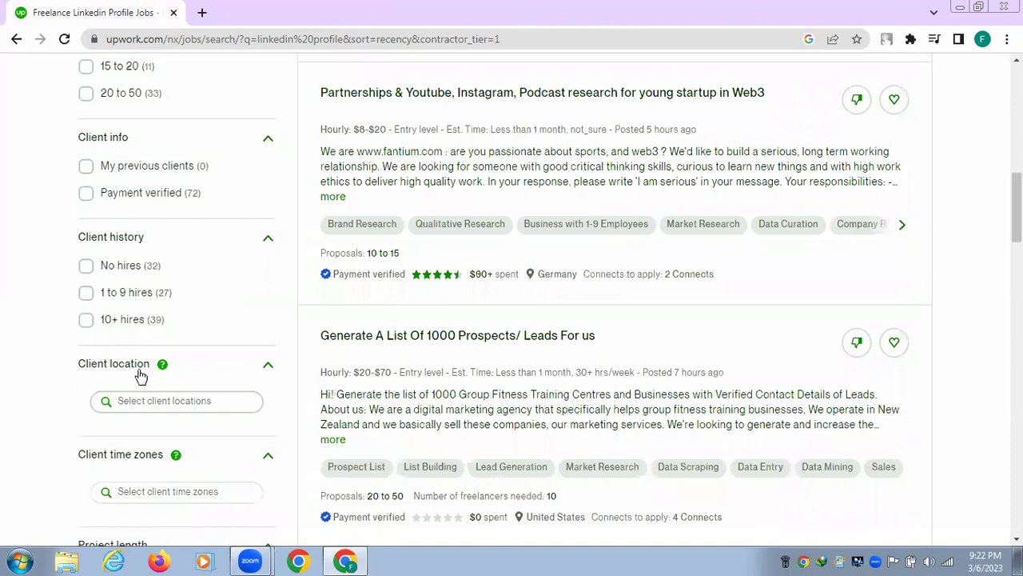
scroll(136, 380, "up", 1)
scroll(140, 374, "up", 4)
scroll(140, 374, "up", 1)
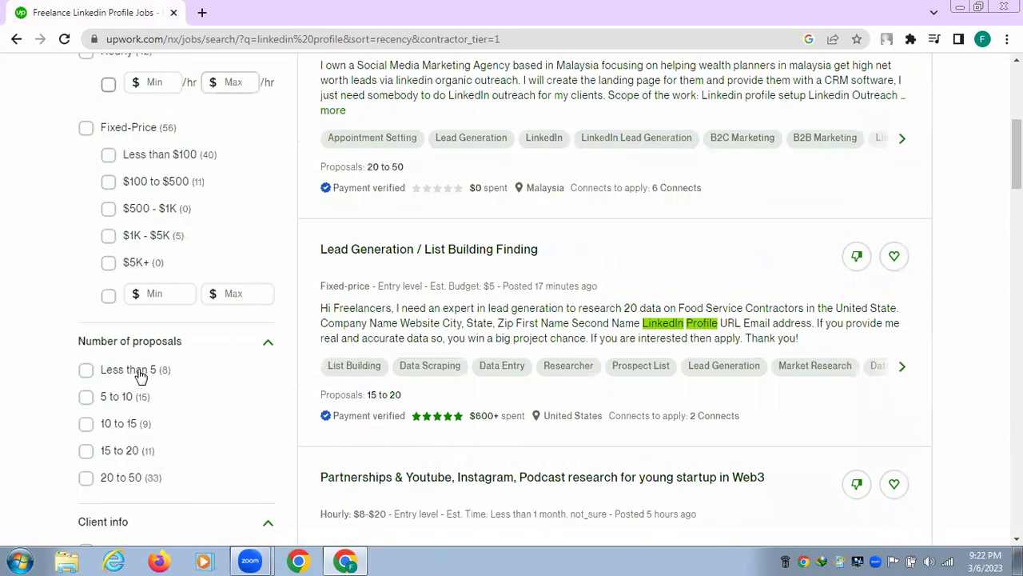
scroll(140, 374, "up", 5)
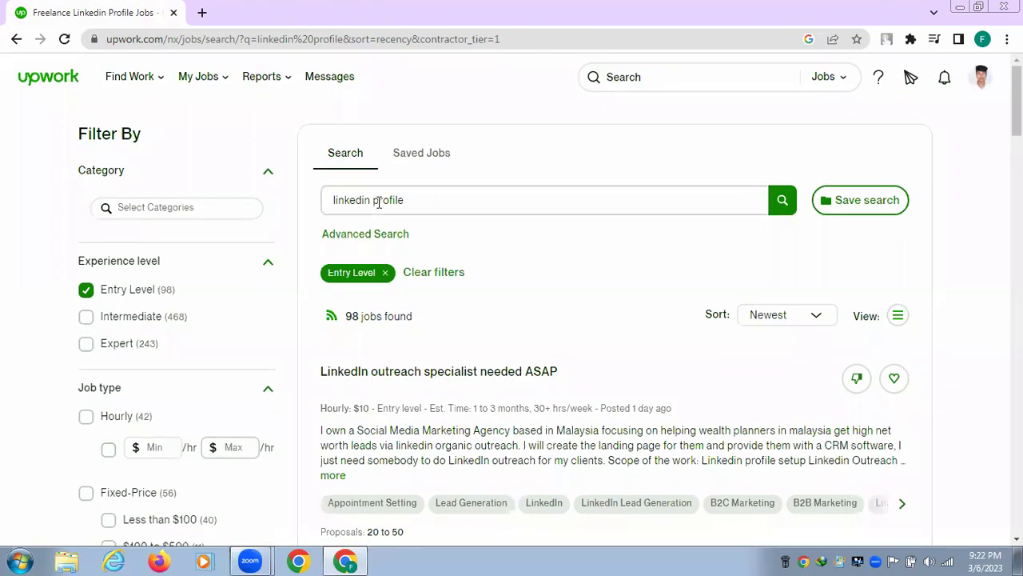
Step: Search for "facebook page" jobs instead, using the suggested term, and remove the Entry Level filter
left_click(751, 204)
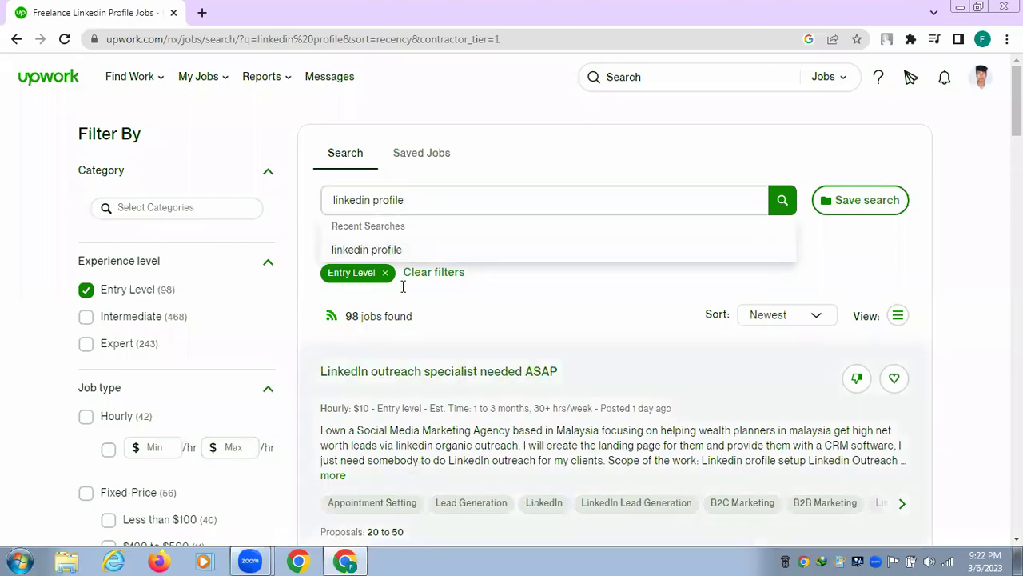
key("BackSpace")
key("BackSpace")
key("BackSpace")
key("BackSpace")
key("BackSpace")
key("BackSpace")
key("BackSpace")
key("BackSpace")
key("BackSpace")
key("BackSpace")
key("BackSpace")
key("BackSpace")
key("BackSpace")
key("BackSpace")
key("BackSpace")
key("BackSpace")
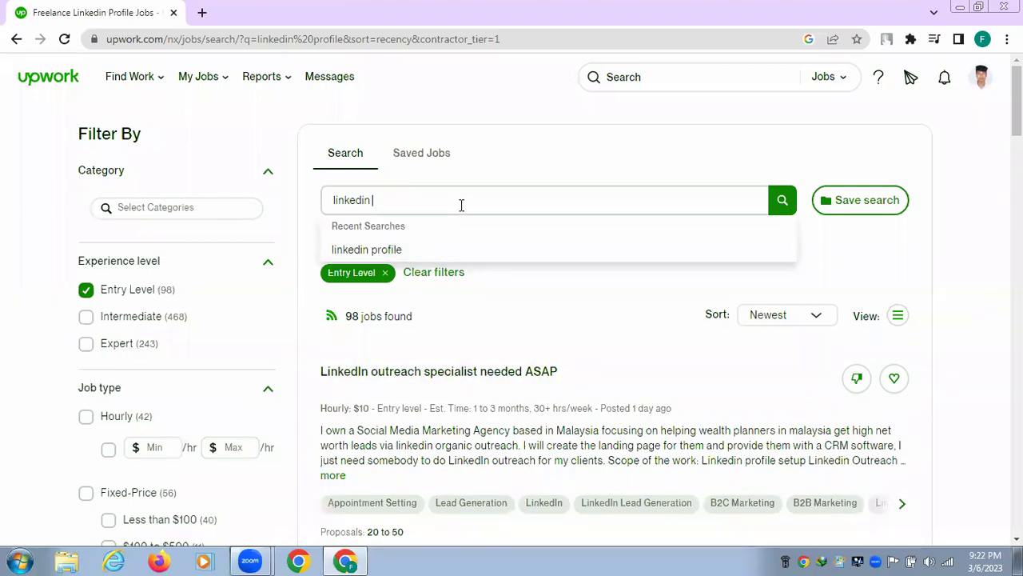
type("Fac")
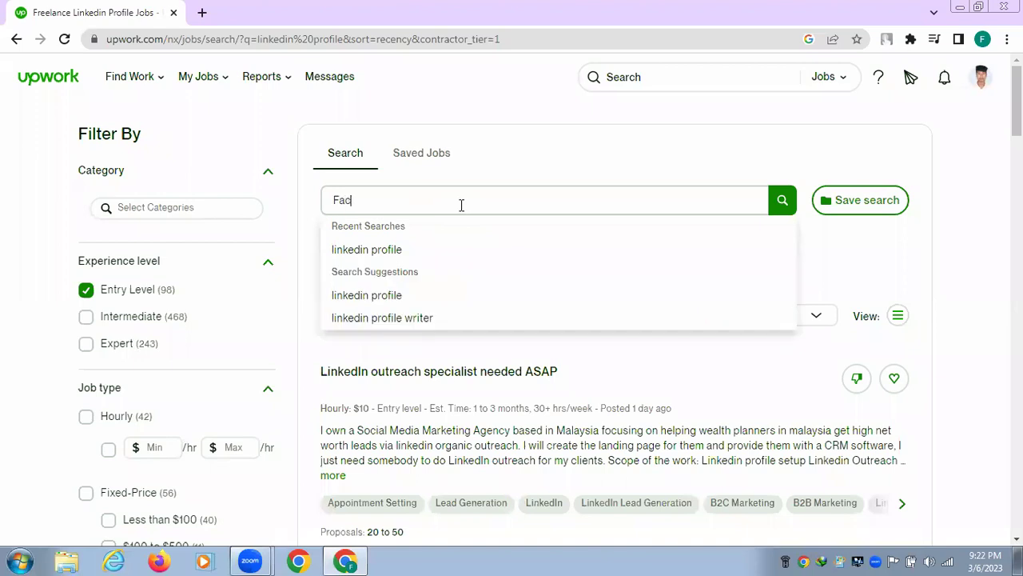
type("ebook")
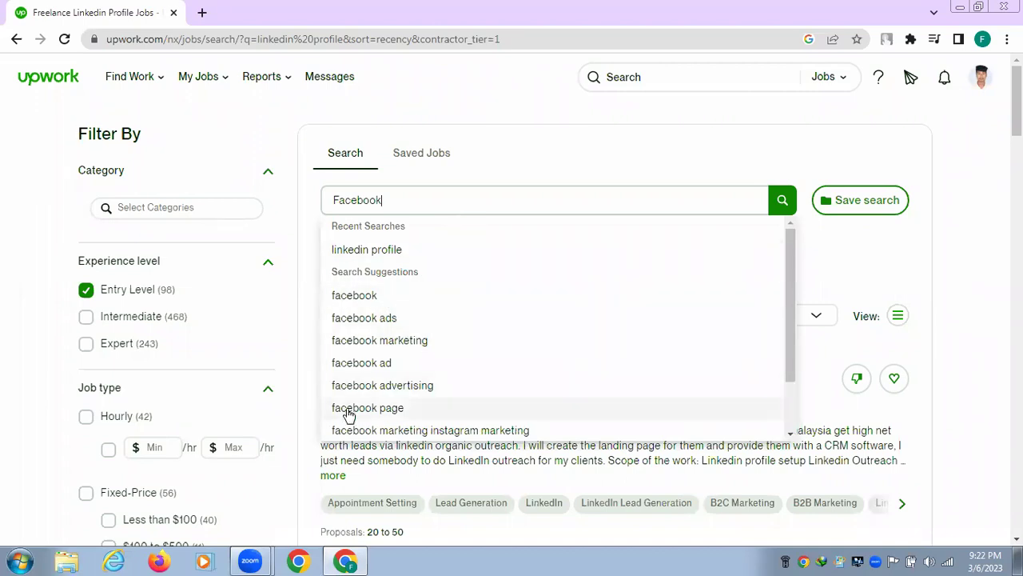
left_click(314, 399)
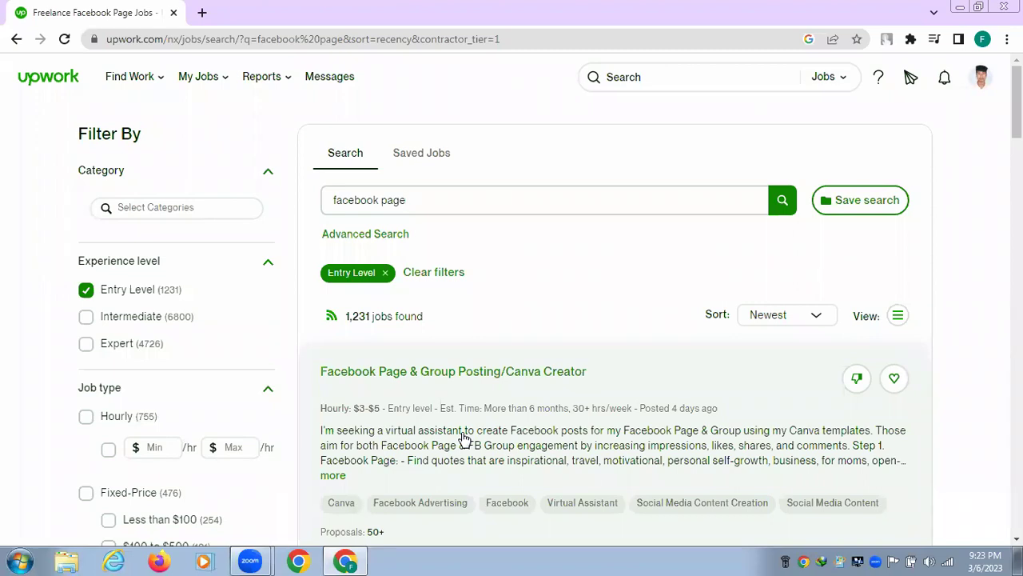
left_click(85, 291)
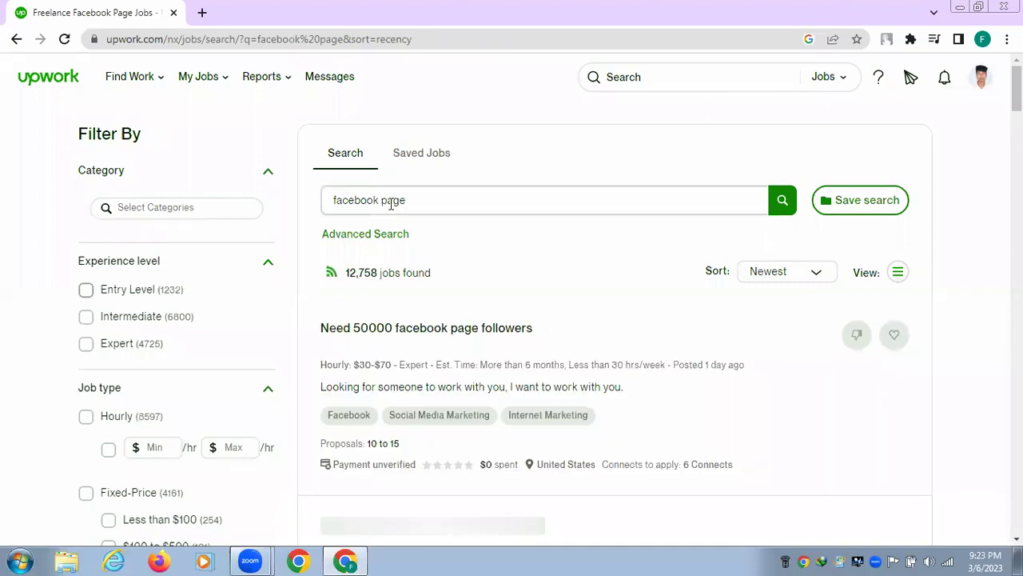
Step: Open the freelancer profile and review its title, rate, overview, portfolio, skills, testimonials, certifications, employment history and other experiences
mouse_move(137, 82)
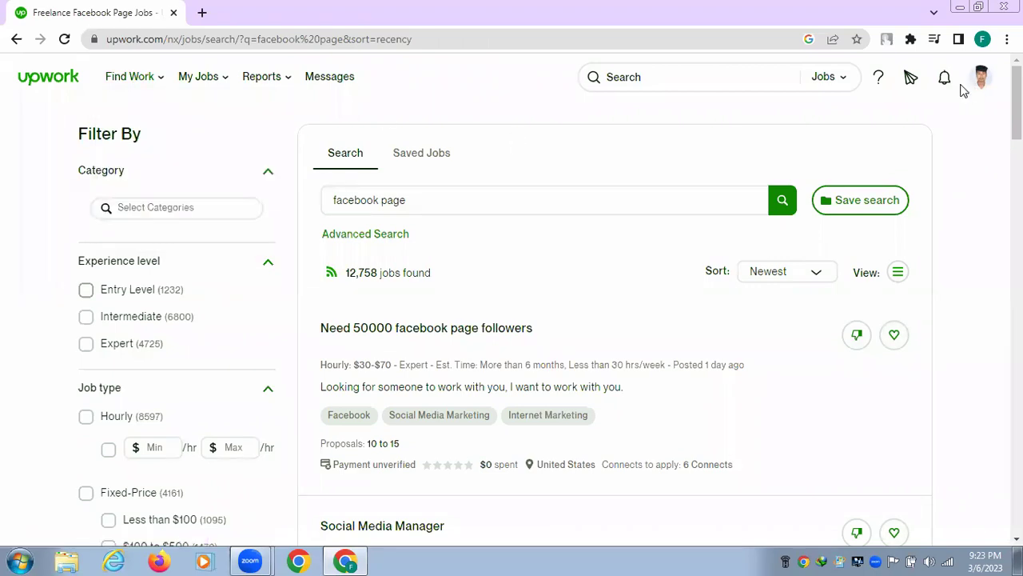
left_click(128, 187)
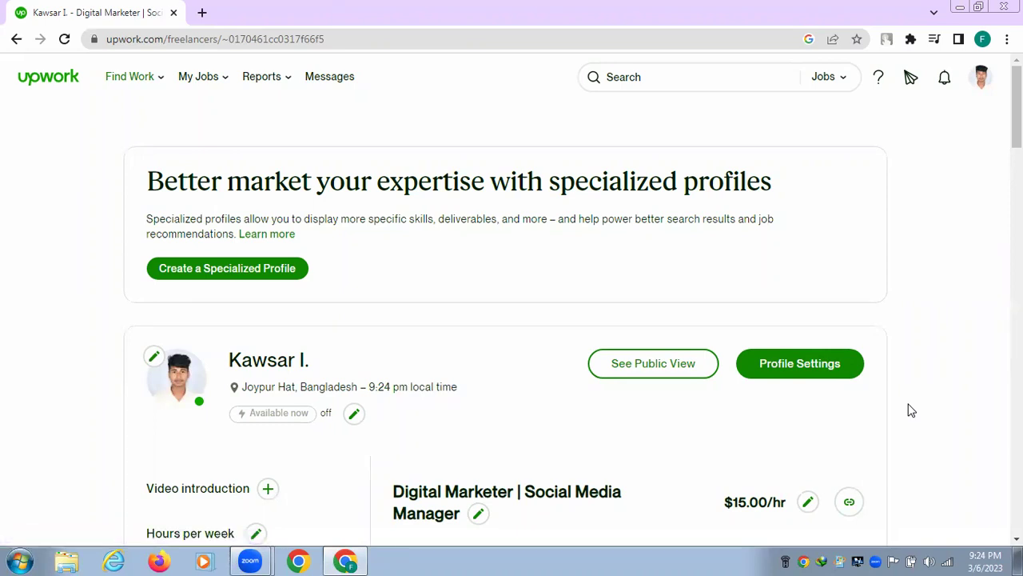
scroll(511, 304, "down", 2)
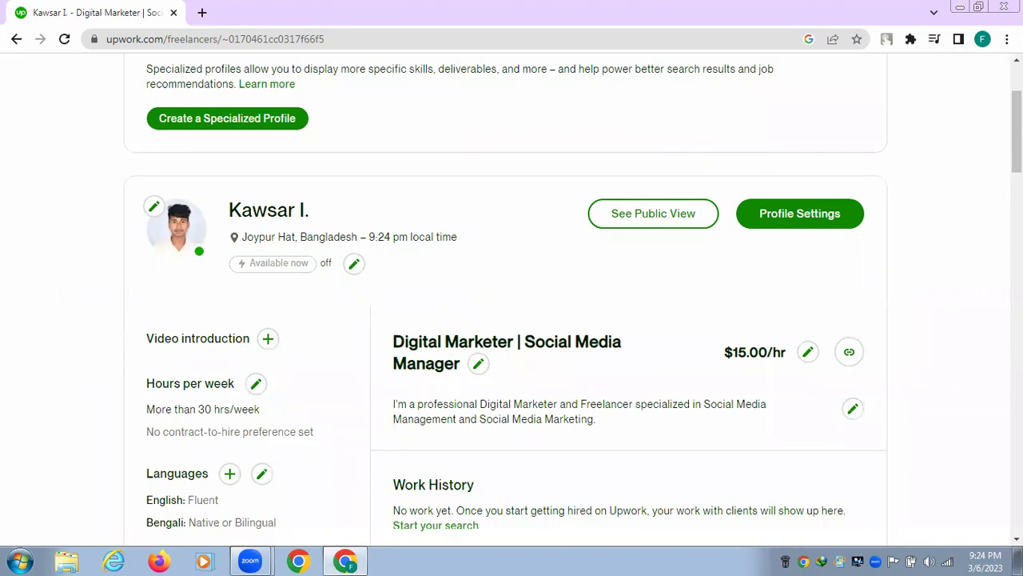
scroll(511, 304, "down", 1)
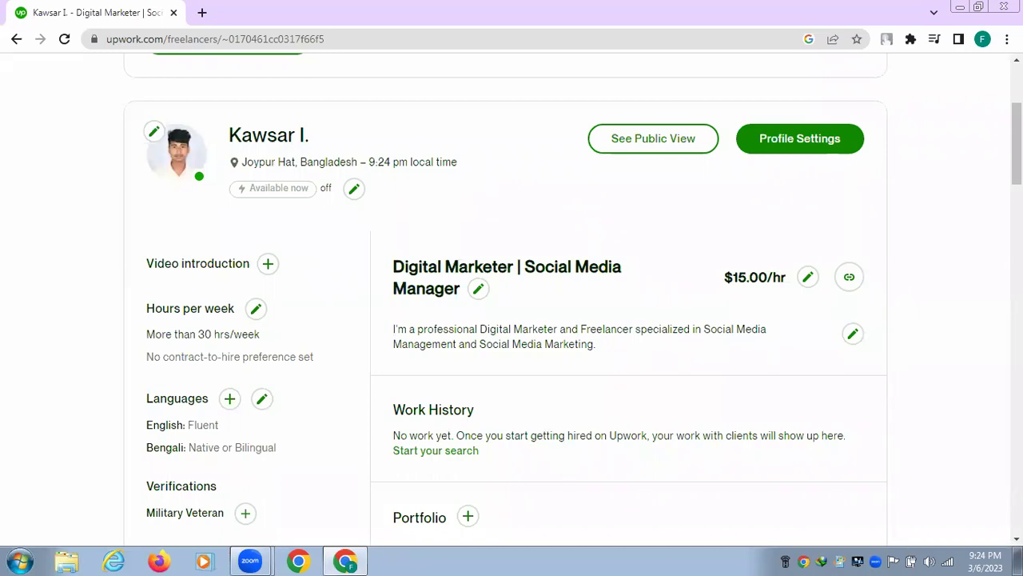
scroll(572, 300, "down", 3)
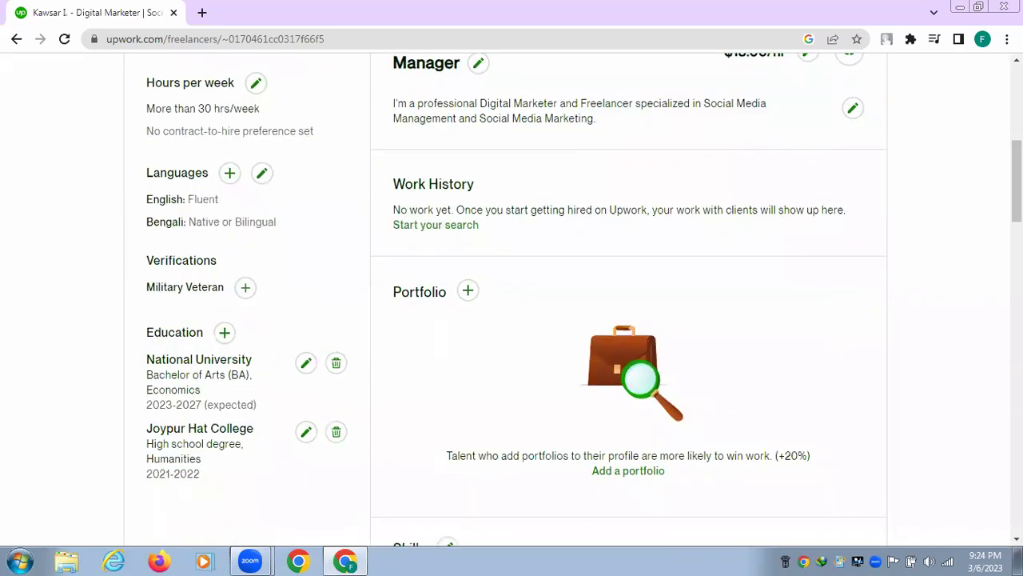
scroll(512, 300, "down", 2)
scroll(511, 299, "down", 2)
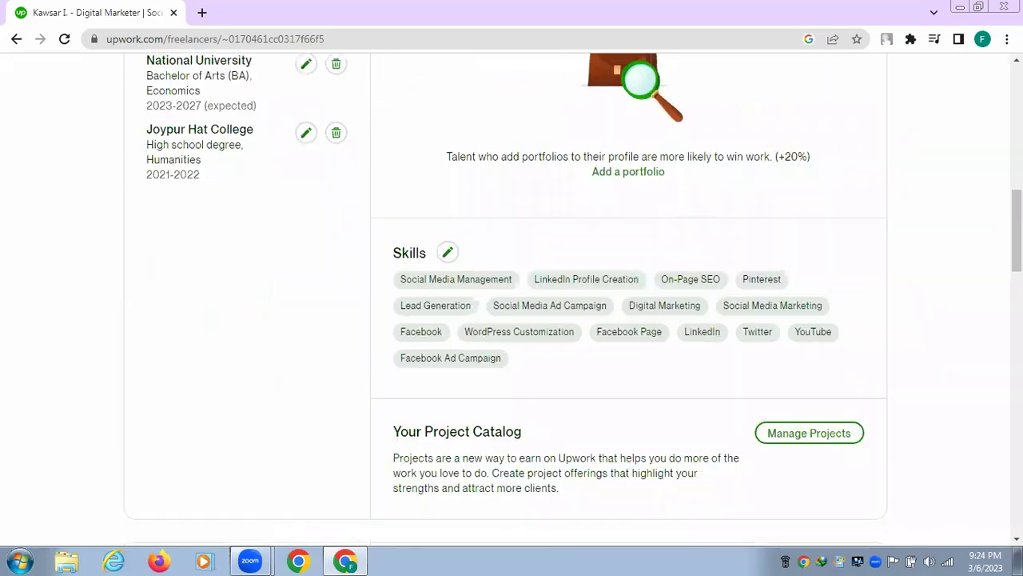
scroll(512, 300, "down", 2)
scroll(511, 299, "down", 2)
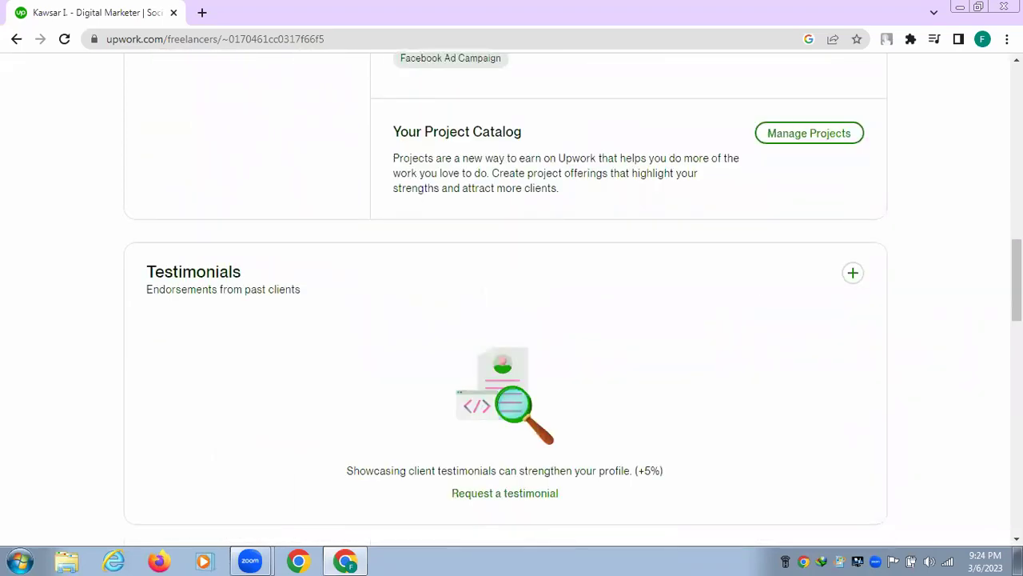
scroll(512, 299, "down", 3)
scroll(511, 300, "down", 3)
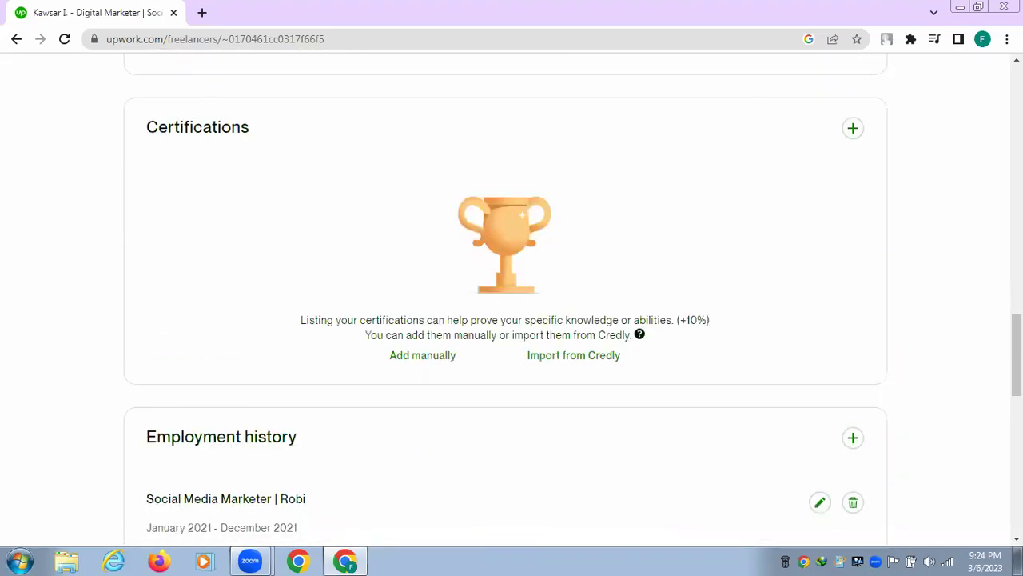
scroll(511, 300, "down", 3)
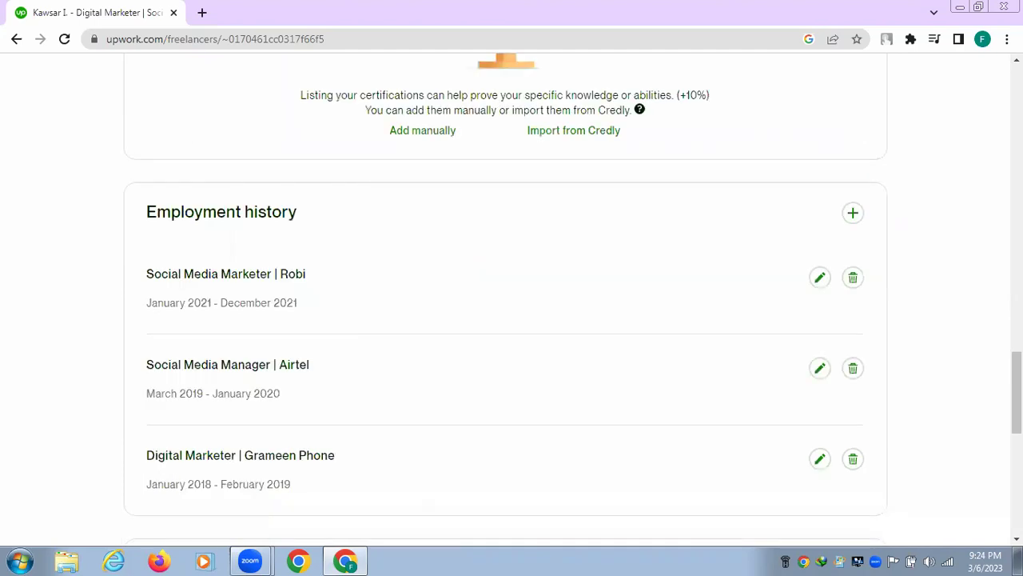
scroll(511, 300, "down", 6)
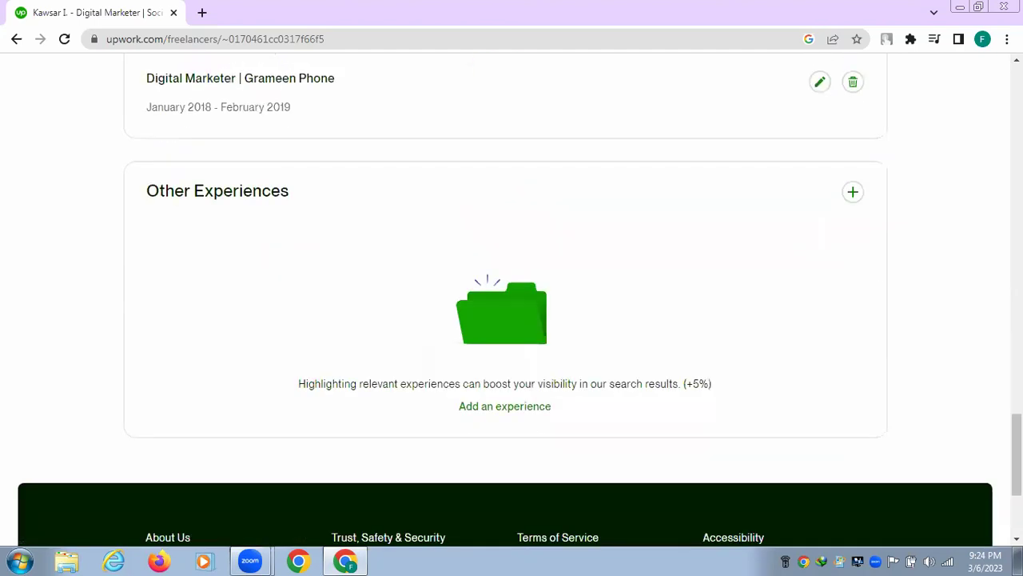
scroll(512, 300, "up", 15)
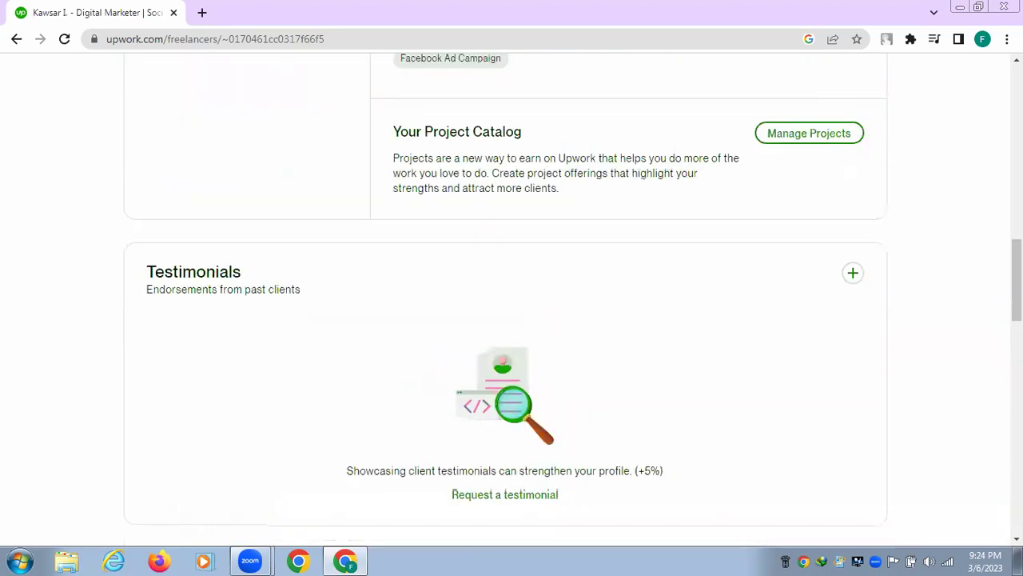
scroll(512, 300, "up", 13)
scroll(511, 299, "up", 3)
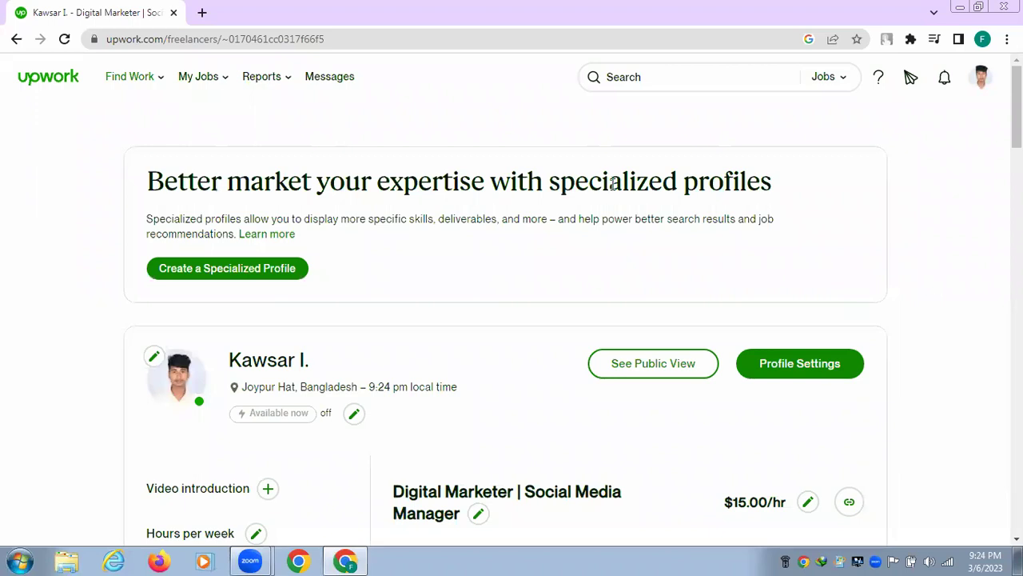
Step: Open My Project Dashboard to reach the Project Catalog page
mouse_move(109, 91)
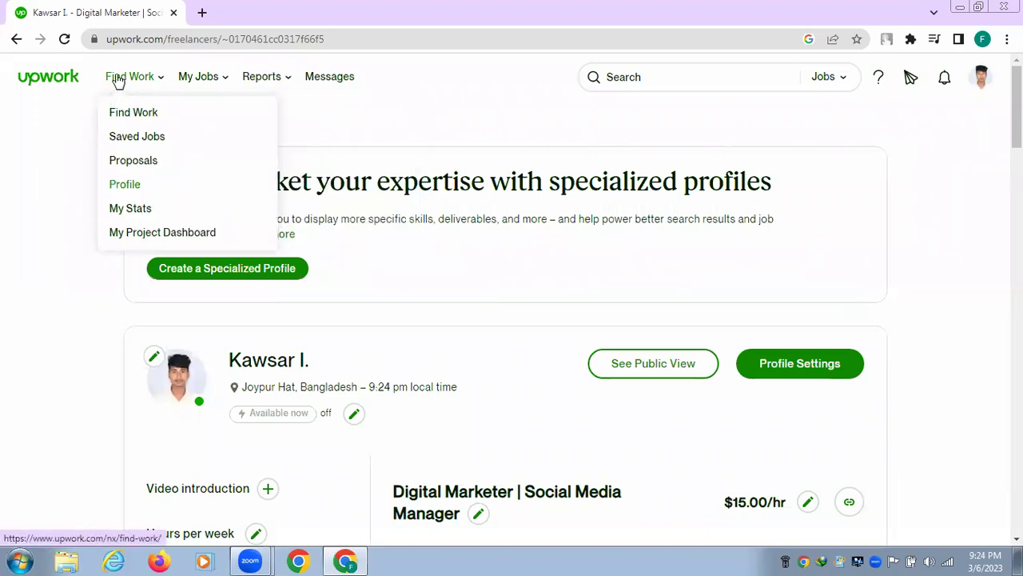
mouse_move(198, 83)
left_click(117, 235)
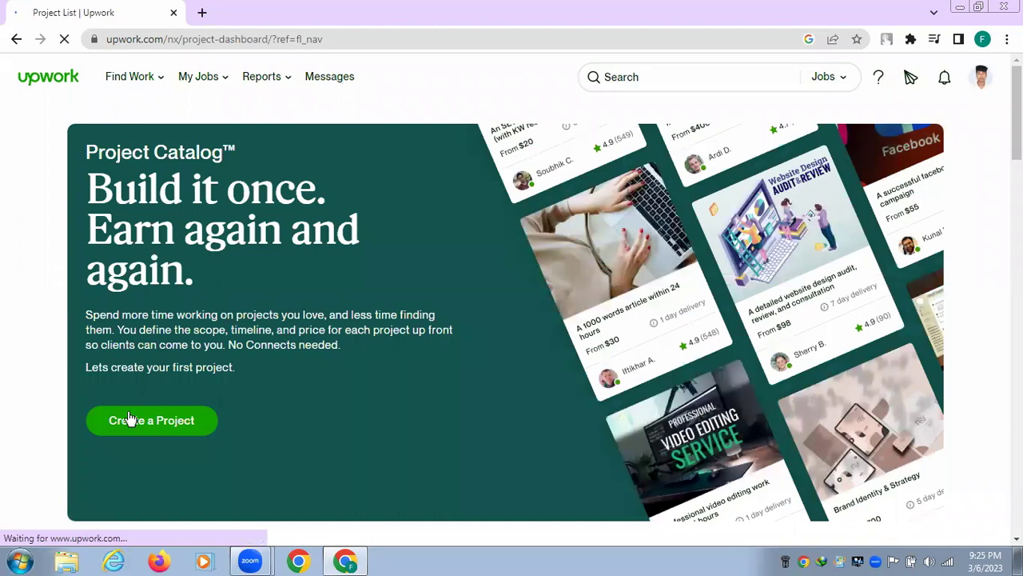
Step: Open Canva in a new browser tab and open the recent gig text file in Notepad, leaving it minimized
left_click(204, 14)
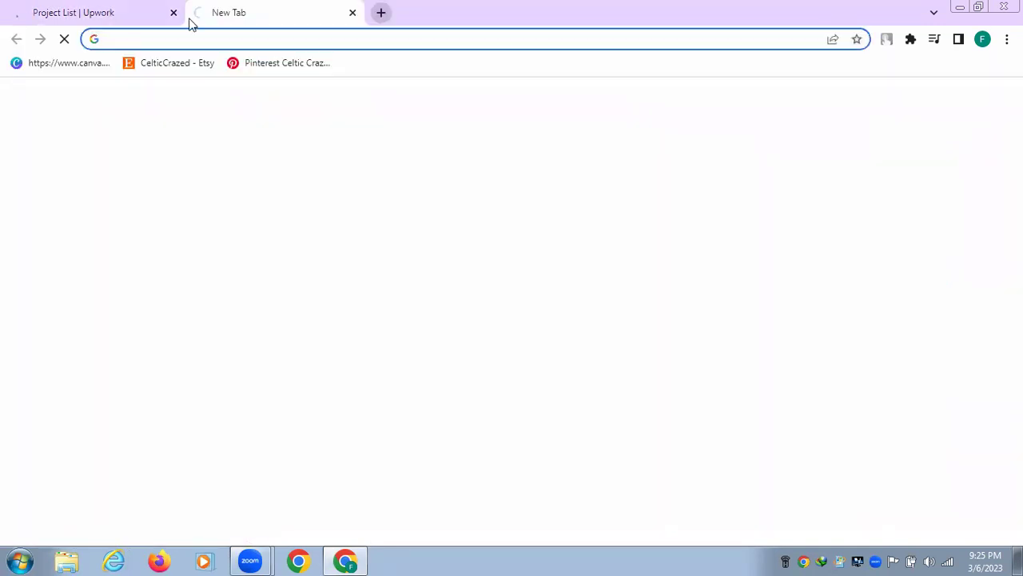
left_click(70, 71)
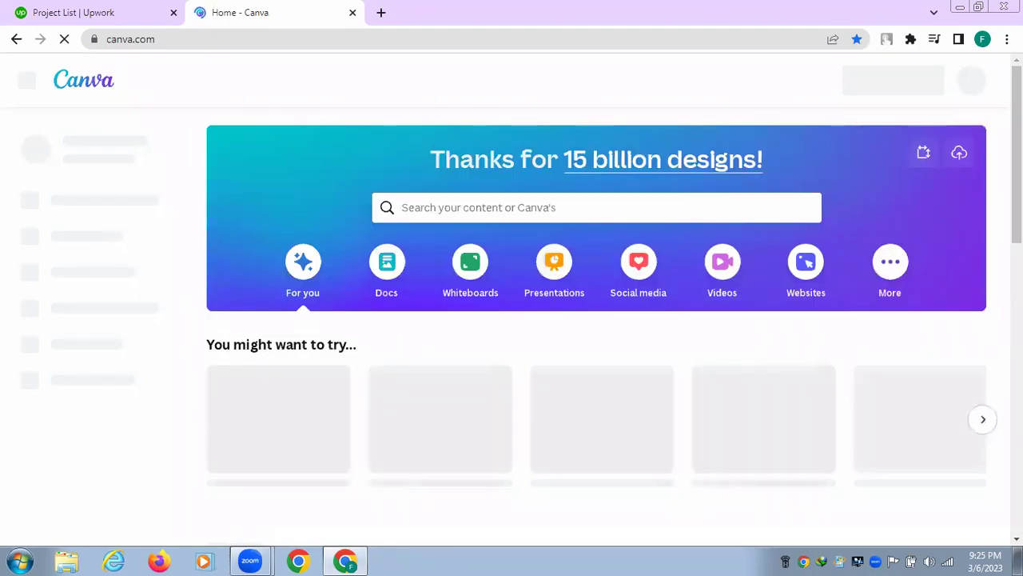
left_click(19, 558)
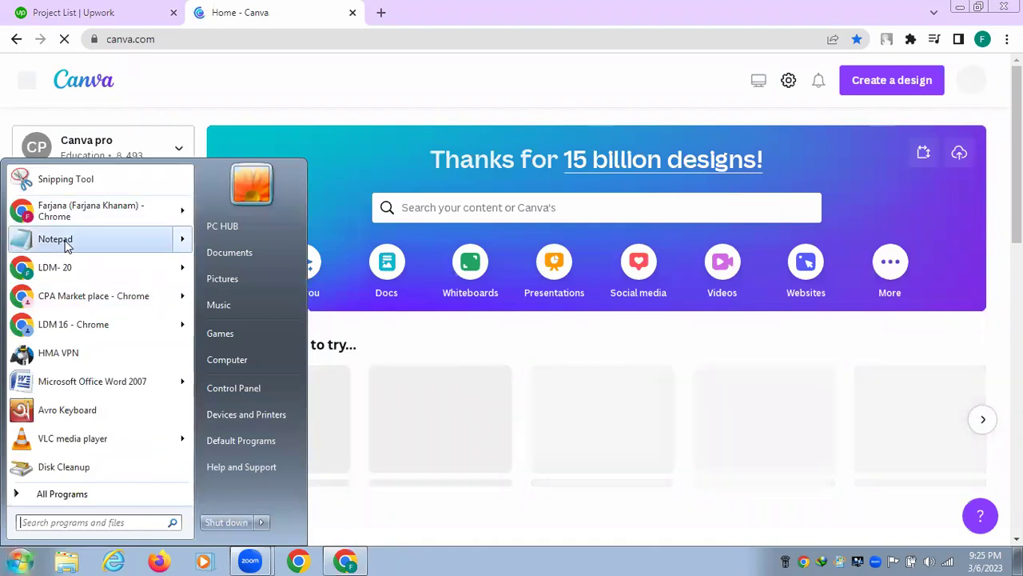
mouse_move(181, 257)
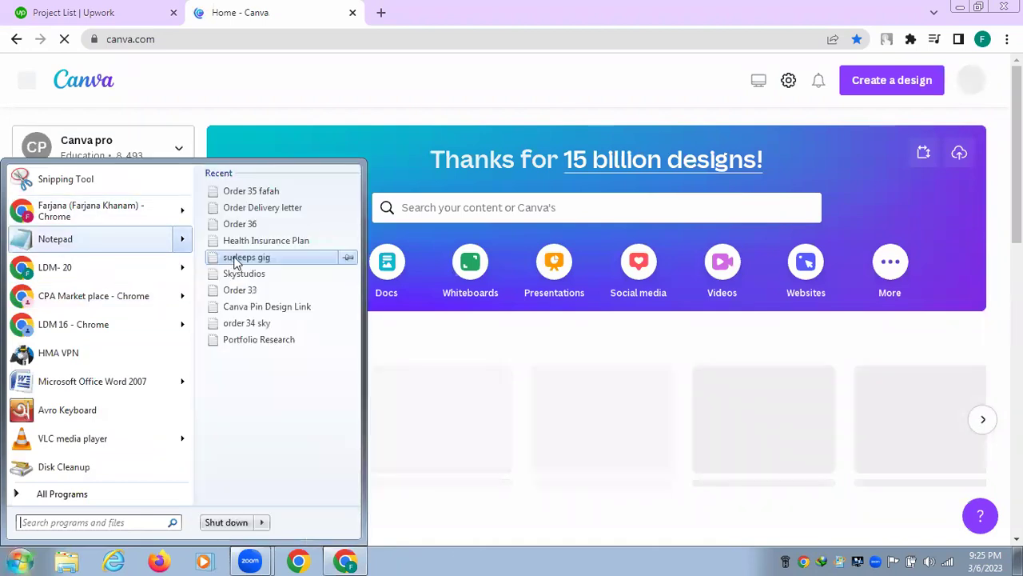
left_click(246, 259)
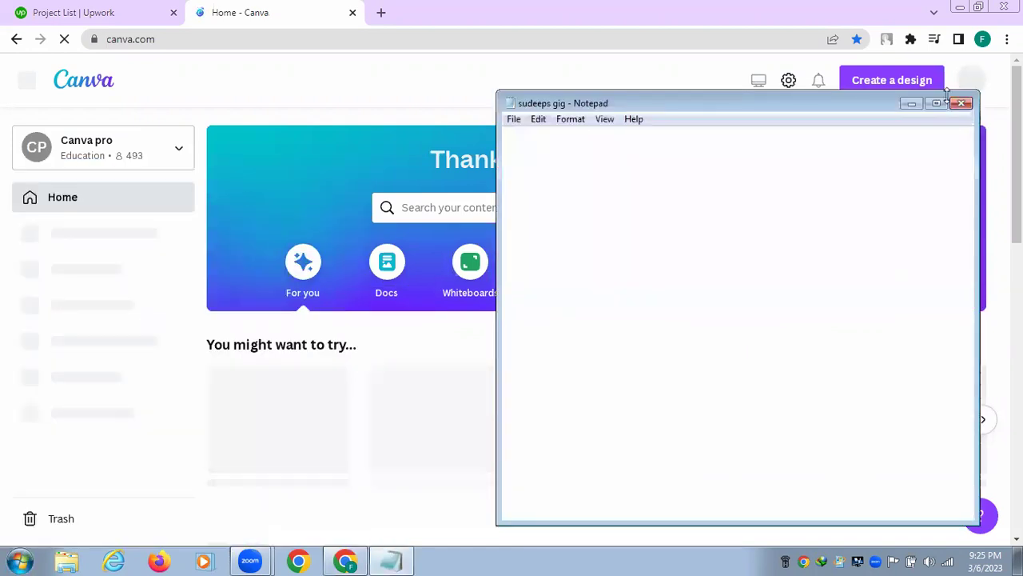
left_click(912, 105)
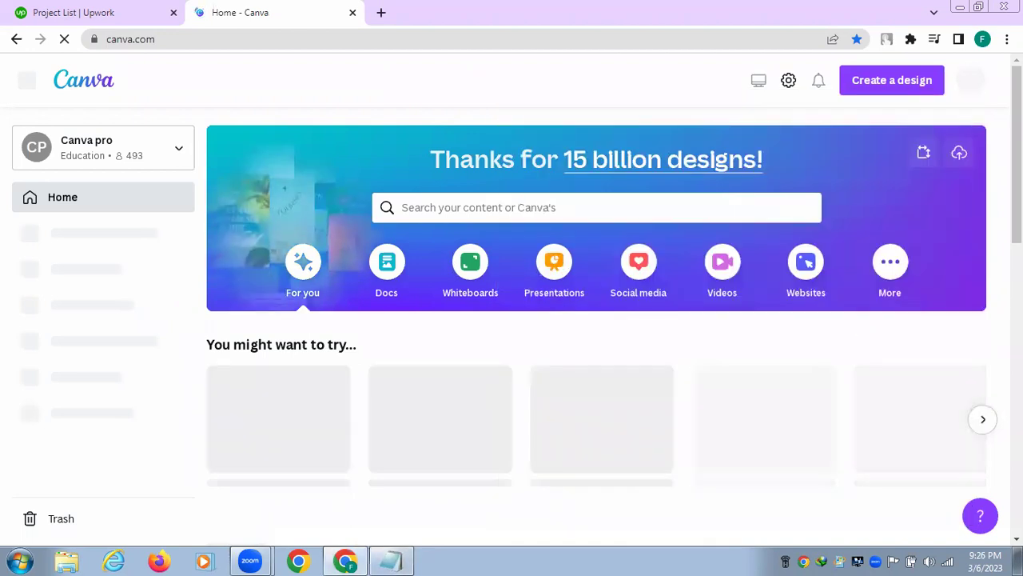
Step: Look through the recent designs on the Canva home page for the LinkedIn profile gig image
scroll(596, 319, "down", 1)
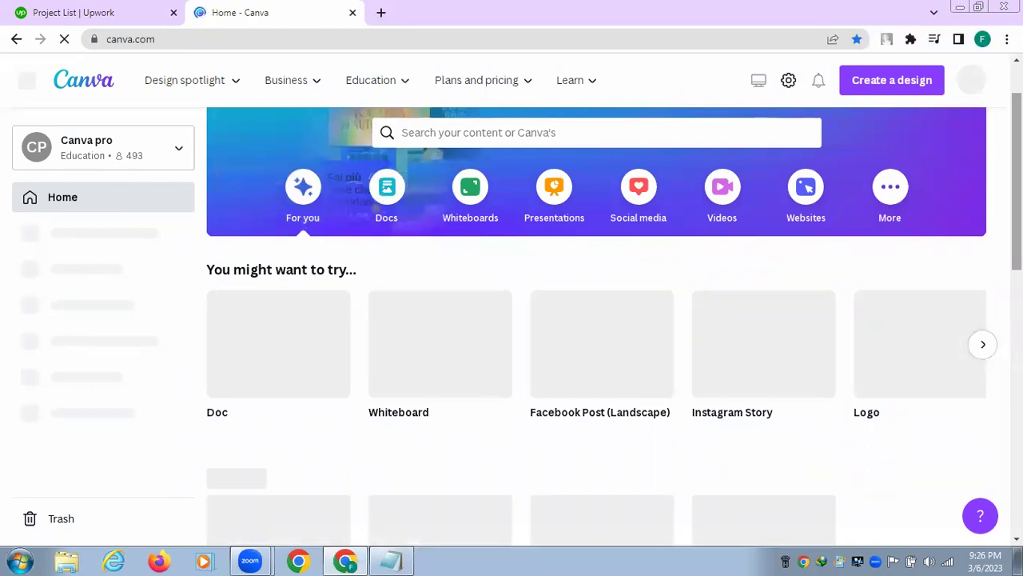
scroll(595, 320, "down", 2)
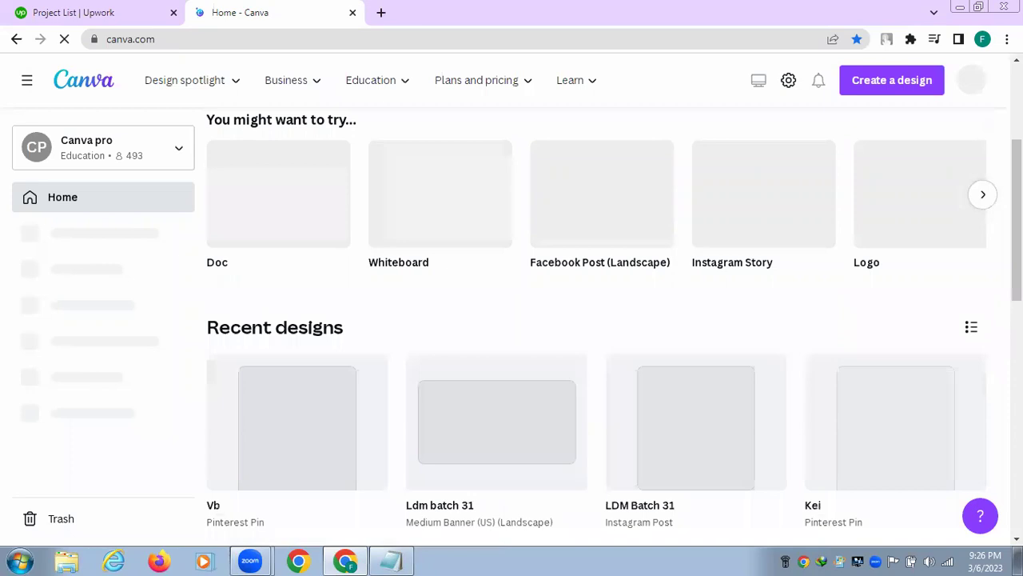
scroll(595, 320, "down", 2)
scroll(596, 319, "down", 2)
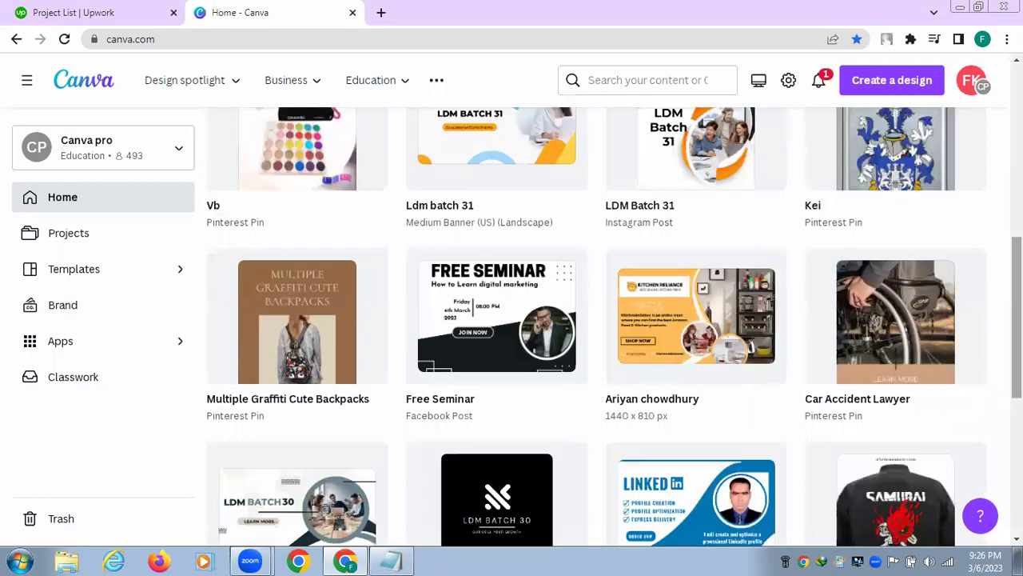
scroll(595, 327, "down", 2)
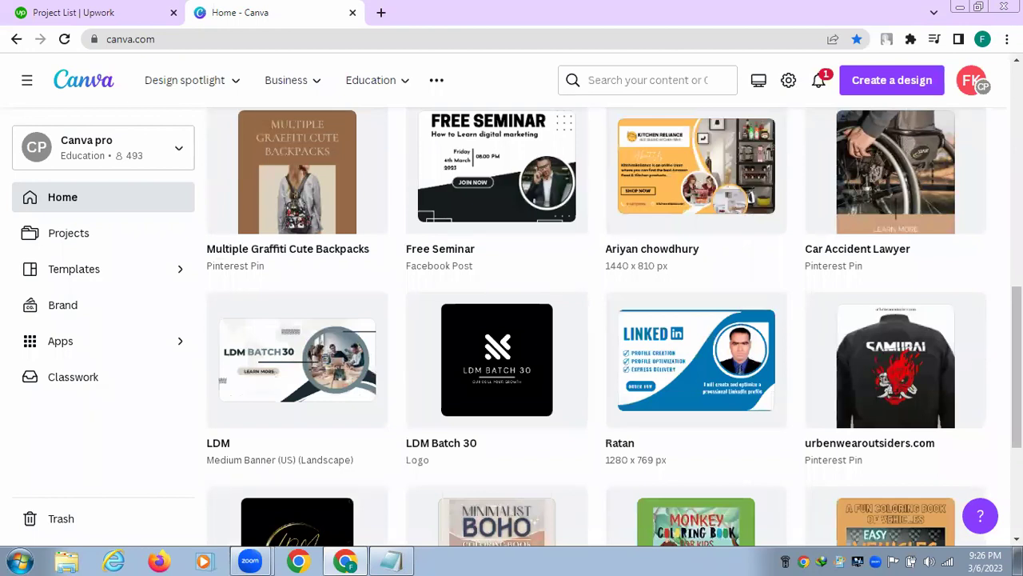
scroll(596, 320, "down", 2)
scroll(595, 320, "down", 1)
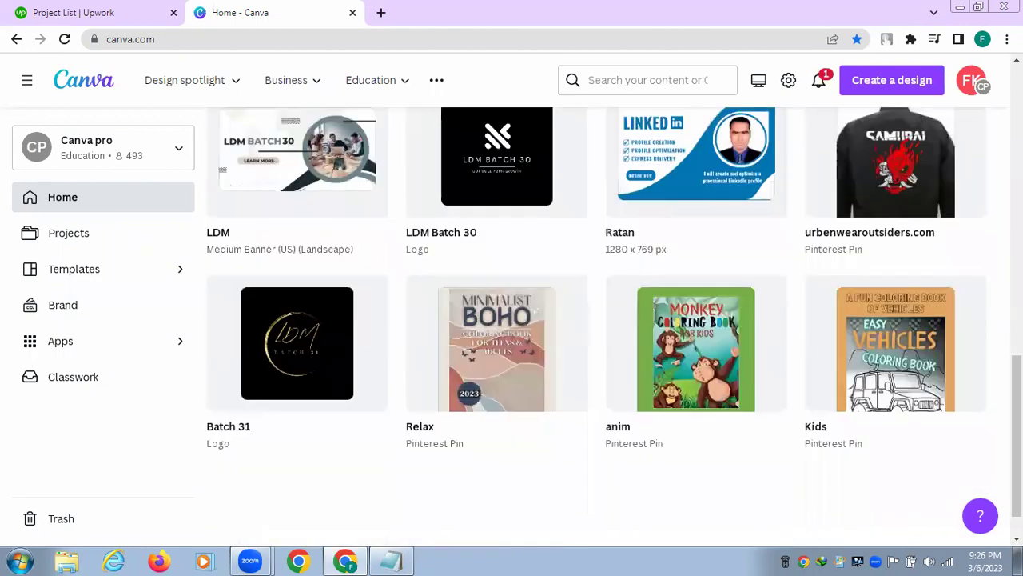
scroll(596, 320, "down", 1)
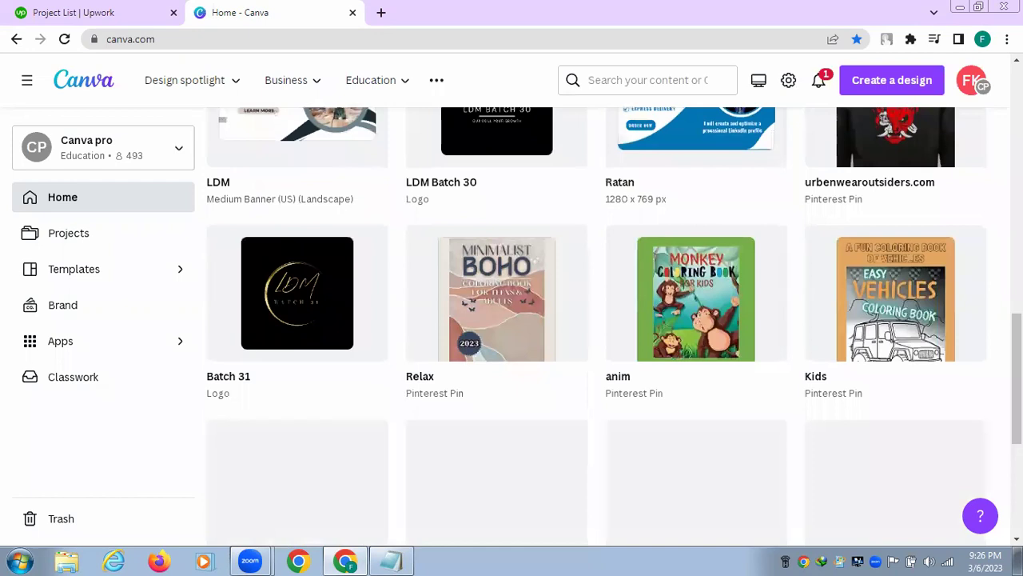
scroll(596, 320, "down", 1)
scroll(595, 319, "down", 1)
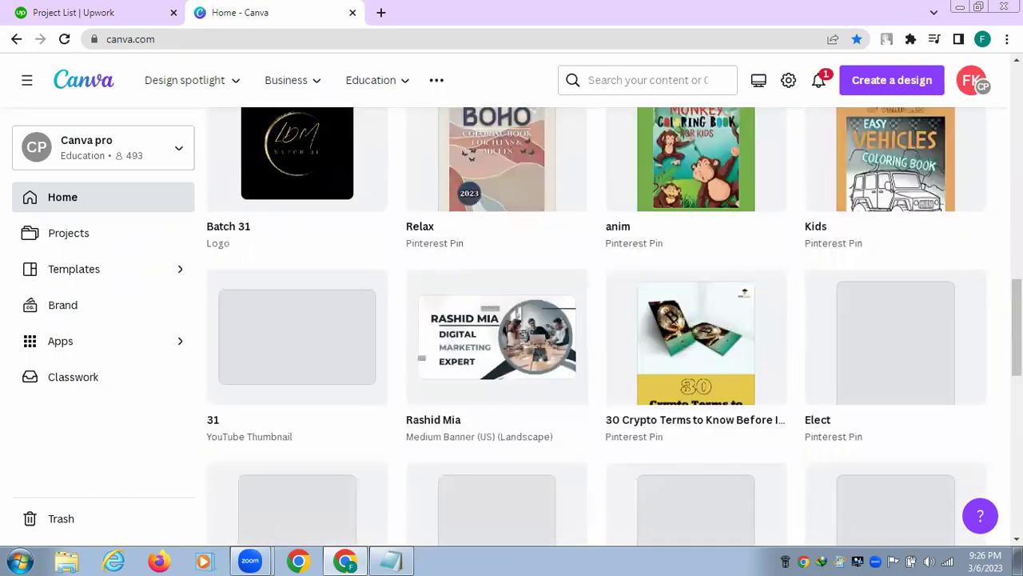
scroll(595, 320, "down", 1)
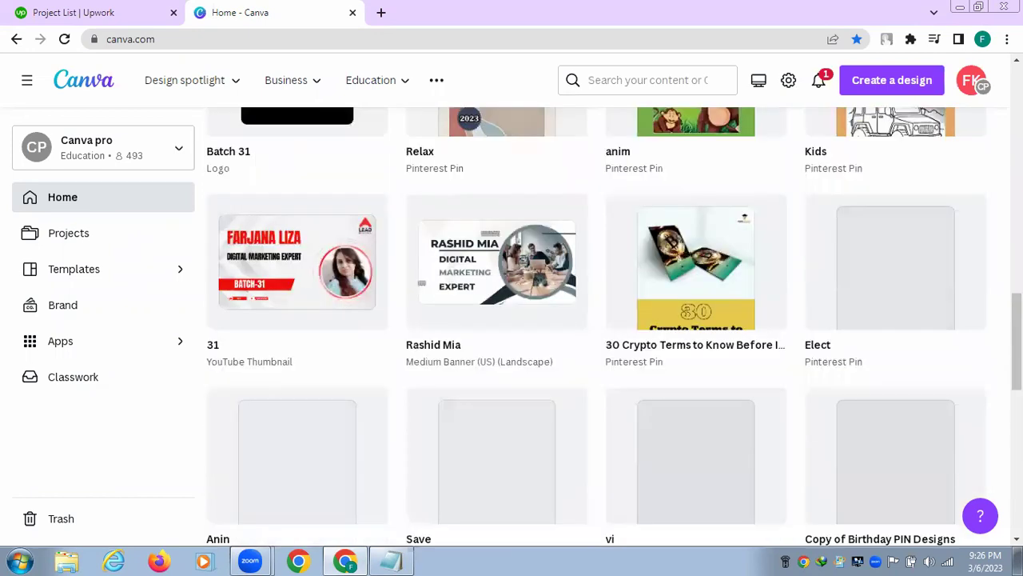
scroll(596, 320, "down", 1)
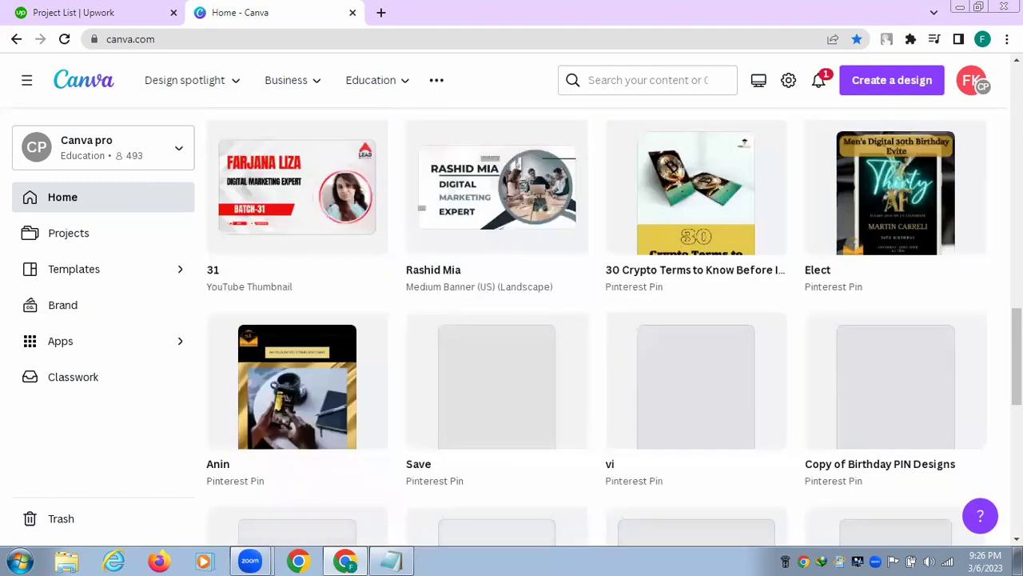
scroll(595, 319, "down", 1)
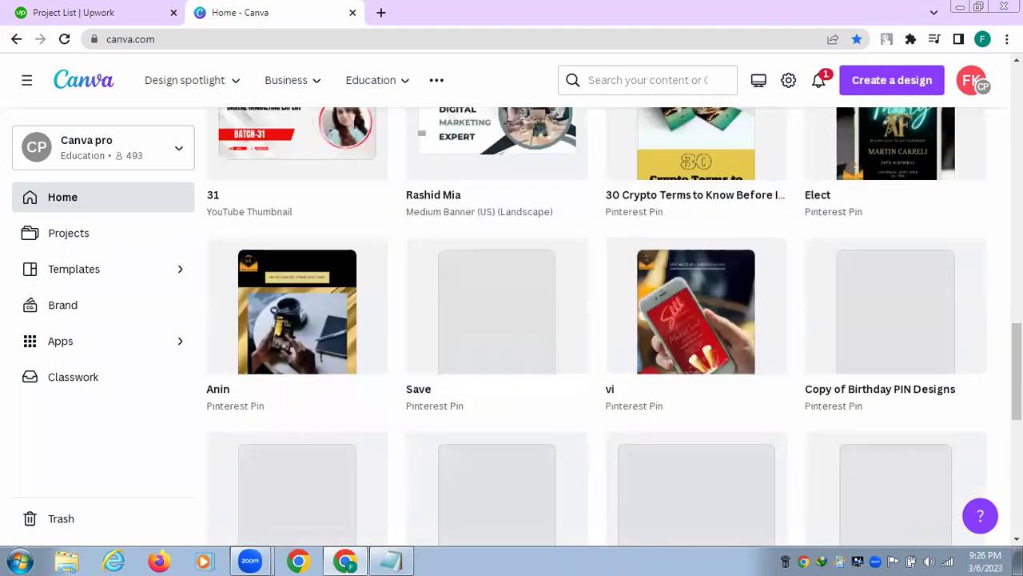
scroll(595, 320, "down", 2)
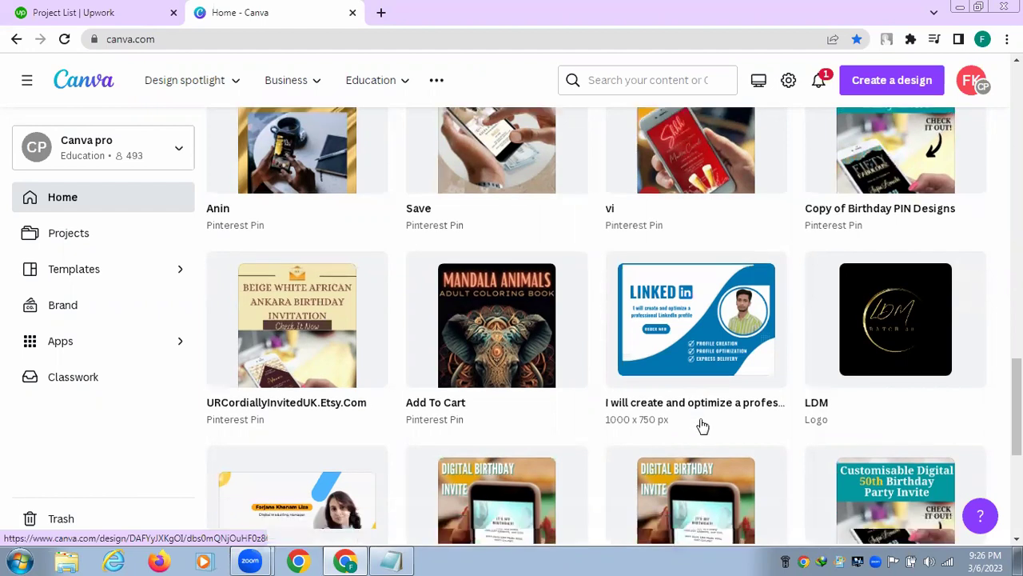
scroll(702, 426, "down", 2)
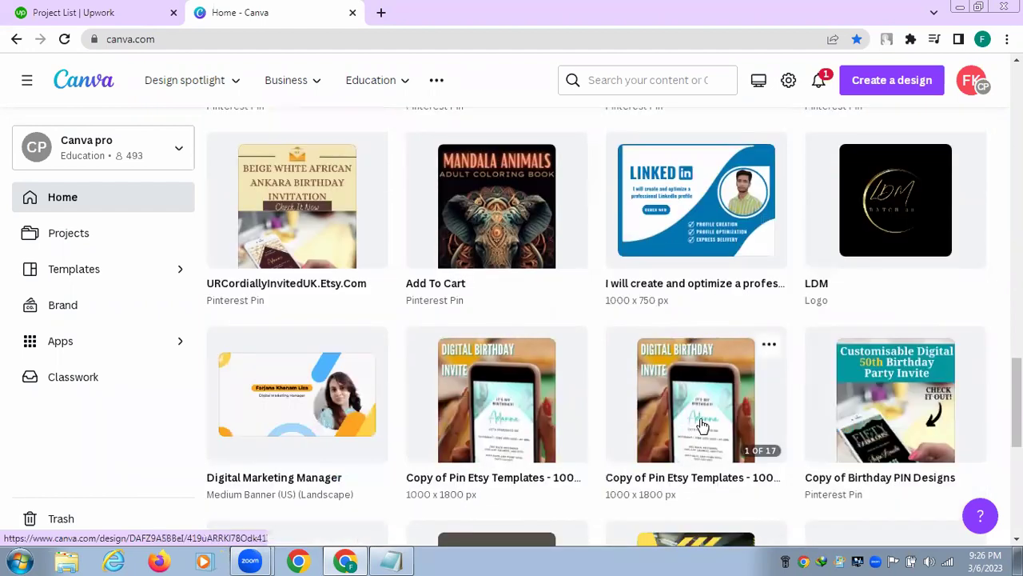
scroll(700, 360, "up", 1)
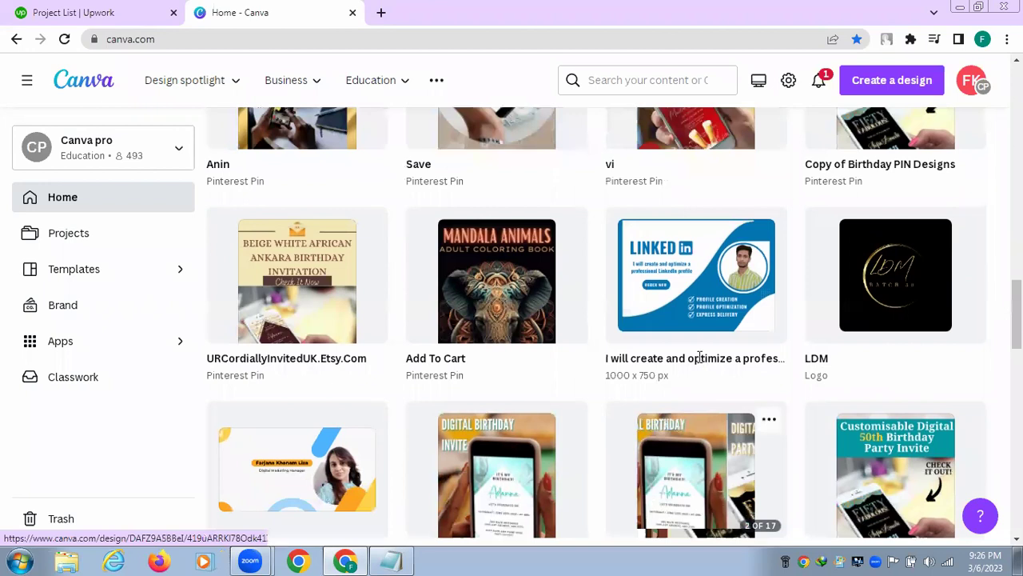
Step: Open the 1000 x 750 px design "I will create and optimize a professional LinkedIn profile" for editing and close the Canva home page
left_click(699, 358)
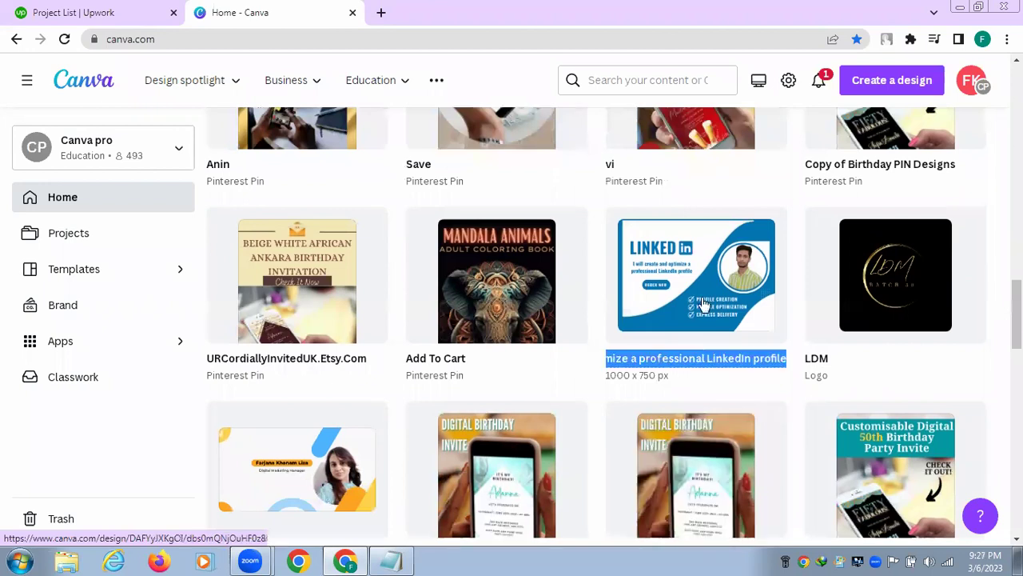
left_click(702, 304)
left_click(702, 304)
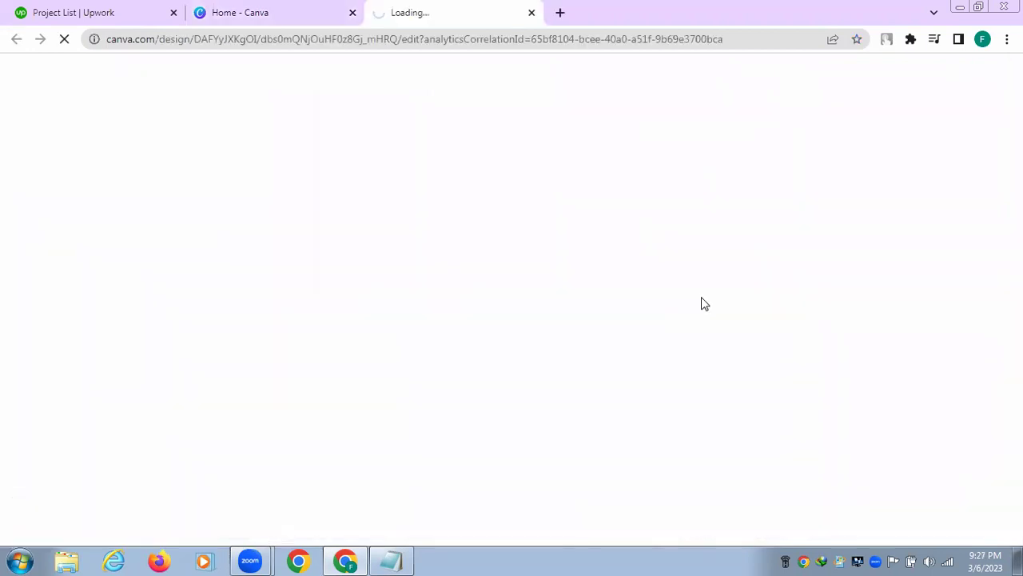
left_click(353, 13)
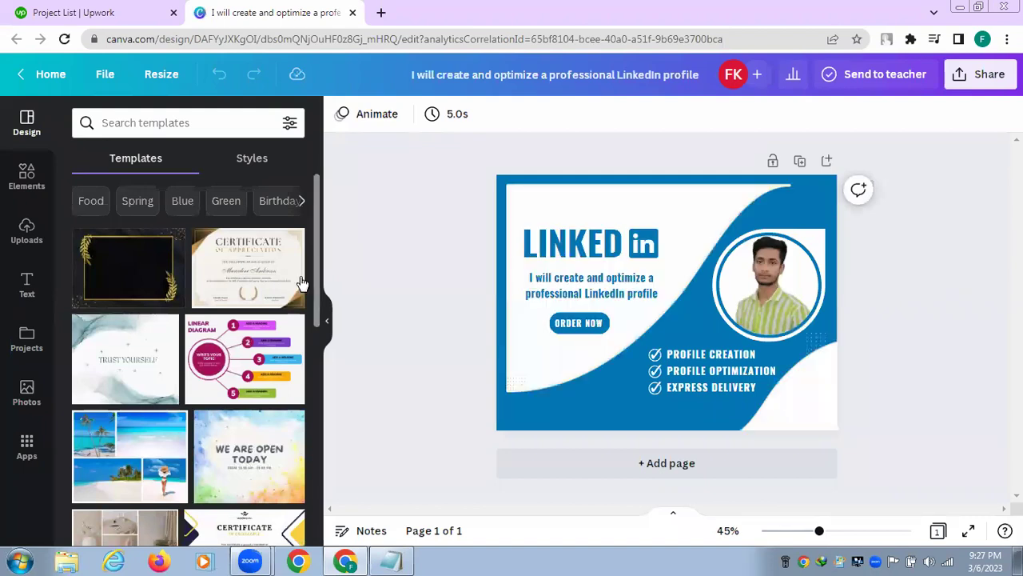
scroll(302, 283, "down", 2)
scroll(303, 283, "down", 1)
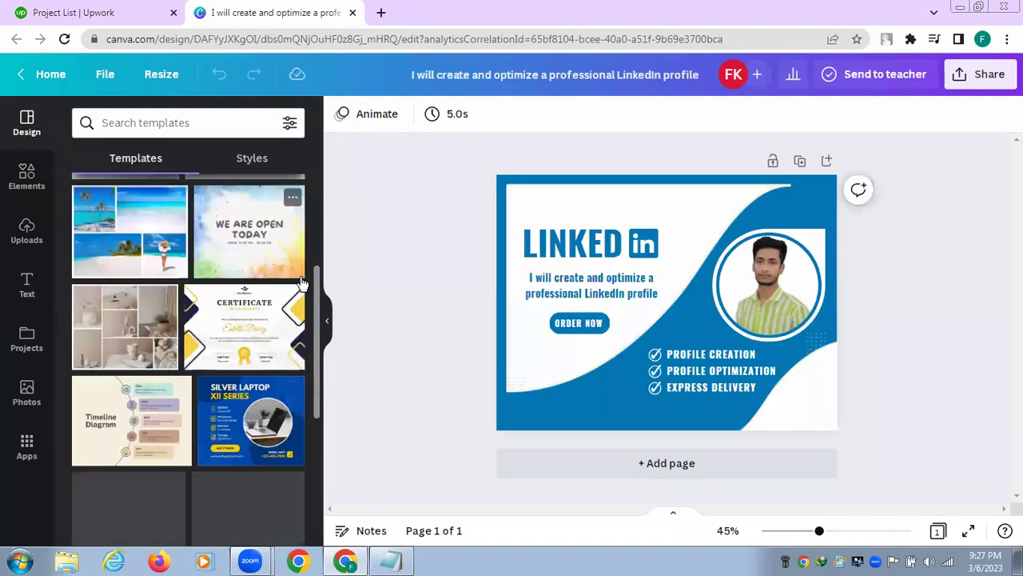
scroll(312, 272, "down", 2)
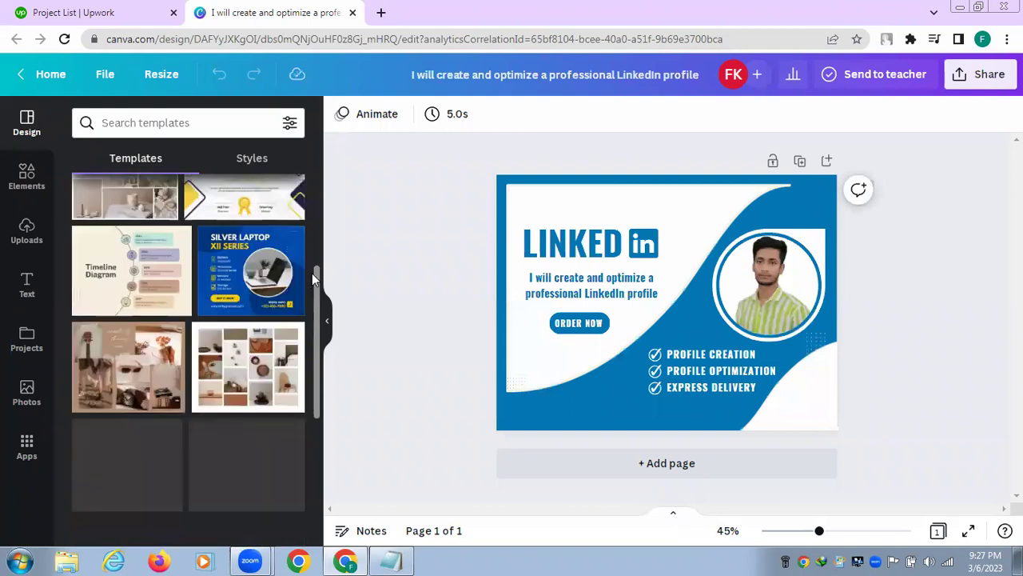
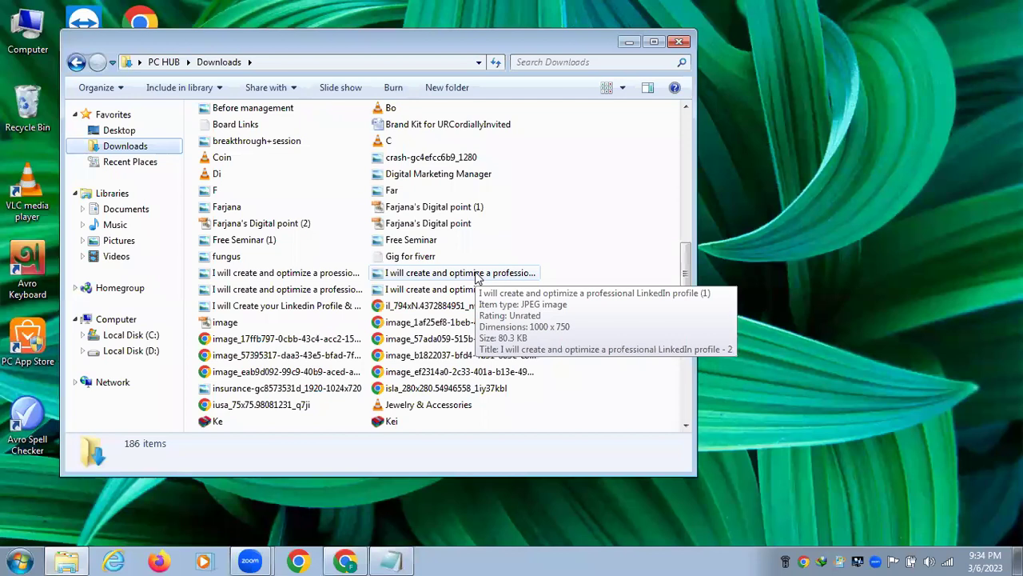
Step: Preview the downloaded image "I will create and optimize a professional LinkedIn profile (1)" and open the details of its file properties
left_click(476, 273)
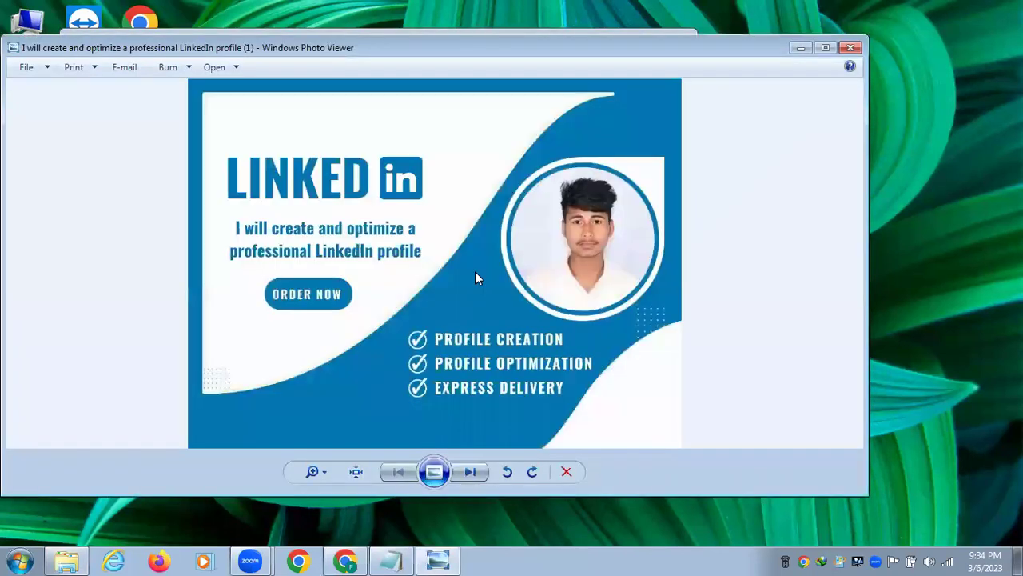
left_click(852, 48)
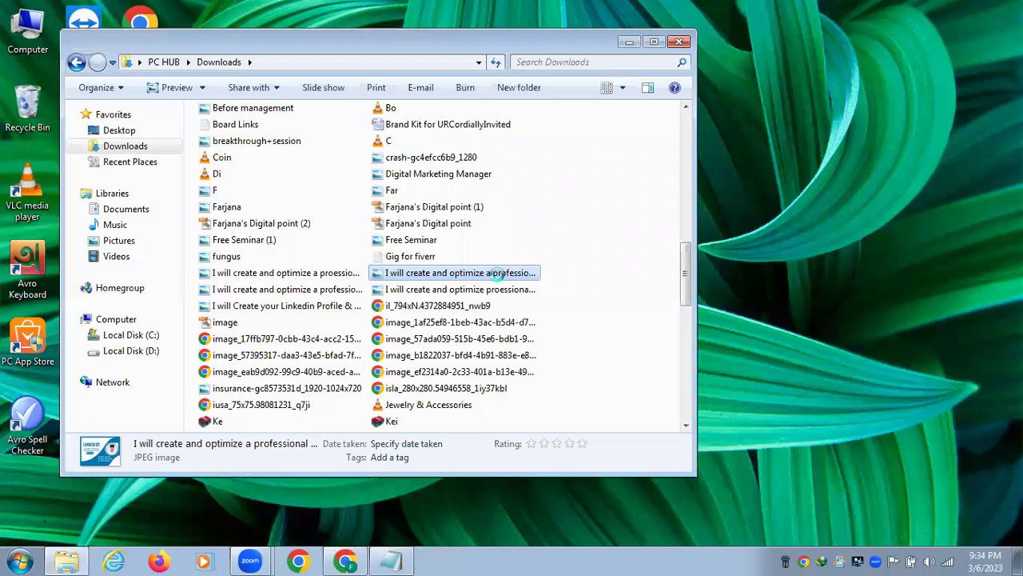
right_click(498, 278)
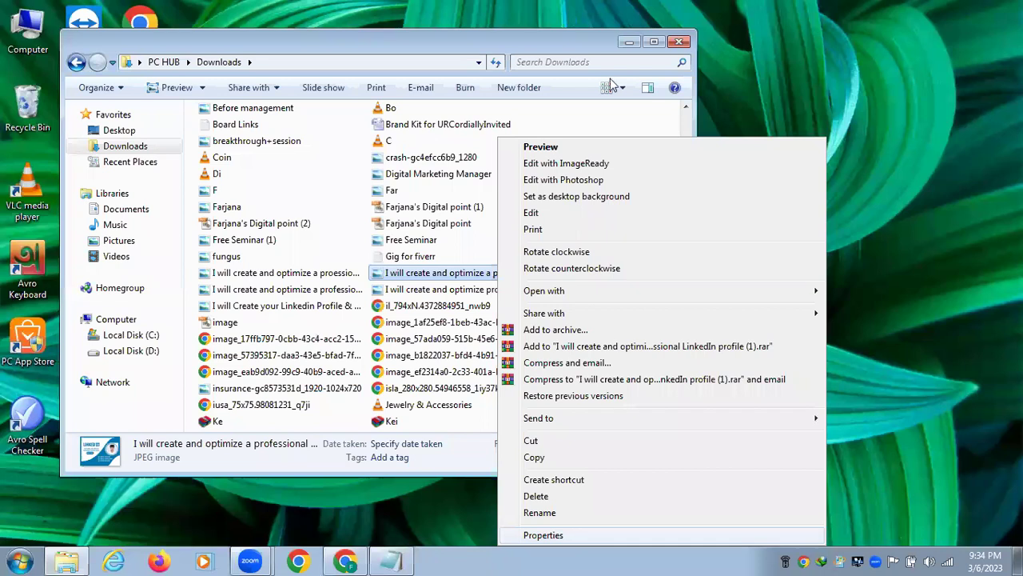
key("r")
left_click(628, 41)
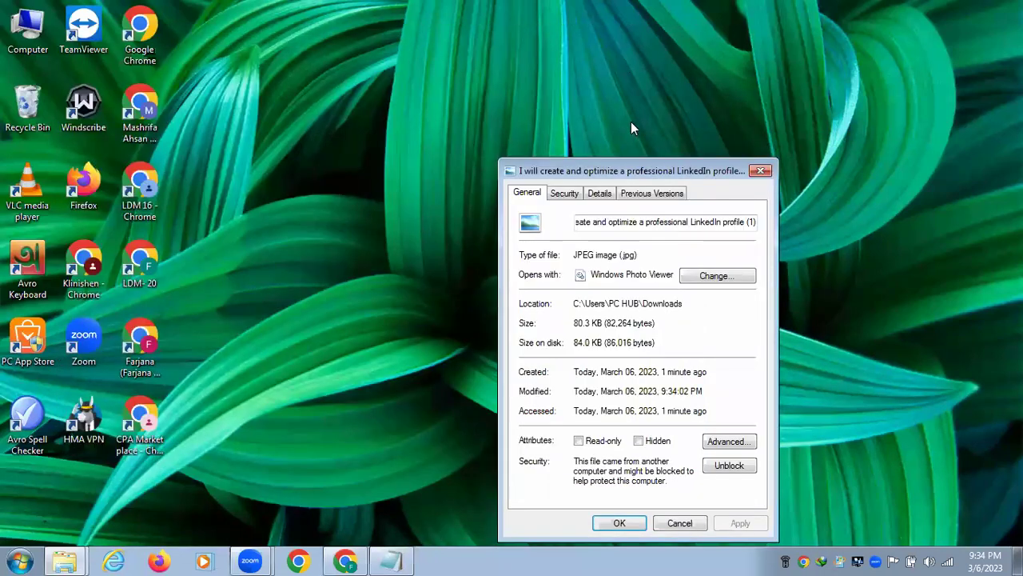
left_click(596, 192)
Step: Remove the "- 2" suffix from the image's Title property so it ends with "professional LinkedIn profile"
left_click(641, 264)
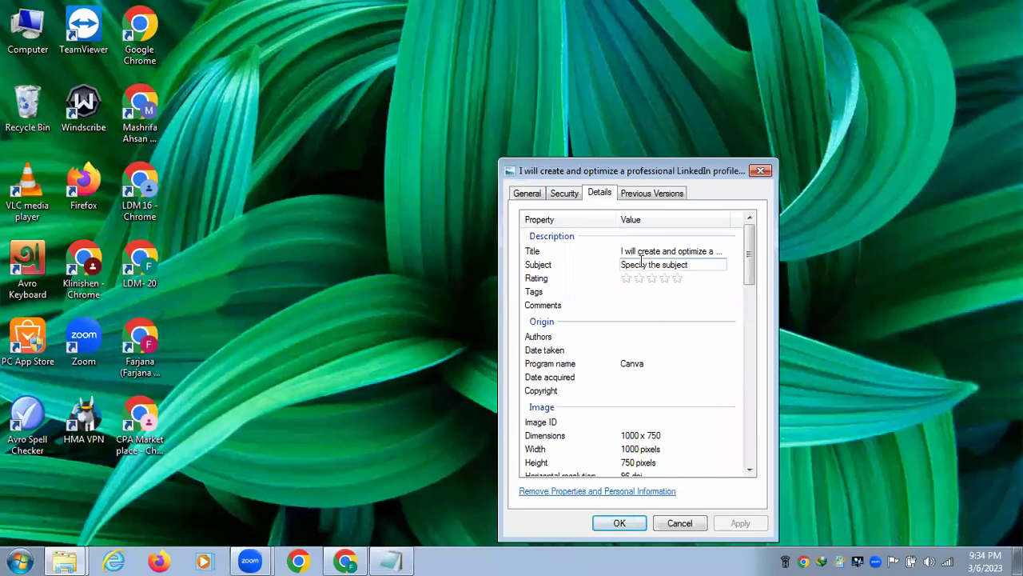
left_click(726, 251)
left_click(726, 251)
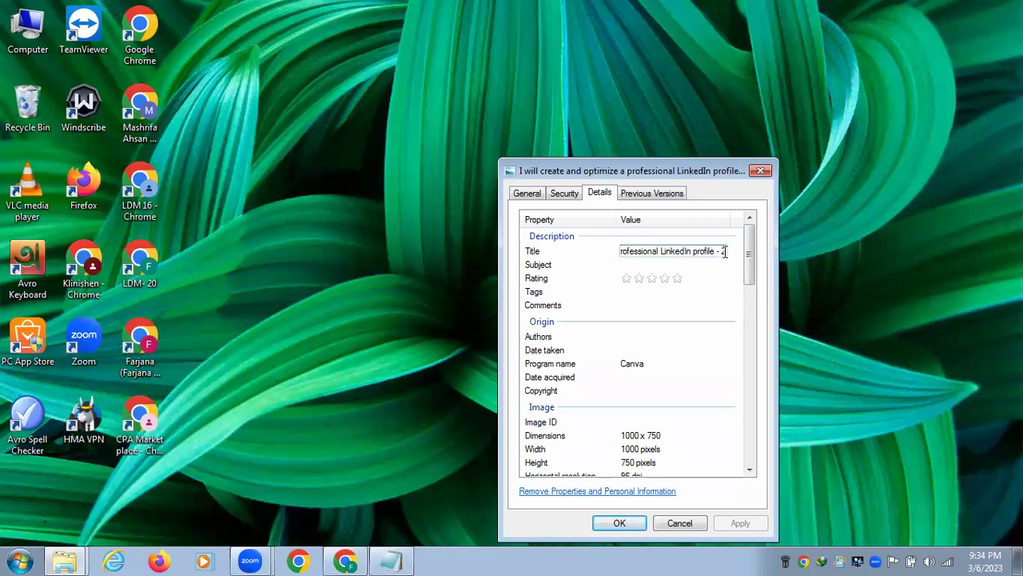
key("BackSpace")
key("BackSpace")
key("BackSpace")
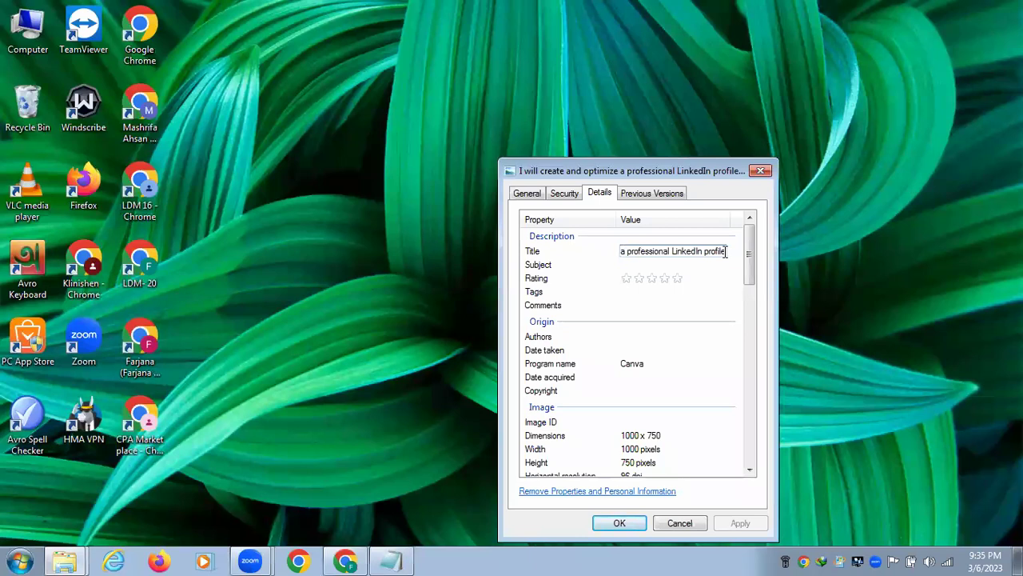
Step: Copy the image's title text into its Subject property and set the rating to five stars
left_click_drag(726, 251, 613, 244)
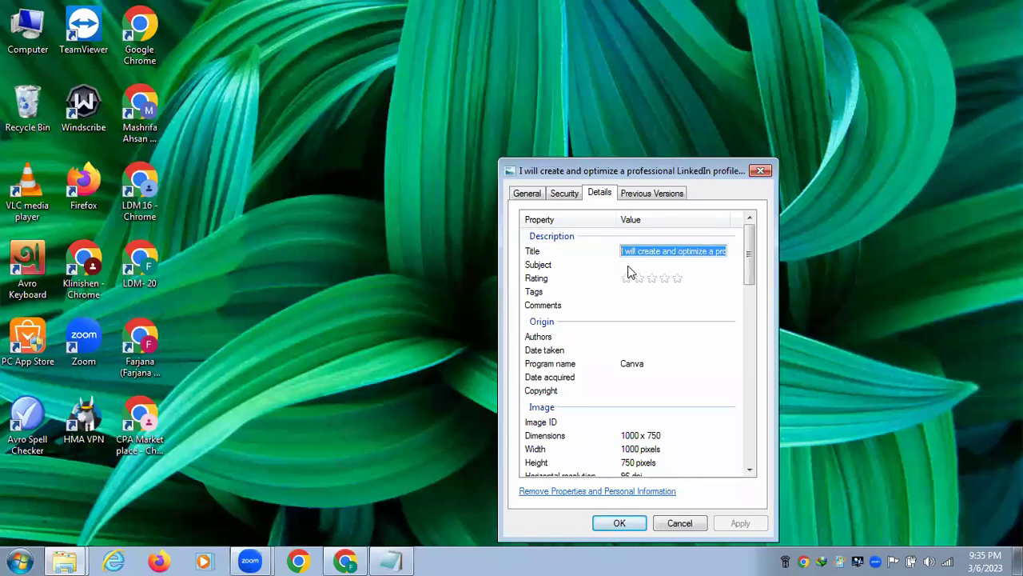
left_click(629, 265)
key("ctrl+v")
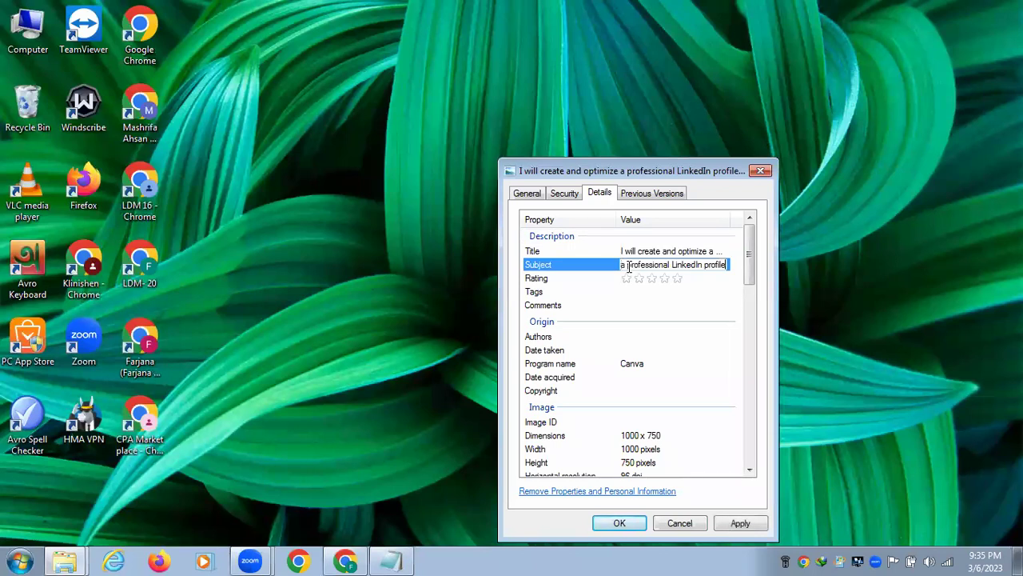
left_click(680, 277)
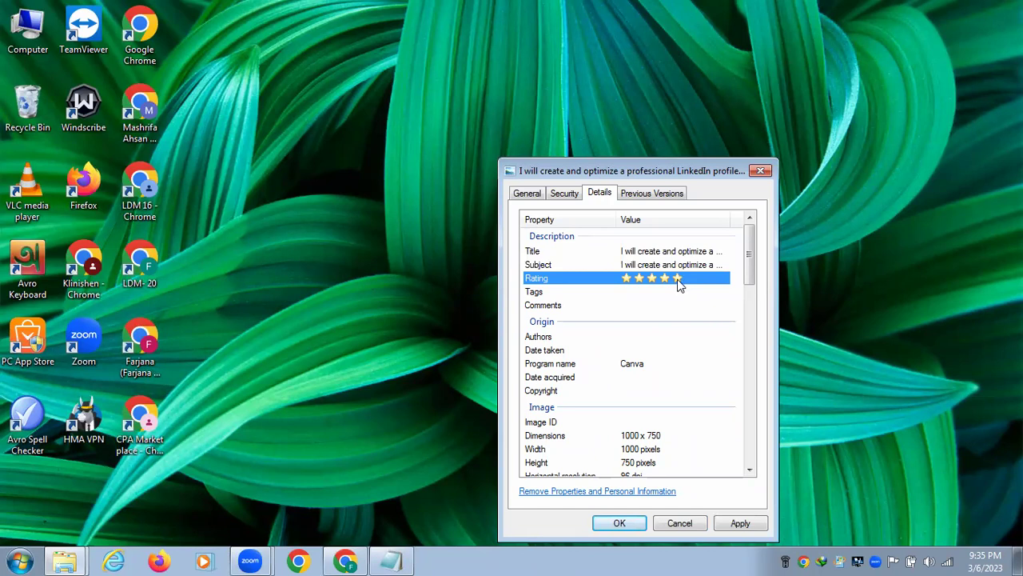
Step: Add the tags "I will create and optimize a professional LinkedIn profile" and "I will Create your Linkedin Profile & Optimize Professionally" to the image
left_click(673, 292)
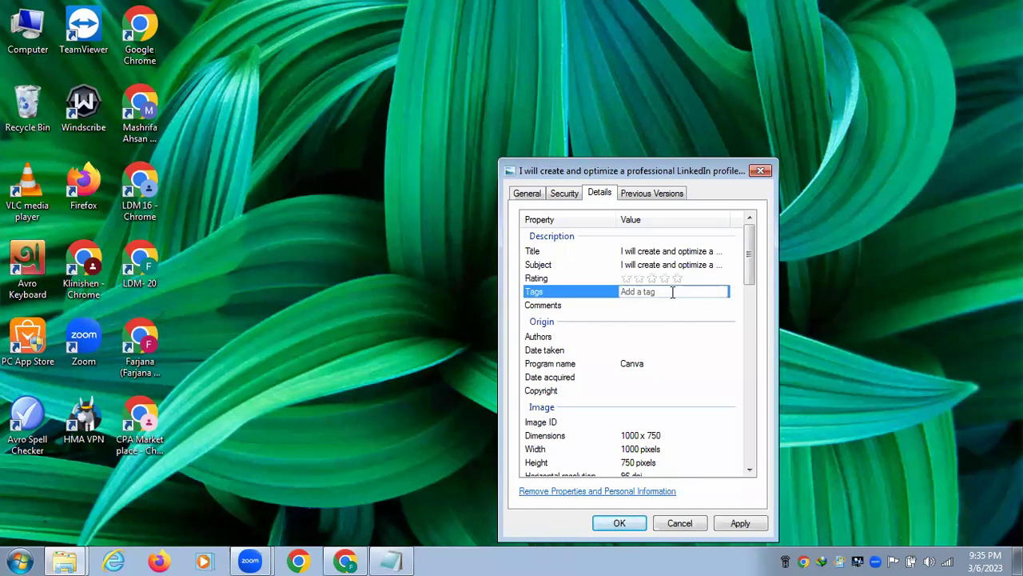
type("I will create and optimize a professional LinkedIn profile;")
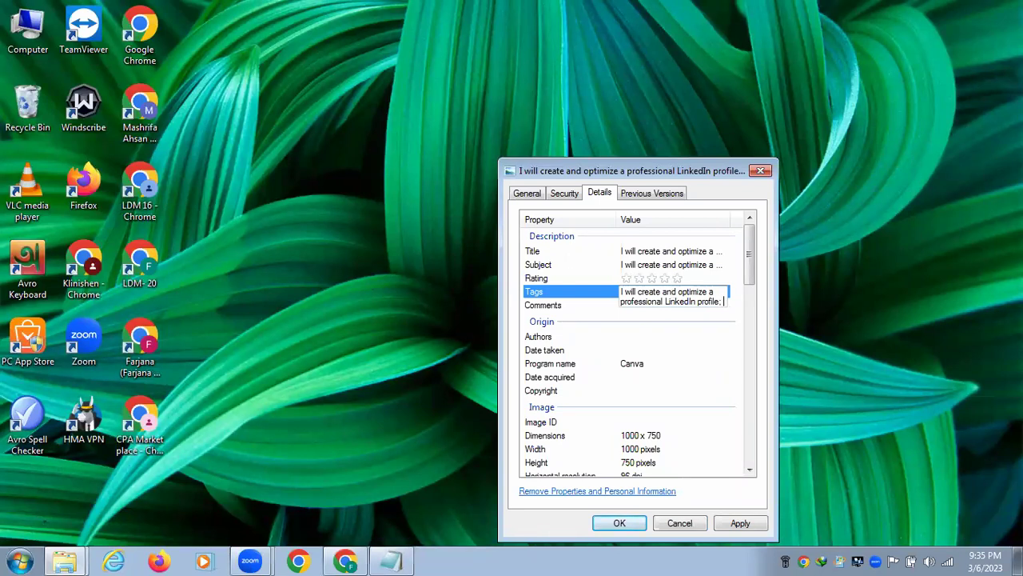
type("Linke")
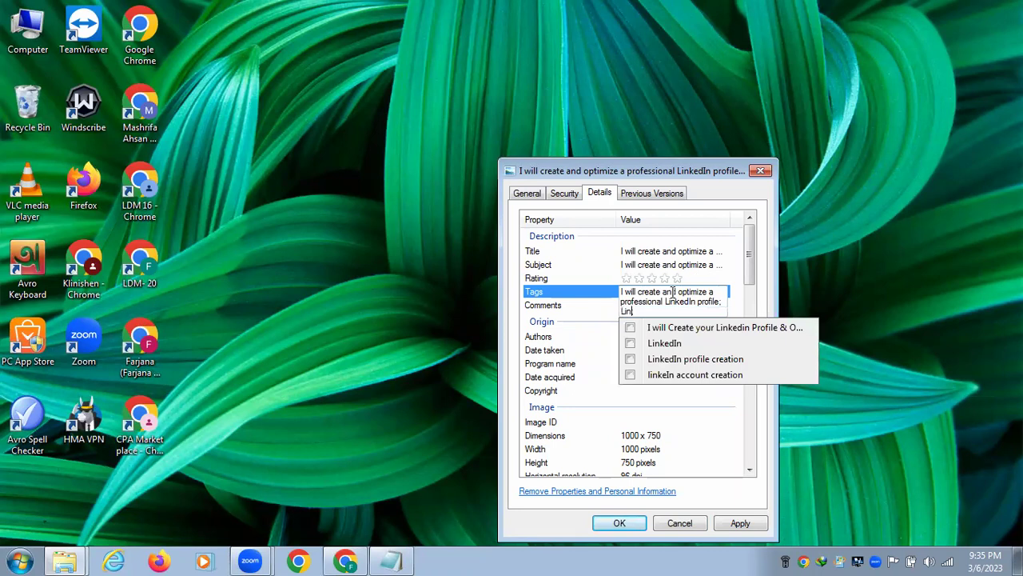
type("dIn;")
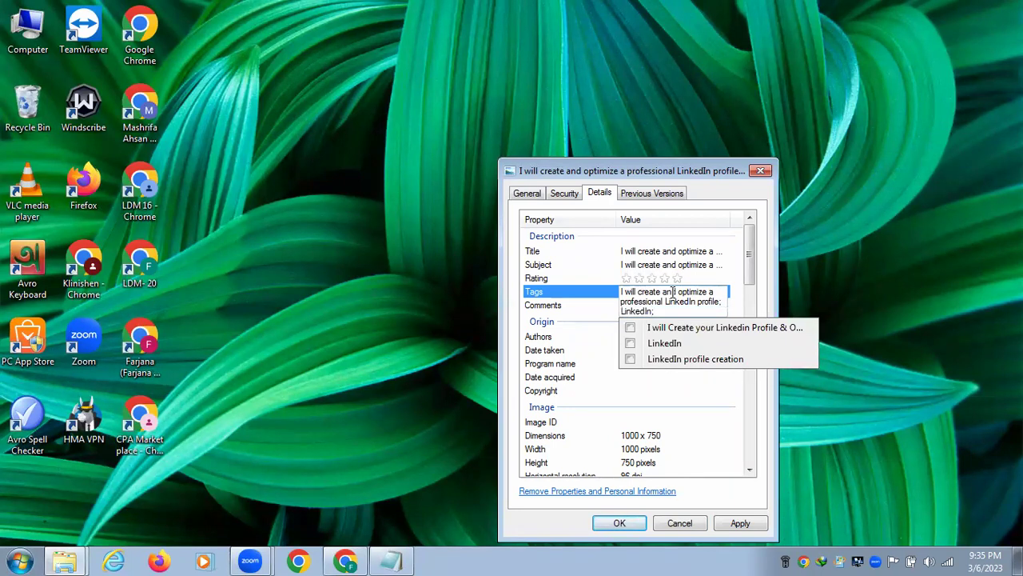
left_click(676, 335)
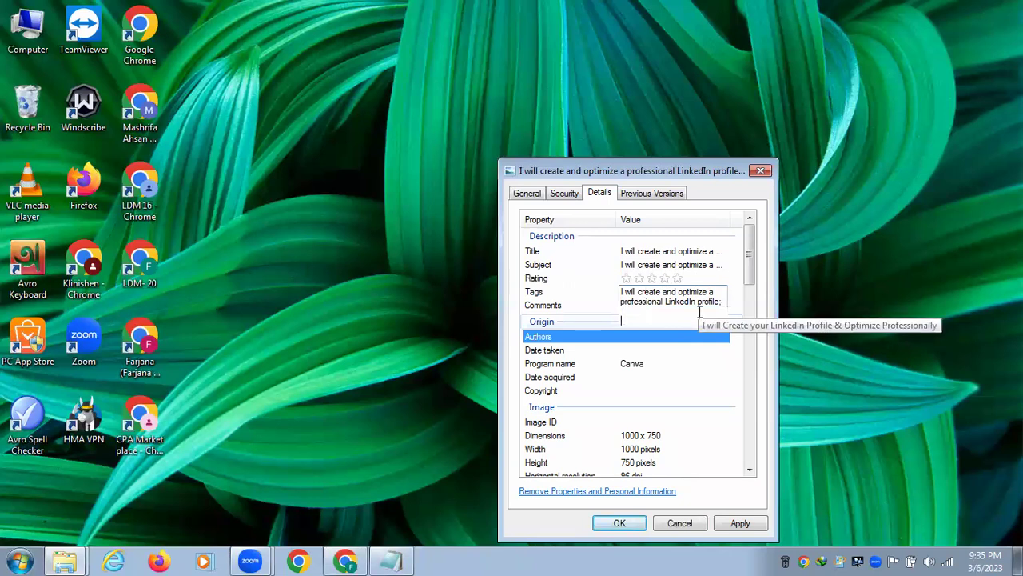
Step: Add the suggested tags "LinkedIn", "LinkedIn profile creation" and "linkeIn account creation" to the image's Tags property
type("L;")
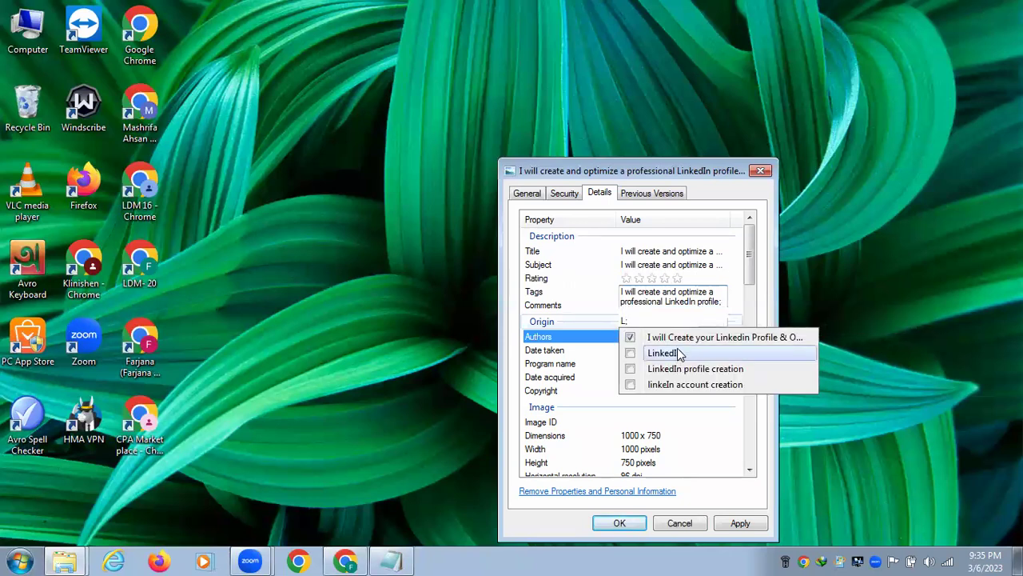
left_click(677, 351)
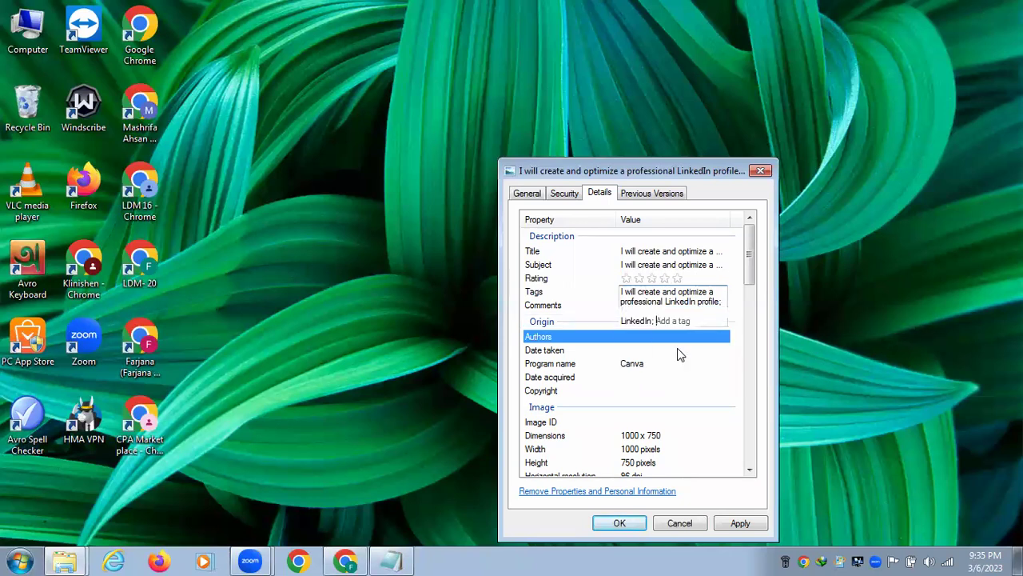
left_click(677, 369)
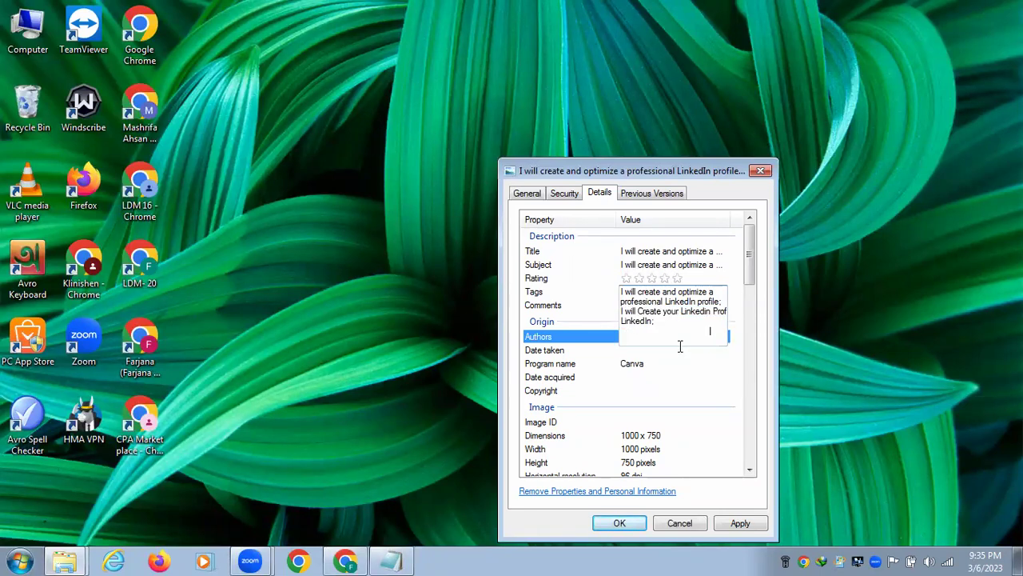
type("LinkedIn profile creation; L")
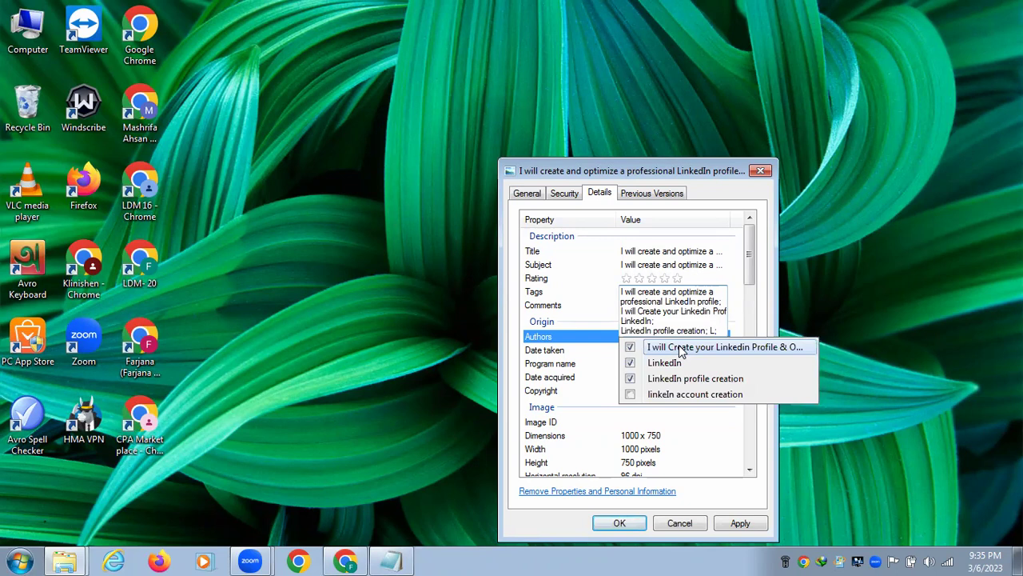
left_click(670, 395)
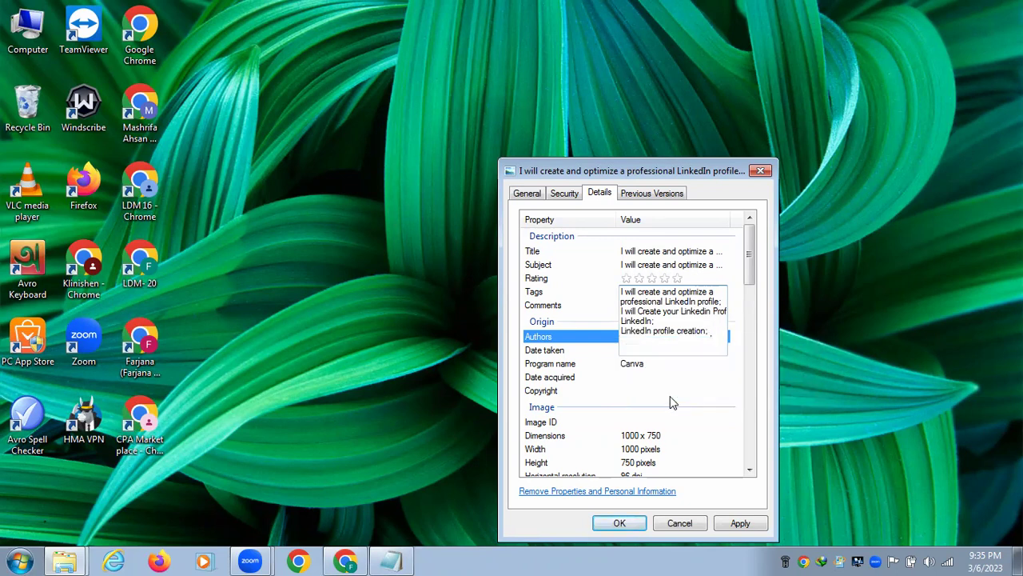
Step: Copy the tag text from "I will Create your Linkedin Profile & Optimize Professionally" through "linkeIn account creation" into the image's Comments property
double_click(711, 336)
left_click(714, 341)
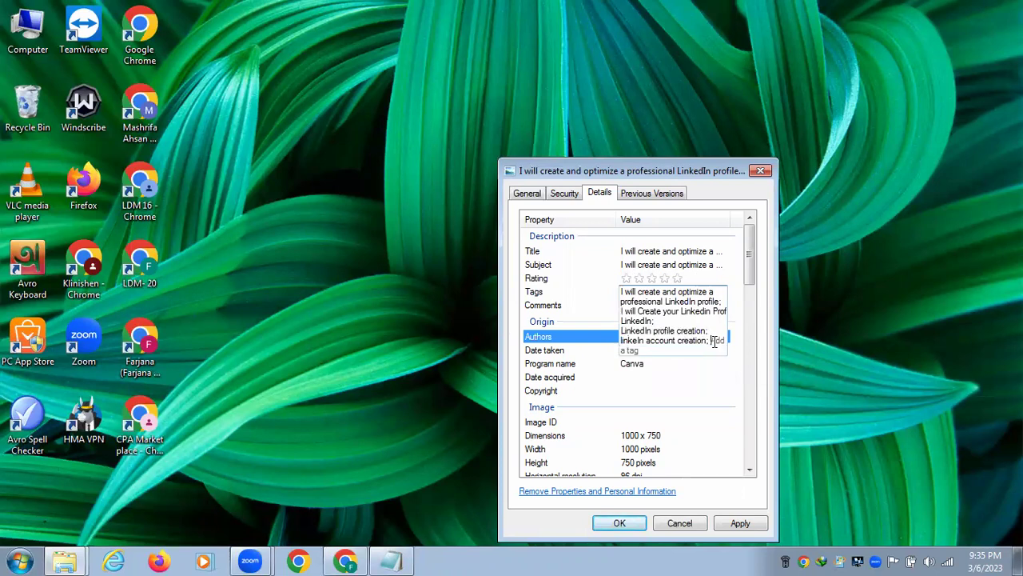
double_click(711, 341)
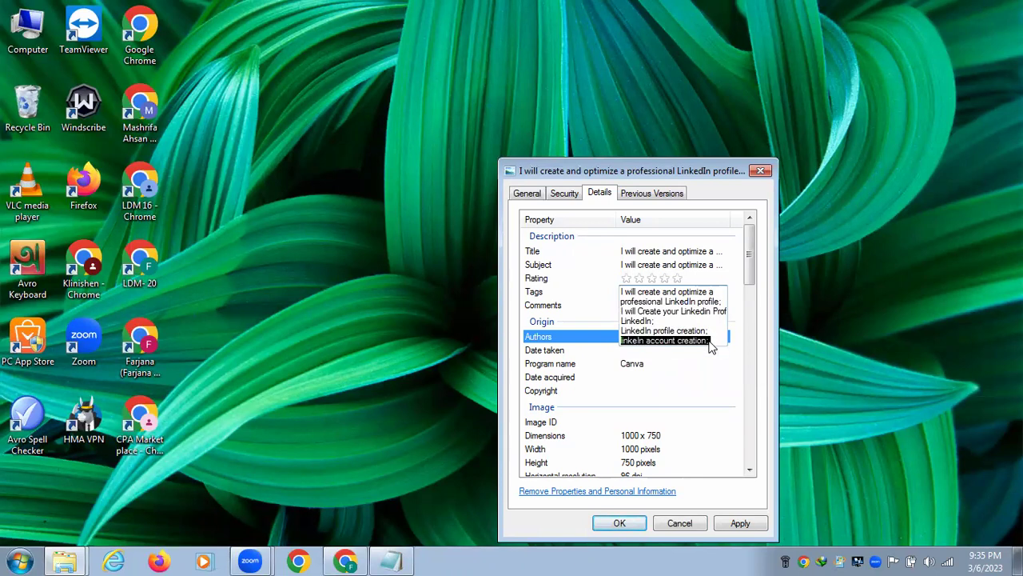
double_click(692, 330)
left_click(710, 343)
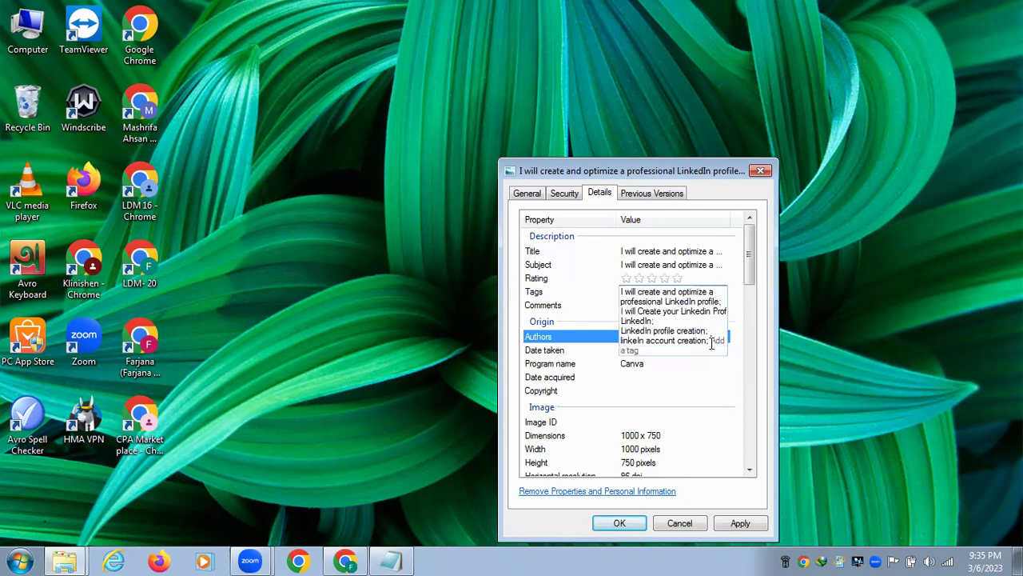
key("shift+Left")
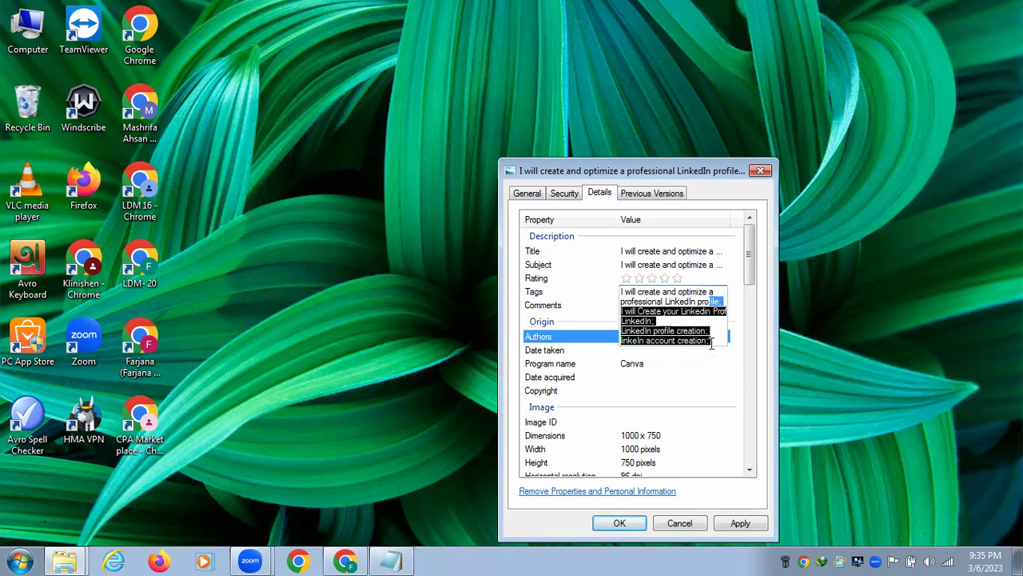
key("shift+Left")
key("shift+Left")
key("shift+Left")
key("shift+Left")
key("shift+Left")
key("shift+Left")
key("shift+Left")
key("shift+Left")
key("shift+Left")
key("shift+Left")
key("shift+Left")
key("shift+Left")
key("shift+Left")
key("shift+Left")
key("shift+Left")
key("shift+Left")
key("shift+Left")
key("shift+Left")
key("shift+Left")
key("shift+Left")
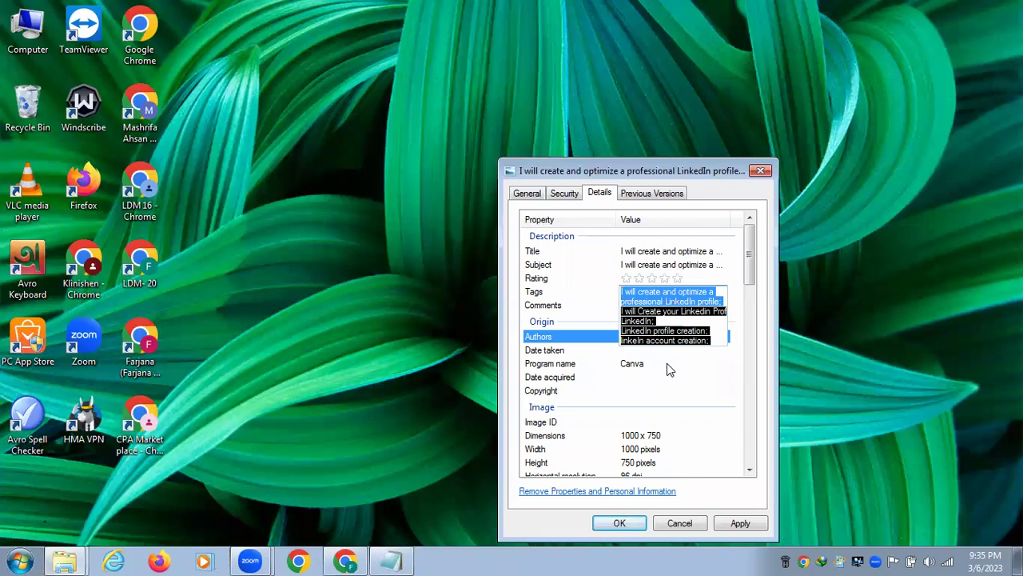
key("Return")
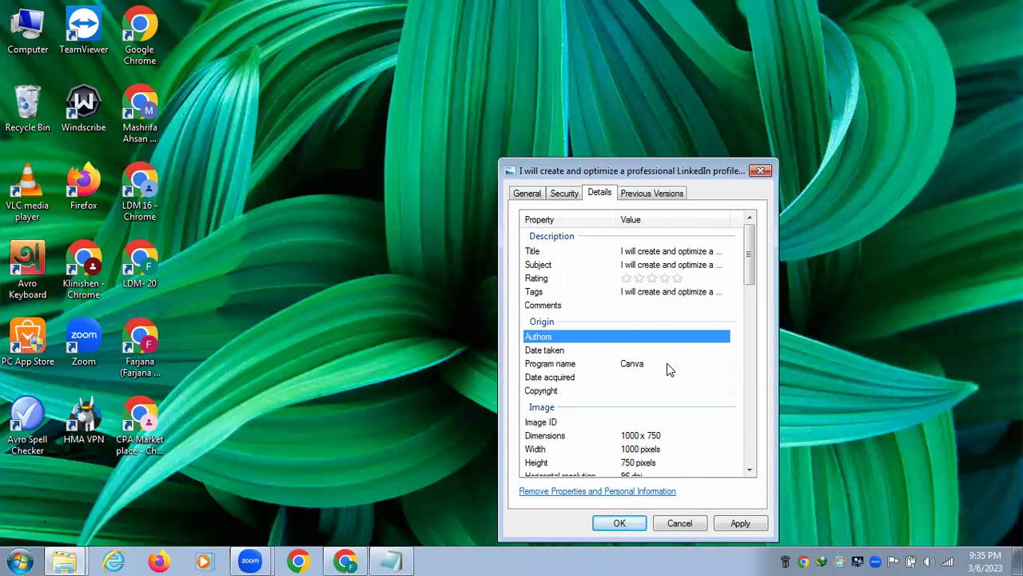
left_click(658, 308)
type("I will Create your LinkedIn Profile & Optimize Professionally; LinkedIn; LinkedIn profile creation; linkeIn account creation;")
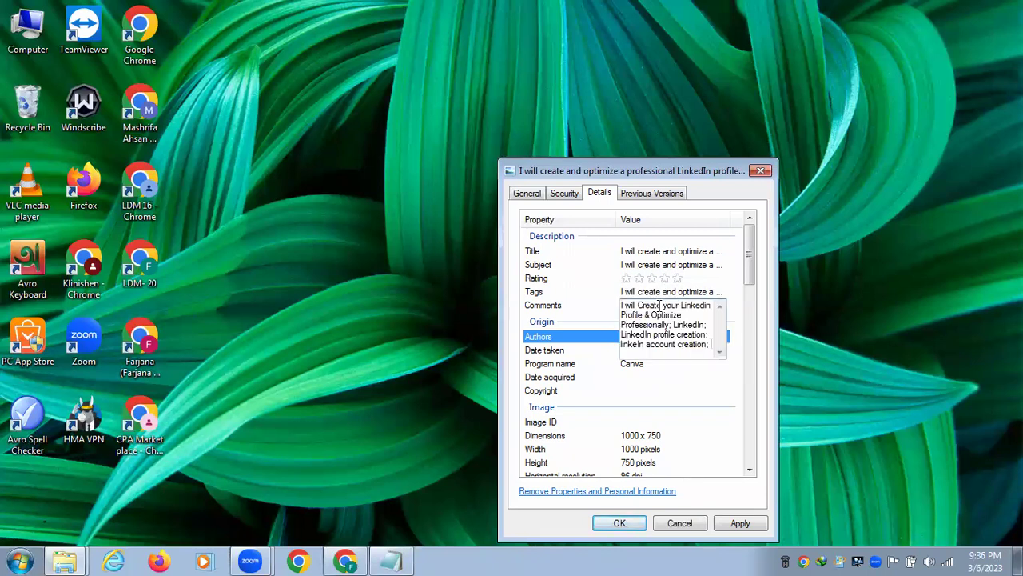
key("Return")
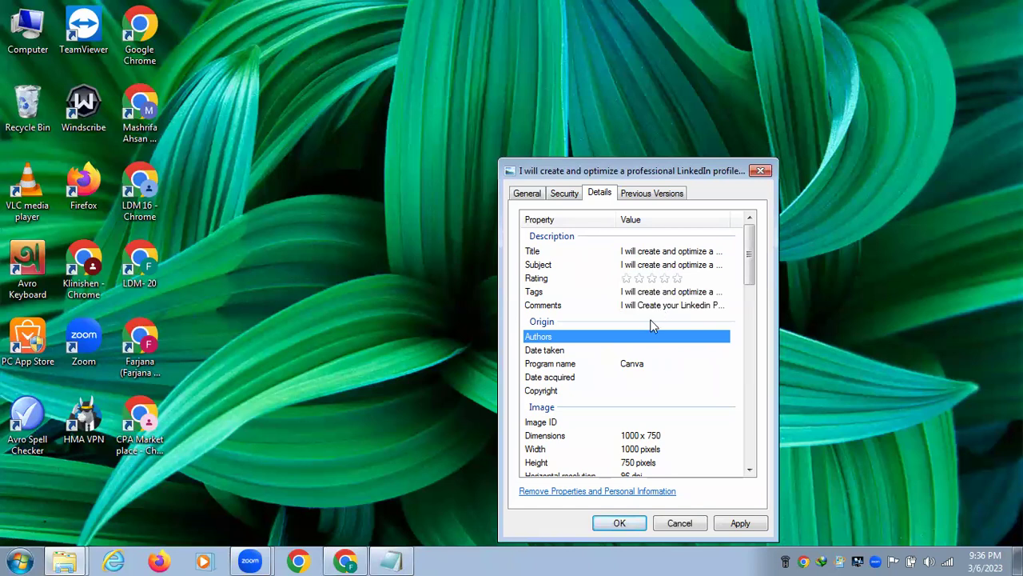
Step: Enter the freelancer's full name in the image's Authors property and leave the Date taken field without setting a date
left_click(644, 337)
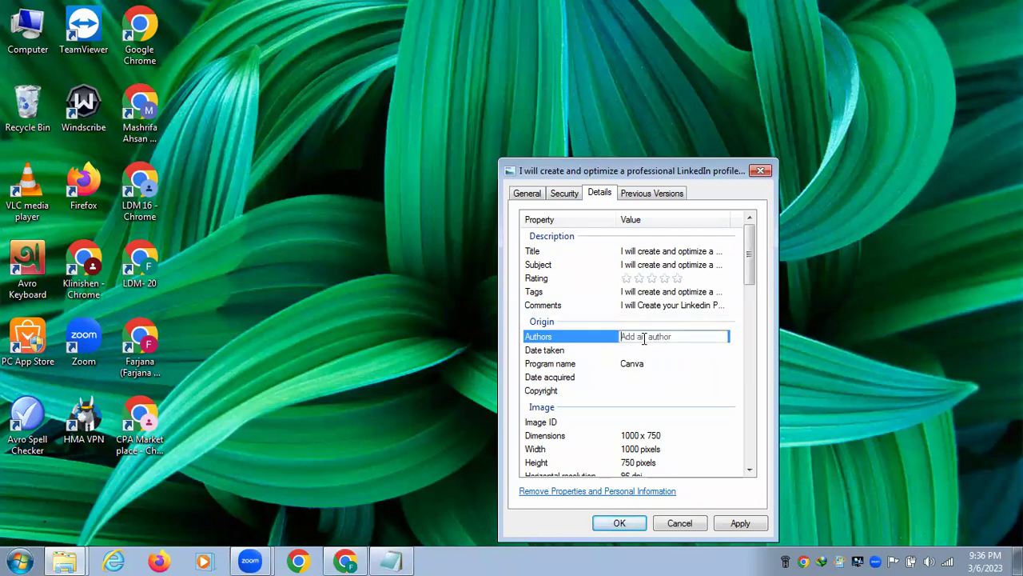
type("Kawsar Islam")
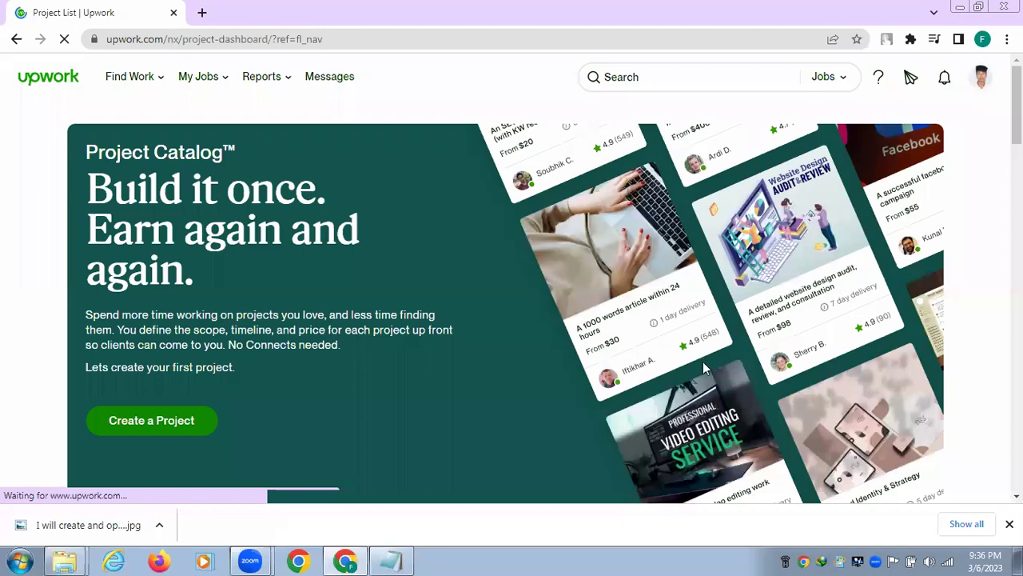
left_click(960, 8)
left_click(643, 350)
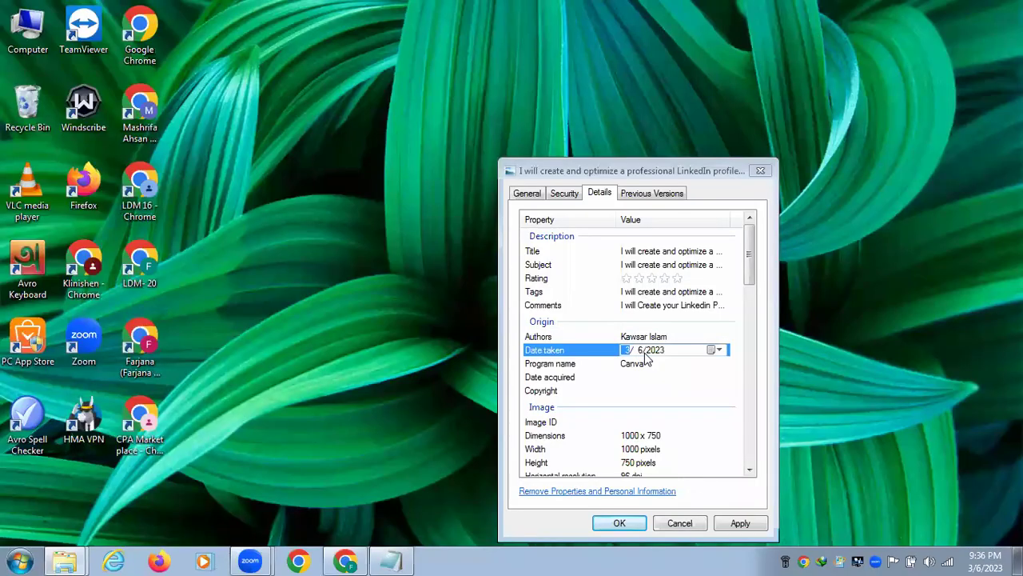
left_click(663, 402)
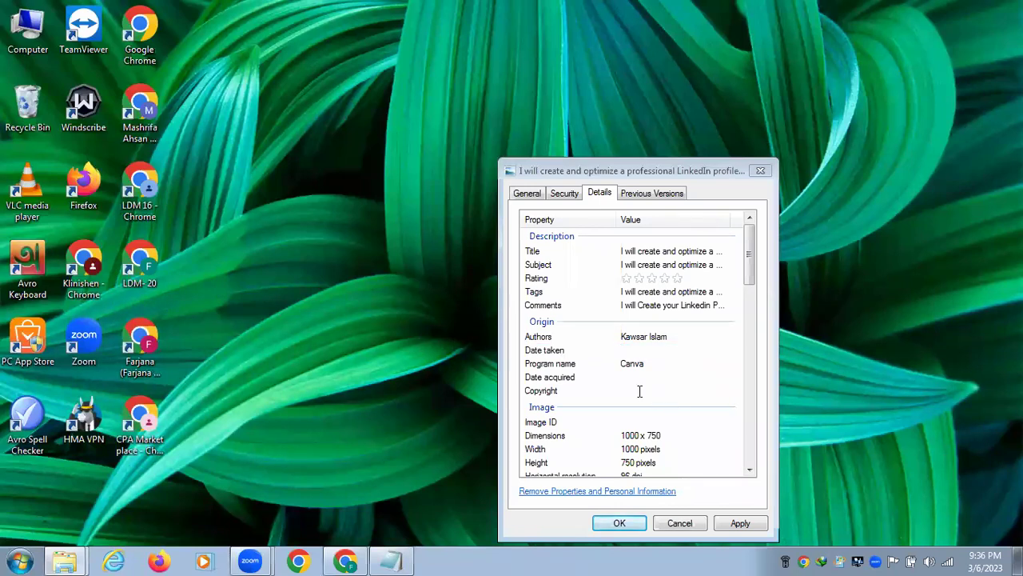
Step: Switch to Chrome, open the freelancer's own Upwork profile page, dismiss the downloads bar and copy the profile's web address
left_click(344, 560)
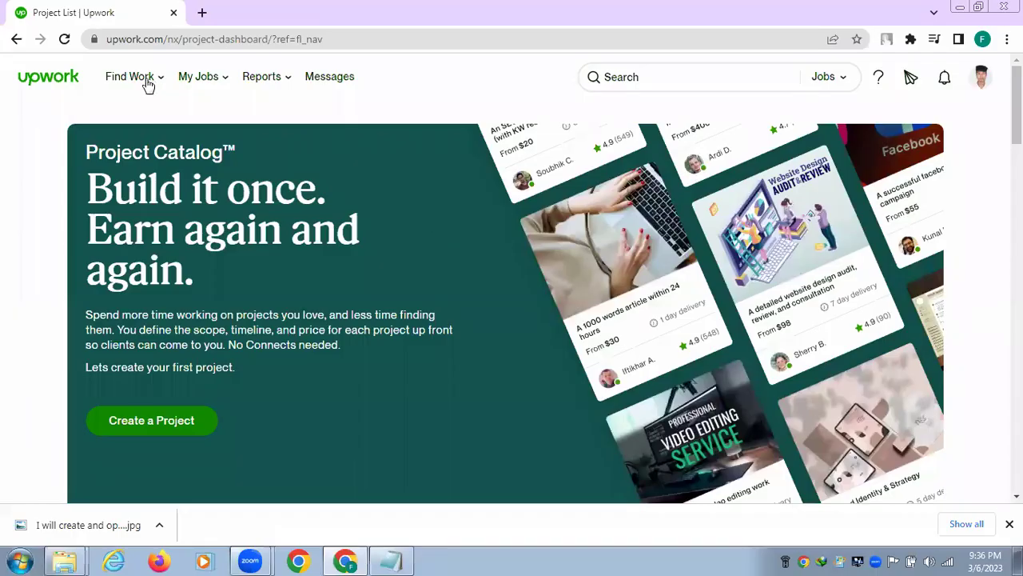
mouse_move(132, 77)
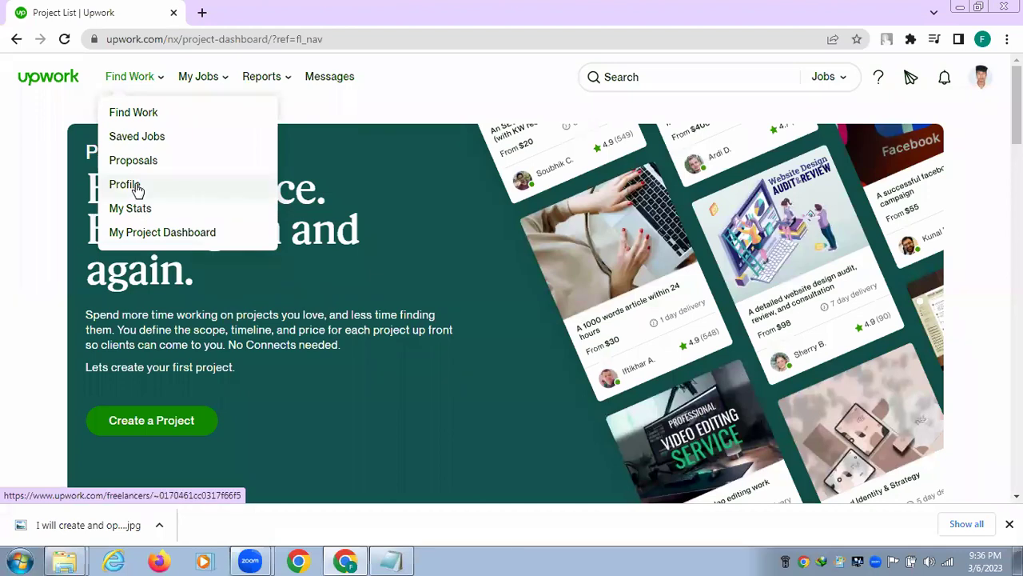
left_click(136, 188)
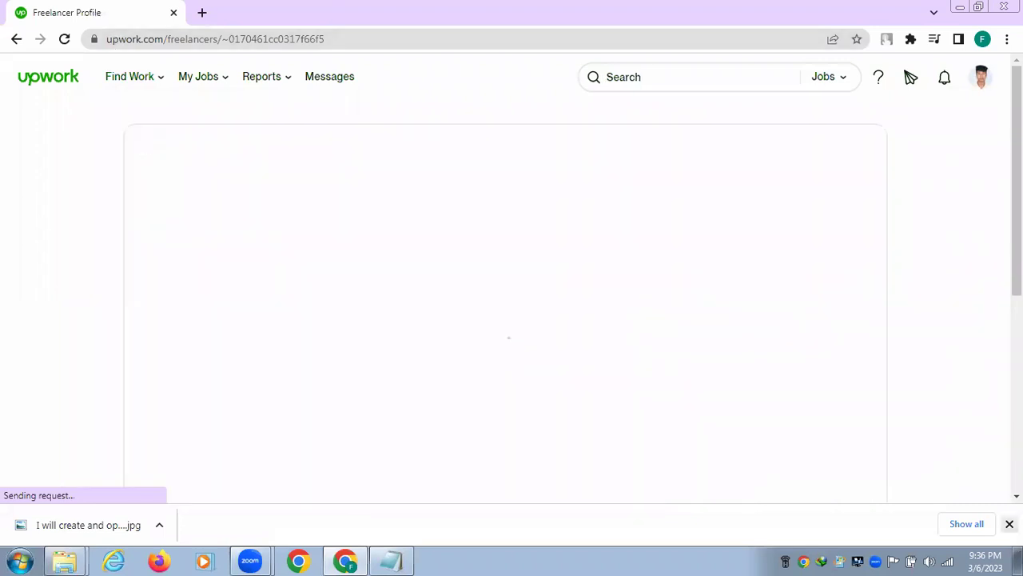
left_click(1009, 523)
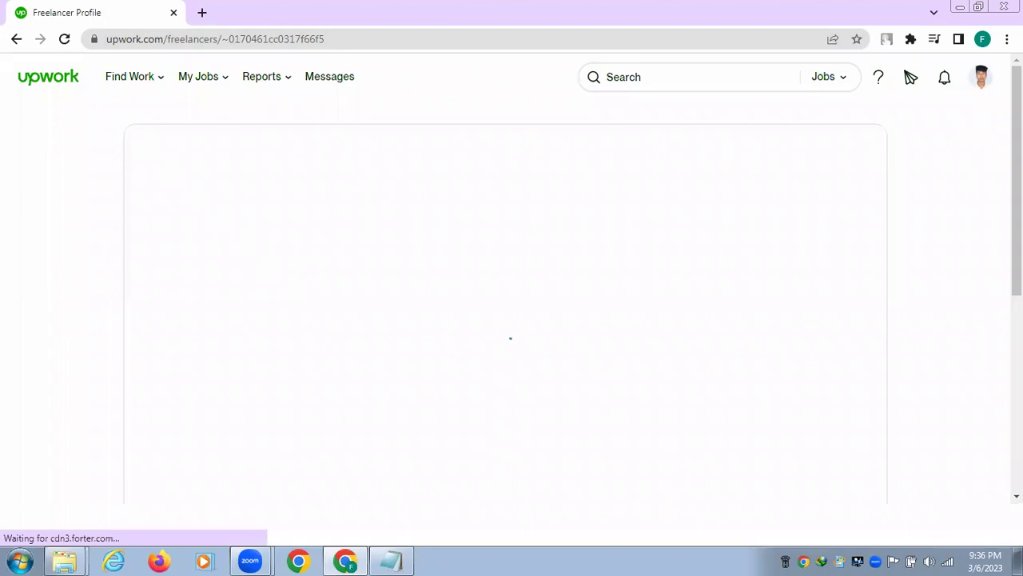
left_click(111, 40)
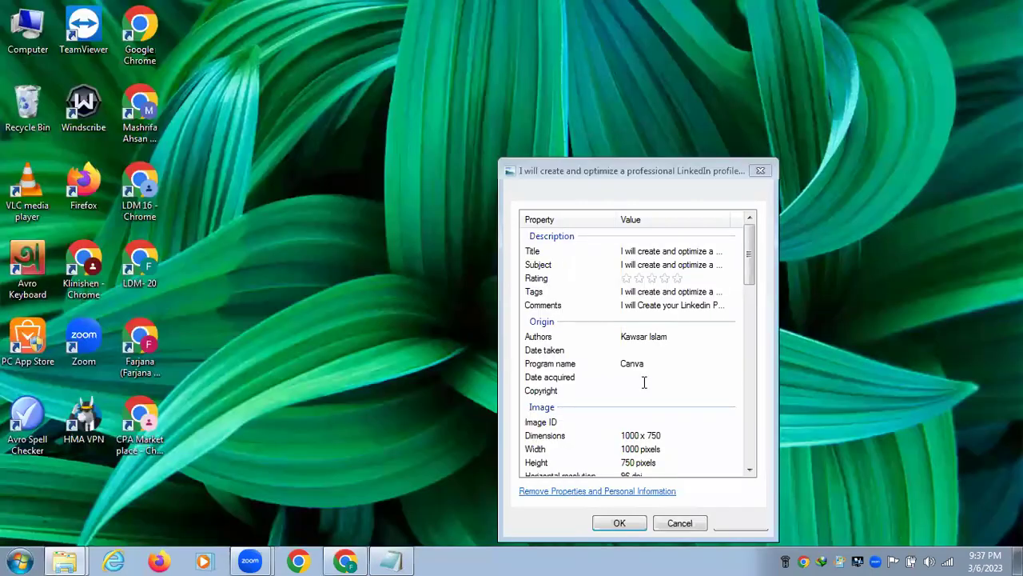
Step: Paste the copied Upwork profile address into the image's Copyright property
left_click(635, 391)
left_click(640, 389)
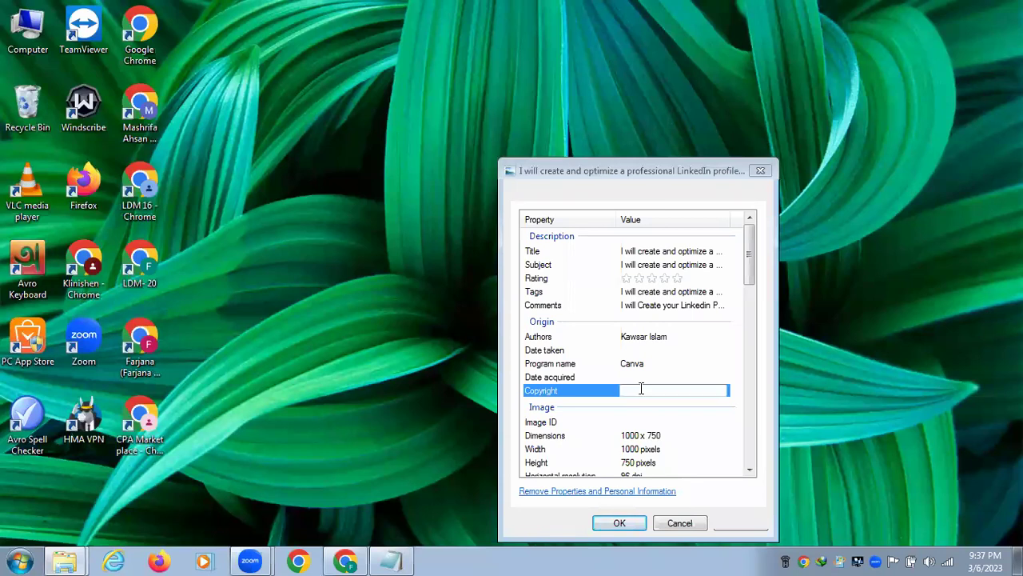
key("ctrl+v")
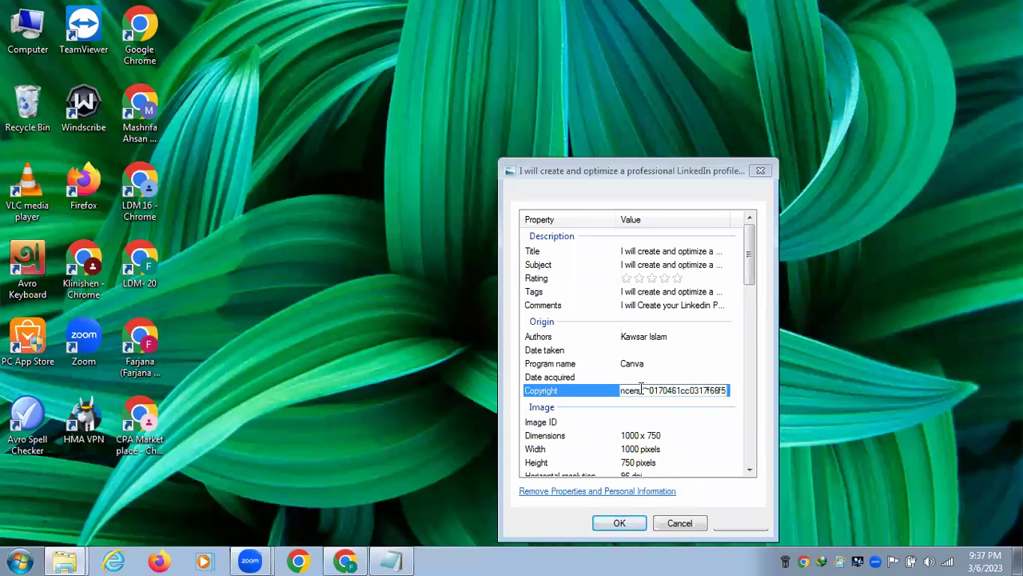
key("Return")
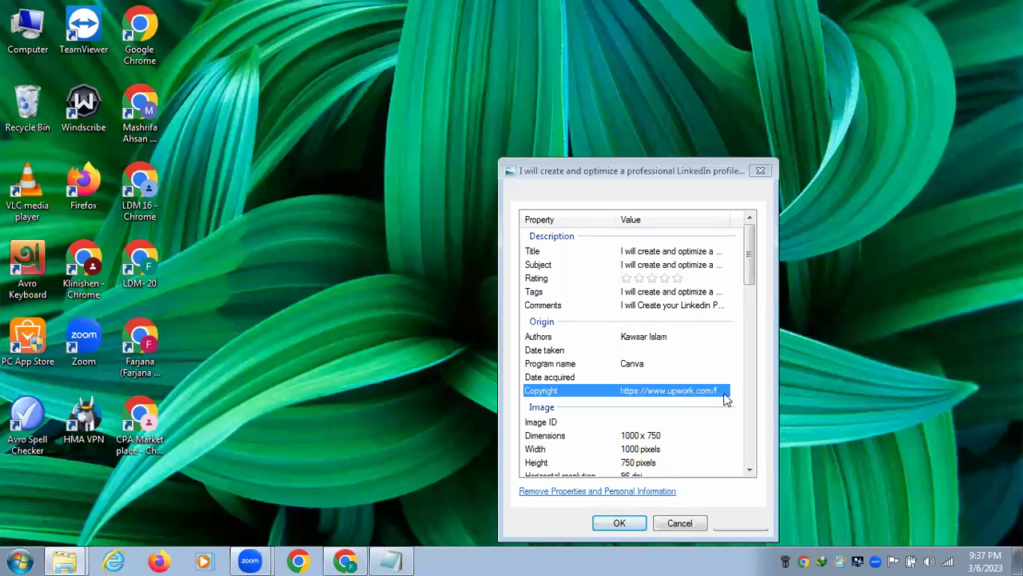
Step: Apply the image's property changes, close its properties window and return to the Upwork profile page in Chrome
scroll(749, 426, "down", 3)
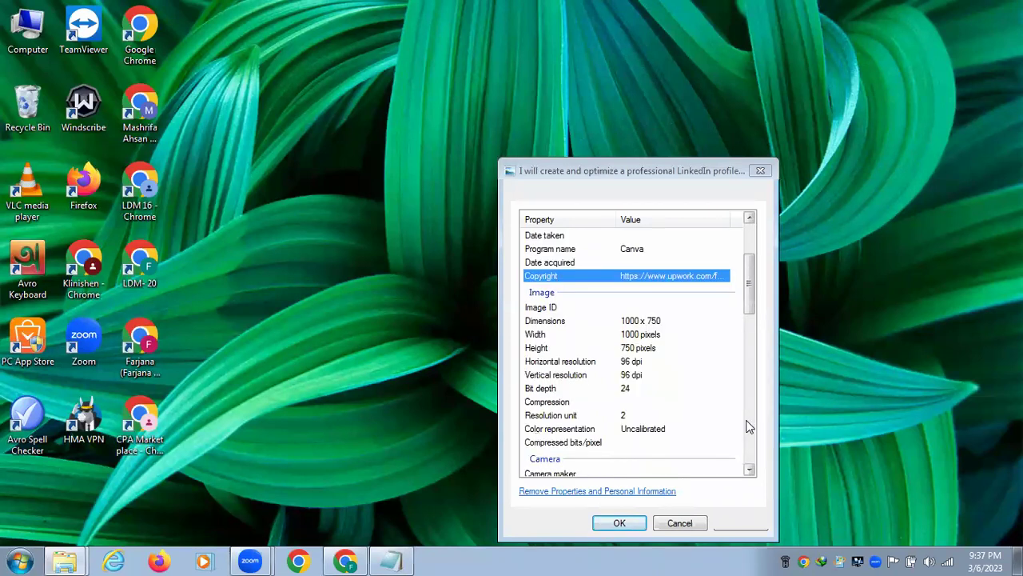
scroll(749, 426, "down", 2)
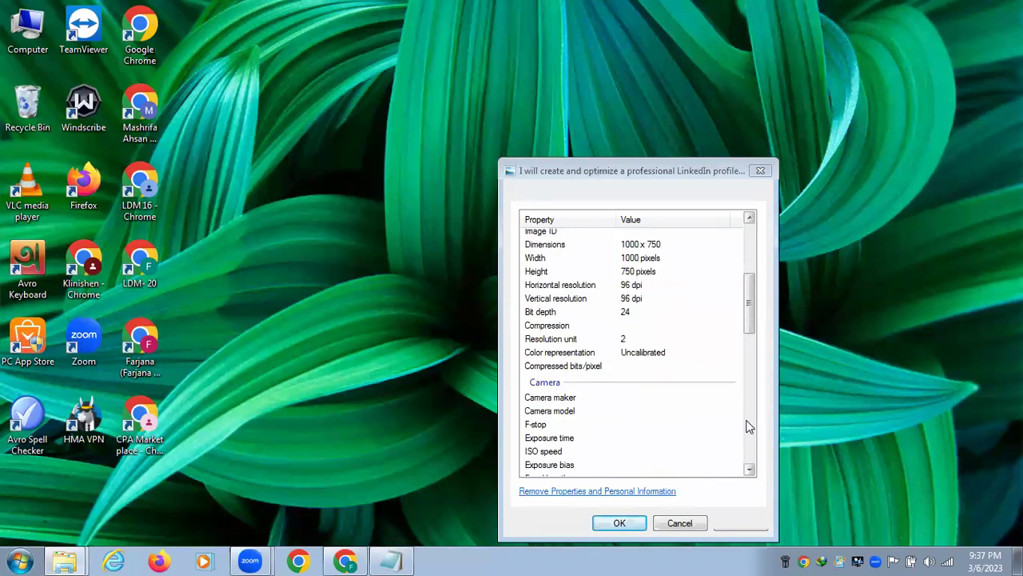
scroll(749, 426, "down", 10)
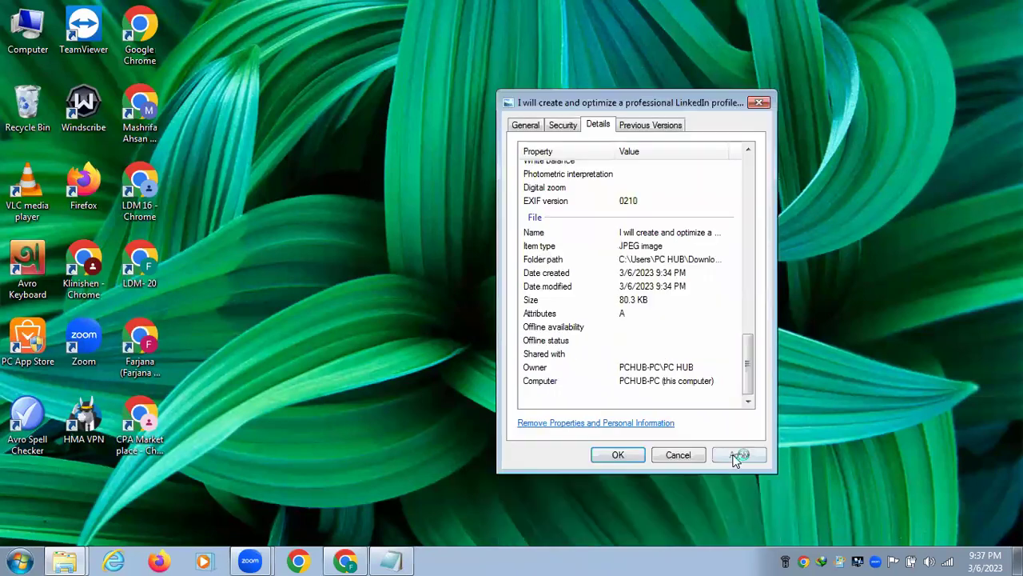
left_click(739, 454)
left_click(618, 456)
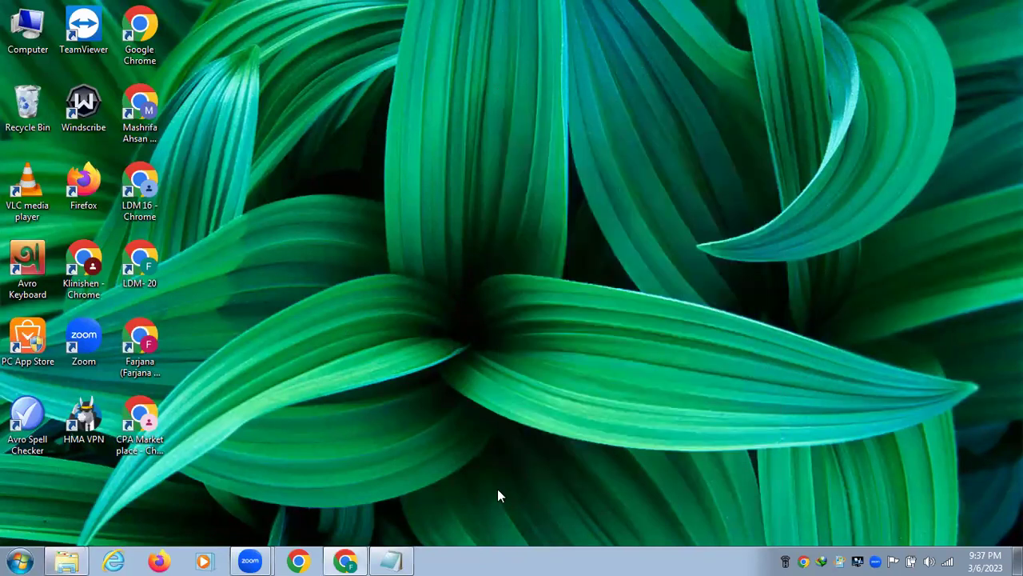
left_click(342, 559)
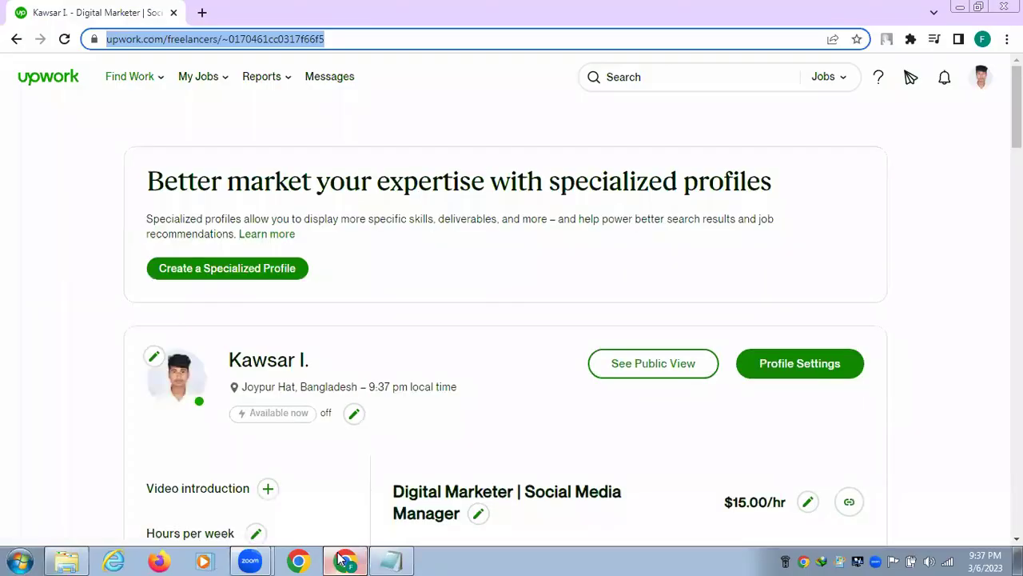
Step: Open the freelancer's project dashboard and start creating a new Project Catalog project
mouse_move(130, 80)
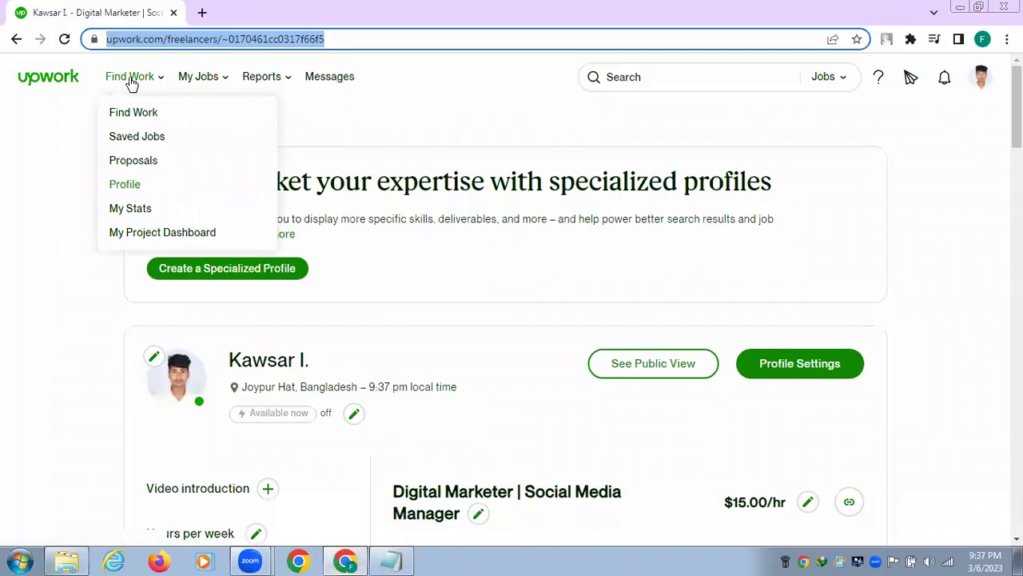
left_click(128, 240)
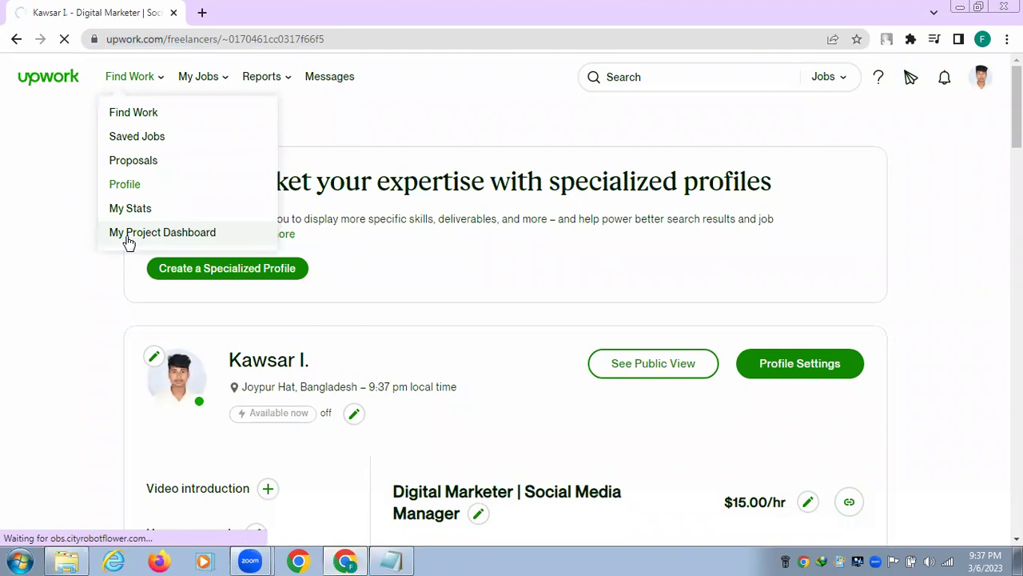
left_click(128, 240)
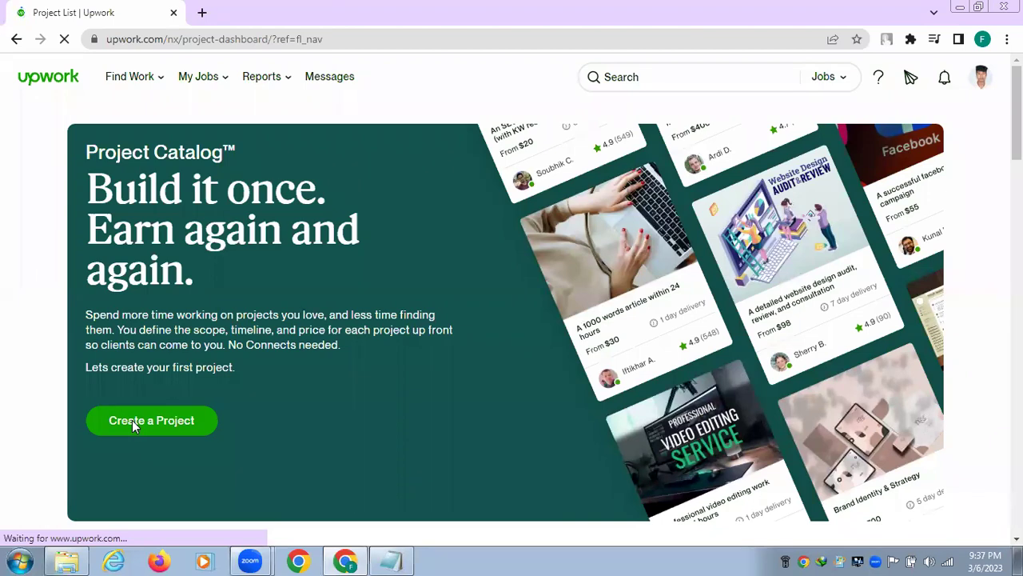
left_click(132, 424)
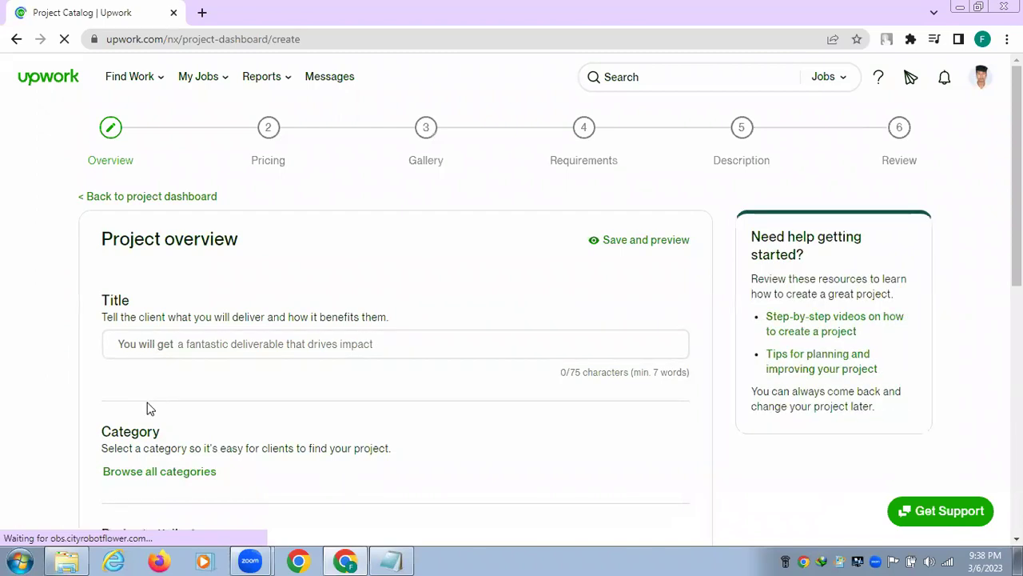
Step: Enter the project title so that it reads "You will get a fully optimized LinkedIn Profile"
left_click(177, 344)
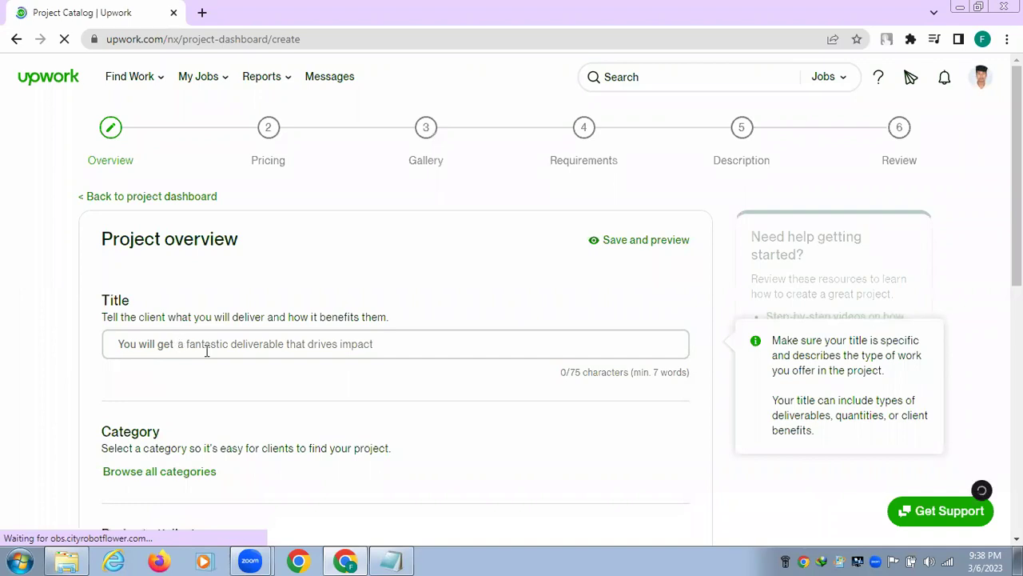
type("a")
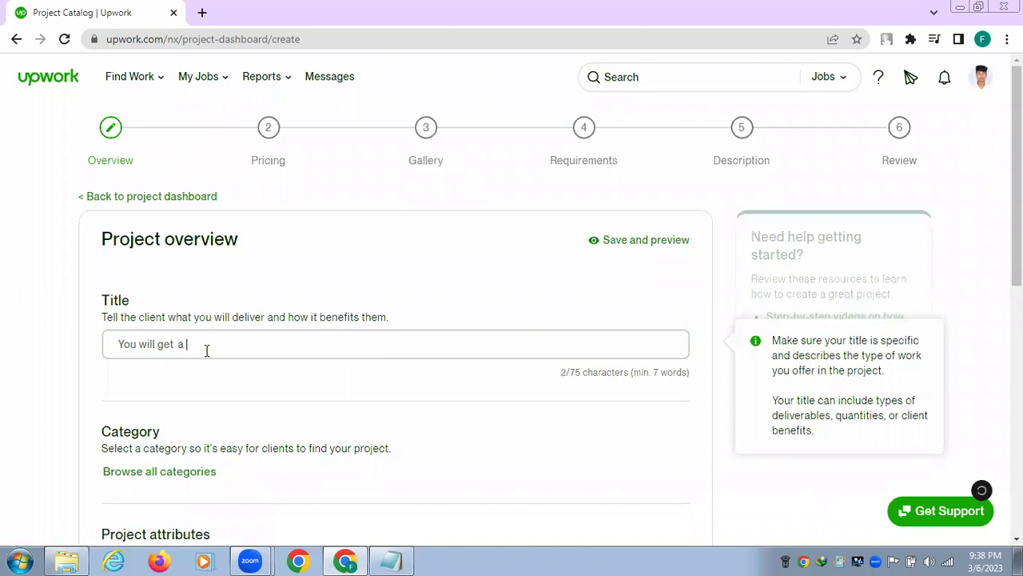
type(" Fully op")
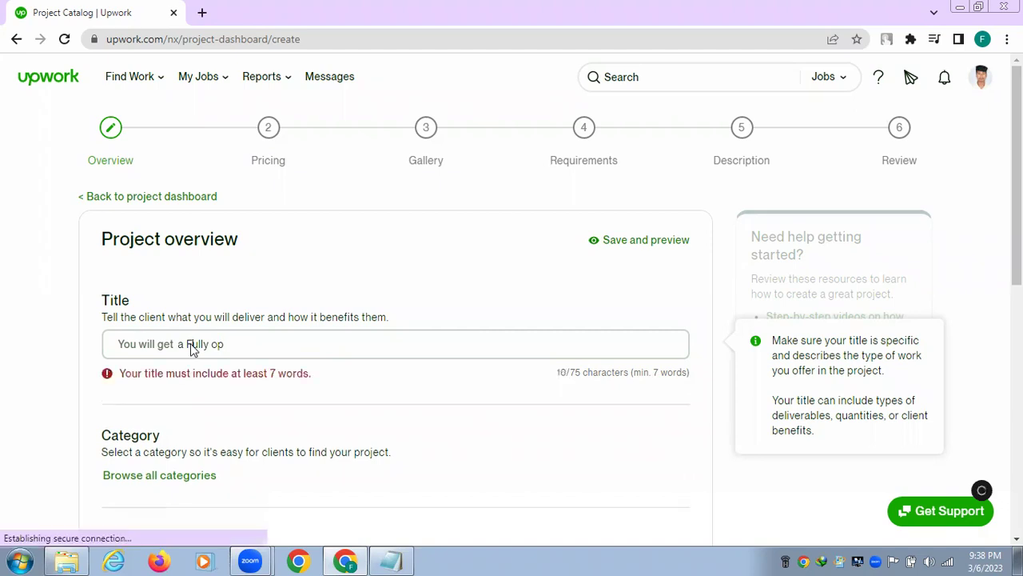
left_click(191, 345)
key("BackSpace")
type("f")
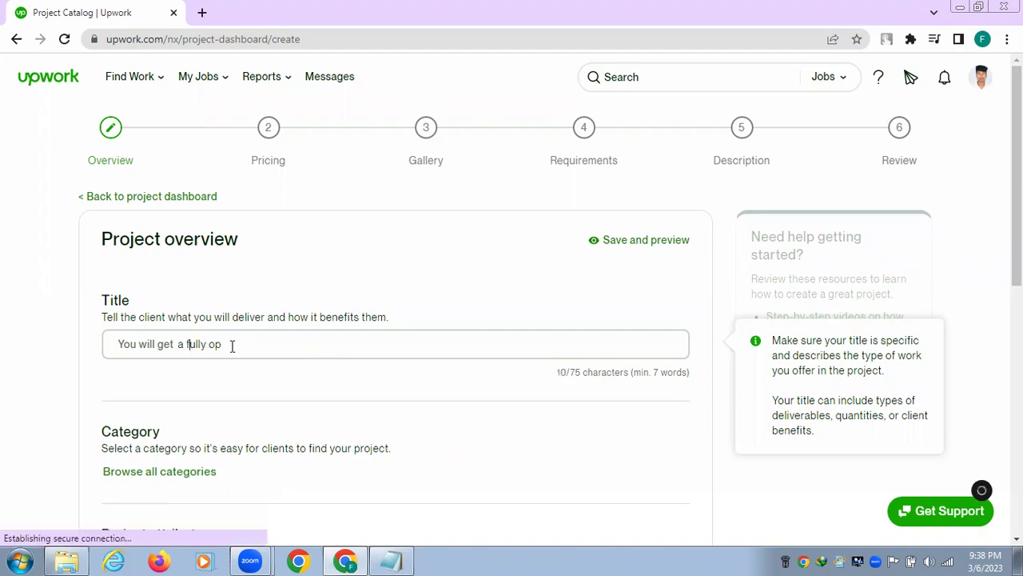
left_click(232, 346)
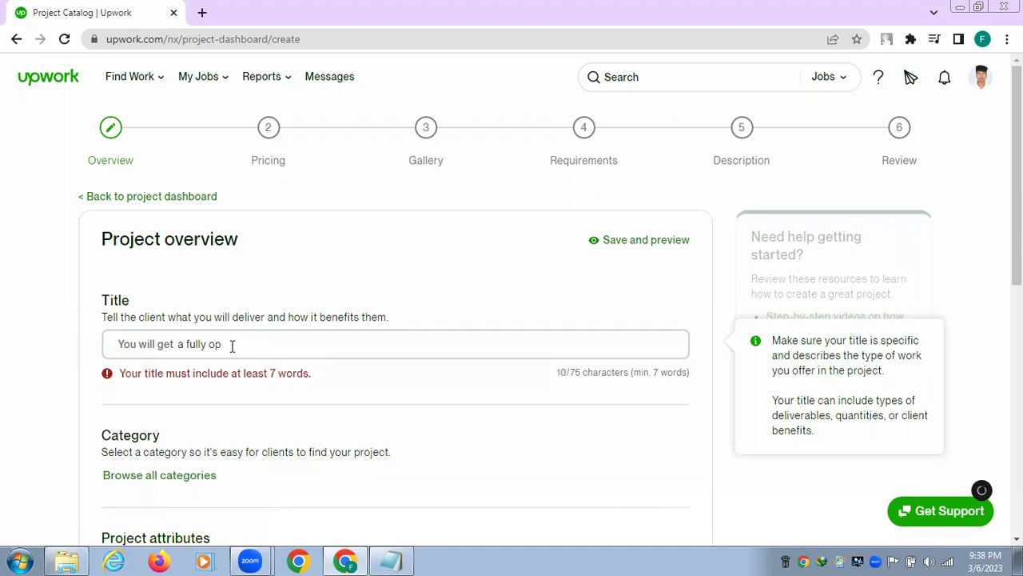
type("timized LinkedIn")
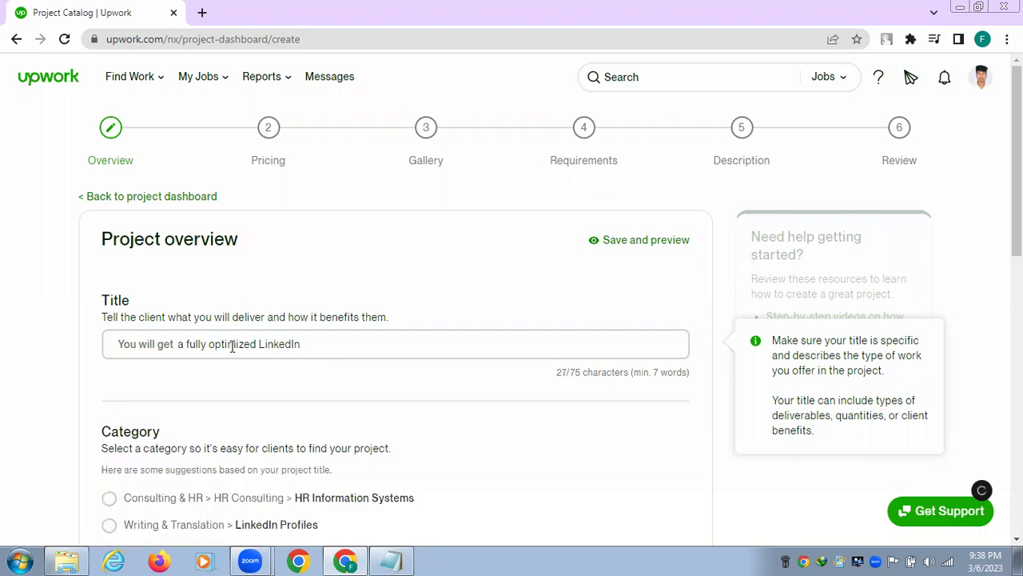
type(" Profilw")
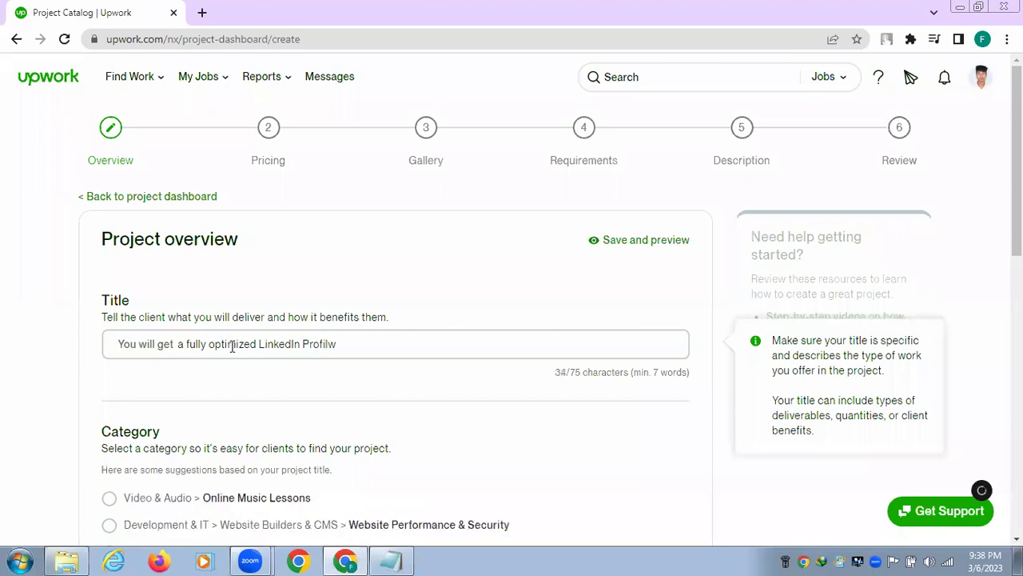
key("BackSpace")
type("e")
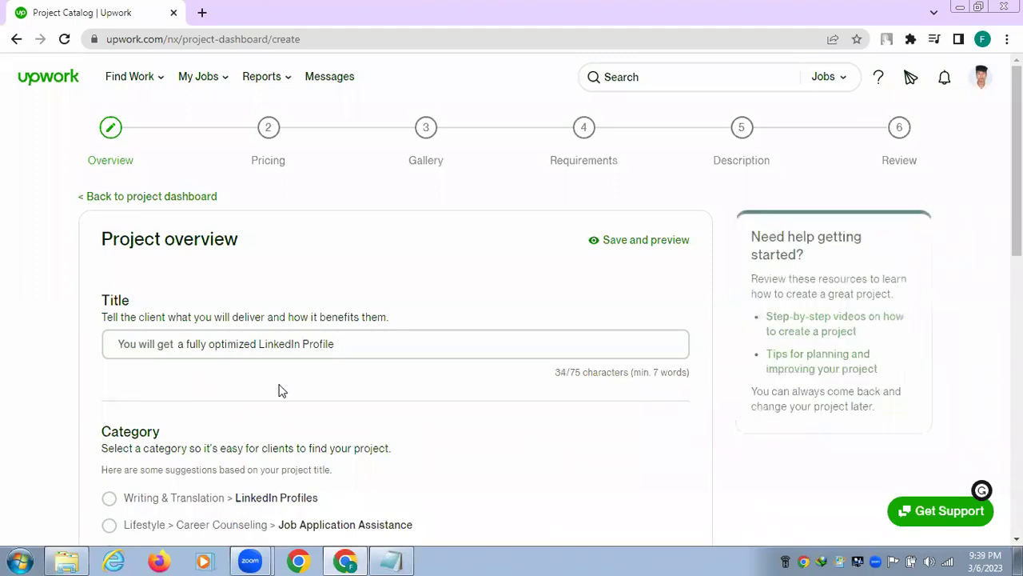
Step: Choose Writing & Translation > LinkedIn Profiles as the project's category
scroll(369, 381, "down", 3)
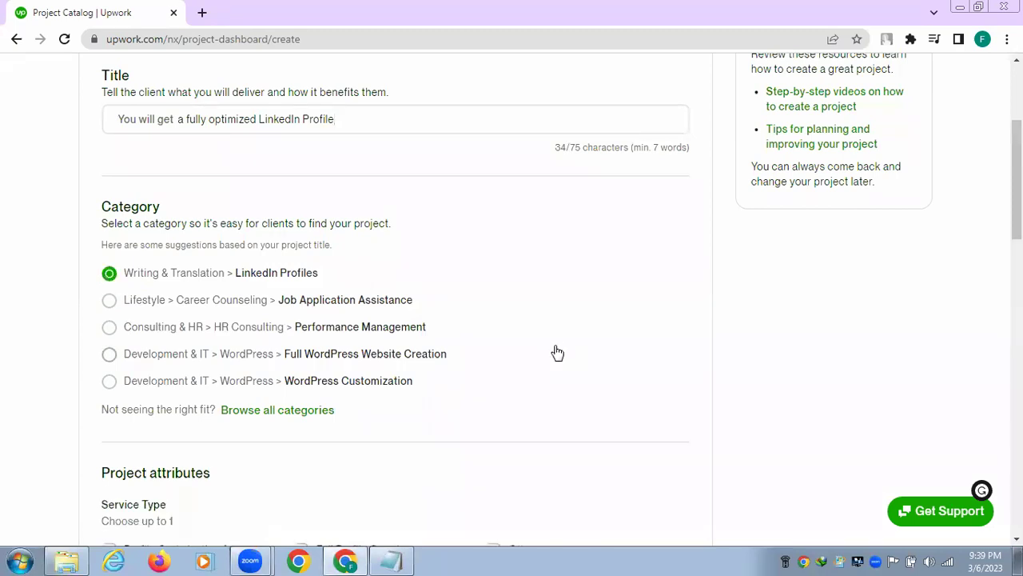
scroll(558, 353, "down", 3)
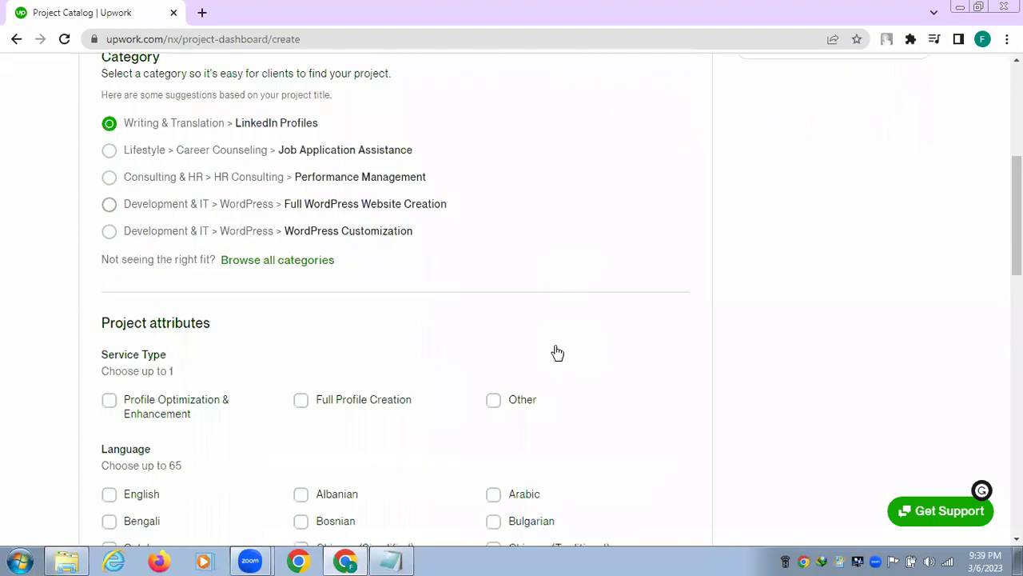
Step: Set the project attributes to the Full Profile Creation service type and the English language
scroll(557, 353, "down", 1)
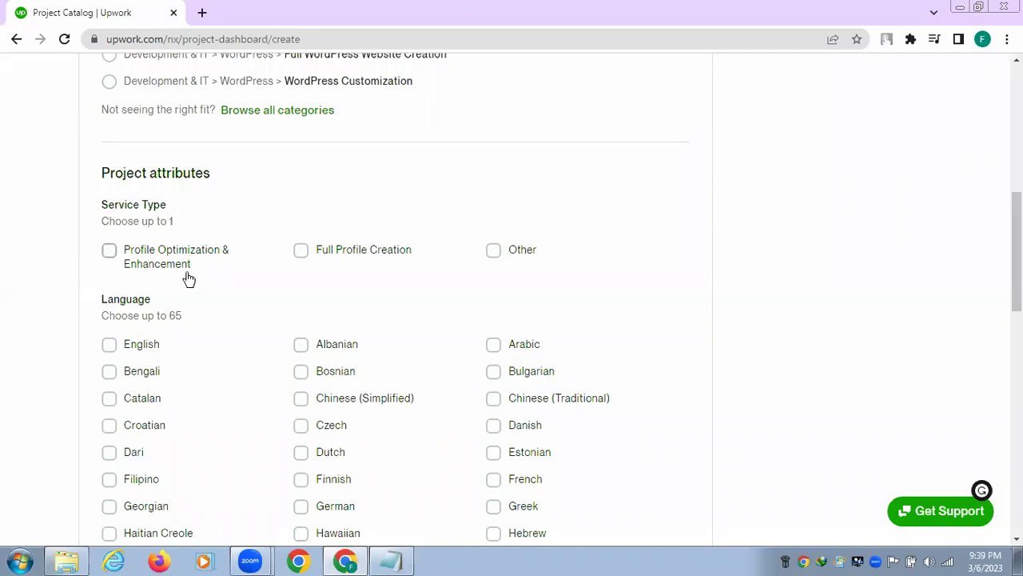
left_click(300, 254)
left_click(109, 253)
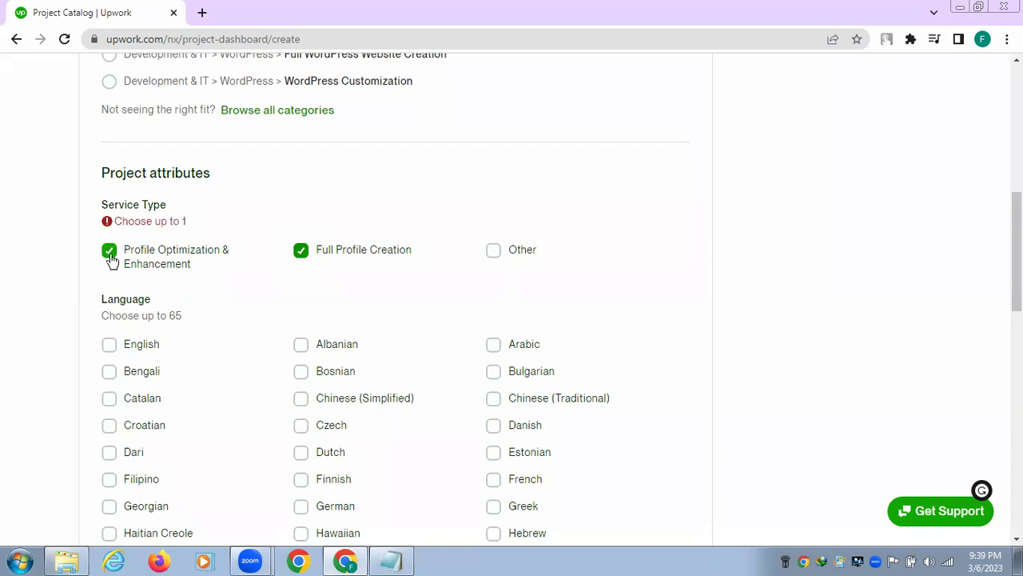
left_click(111, 255)
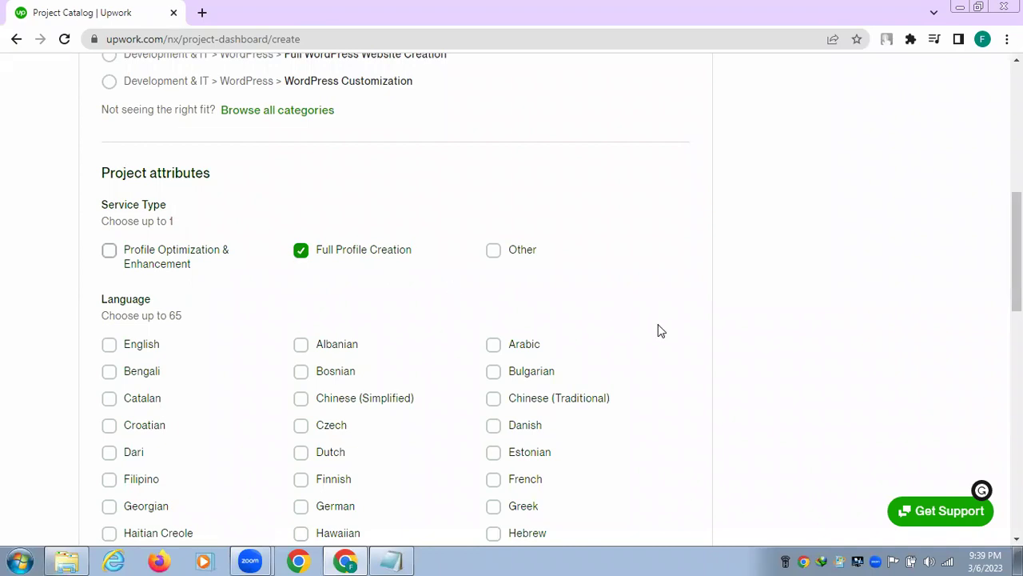
scroll(660, 331, "down", 2)
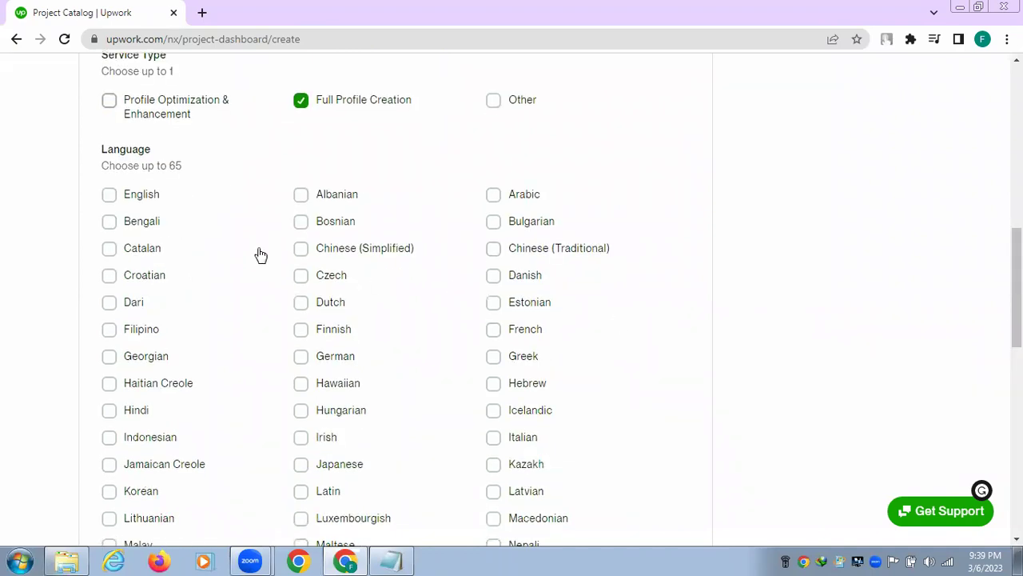
left_click(107, 196)
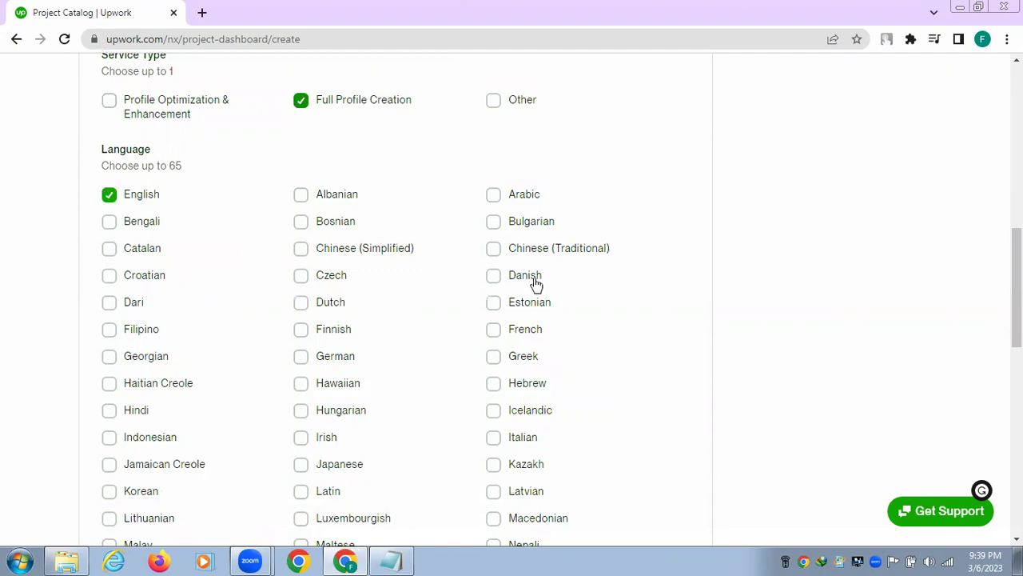
Step: Add the suggested search tags LinkedIn and LinkedIn Profile to the project
scroll(651, 331, "down", 2)
scroll(651, 331, "down", 5)
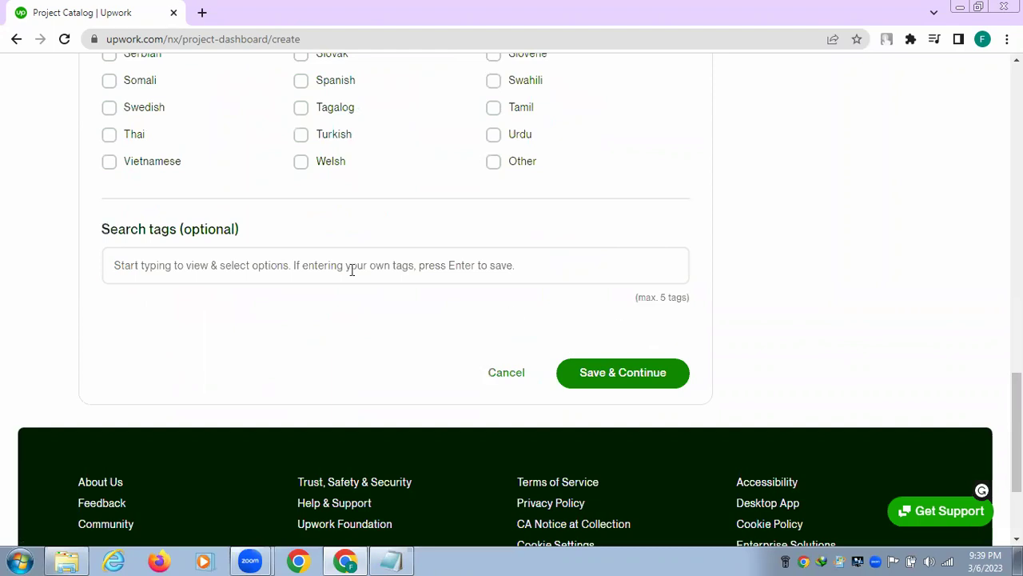
left_click(213, 258)
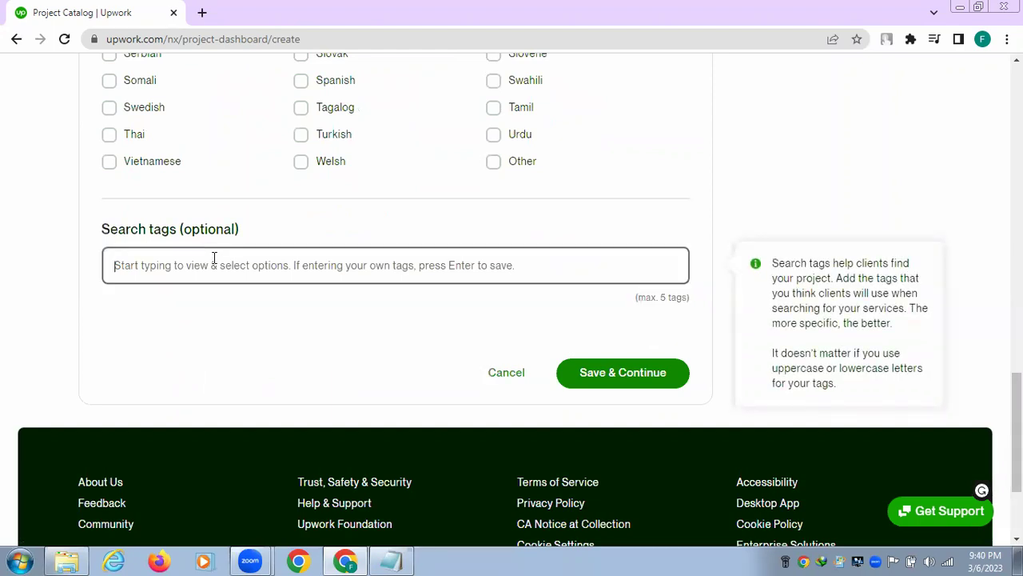
type("LinkedIn")
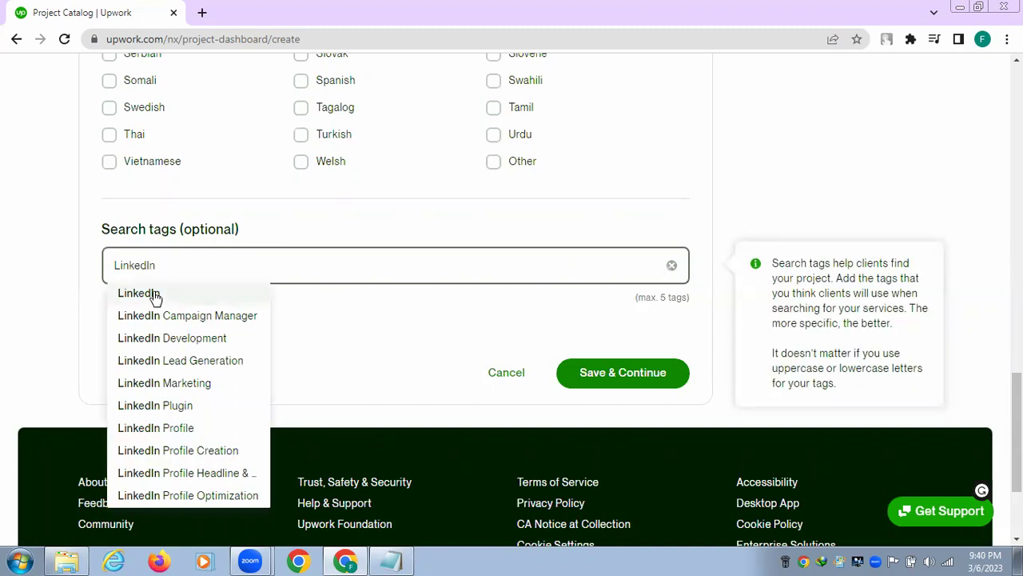
left_click(156, 294)
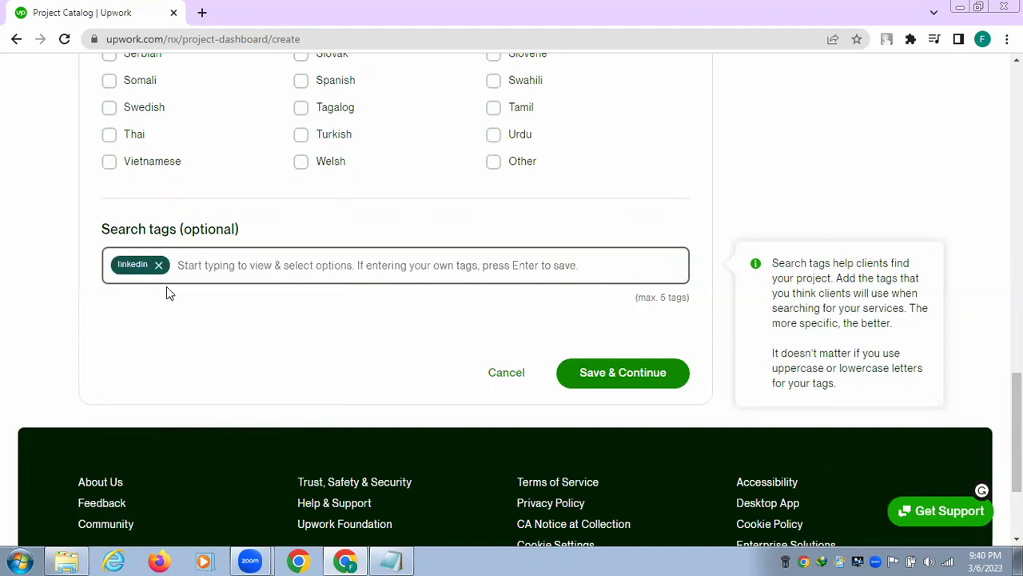
type("Li")
type("n")
key("BackSpace")
type("inke")
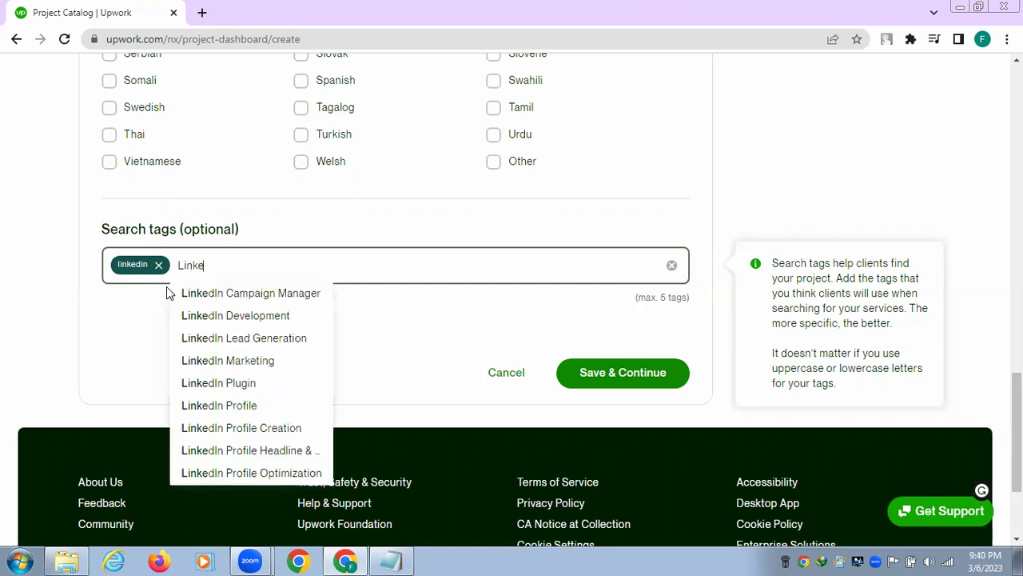
left_click(192, 406)
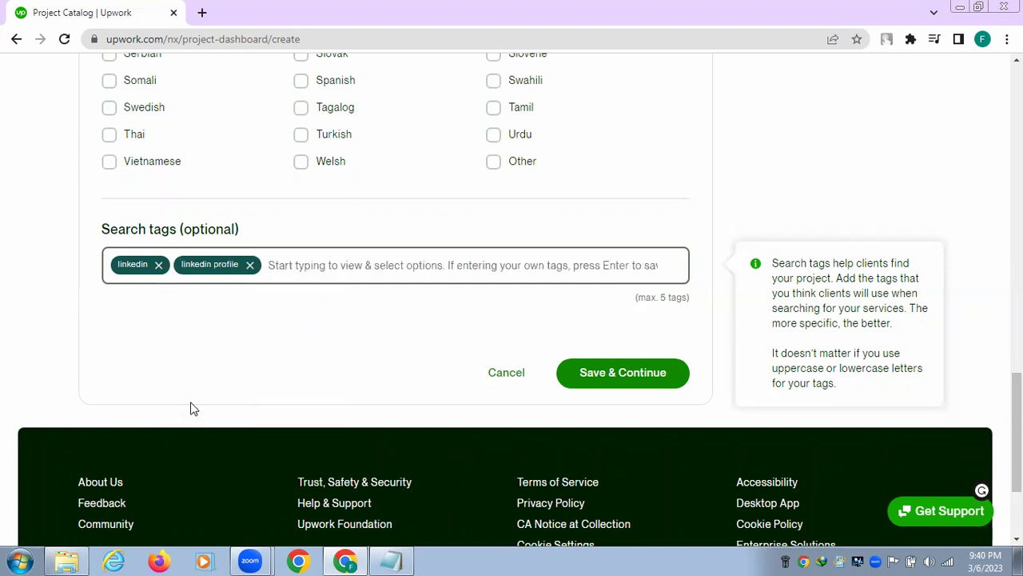
Step: Add the LinkedIn Profile Creation, LinkedIn Profile Optimization and LinkedIn Profile Headline & Summary search tags, and save the overview to continue to pricing
type("Lin")
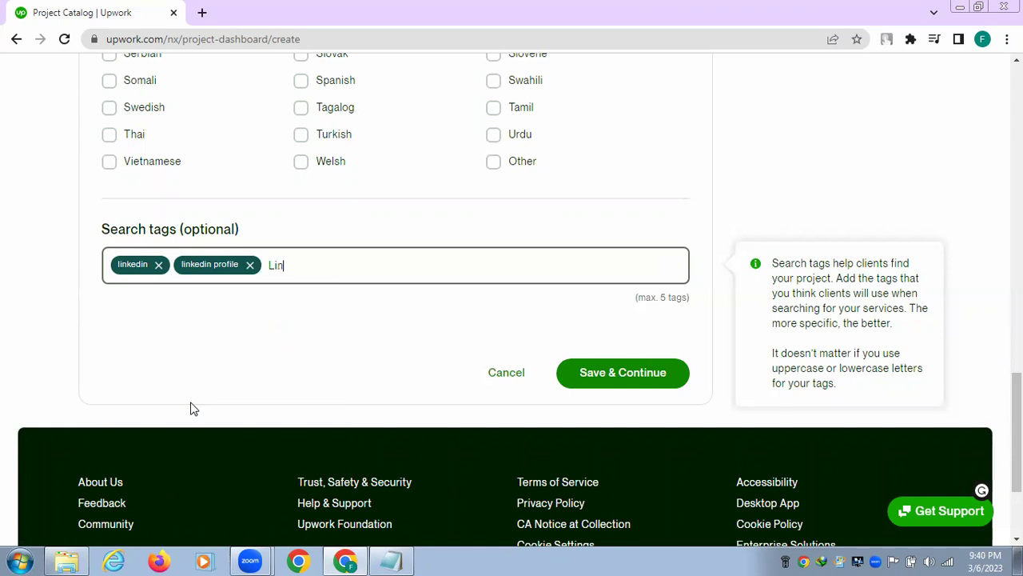
type("ked")
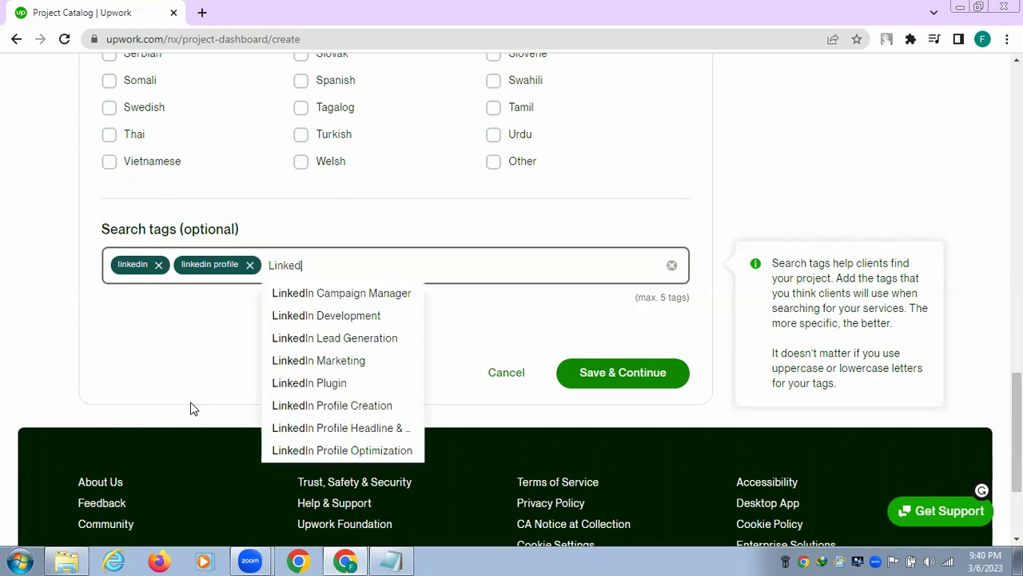
left_click(309, 406)
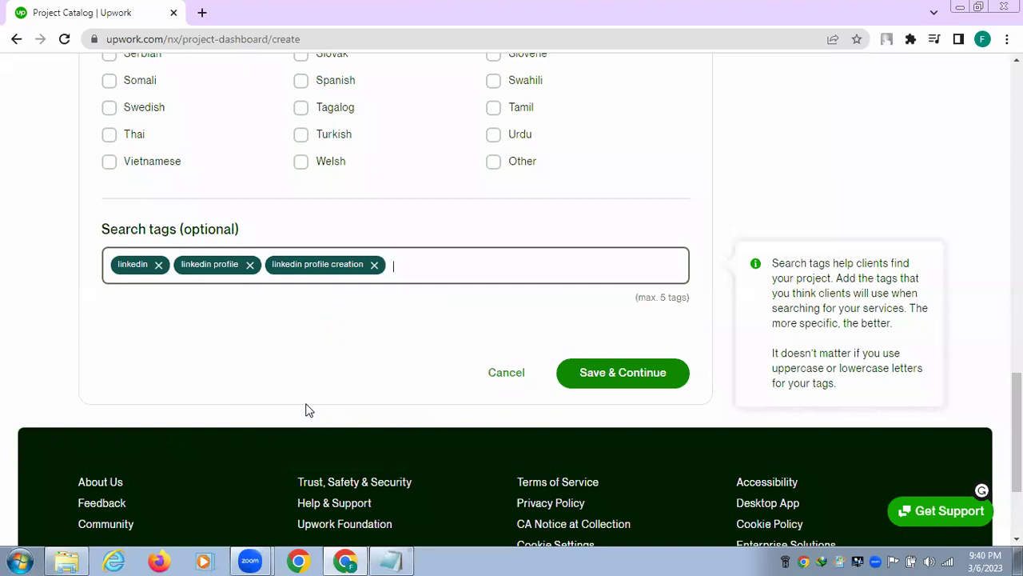
type("Linked")
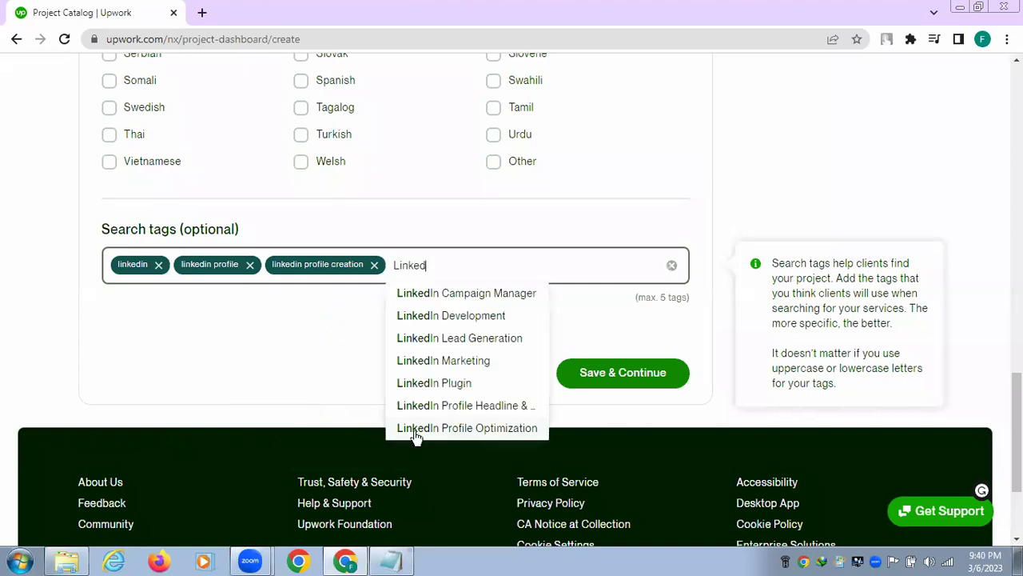
left_click(414, 430)
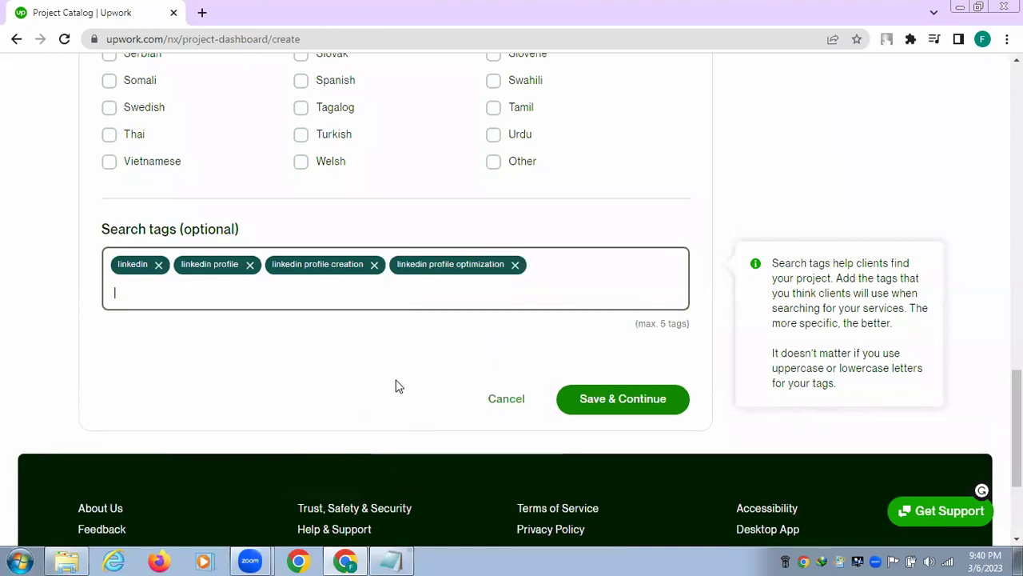
type("Linked")
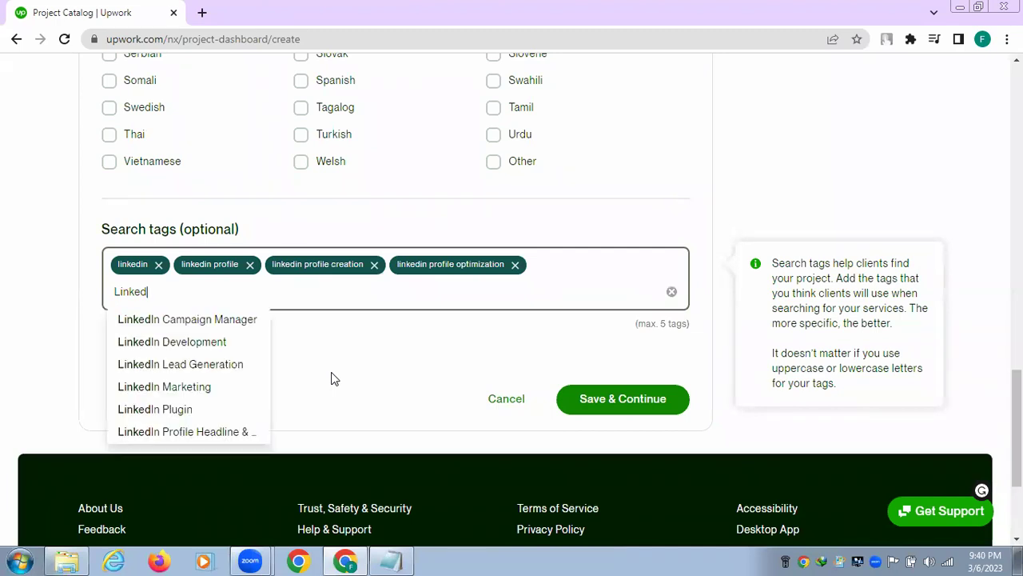
left_click(211, 435)
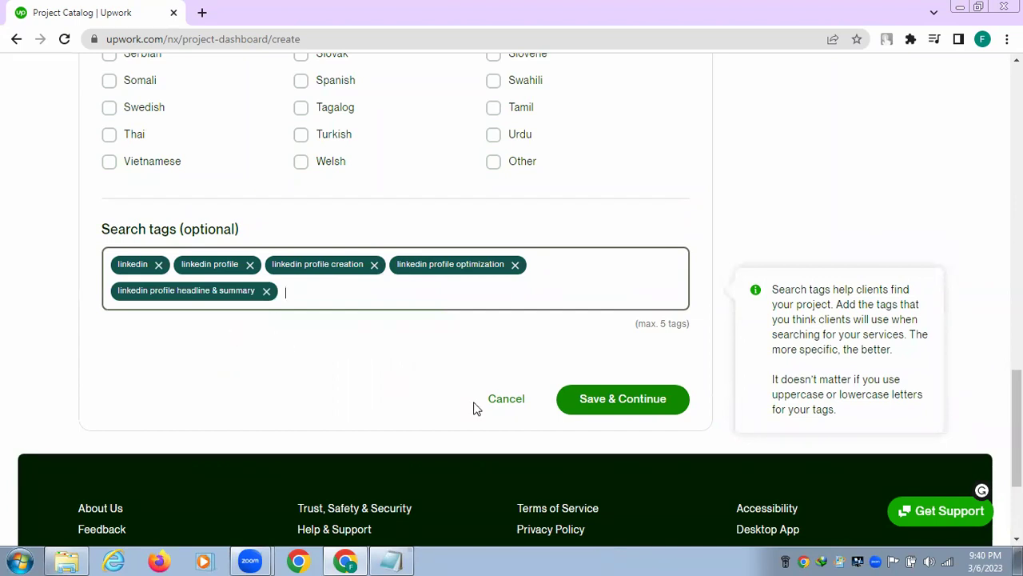
left_click(617, 404)
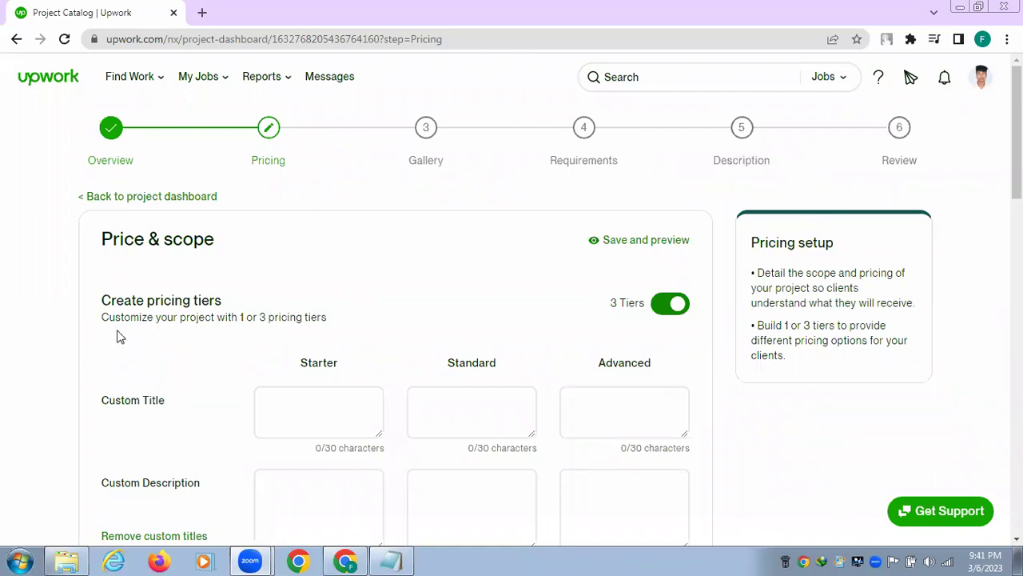
left_click(683, 400)
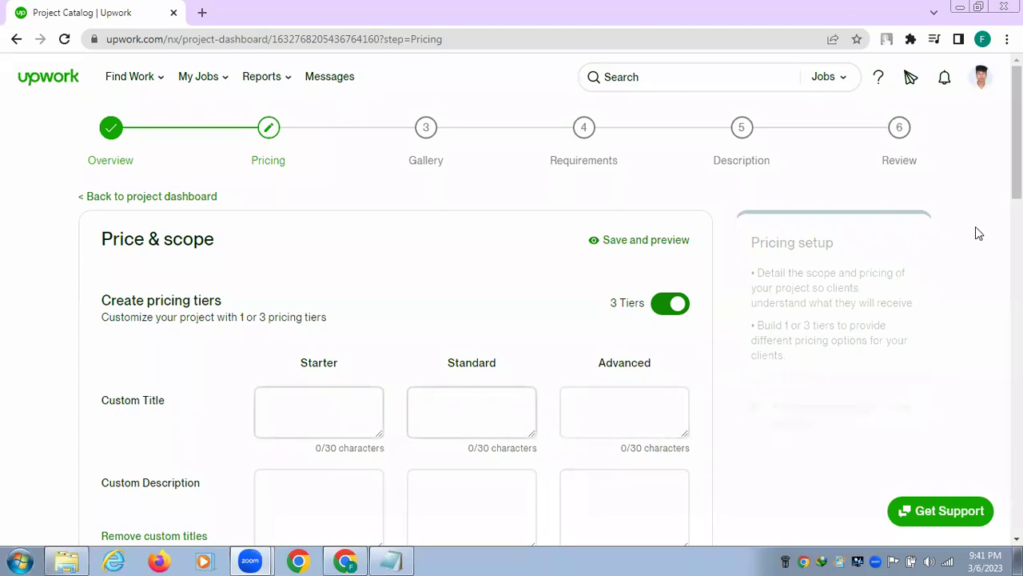
scroll(923, 230, "down", 5)
scroll(780, 247, "up", 5)
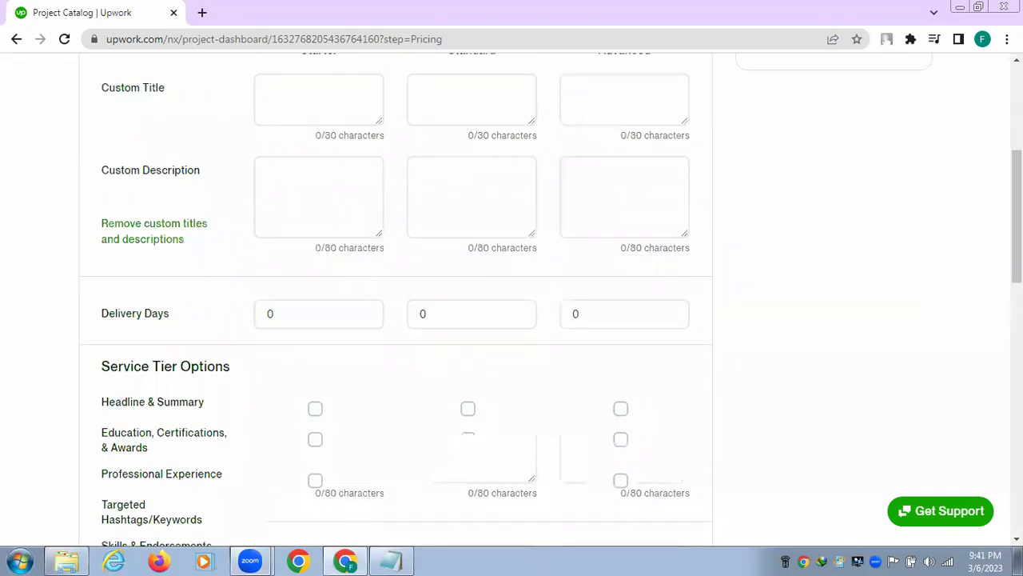
Step: Title the Starter, Standard and Advanced pricing tiers Silver, Gold and Platinum
left_click(292, 399)
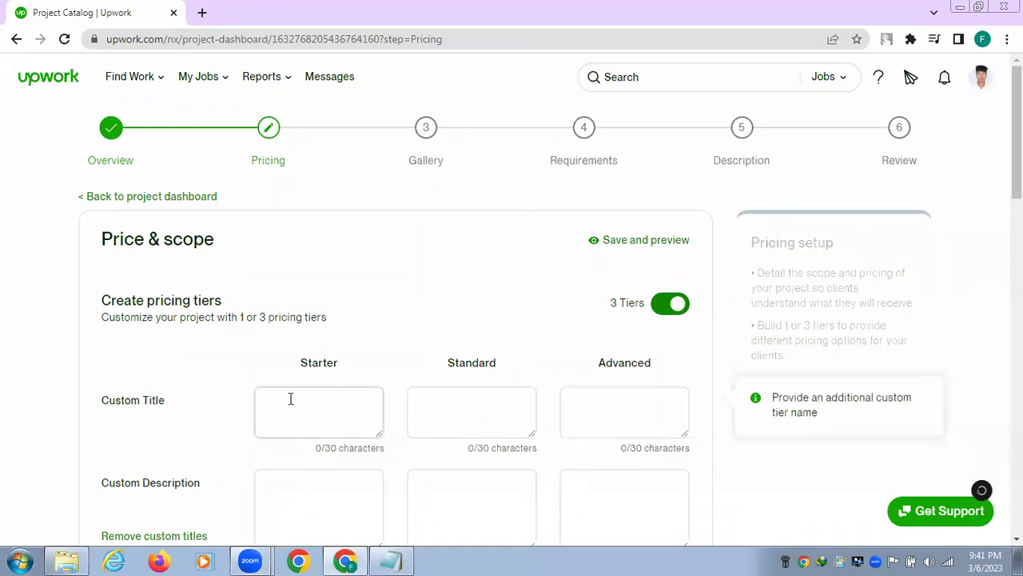
type("Silver")
left_click(434, 413)
type("Gold")
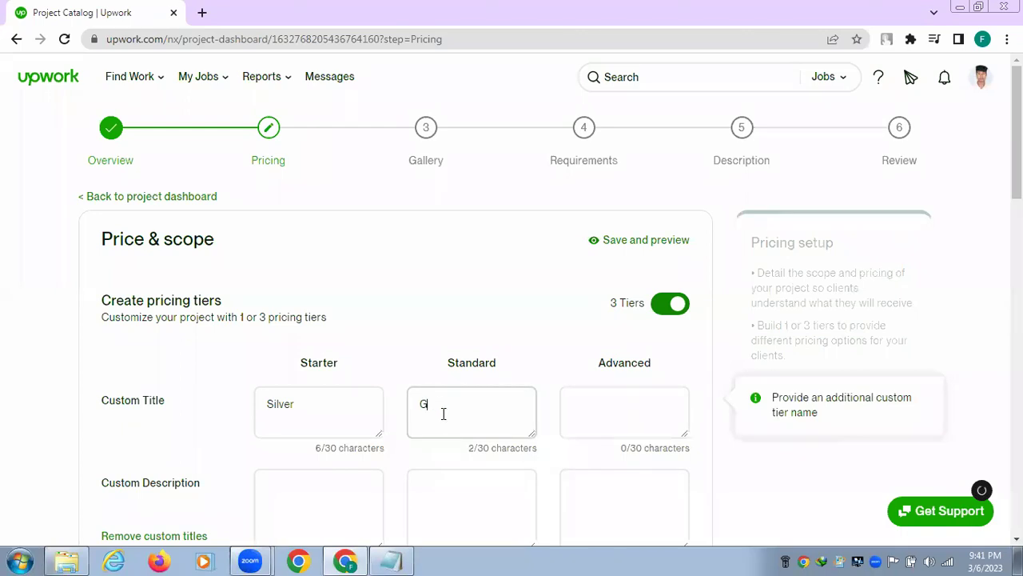
left_click(602, 406)
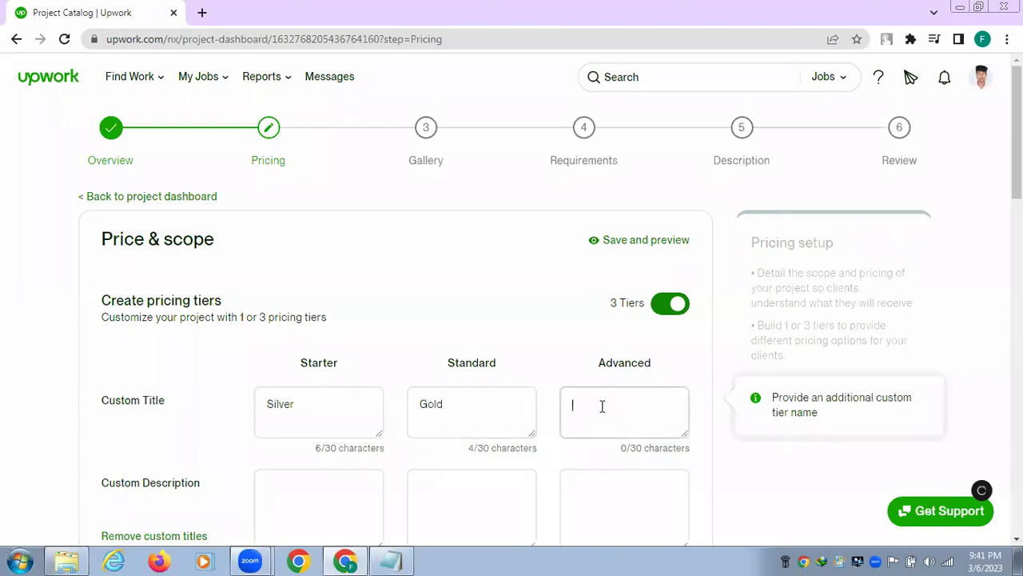
type("Platinum")
Step: Copy "I will optimize your LinkedIn profile and make it professional" from the Notepad gig notes into the Starter tier's custom description
scroll(667, 381, "down", 2)
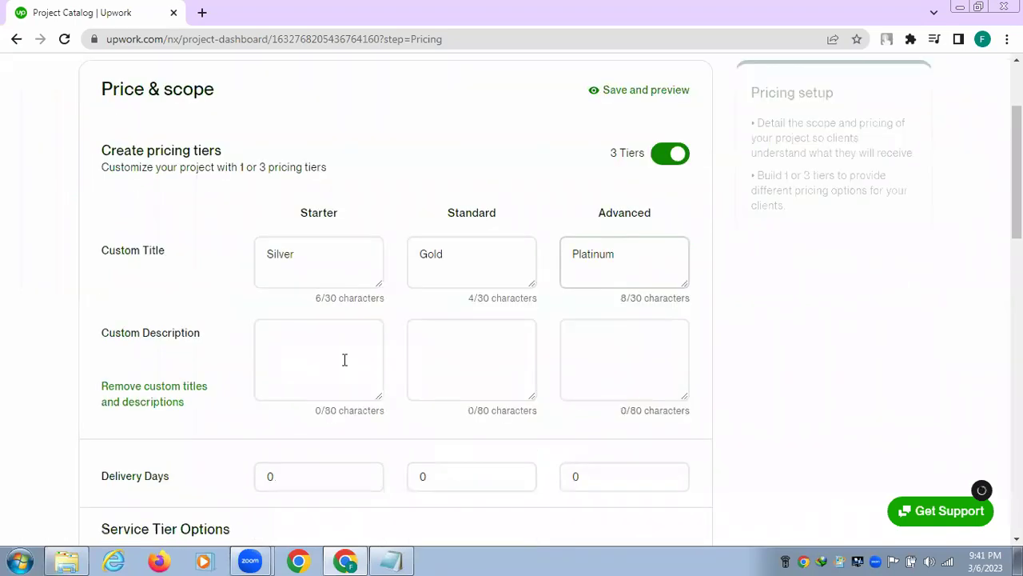
mouse_move(334, 359)
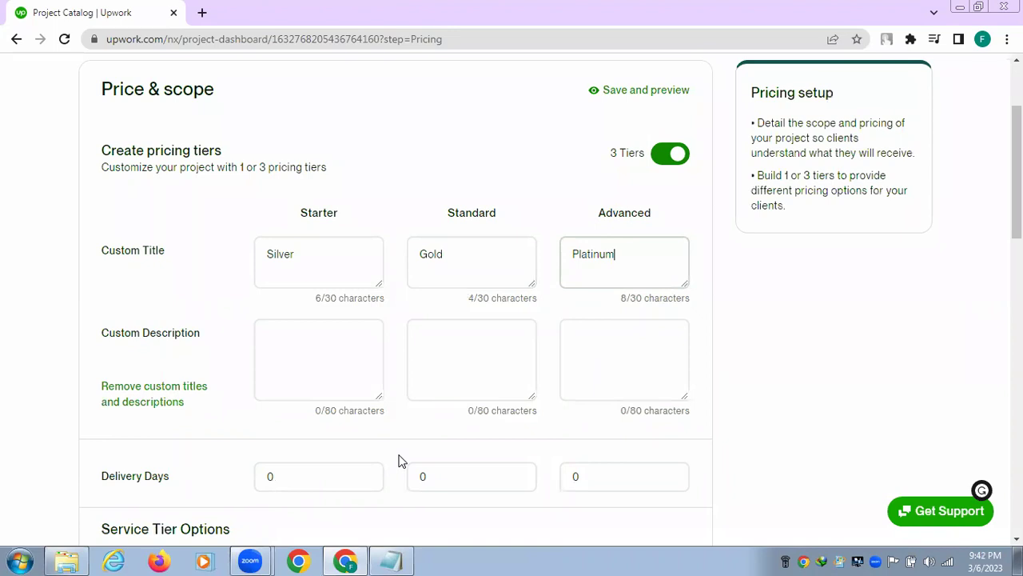
left_click(389, 560)
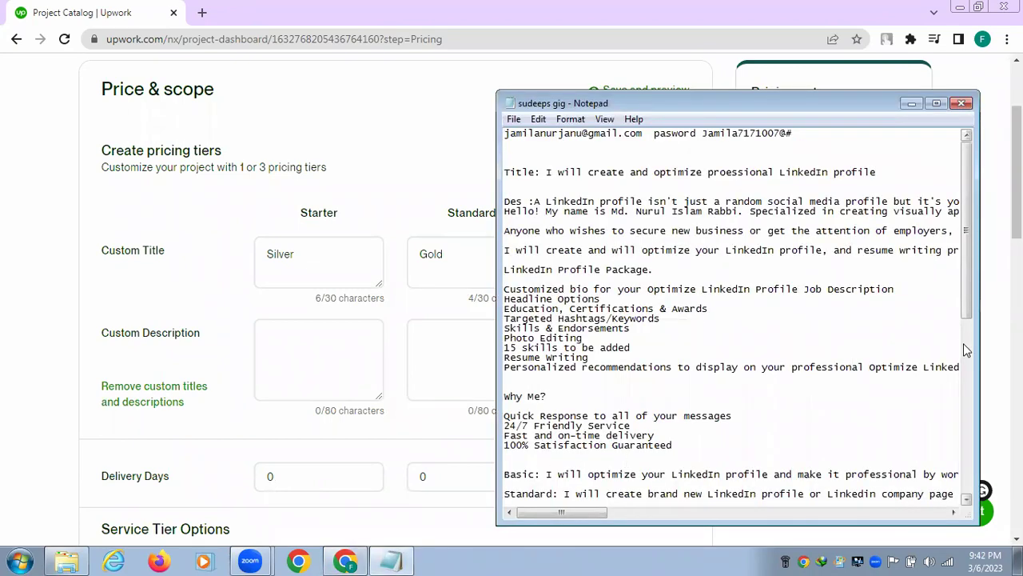
scroll(963, 343, "down", 2)
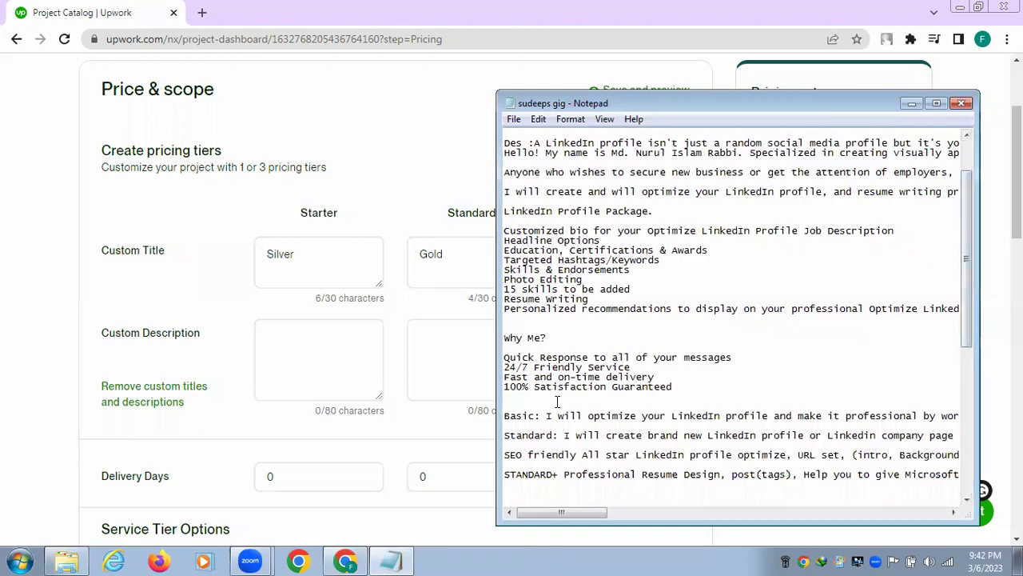
double_click(545, 415)
left_click(548, 414)
left_click_drag(545, 415, 553, 415)
key("shift+Right")
key("shift+Right")
key("shift+Right")
key("shift+Right")
key("shift+Right")
key("shift+Right")
key("shift+Right")
key("shift+Right")
key("shift+Right")
key("shift+Right")
key("shift+Right")
key("shift+Right")
key("shift+Right")
key("shift+Right")
key("shift+Right")
key("shift+Right")
key("shift+Right")
key("shift+Right")
key("shift+Right")
key("shift+Right")
key("shift+Right")
key("shift+Right")
key("shift+Right")
key("shift+Right")
key("shift+Right")
key("shift+Right")
key("shift+Right")
key("shift+Right")
key("shift+Right")
key("shift+Right")
key("shift+Right")
key("shift+Right")
key("shift+Right")
key("shift+Right")
key("shift+Right")
key("shift+Right")
key("shift+Right")
key("shift+Right")
key("shift+Right")
key("shift+Right")
key("shift+Right")
key("shift+Right")
key("ctrl+c")
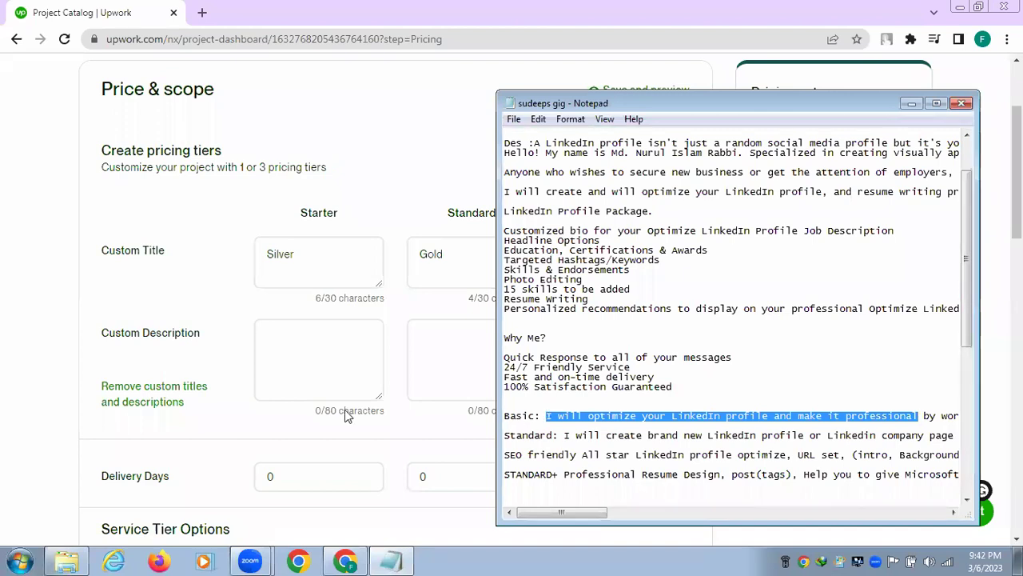
left_click(290, 347)
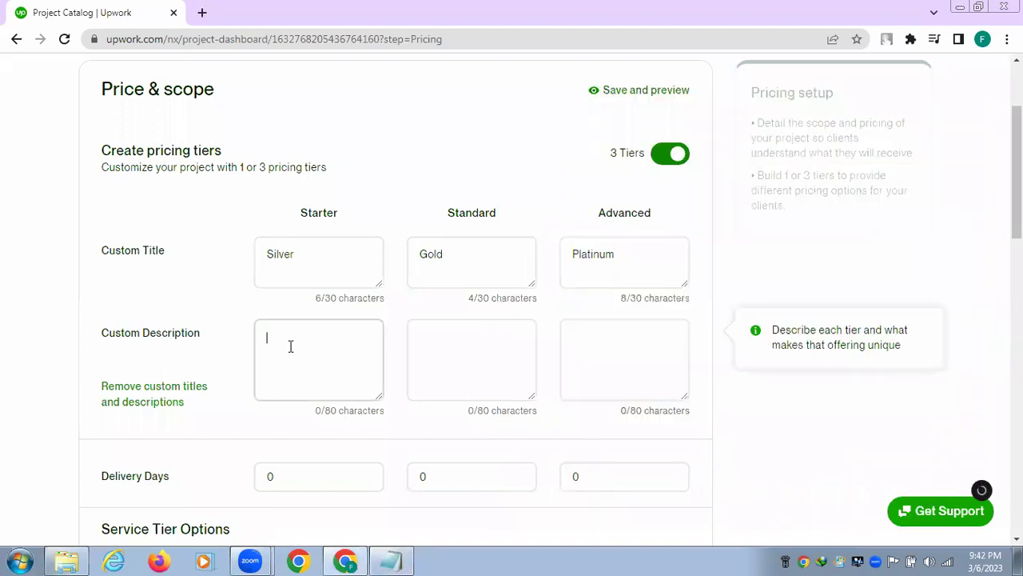
key("ctrl+v")
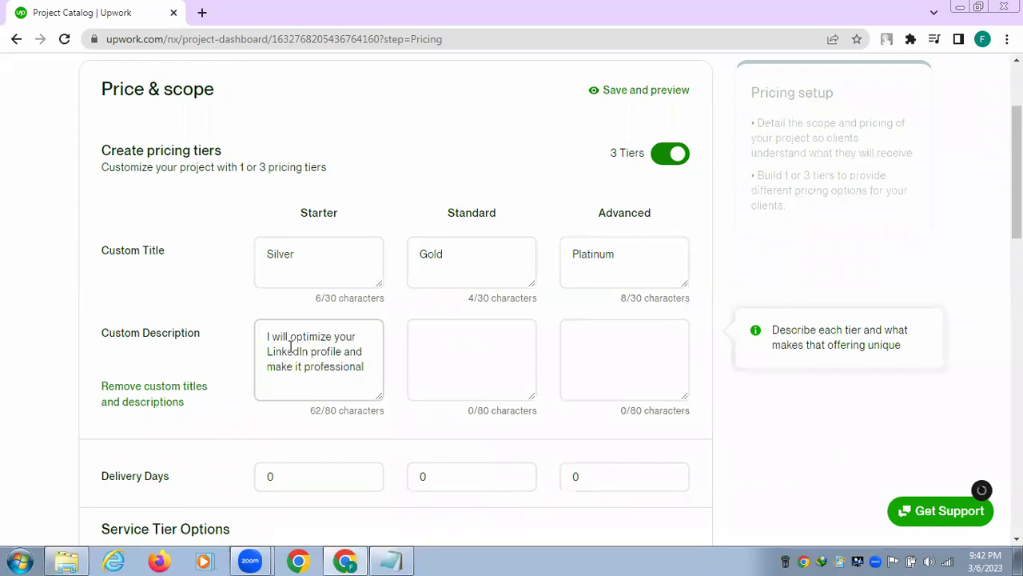
Step: Copy "SEO friendly All star LinkedIn profile optimize, URL set" from the Notepad gig notes into the Standard tier's custom description
left_click(391, 559)
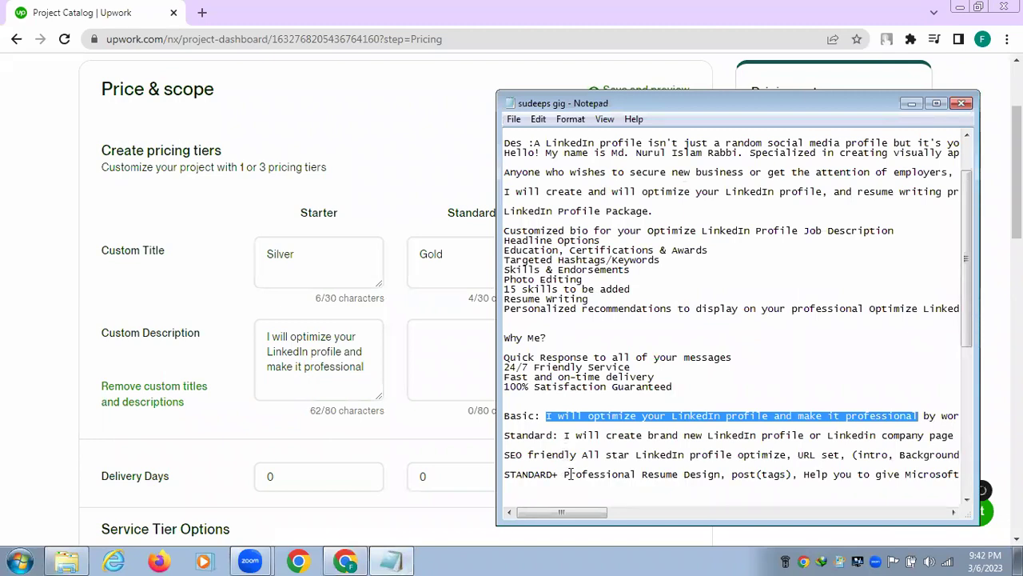
left_click(617, 512)
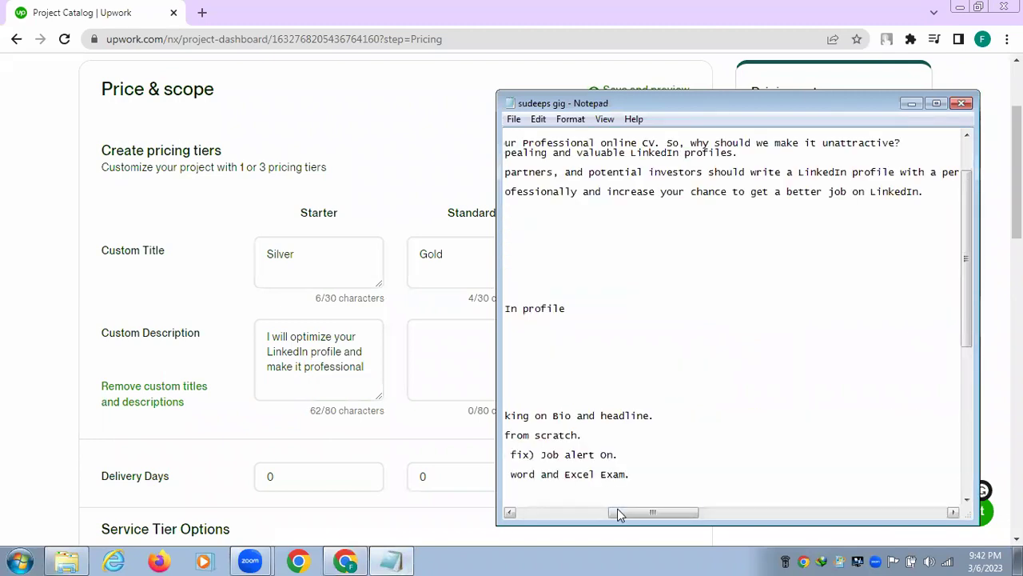
left_click(522, 512)
scroll(611, 375, "up", 2)
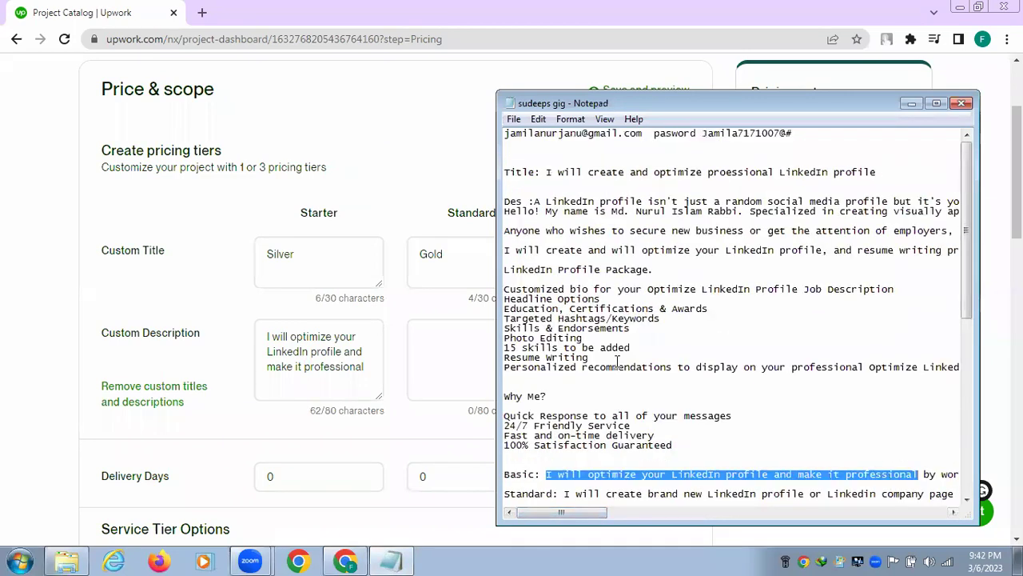
scroll(618, 364, "down", 3)
scroll(617, 363, "down", 9)
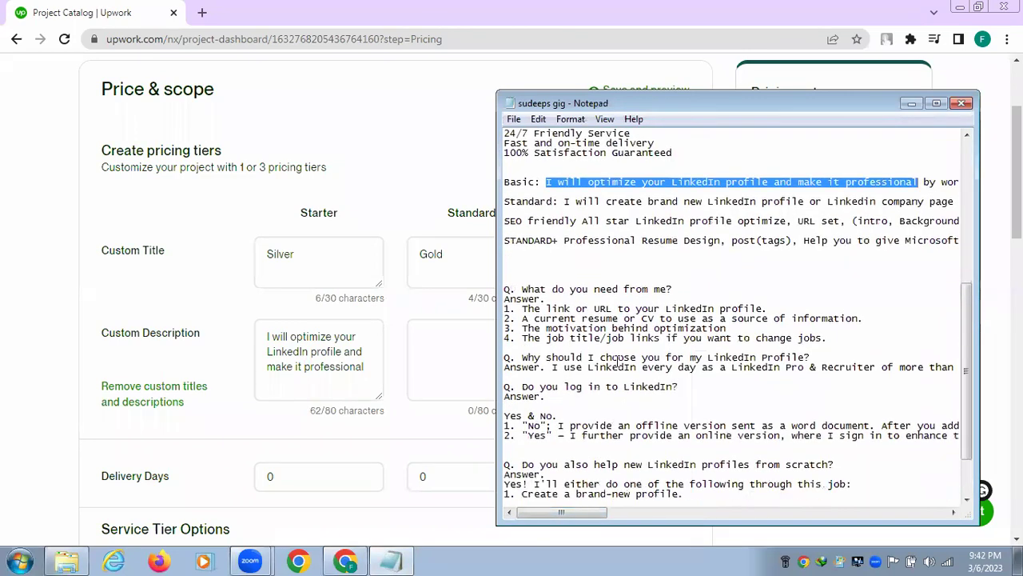
scroll(617, 364, "up", 3)
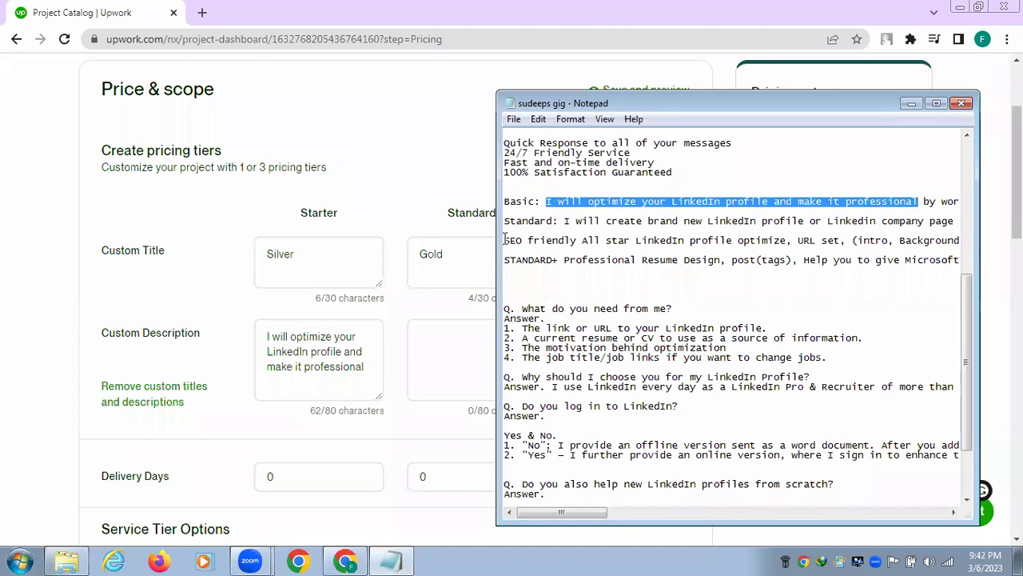
double_click(508, 240)
key("shift+Right")
key("shift+Right")
key("shift+Right")
key("shift+Right")
key("shift+Right")
key("shift+Right")
key("shift+Right")
key("shift+Right")
key("shift+Right")
key("shift+Right")
key("shift+Right")
key("shift+Right")
key("shift+Right")
key("shift+Right")
key("shift+Right")
key("shift+Right")
key("shift+Right")
key("shift+Right")
key("shift+Right")
key("shift+Right")
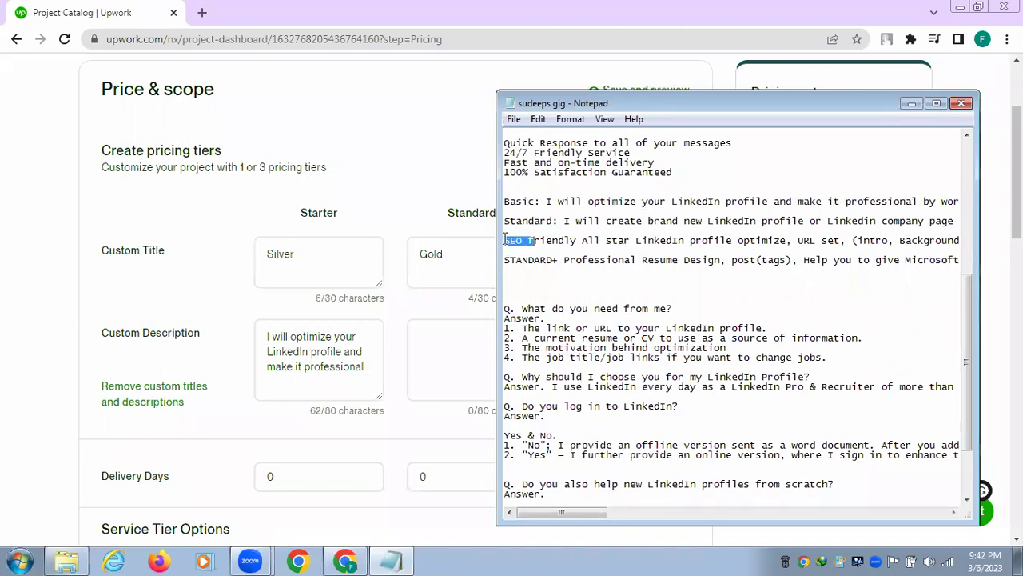
key("shift+Right")
key("shift+Right")
key("shift+Right")
key("shift+Right")
key("shift+Right")
key("shift+Right")
key("shift+Right")
key("shift+Right")
key("shift+Right")
key("shift+Right")
key("shift+Right")
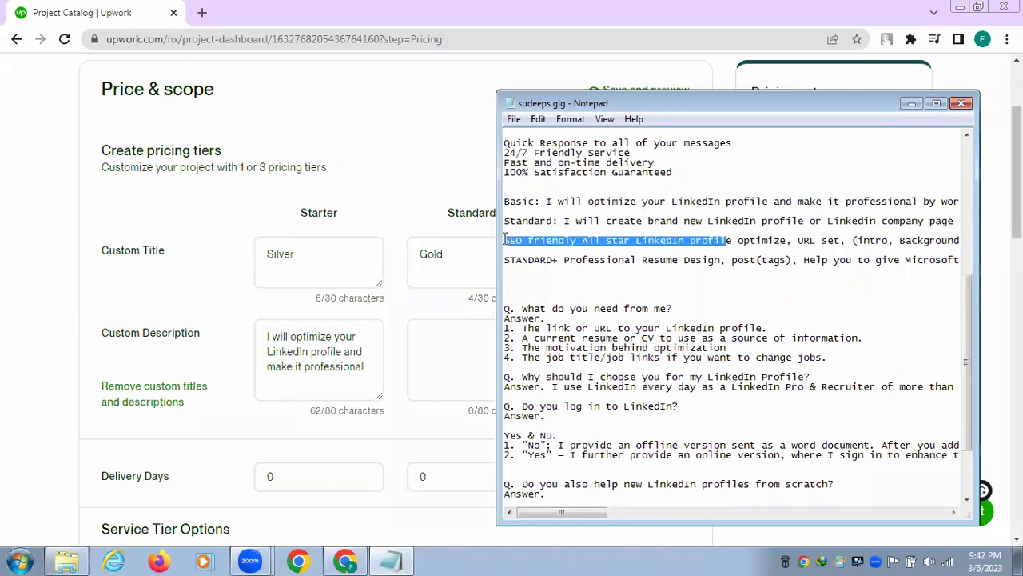
key("shift+Right")
key("shift+Right")
key("shift+Right")
key("shift+Right")
key("shift+Right")
key("shift+Right")
key("shift+Right")
key("shift+Right")
key("shift+Right")
key("shift+Right")
key("shift+Right")
key("shift+Right")
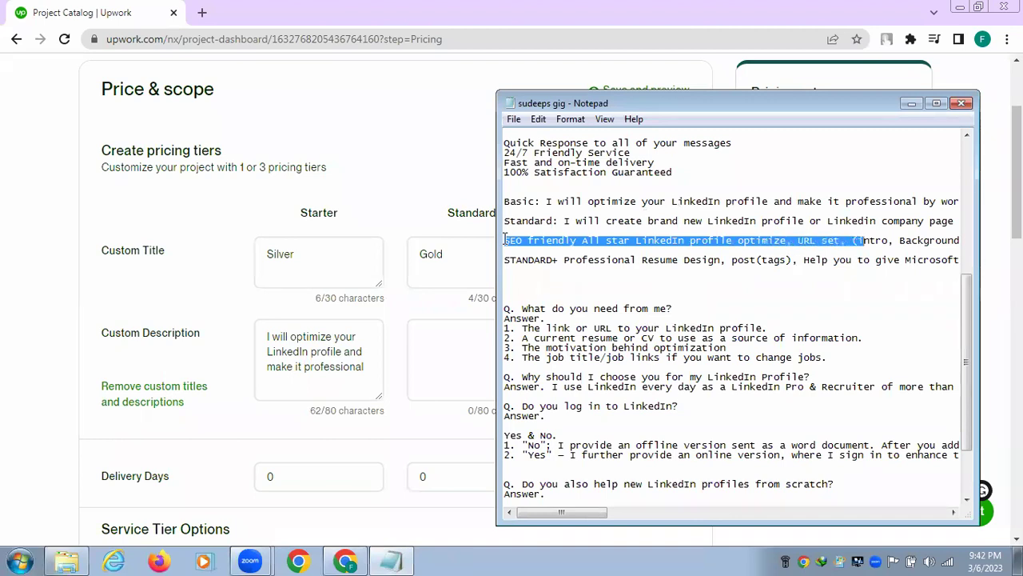
key("shift+Left")
key("shift+Left")
key("shift+Left")
key("ctrl+c")
left_click(432, 254)
left_click(436, 336)
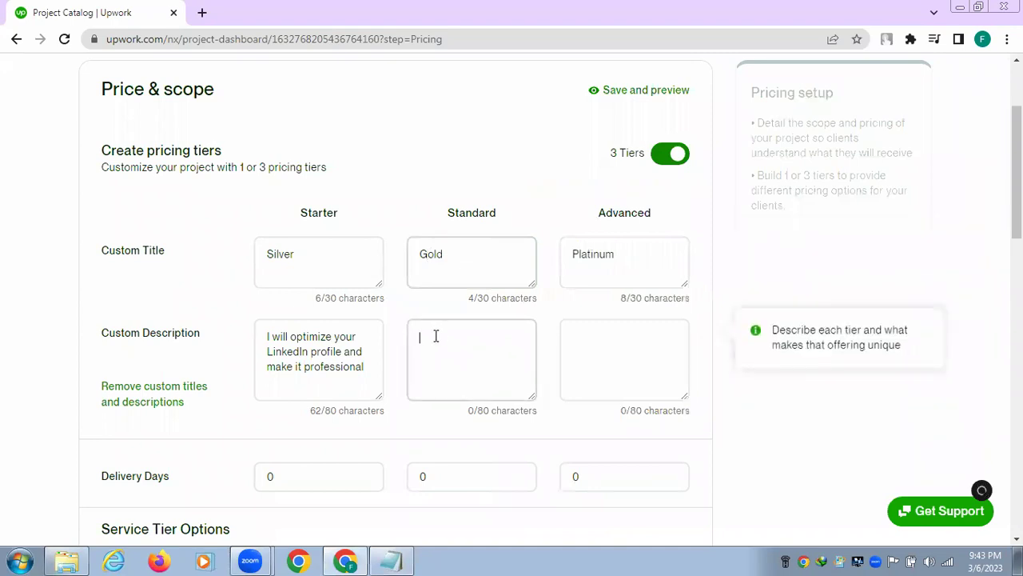
key("ctrl+v")
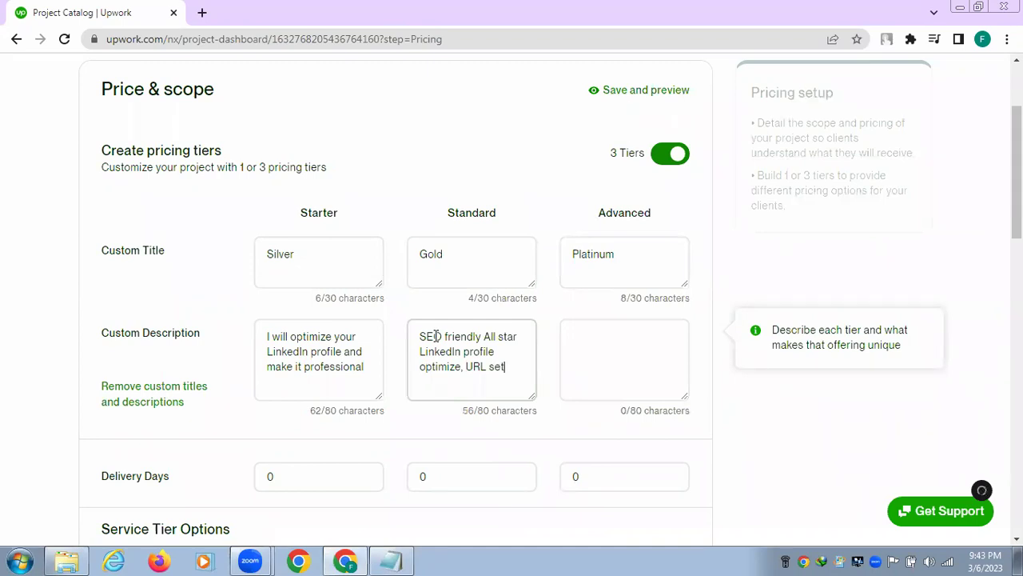
Step: In the Standard description, extend "URL set" to "URL set-up" and add a hyphen after "SEO"
type("-up")
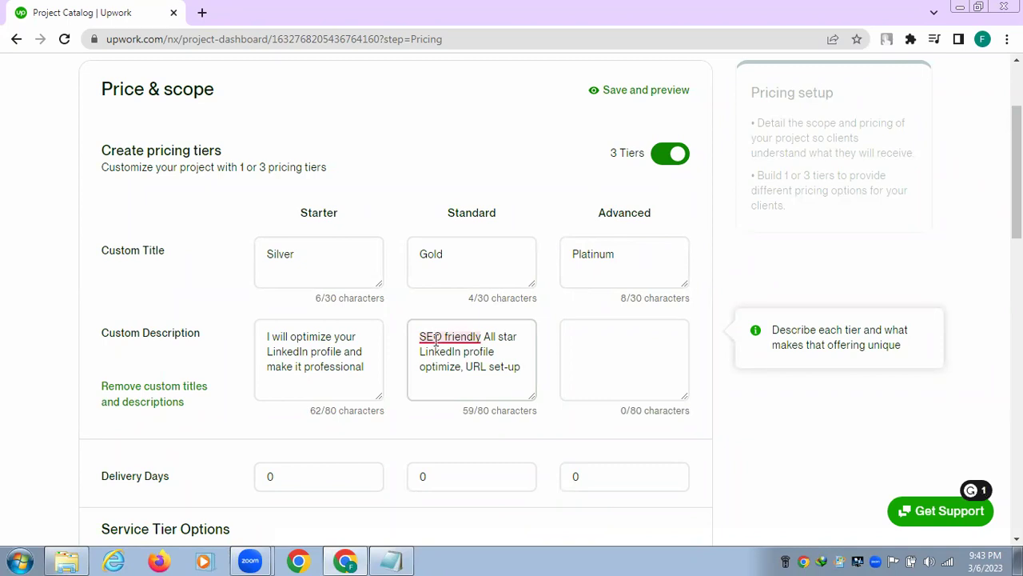
mouse_move(436, 338)
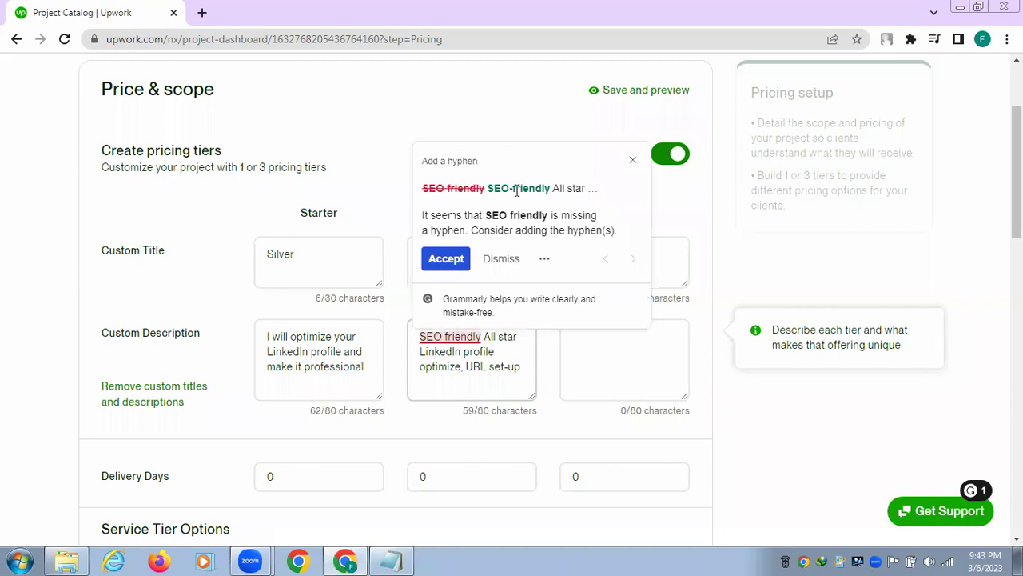
left_click(445, 337)
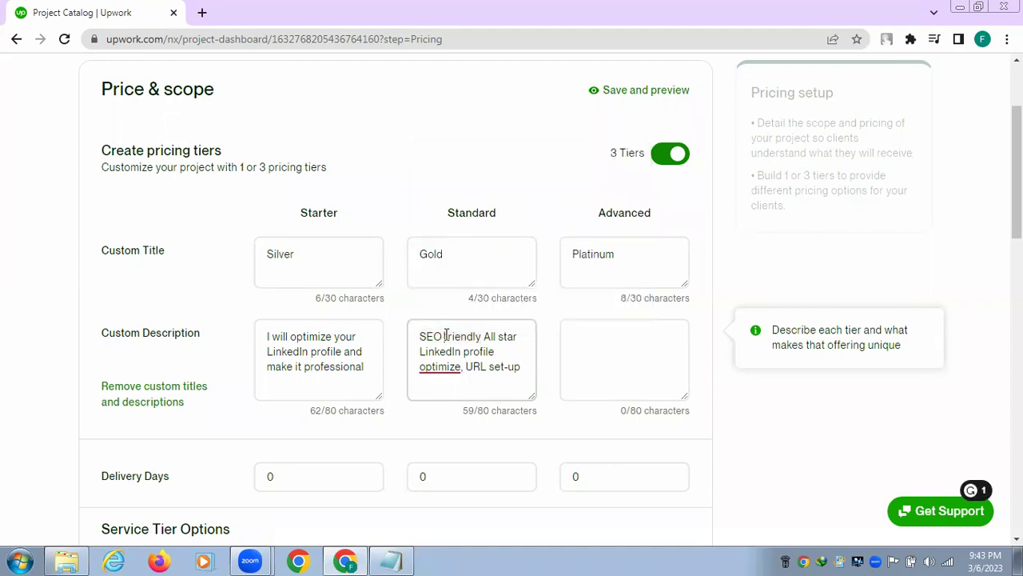
left_click(446, 336)
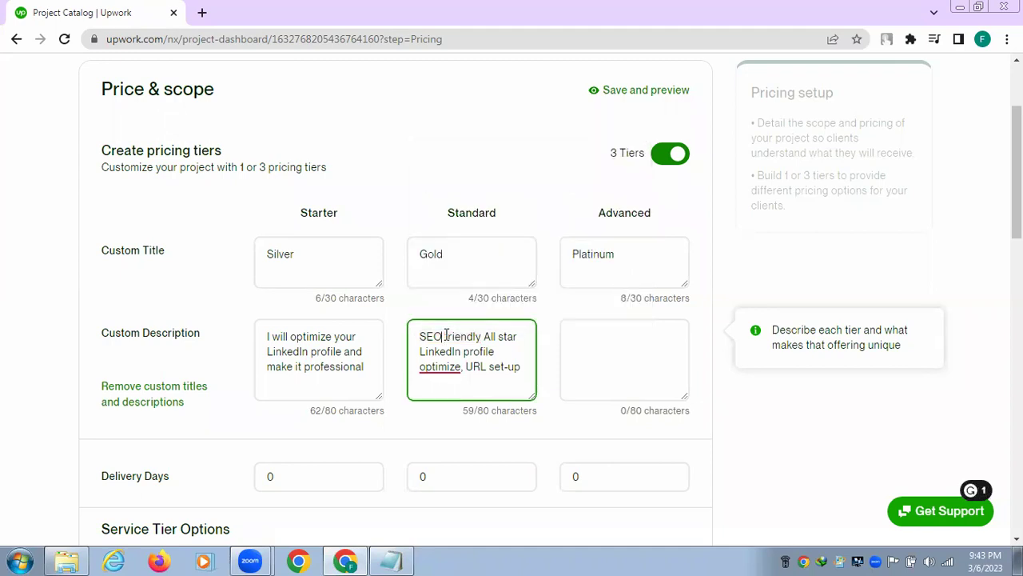
type("-")
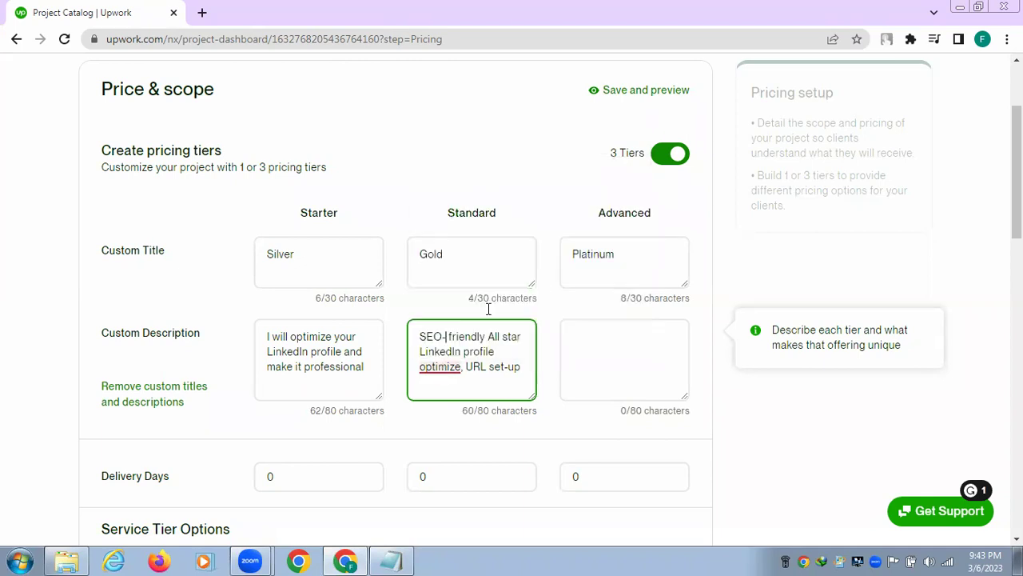
Step: Correct "optimize" to "optimized" in the Standard tier's custom description
mouse_move(444, 366)
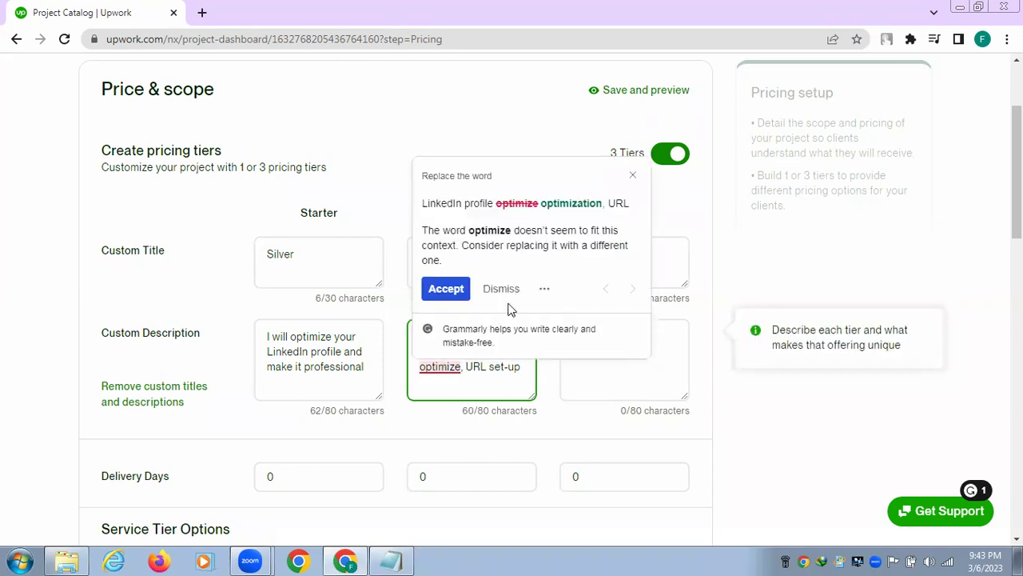
right_click(448, 373)
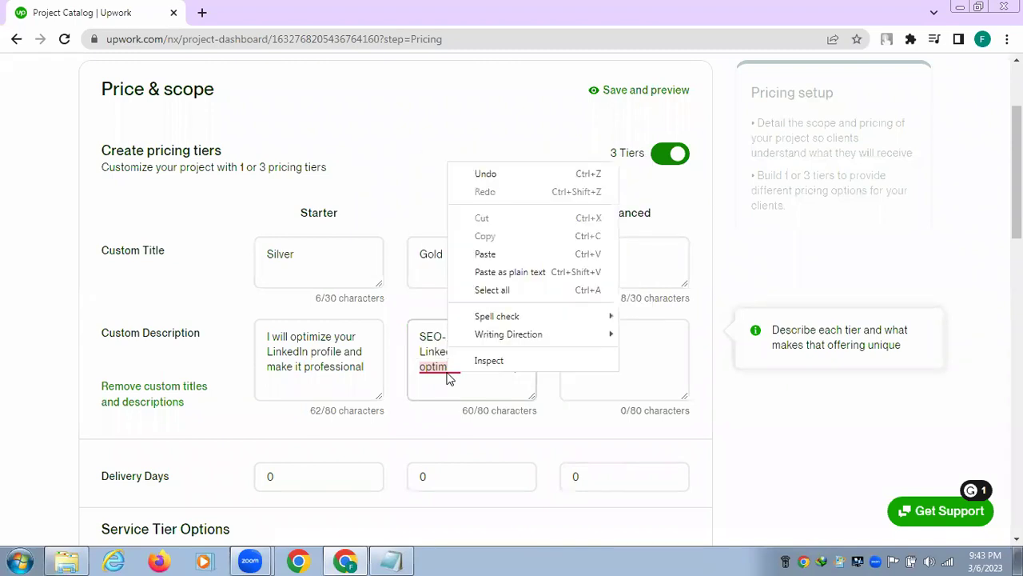
left_click(447, 373)
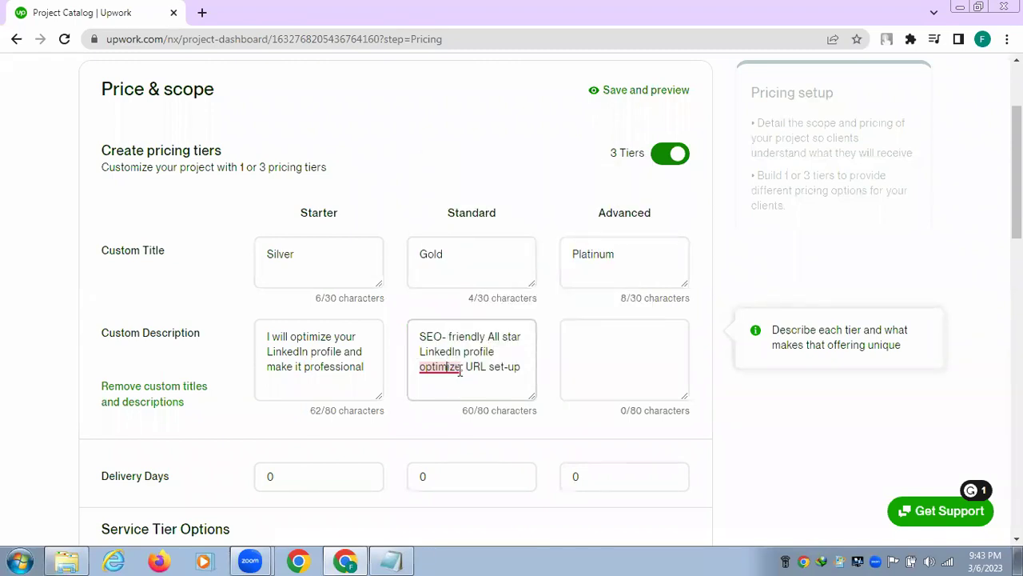
key("BackSpace")
type("ed")
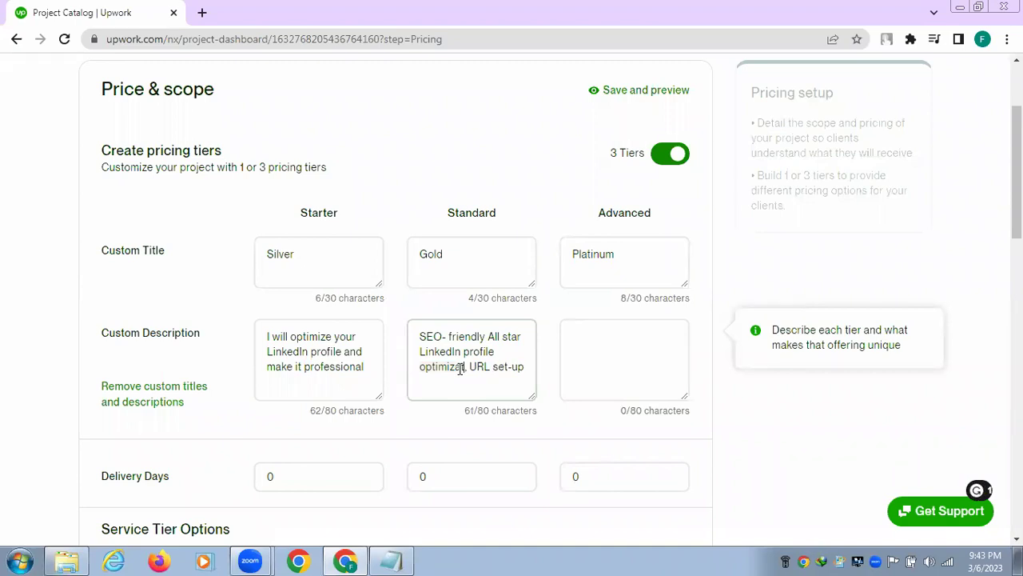
Step: Complete the word "optimization," in the Standard tier's custom description
type("ion,")
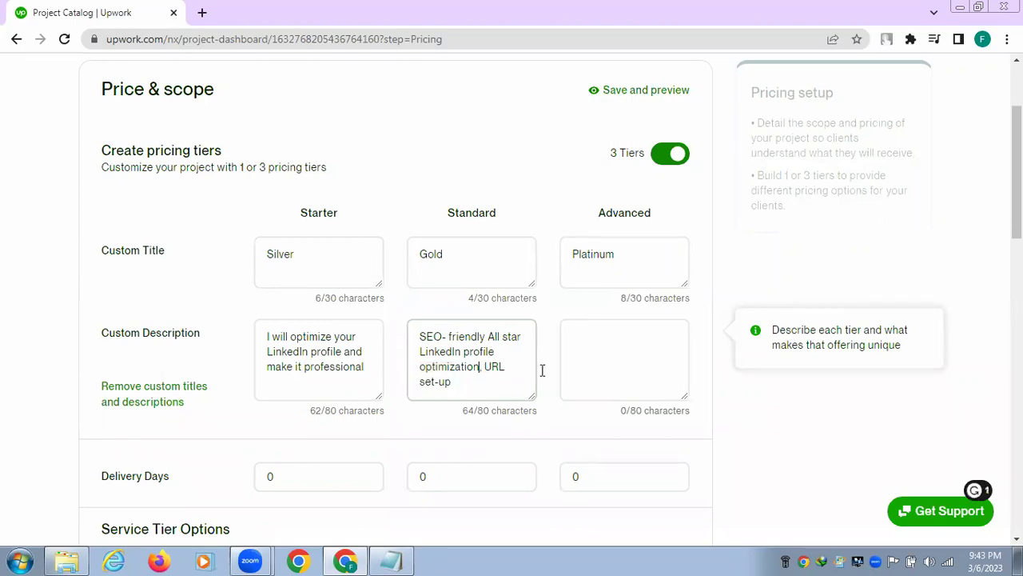
Step: Copy "STANDARD+ Professional Resume Design, post(tags)" from the Notepad file into the Advanced tier's custom description on Upwork
left_click(391, 559)
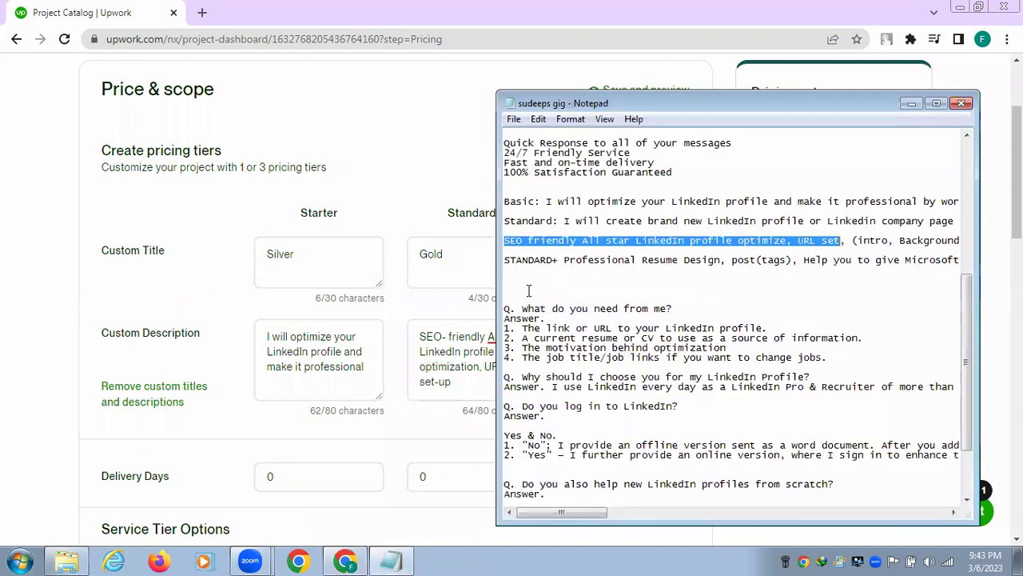
double_click(507, 259)
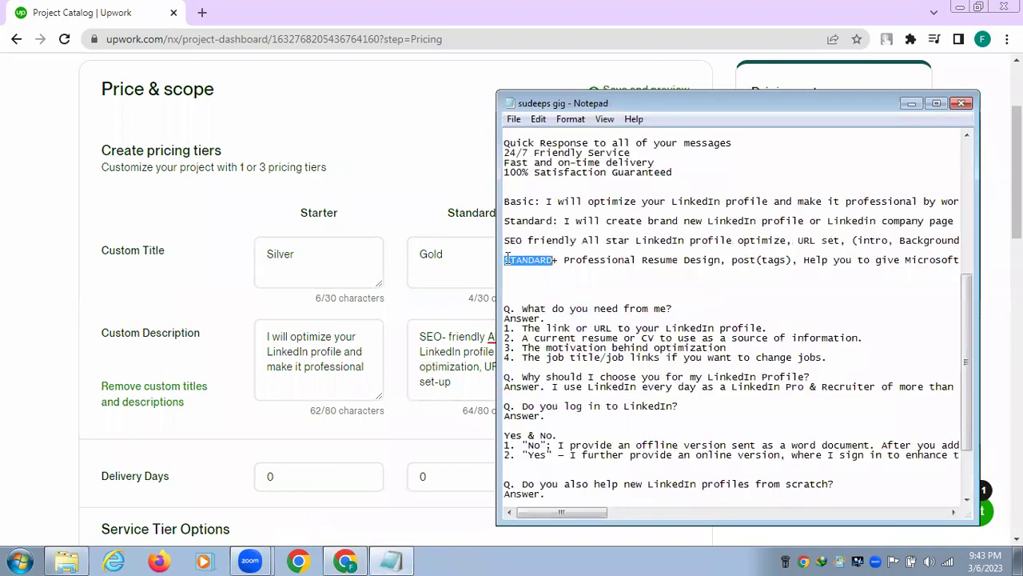
key("shift+Right")
key("shift+Right")
key("shift+Right")
key("shift+Right")
key("shift+Right")
key("shift+Right")
key("shift+Right")
key("shift+Right")
key("shift+Right")
key("shift+Right")
key("shift+Right")
key("shift+Right")
key("shift+Right")
key("shift+Right")
key("shift+Right")
key("shift+Right")
key("shift+Right")
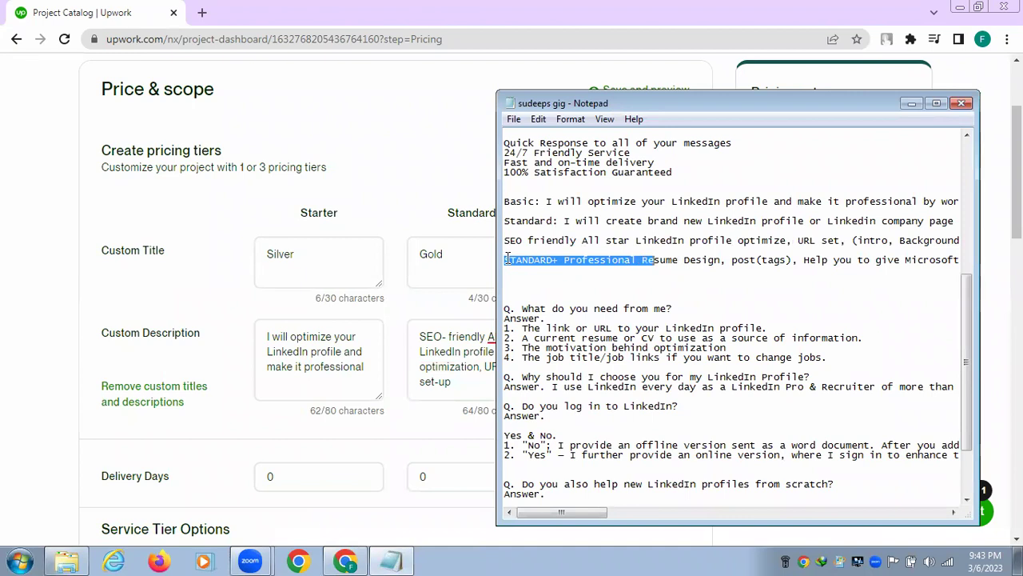
key("shift+Right")
key("shift+Right")
key("shift+Right")
key("shift+Right")
key("shift+Right")
key("shift+Right")
key("shift+Right")
key("shift+Right")
key("shift+Right")
key("shift+Right")
key("shift+Right")
key("shift+Right")
key("shift+Right")
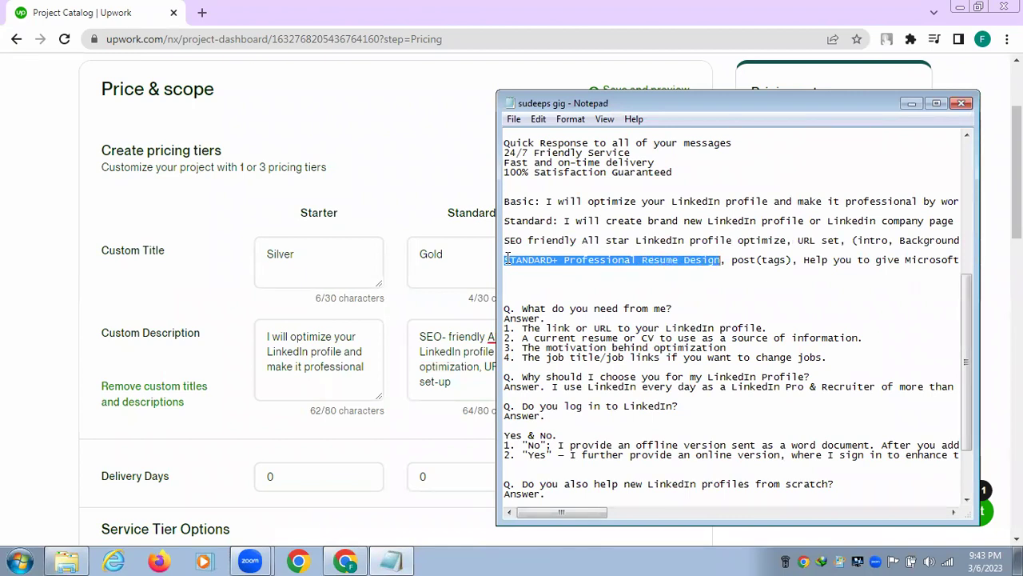
key("shift+Right")
key("shift+Right")
key("shift+Right")
key("shift+Right")
key("shift+Right")
key("shift+Right")
key("shift+Right")
key("shift+Right")
key("shift+Right")
key("shift+Right")
key("shift+Right")
key("ctrl+c")
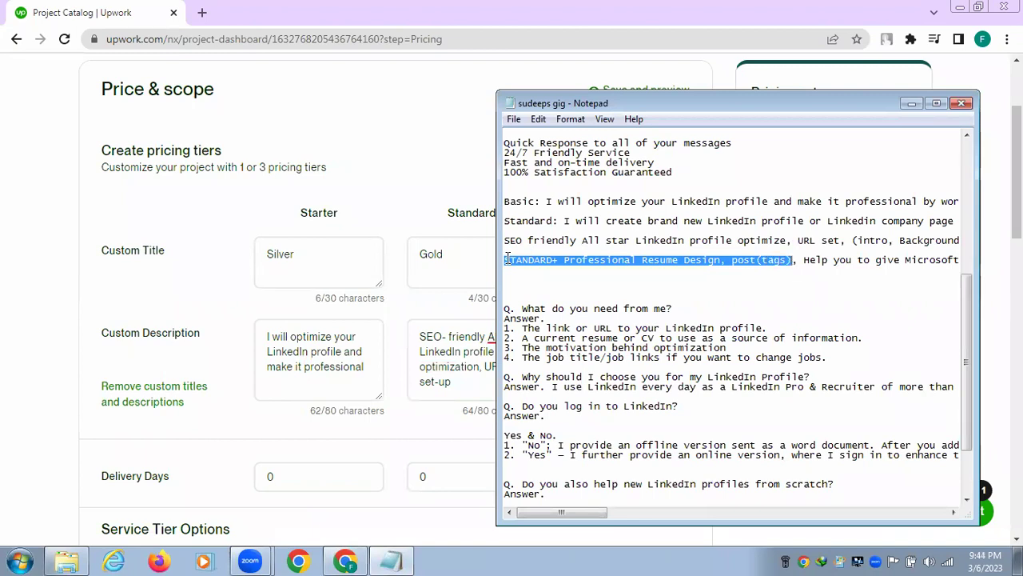
left_click(911, 103)
left_click(606, 334)
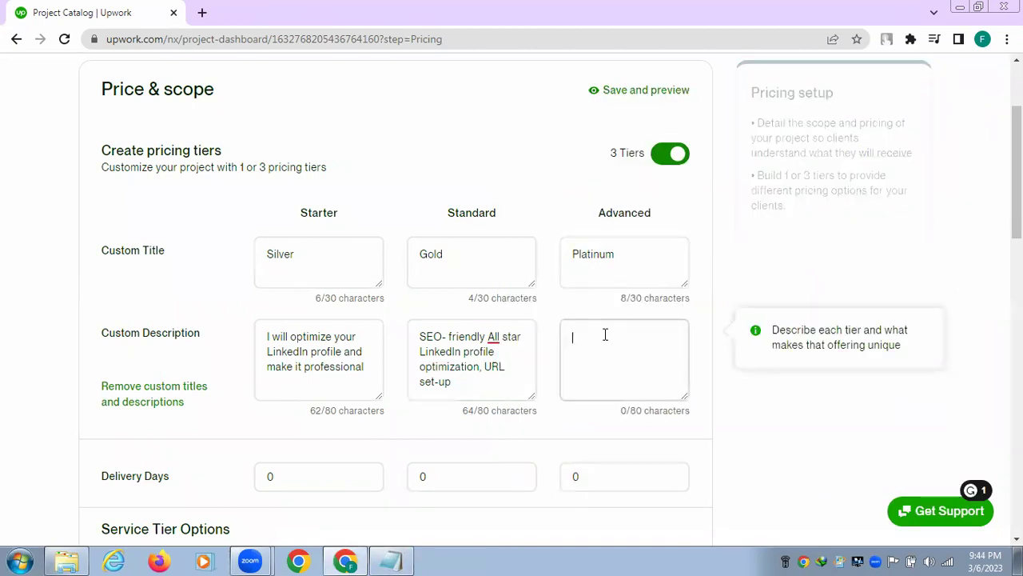
key("ctrl+v")
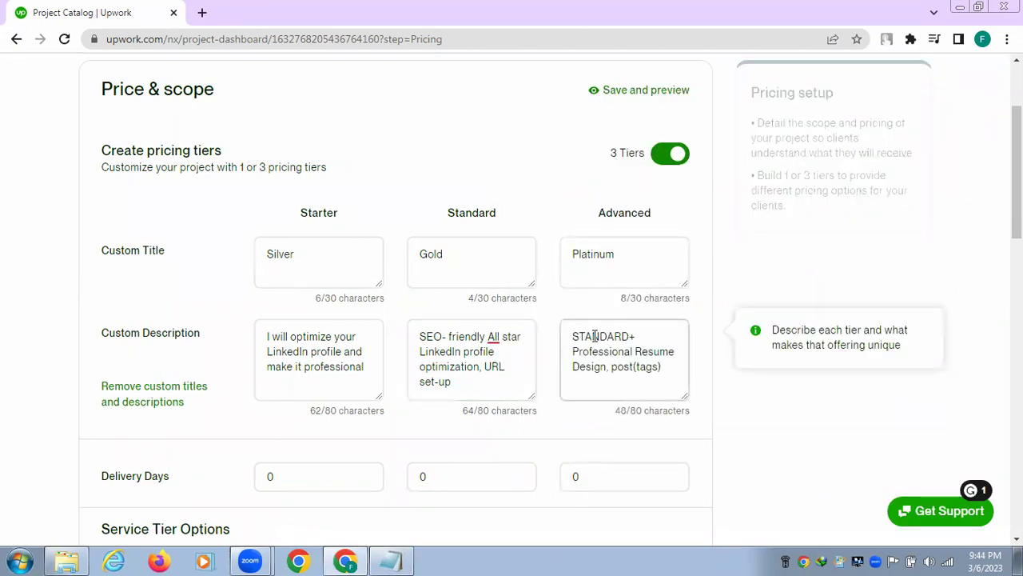
Step: Remove the words "All star" from the Standard tier's custom description
mouse_move(493, 336)
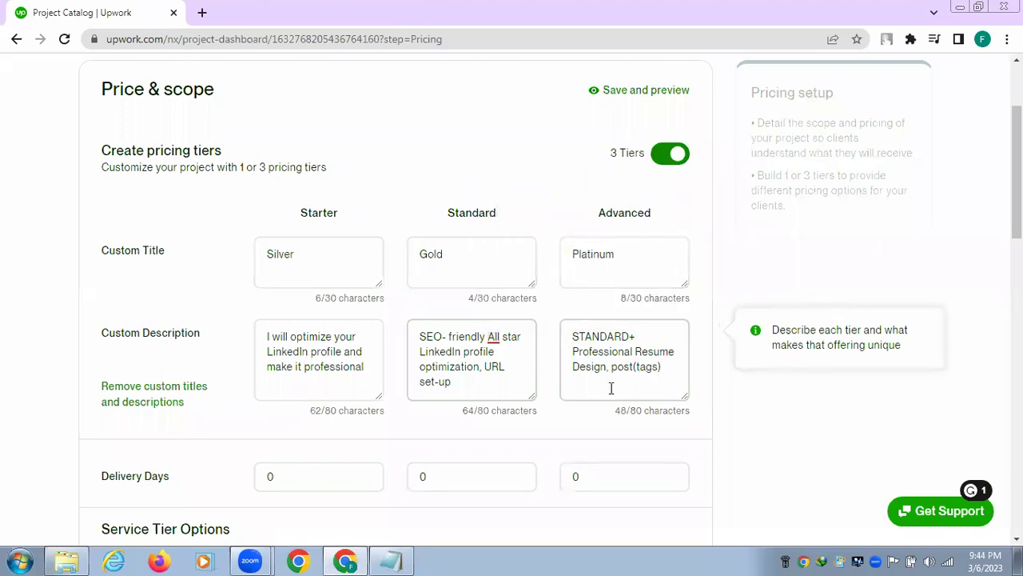
left_click(501, 336)
key("BackSpace")
key("BackSpace")
key("BackSpace")
key("BackSpace")
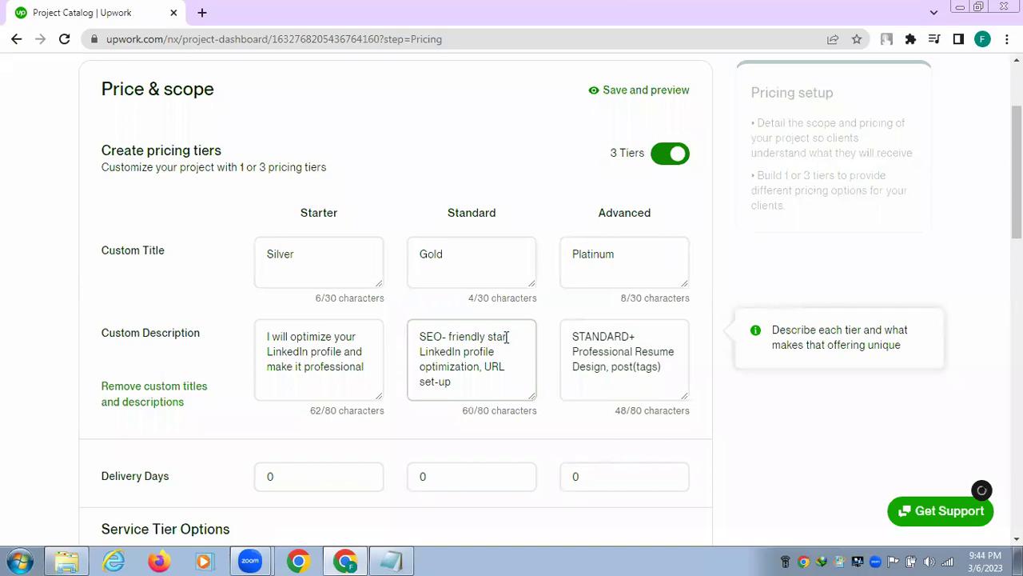
key("BackSpace")
key("BackSpace")
key("BackSpace")
key("BackSpace")
left_click(420, 351)
key("BackSpace")
Step: Set the delivery days to 2 for Starter, 3 for Standard and 5 for Advanced
scroll(668, 412, "down", 2)
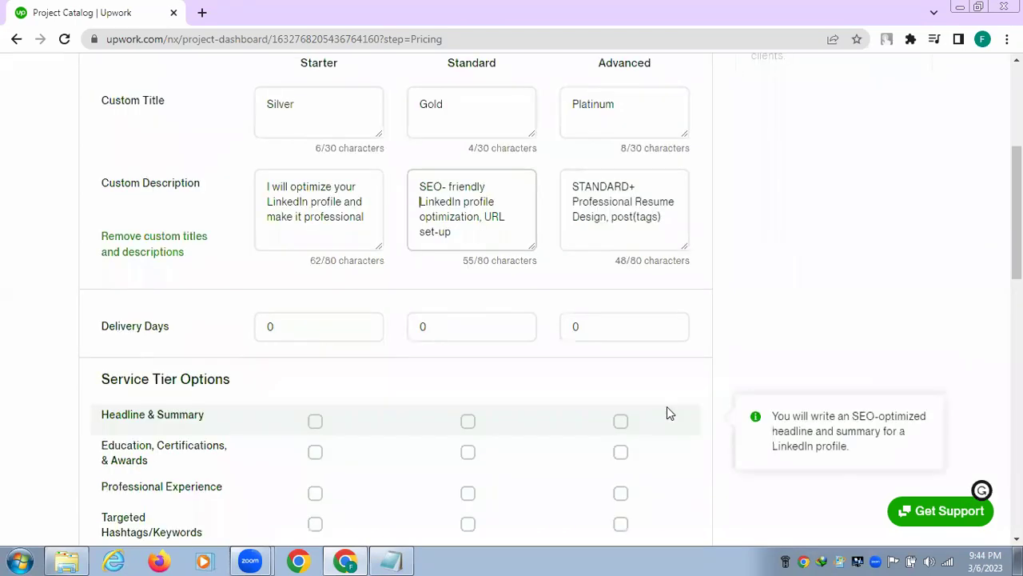
left_click(282, 326)
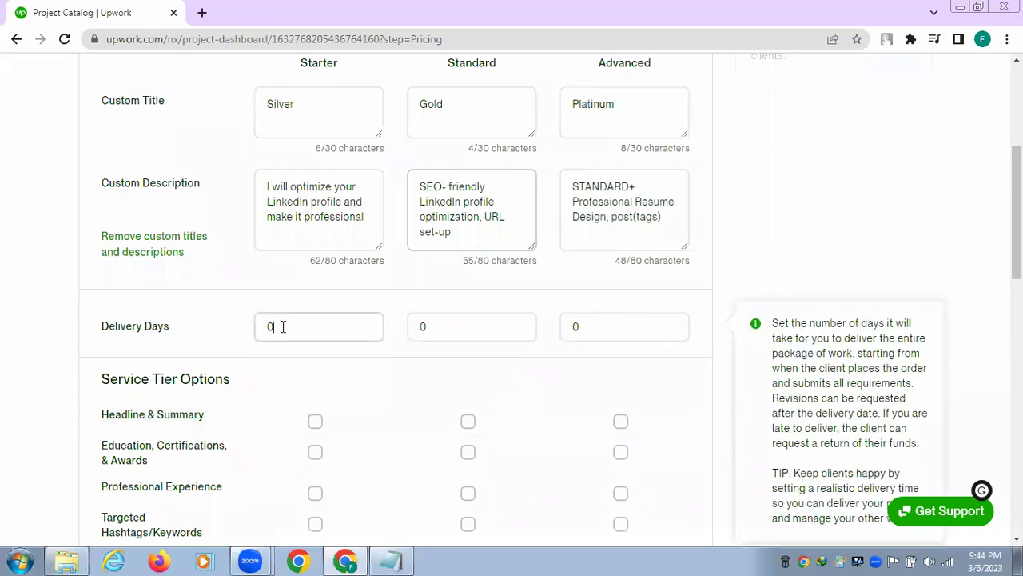
double_click(282, 326)
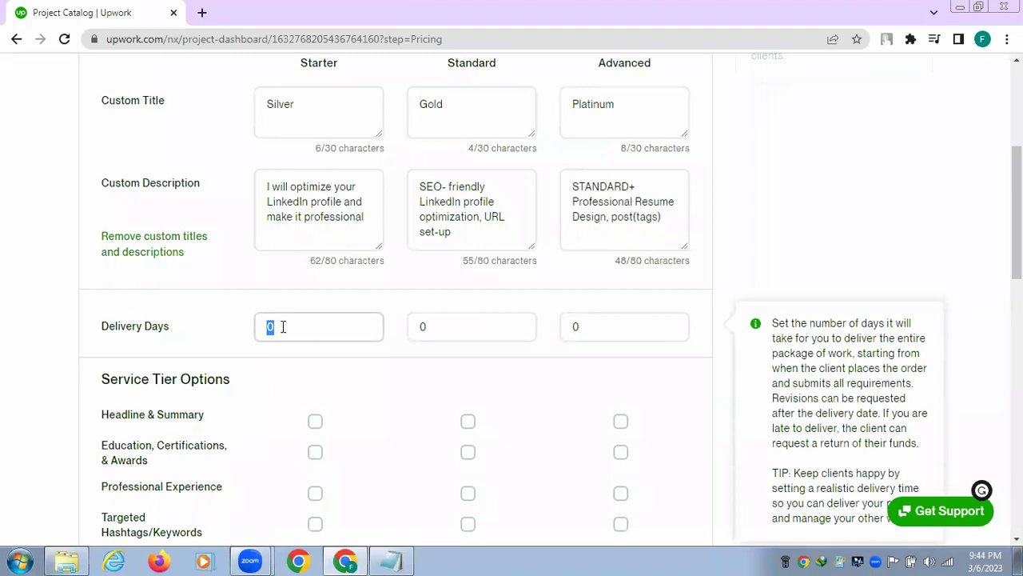
type("2")
left_click(446, 338)
double_click(447, 336)
type("3")
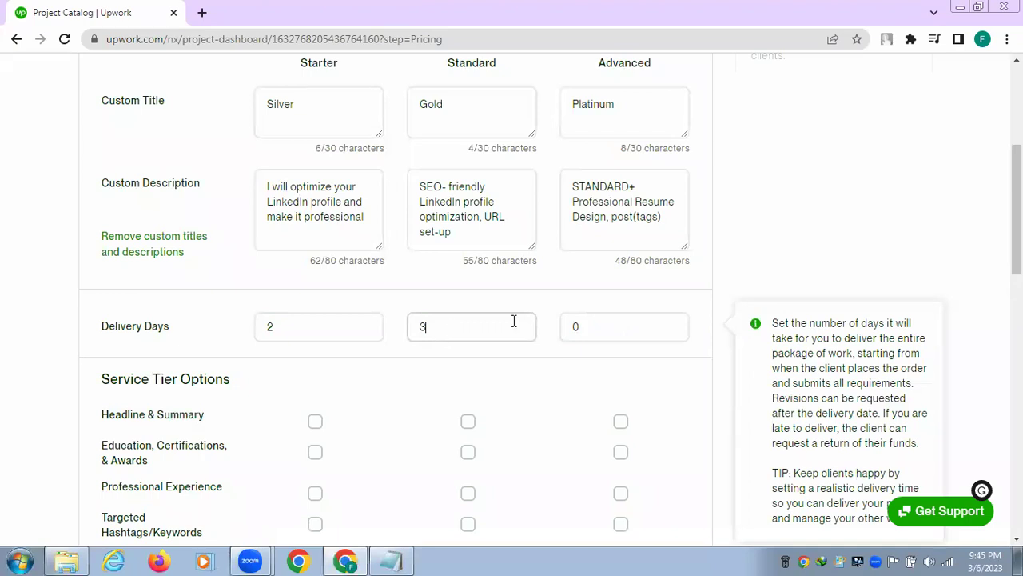
double_click(584, 329)
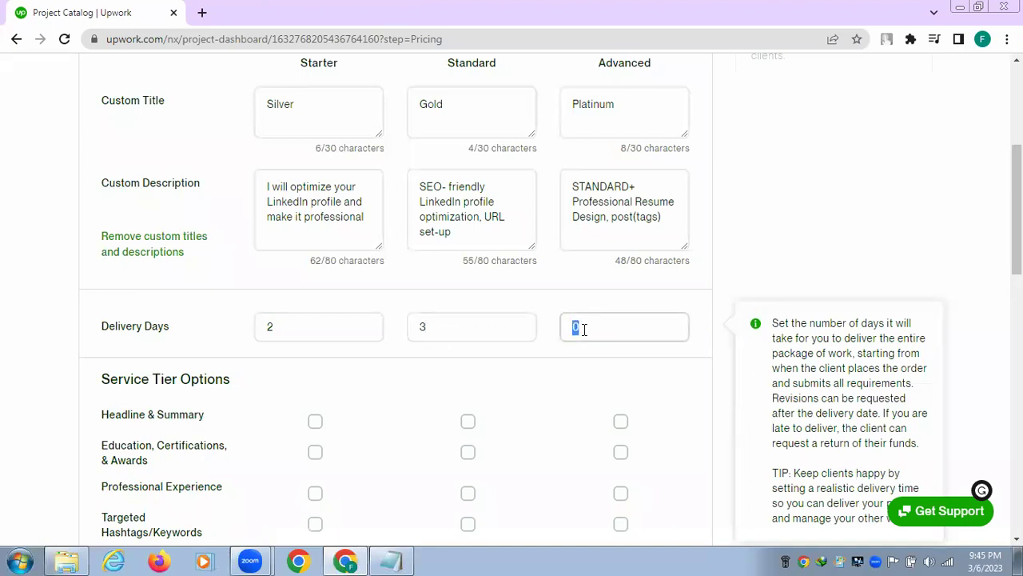
type("5")
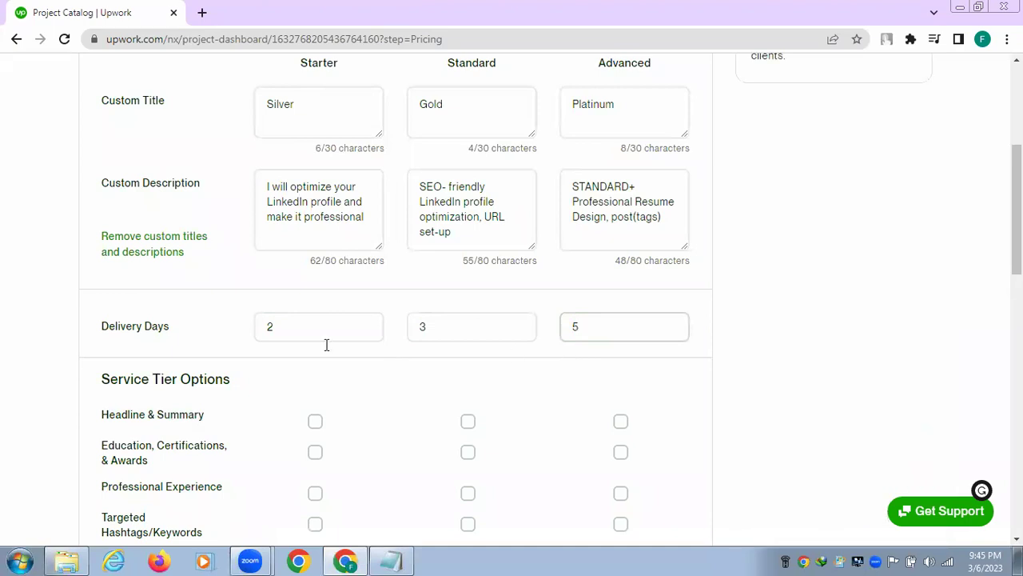
mouse_move(272, 325)
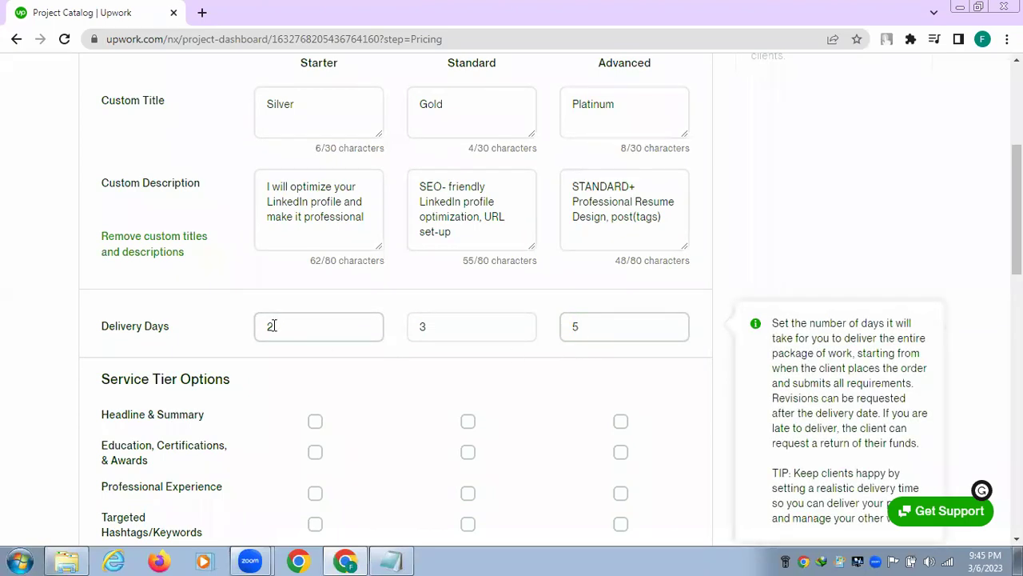
double_click(272, 326)
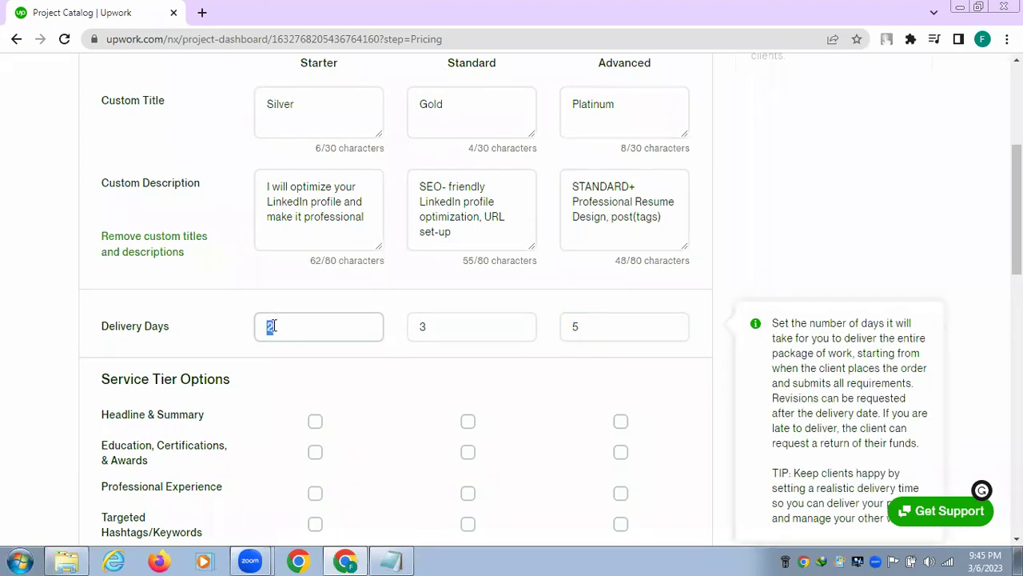
left_click(275, 372)
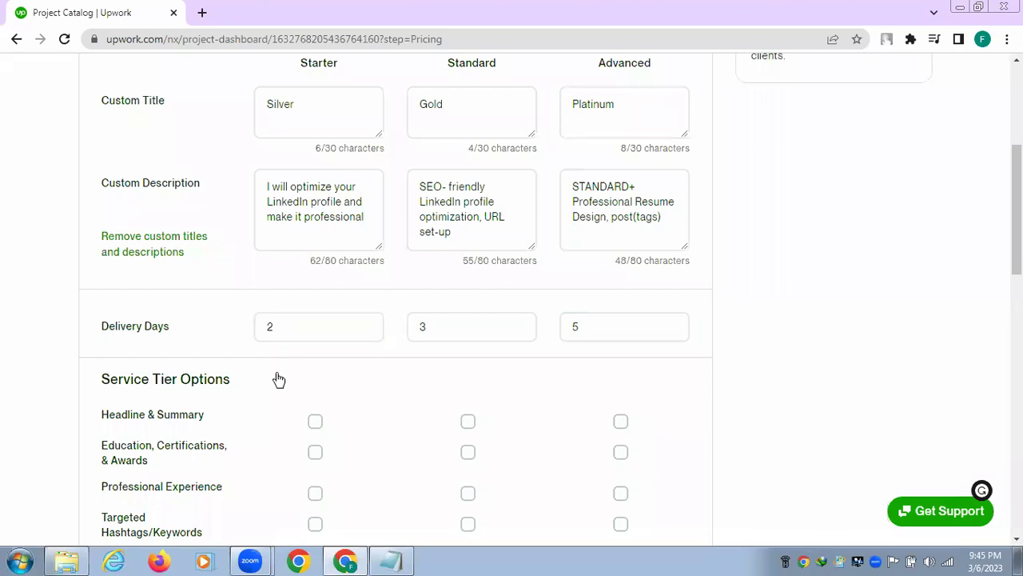
Step: Include Headline & Summary in all three tiers, and Education, Certifications, & Awards in the Standard and Advanced tiers
scroll(278, 380, "down", 2)
scroll(278, 379, "down", 1)
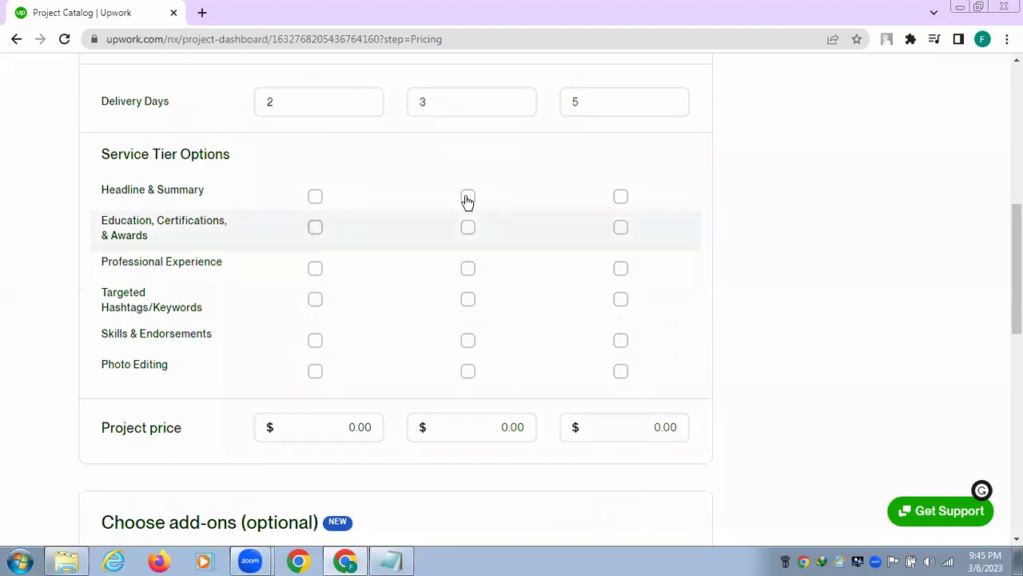
left_click(619, 197)
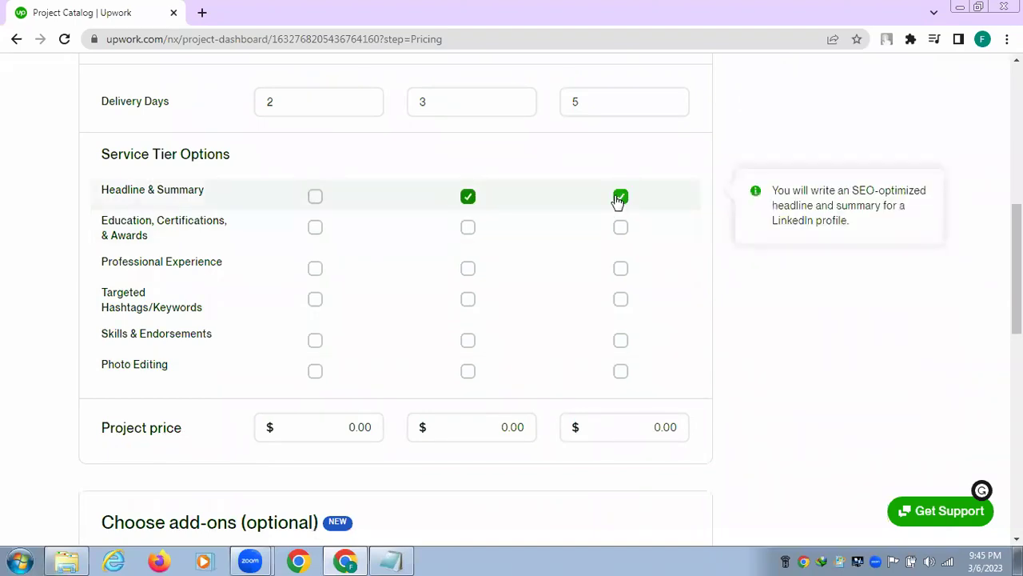
left_click(315, 198)
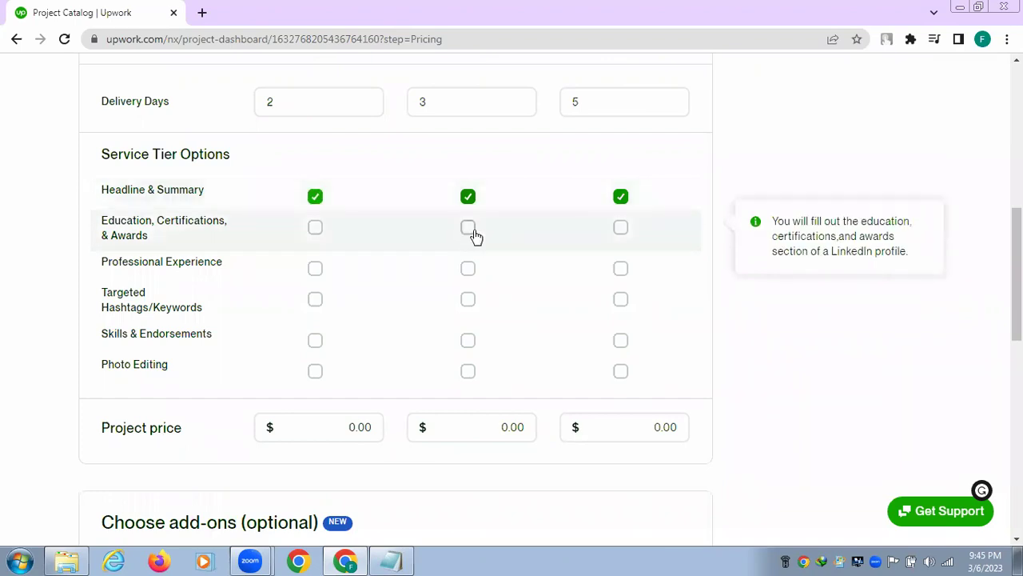
left_click(621, 227)
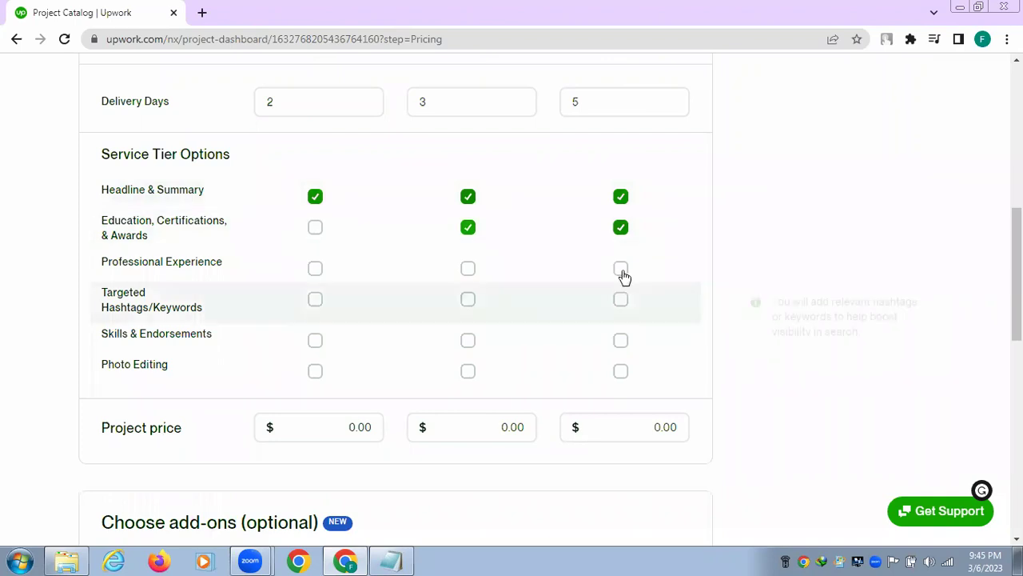
Step: Include Professional Experience in Standard and Advanced, plus Targeted Hashtags/Keywords, Skills & Endorsements and Photo Editing in Advanced only
left_click(620, 300)
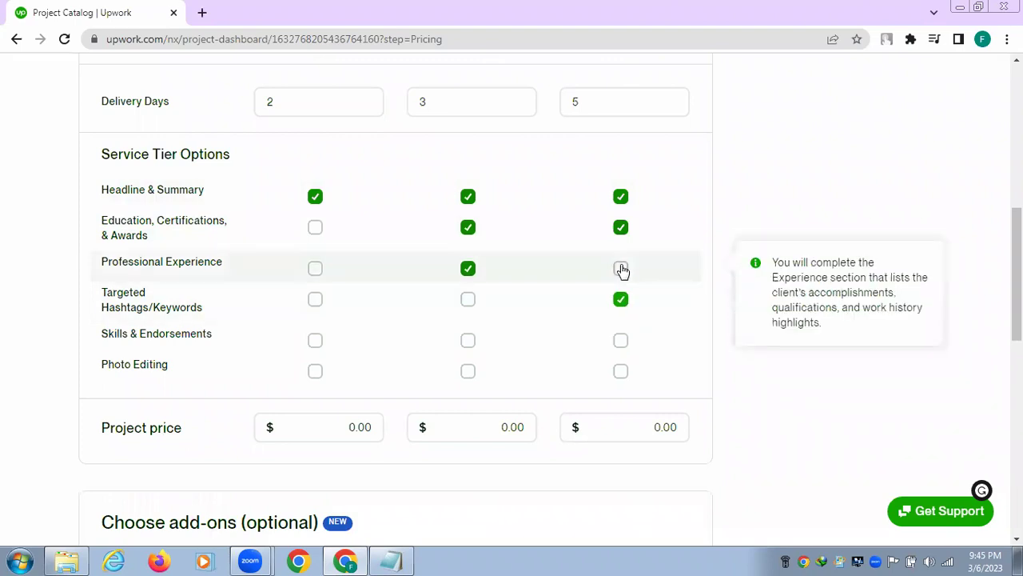
left_click(621, 269)
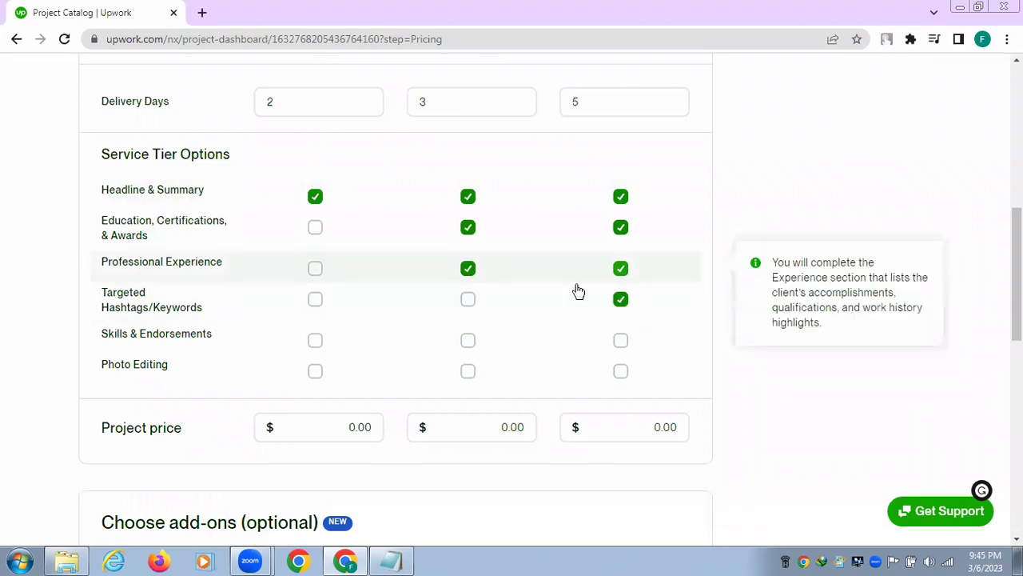
left_click(620, 341)
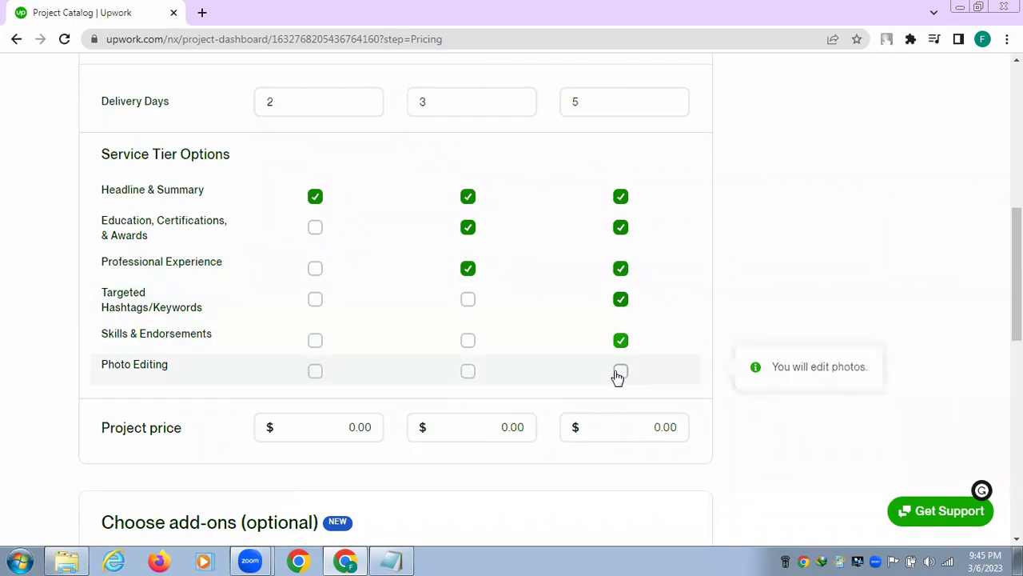
left_click(621, 375)
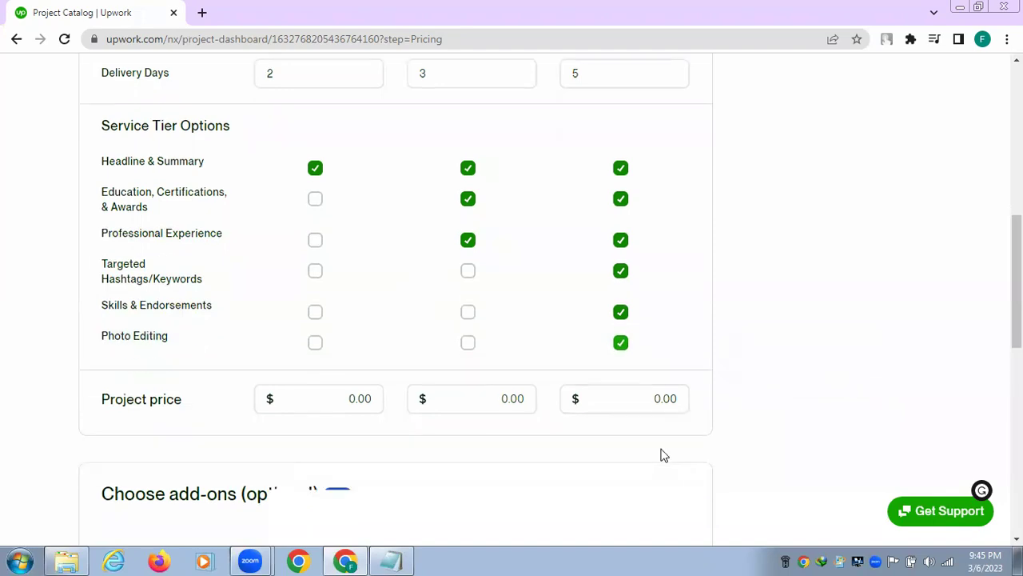
Step: Set the project price to $15 for Starter, $20 for Standard and $30 for Advanced
scroll(407, 397, "down", 1)
left_click(353, 356)
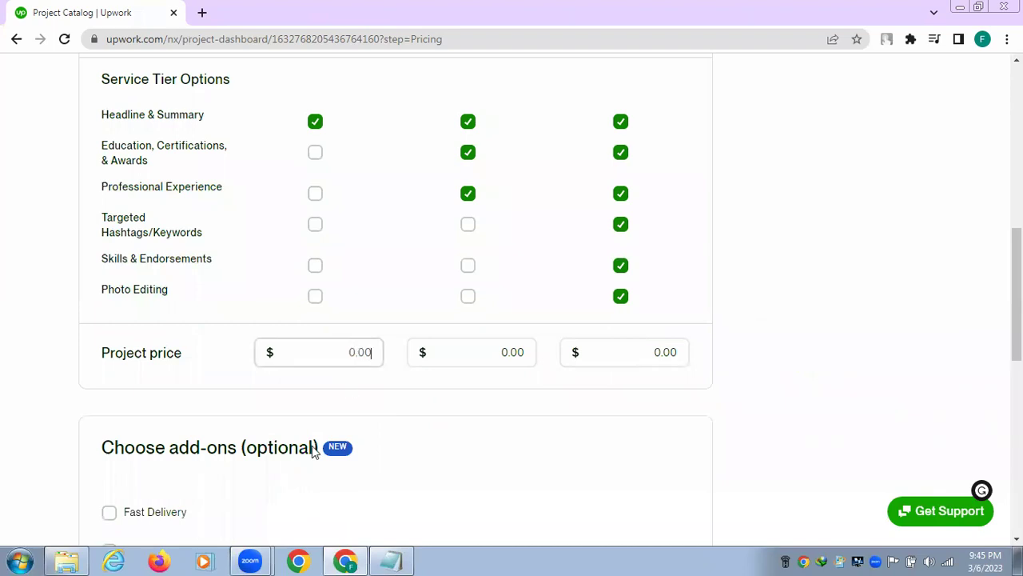
left_click(431, 410)
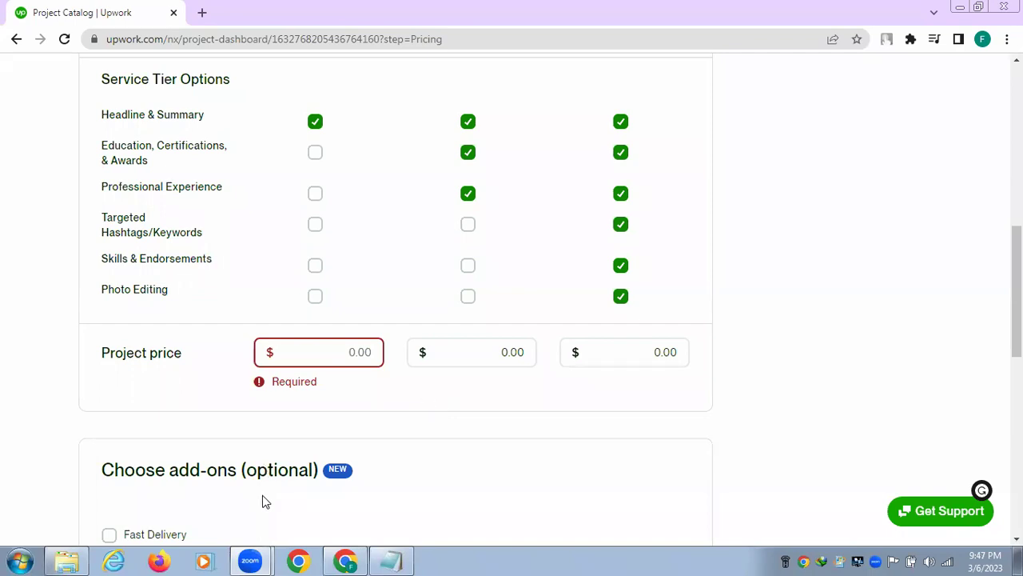
left_click(355, 351)
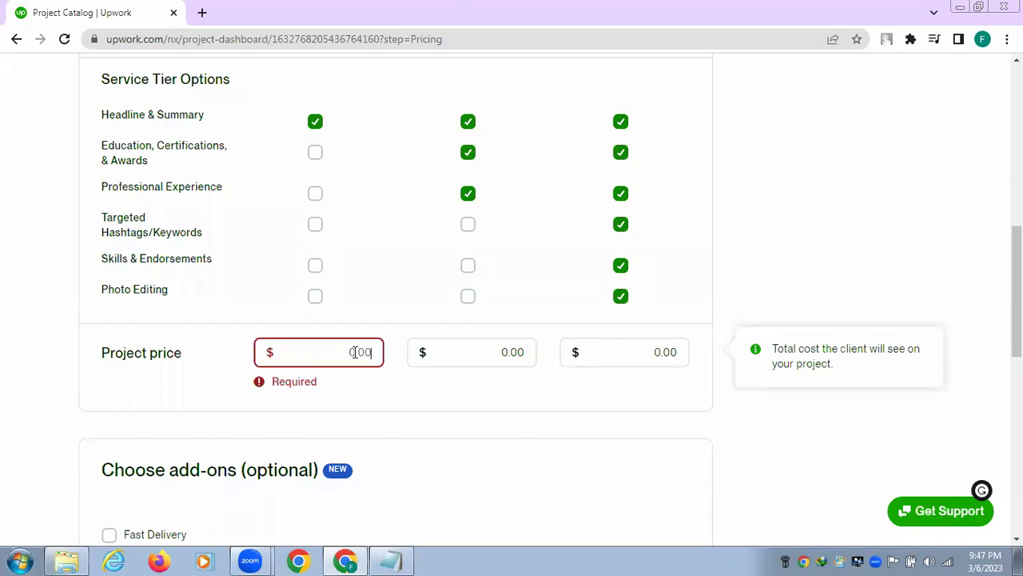
type("15")
left_click(504, 359)
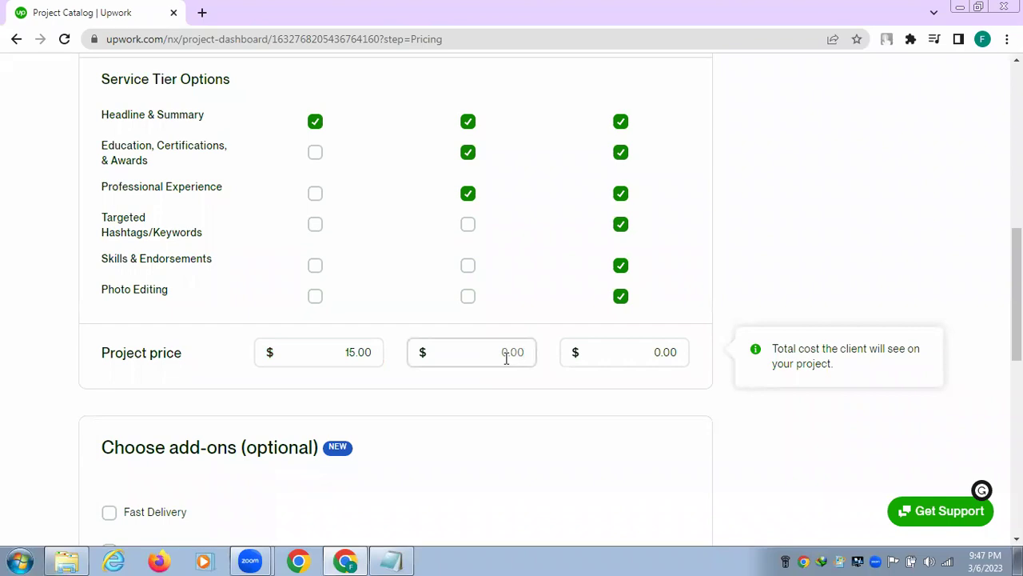
type("20")
left_click(663, 355)
type("30")
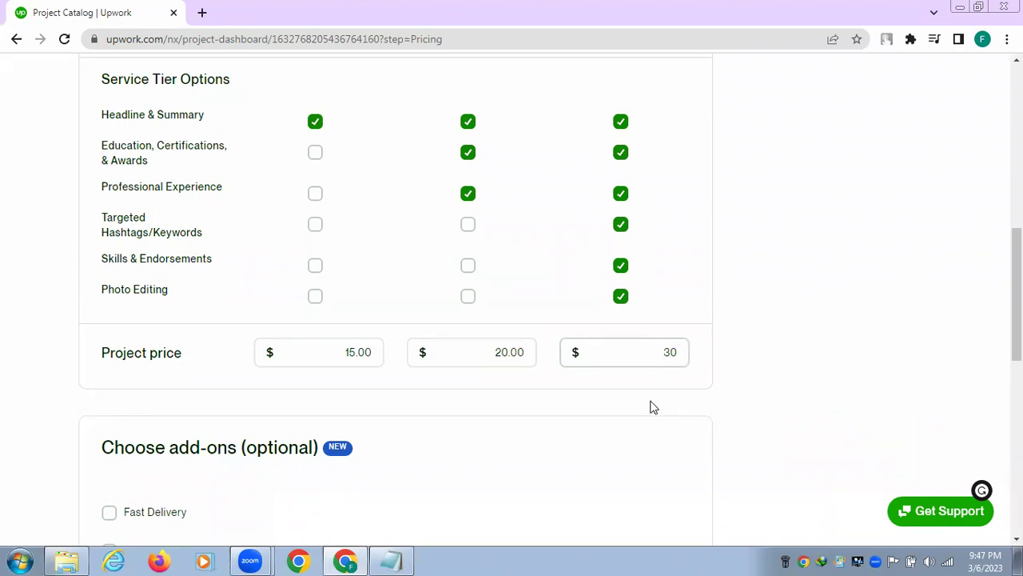
scroll(650, 407, "down", 2)
scroll(650, 403, "down", 2)
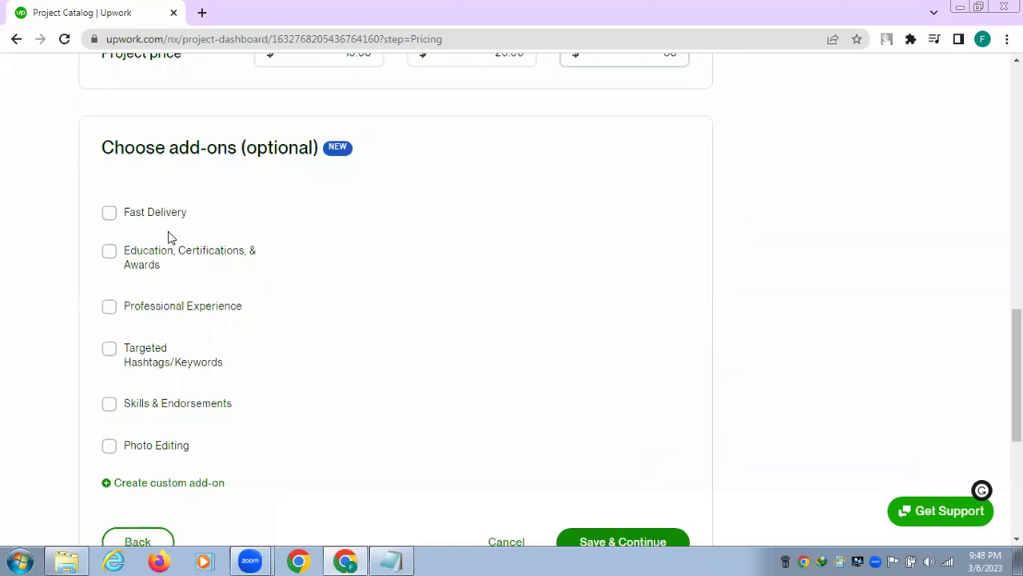
scroll(318, 239, "up", 2)
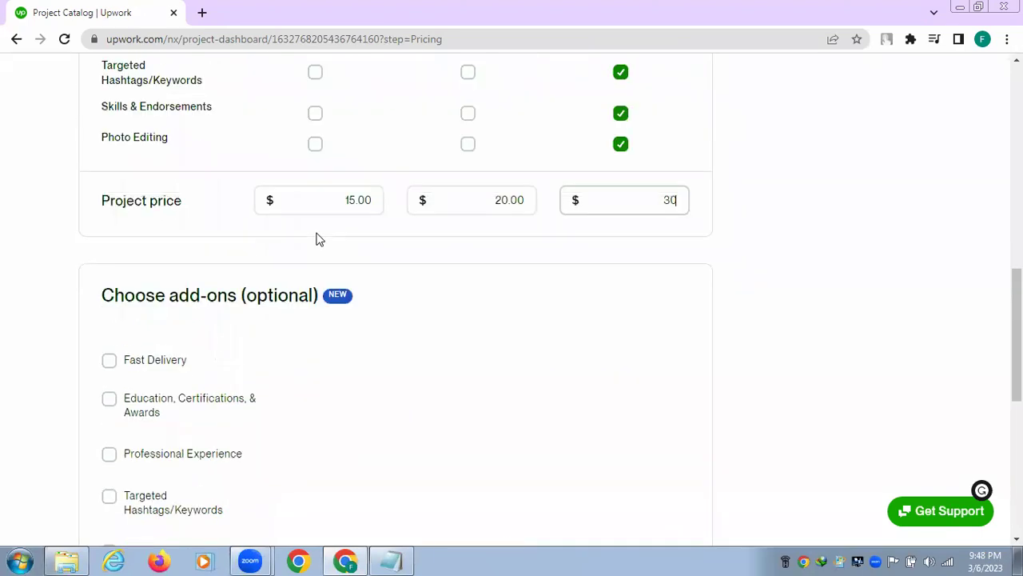
scroll(318, 239, "down", 3)
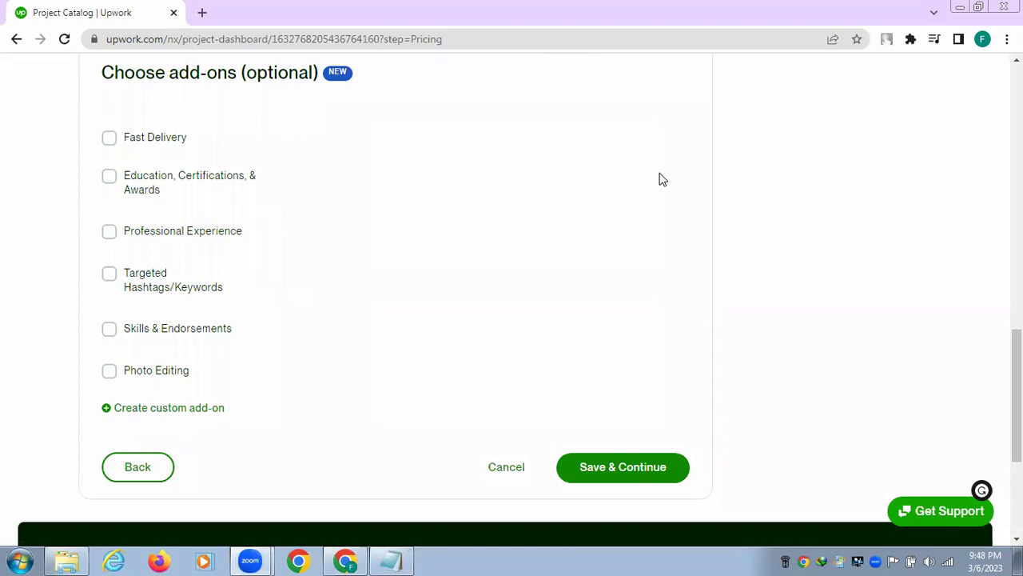
Step: Enable the Fast Delivery add-on and set its delivery days to 1 for Starter, Standard and Advanced
left_click(110, 139)
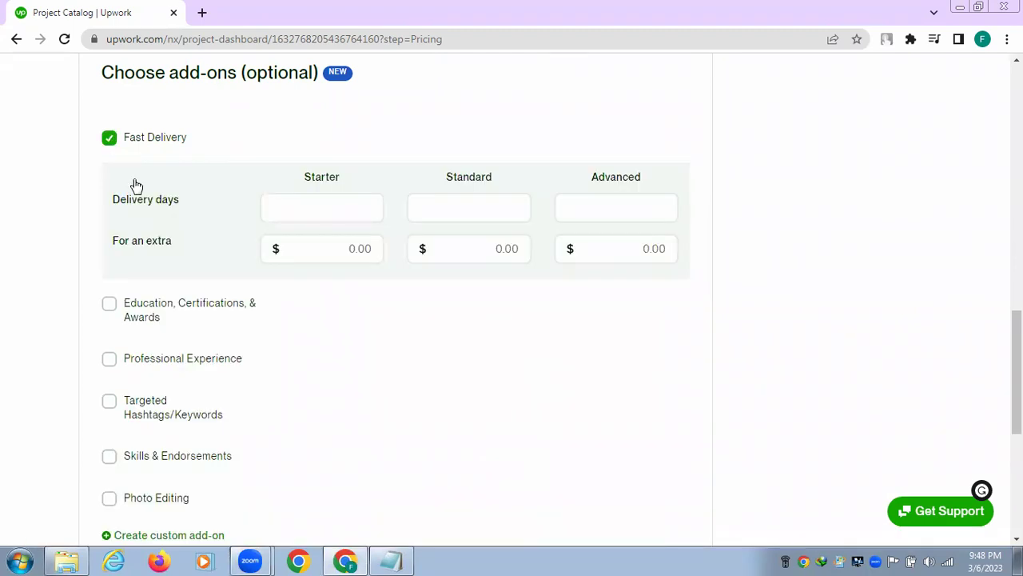
left_click(319, 209)
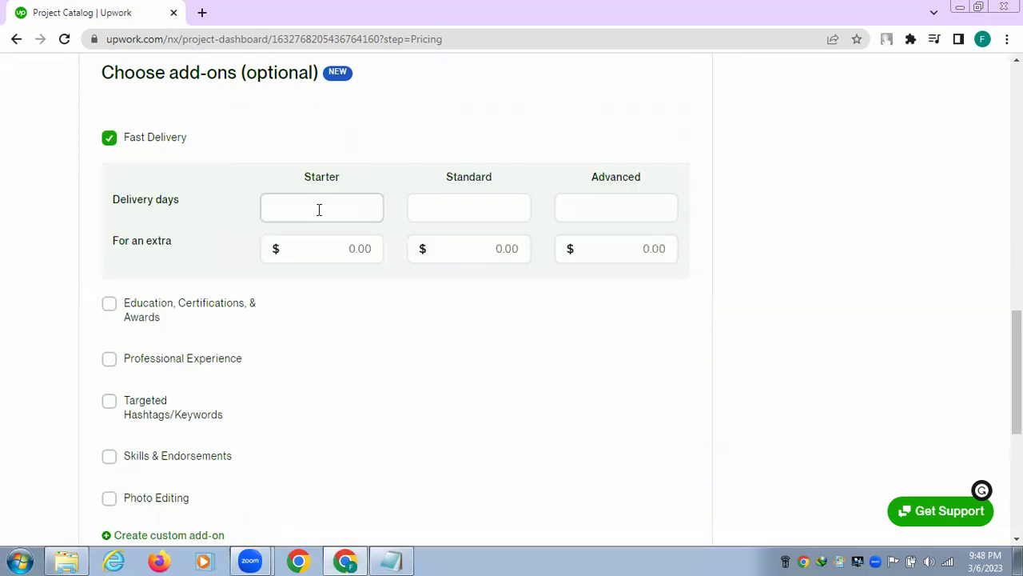
type("1")
left_click(457, 208)
type("1")
left_click(589, 208)
type("1")
Step: Set the extra charge for Fast Delivery to $5 in each of the three tiers
left_click(356, 256)
type("5")
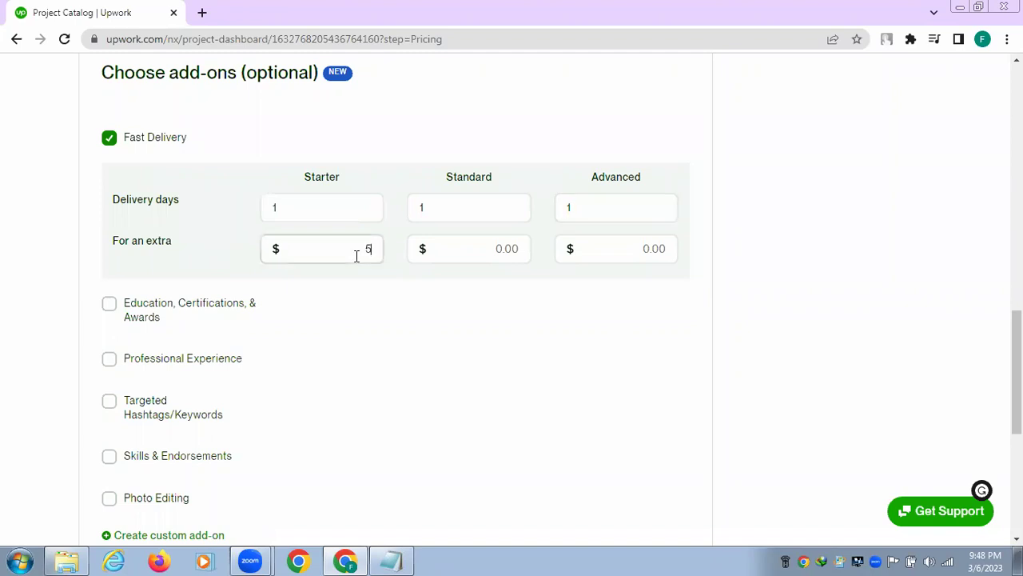
left_click(512, 249)
type("5")
left_click(655, 249)
type("5")
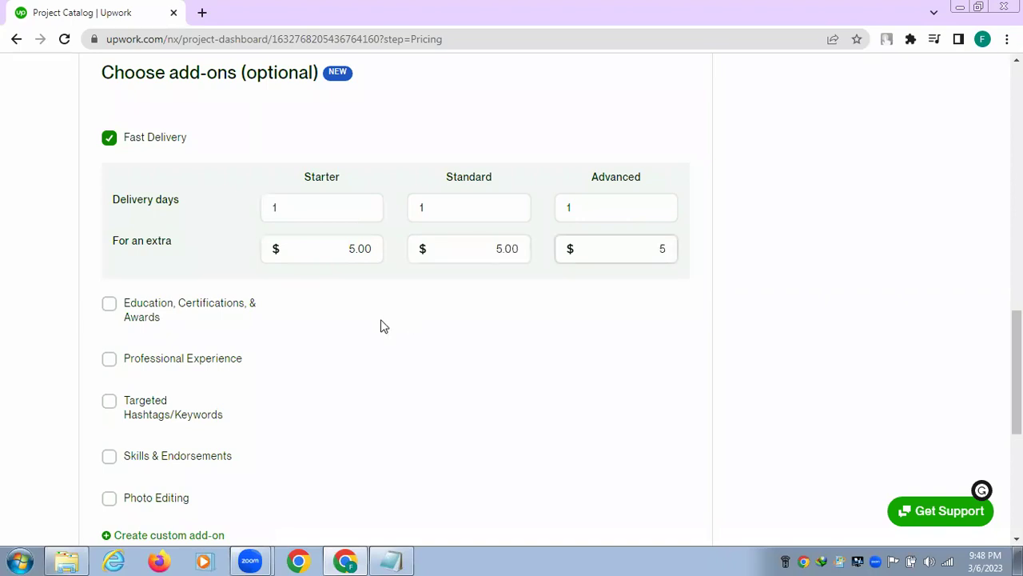
Step: Save the pricing without any further add-ons and continue to the Gallery stage
scroll(381, 326, "down", 1)
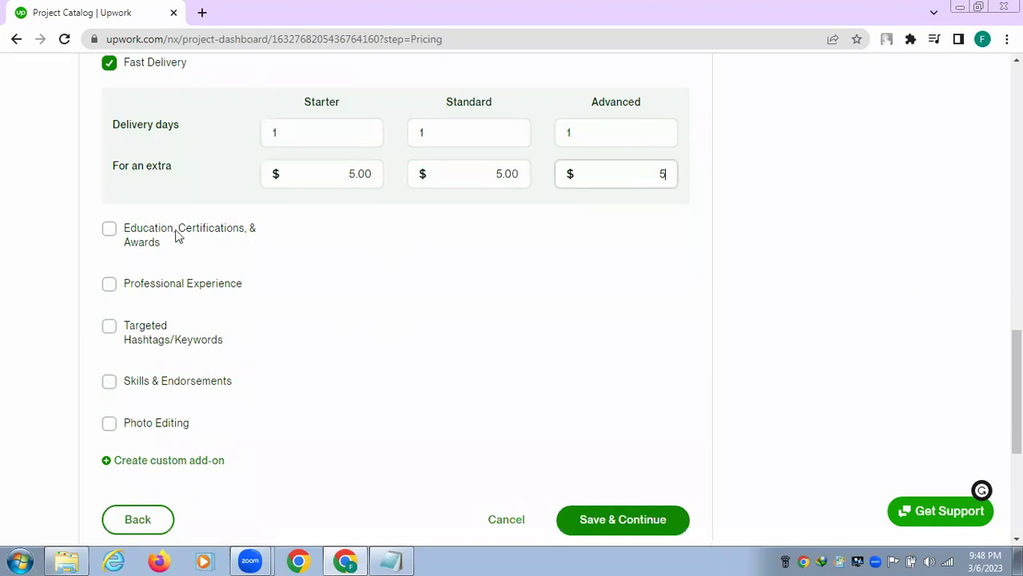
scroll(176, 237, "down", 1)
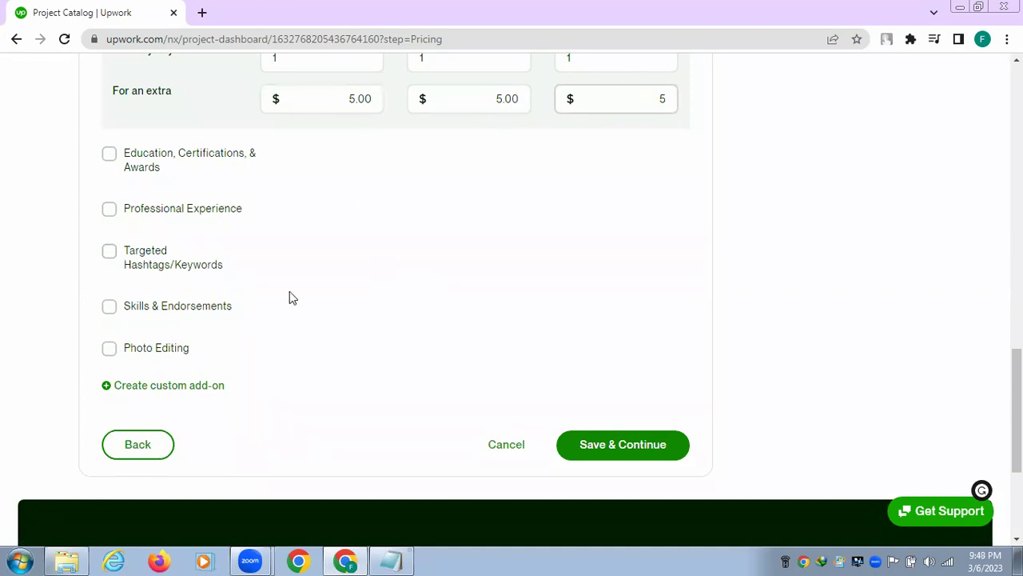
left_click(614, 445)
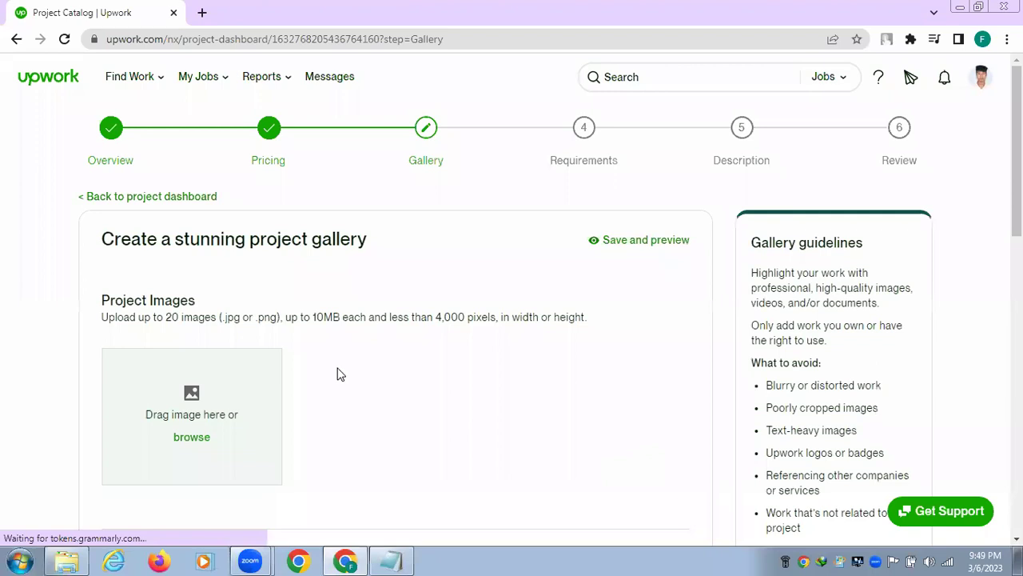
Step: Upload the second LinkedIn banner, "I will create and optimize a professional Linke…", from the Downloads folder as a project image
scroll(338, 372, "down", 1)
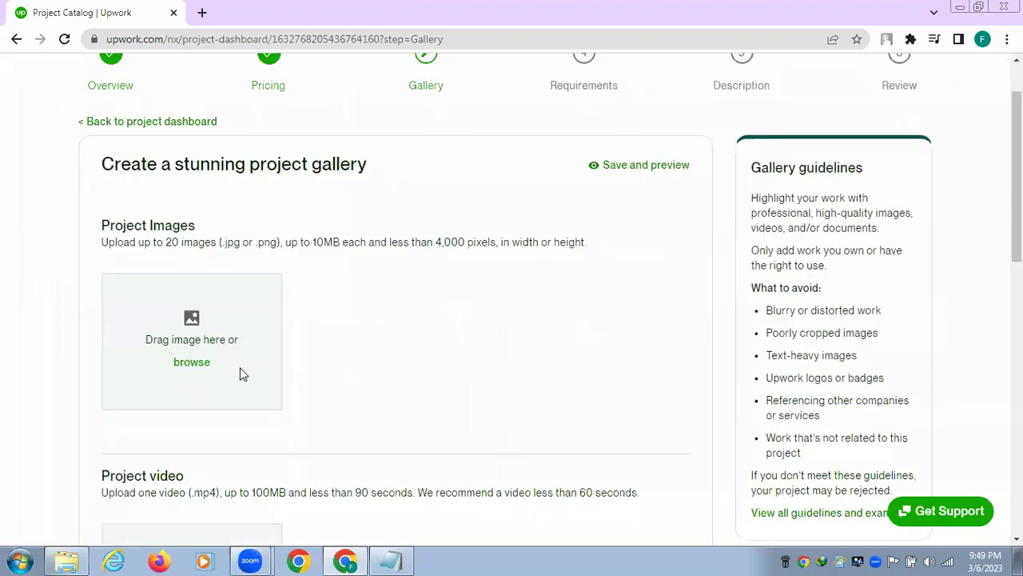
scroll(364, 374, "down", 2)
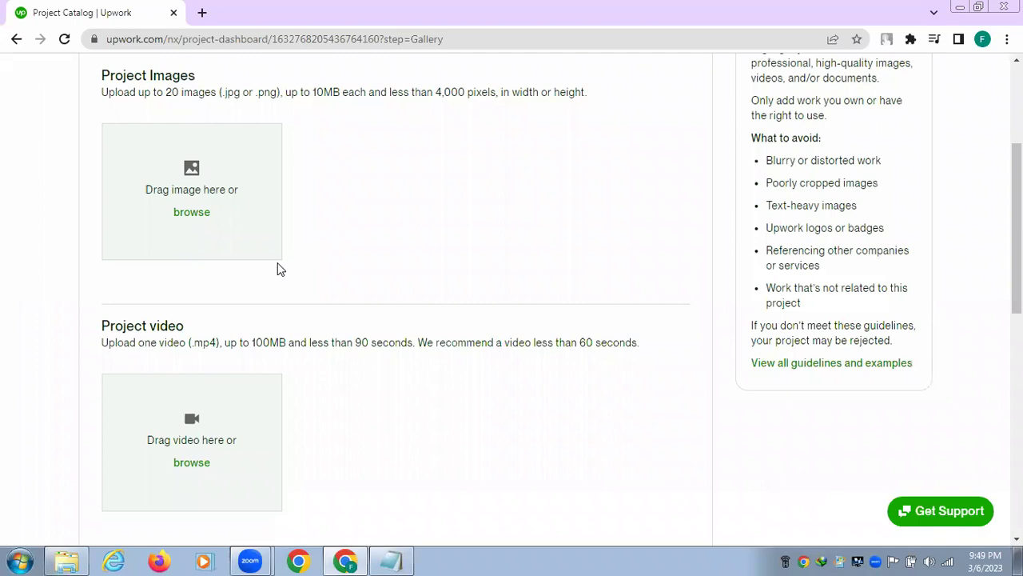
scroll(280, 270, "up", 1)
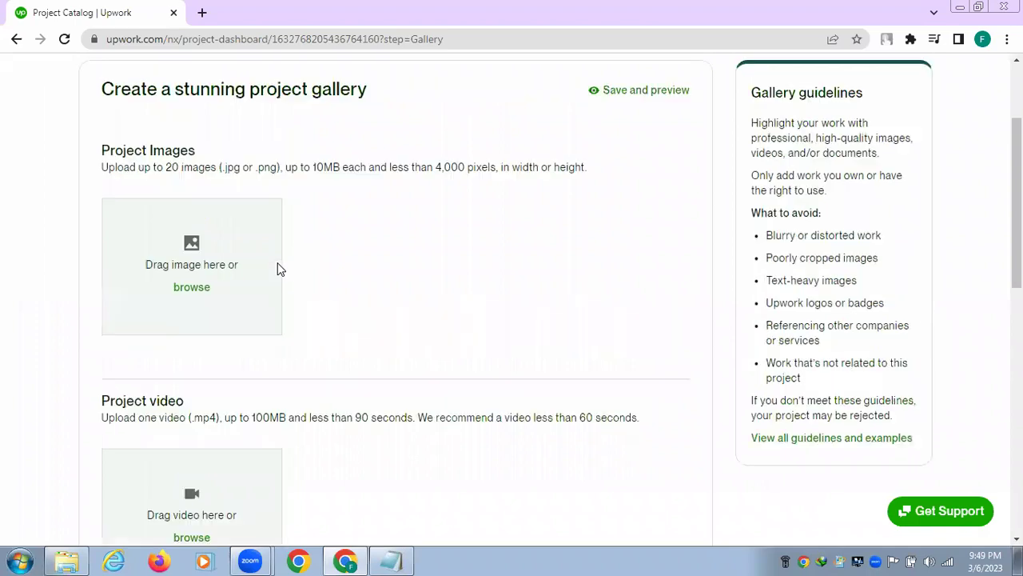
left_click(192, 288)
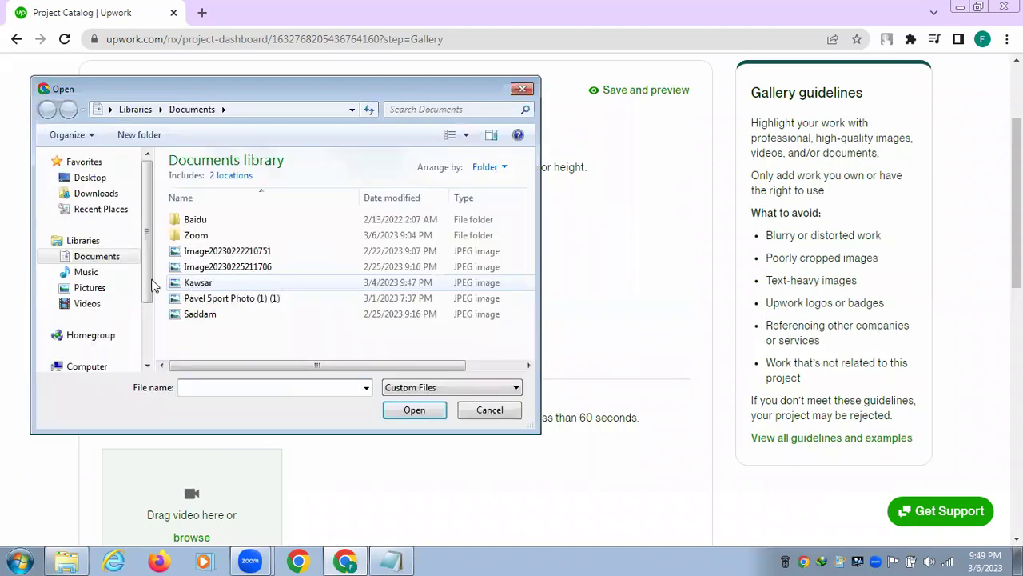
left_click(96, 195)
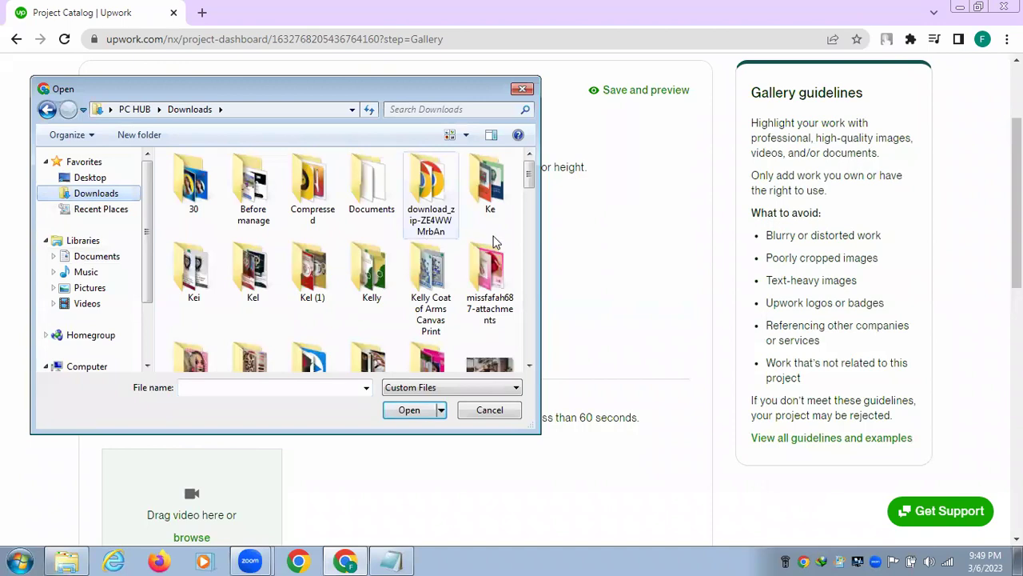
scroll(531, 234, "down", 2)
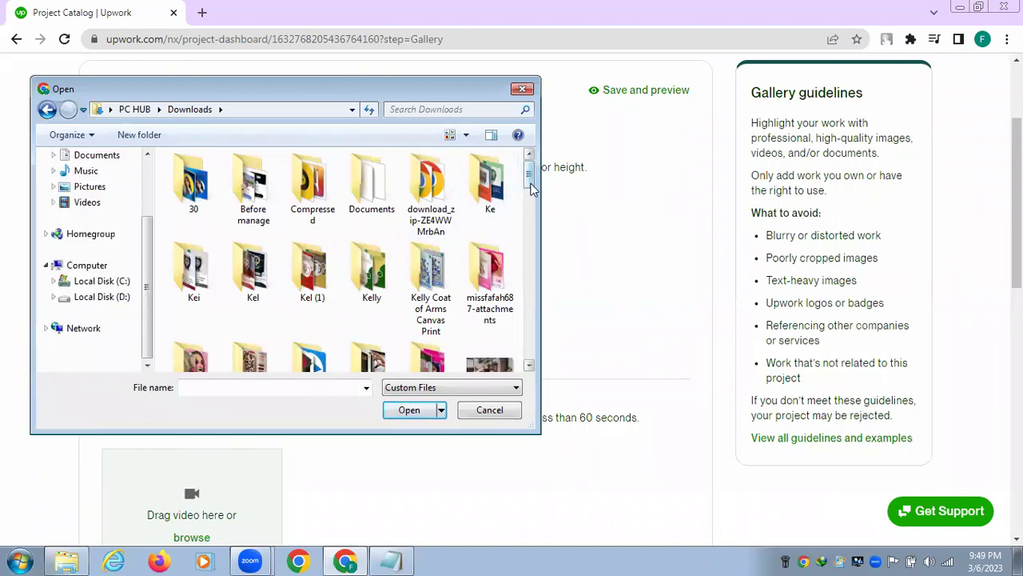
scroll(529, 188, "down", 3)
scroll(530, 240, "down", 10)
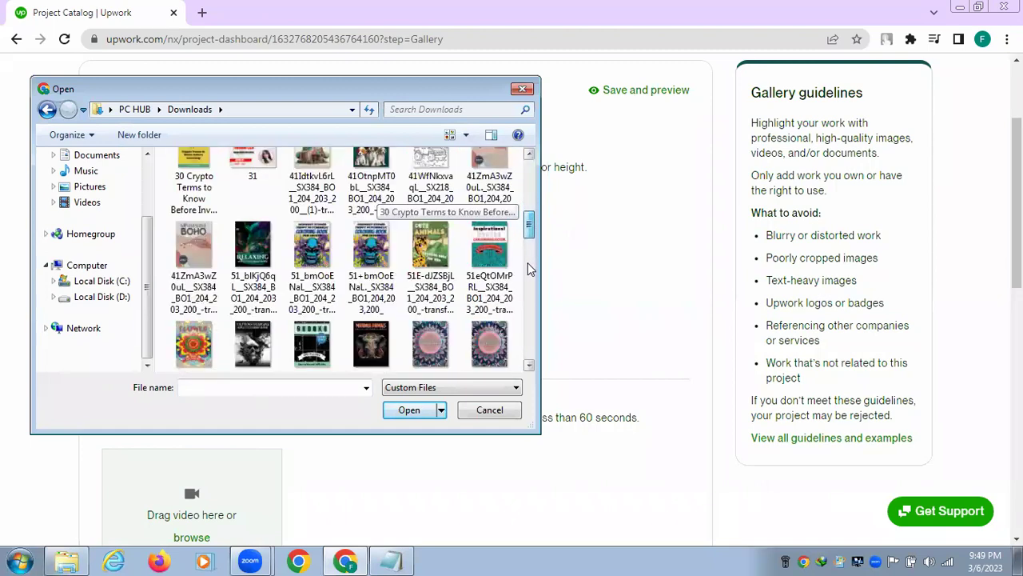
scroll(528, 295, "down", 3)
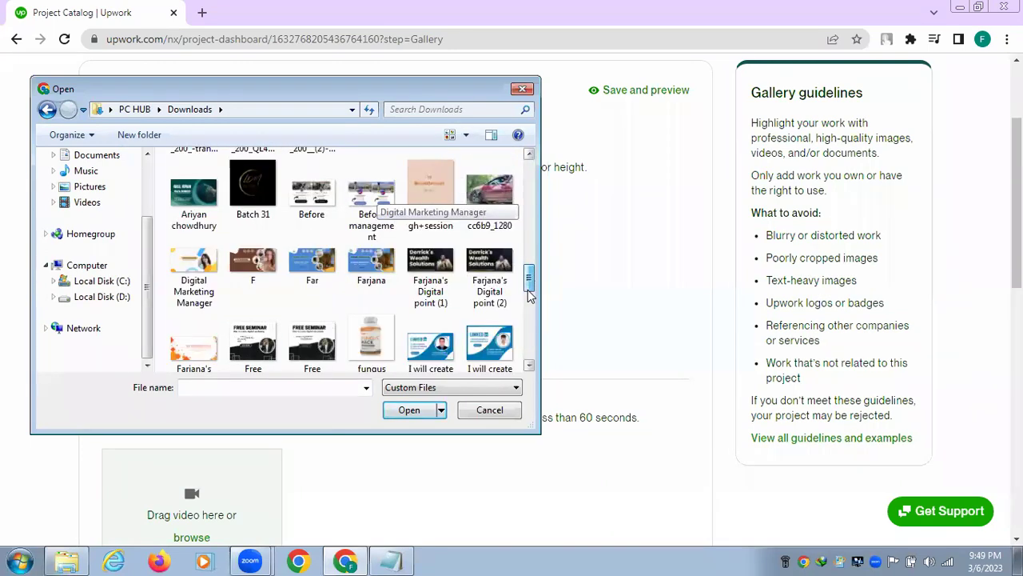
left_click(497, 345)
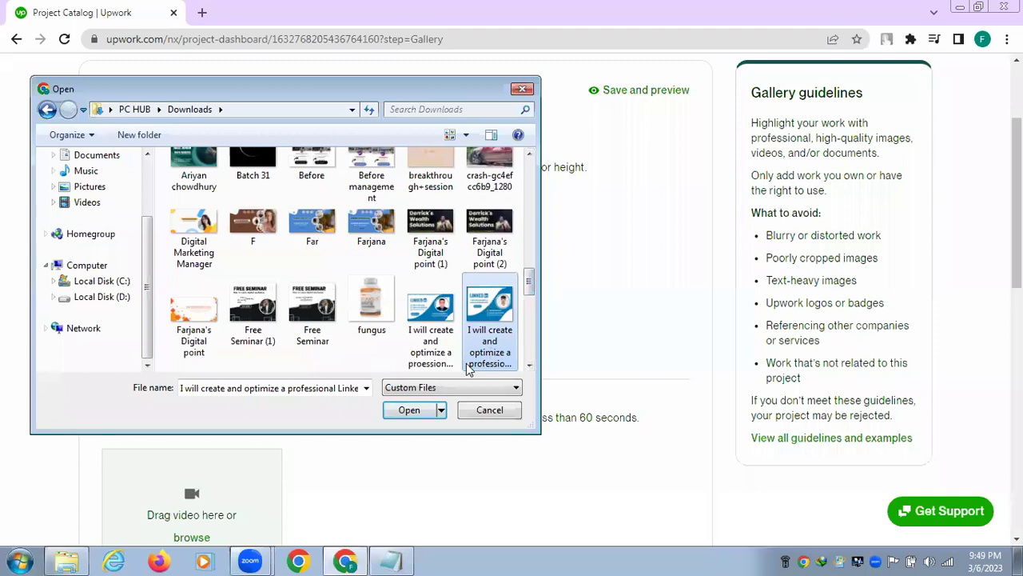
left_click(408, 410)
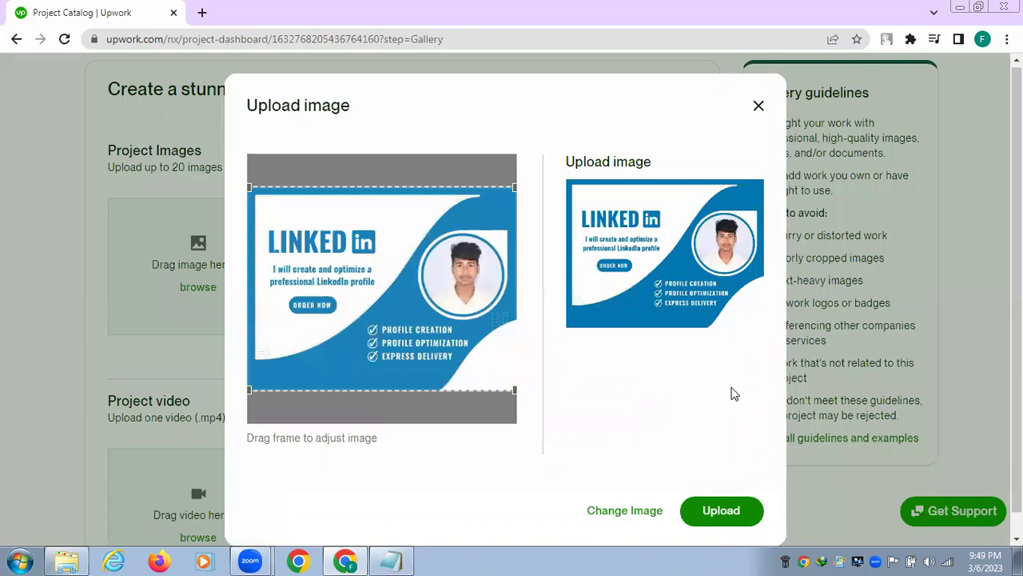
scroll(734, 393, "down", 1)
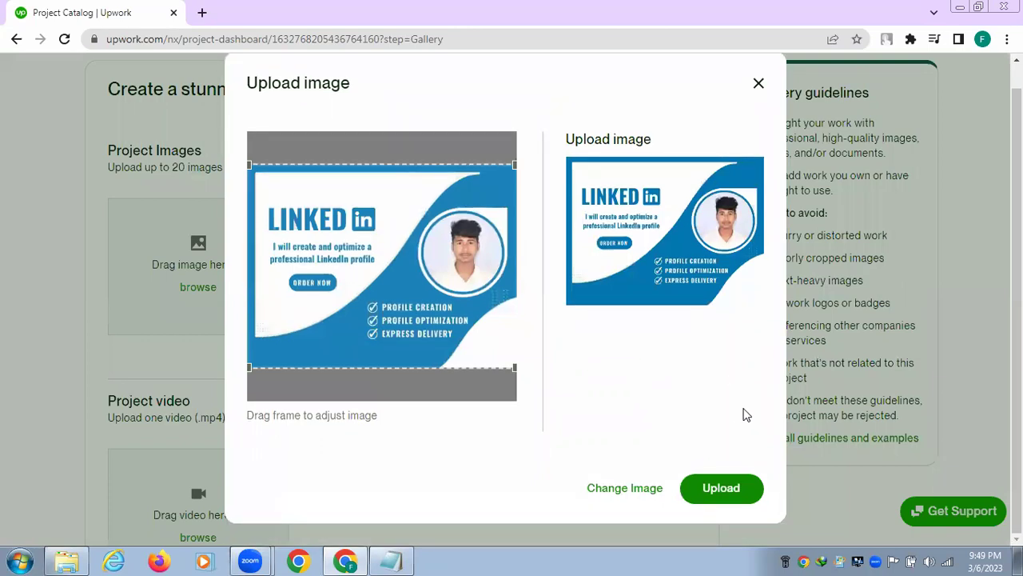
left_click(717, 481)
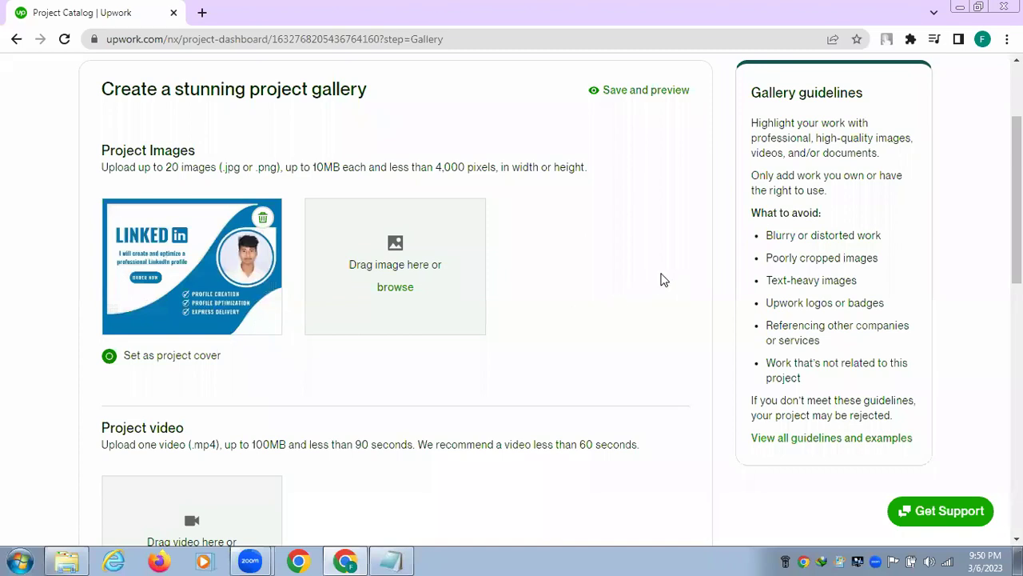
Step: Skip the project video and sample documents and continue to the Requirements stage
scroll(692, 276, "down", 2)
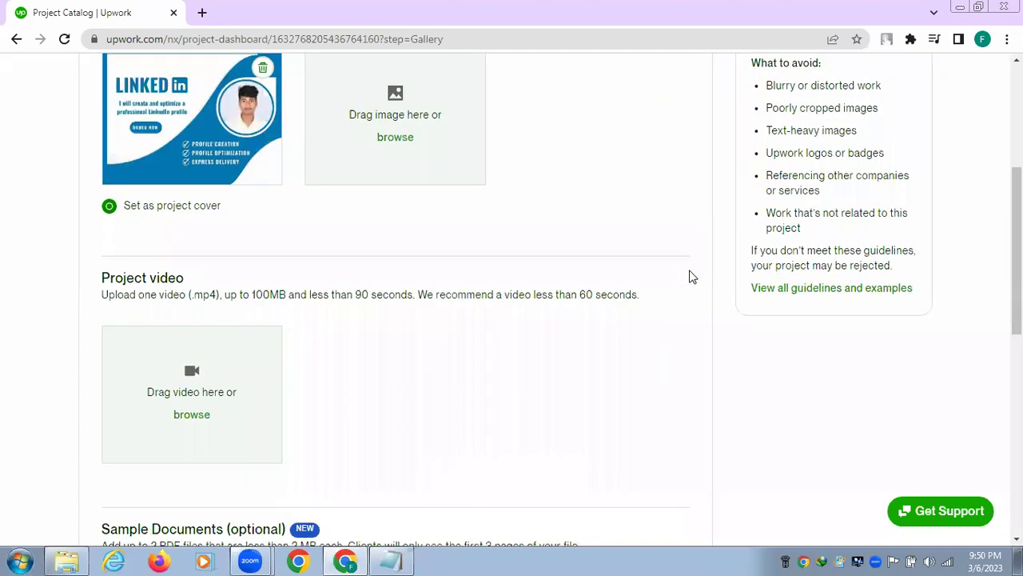
scroll(692, 277, "down", 3)
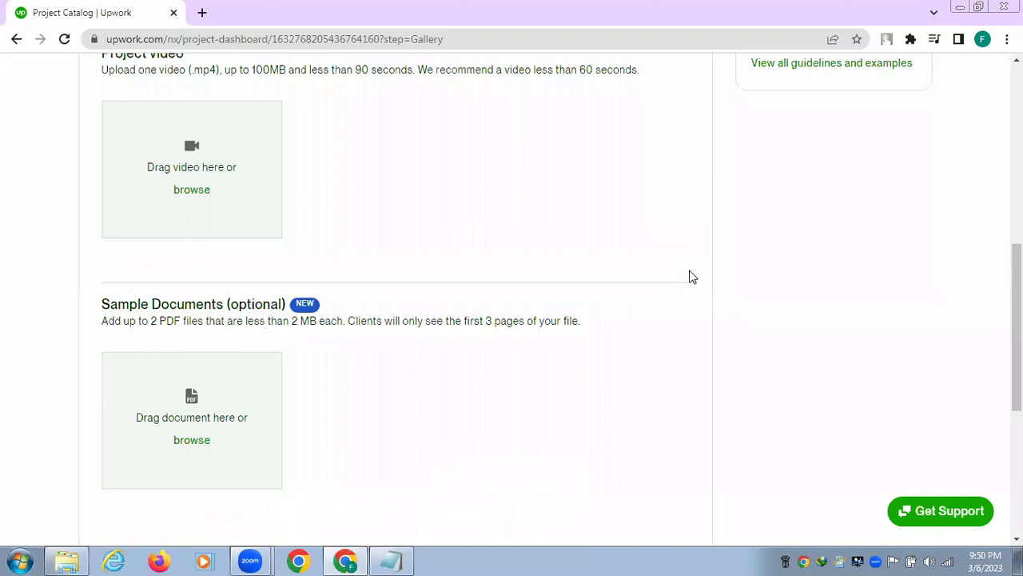
scroll(691, 277, "down", 1)
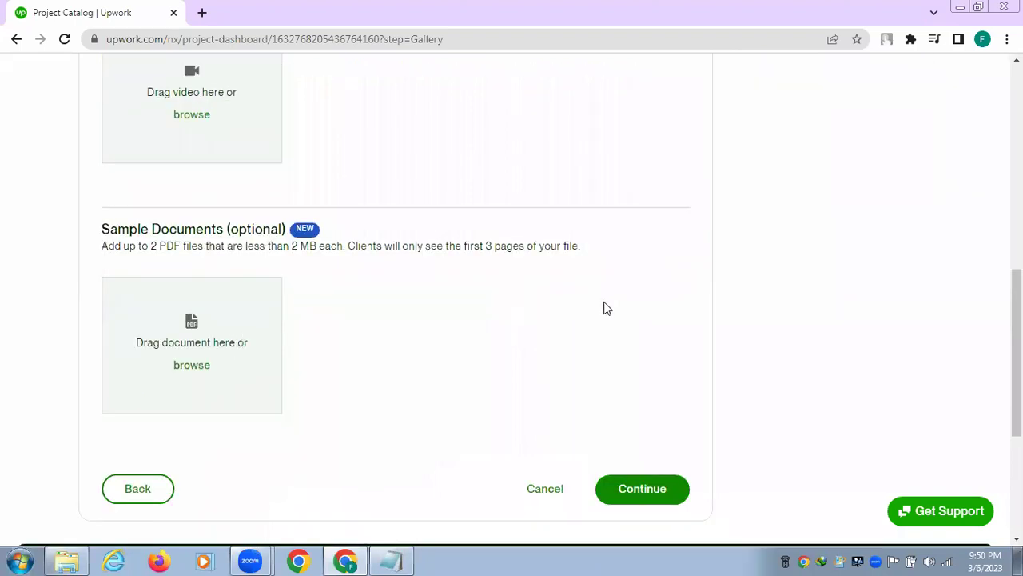
scroll(632, 299, "down", 2)
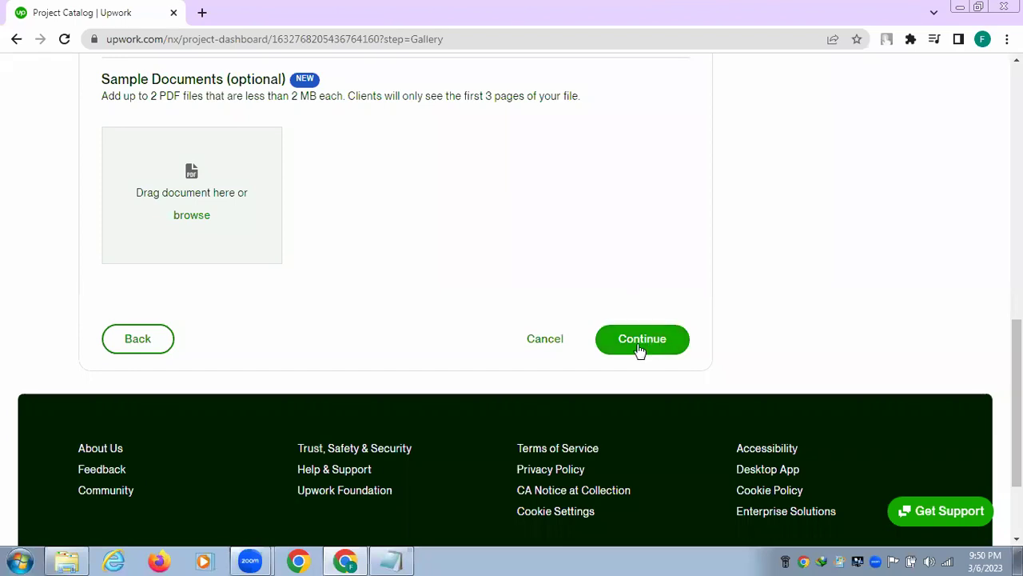
left_click(640, 351)
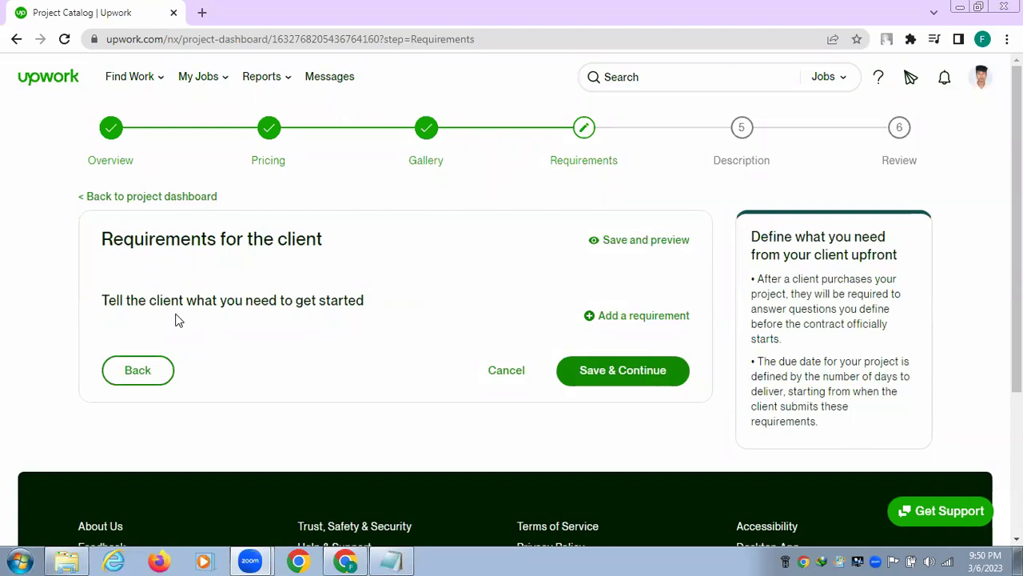
Step: Start a new client requirement with the question "What will you need to start the work?"
left_click(622, 316)
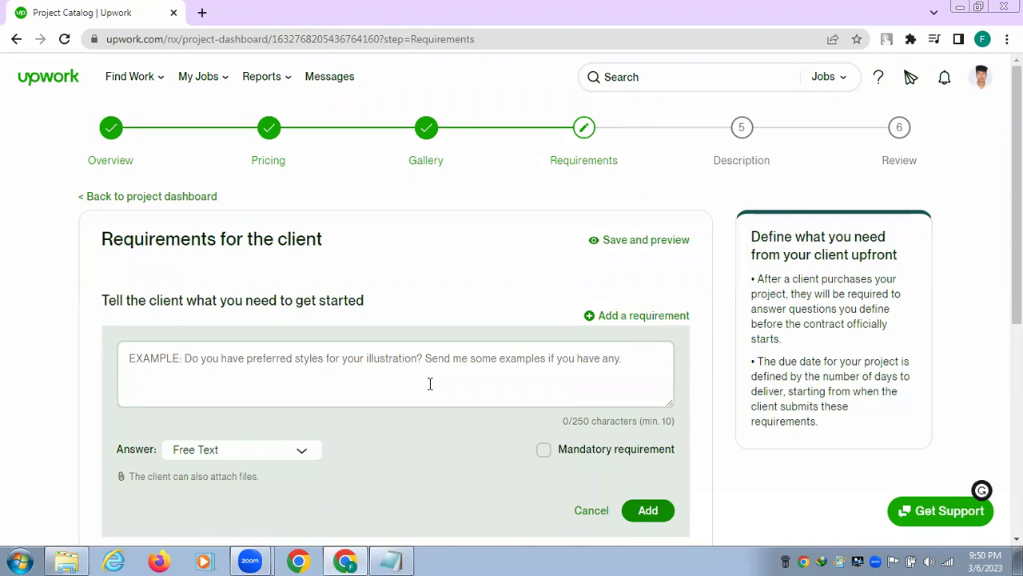
type("W")
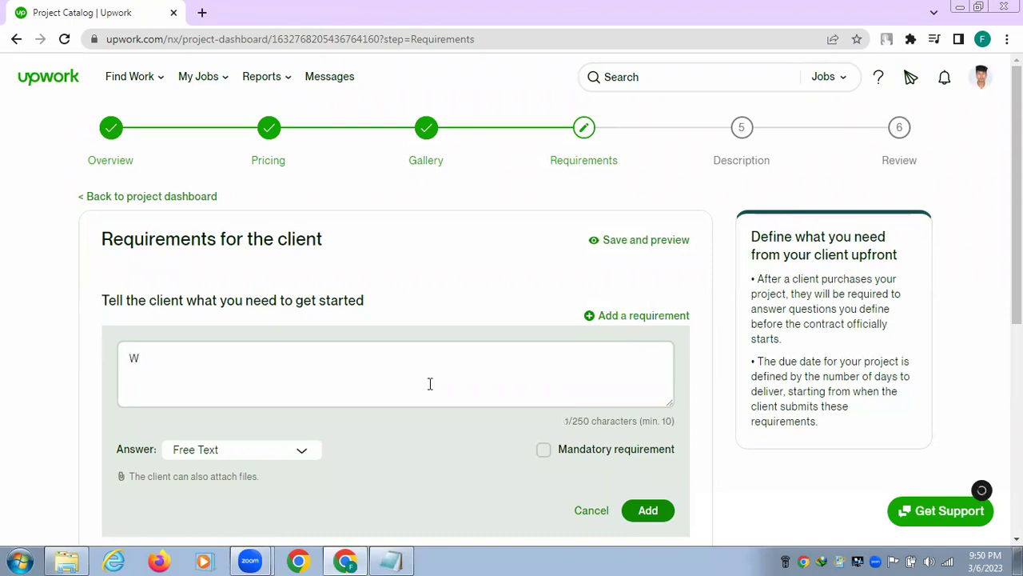
type("hat will you need t")
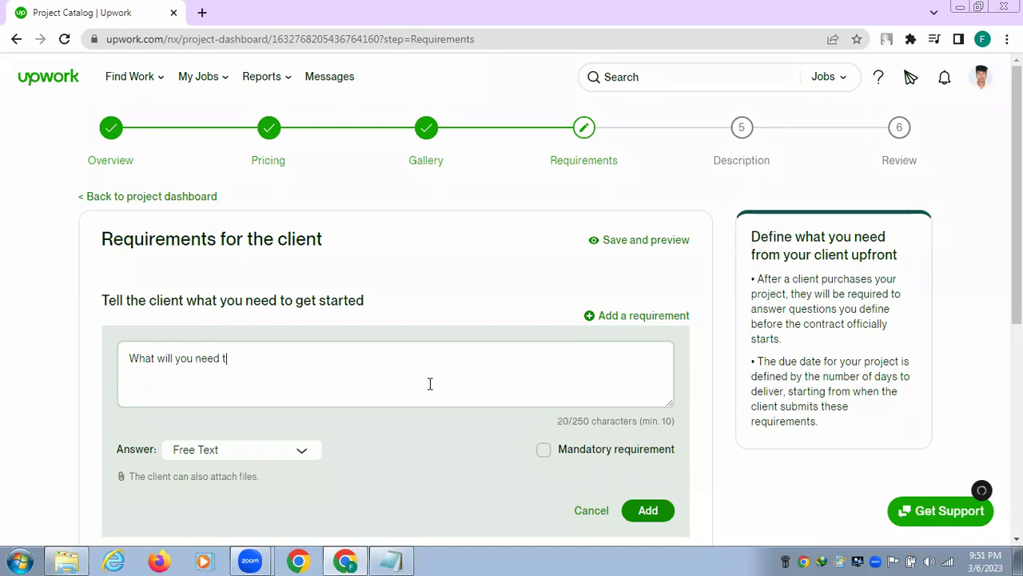
type("o st")
type("ar")
type("t t")
type("he")
type("der")
key("BackSpace")
key("BackSpace")
key("BackSpace")
key("BackSpace")
key("BackSpace")
type("wrk?")
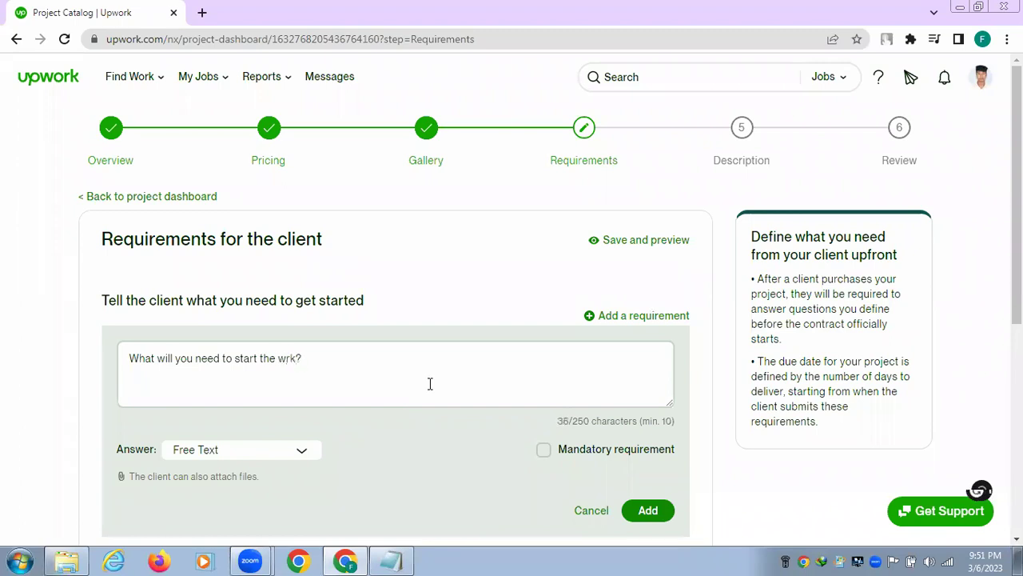
left_click(429, 384)
key("Left")
key("Left")
key("Left")
type("o")
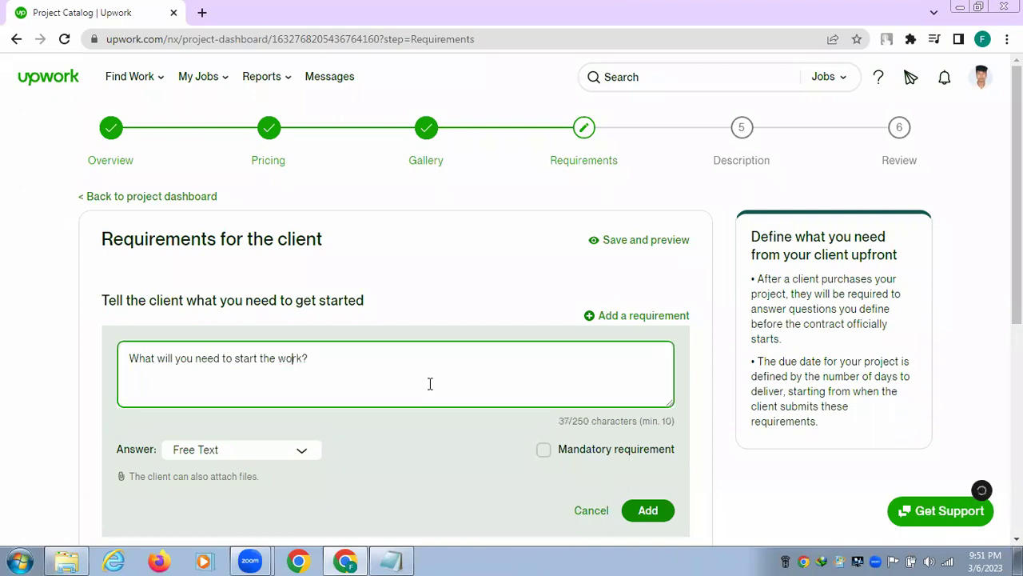
Step: Begin a second line in the requirement with "Ans. To start the work I'll need your"
key("Right")
key("Right")
key("Right")
key("Return")
type("Ans.")
type(" I'")
key("BackSpace")
key("BackSpace")
type("To start the work I'll need your ")
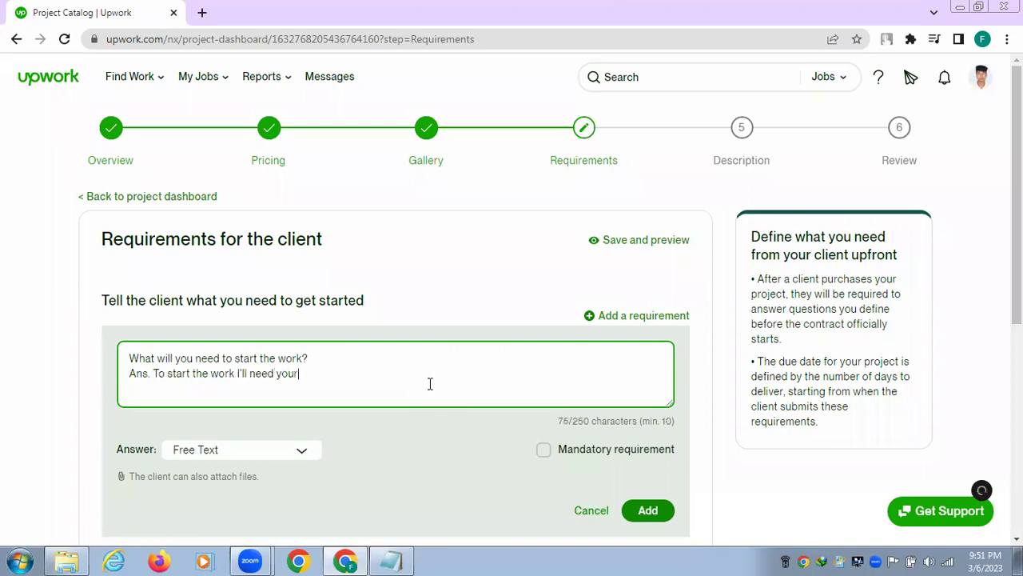
Step: Continue the requirement's answer with "mail id, your education, skill"
type("mail id, you")
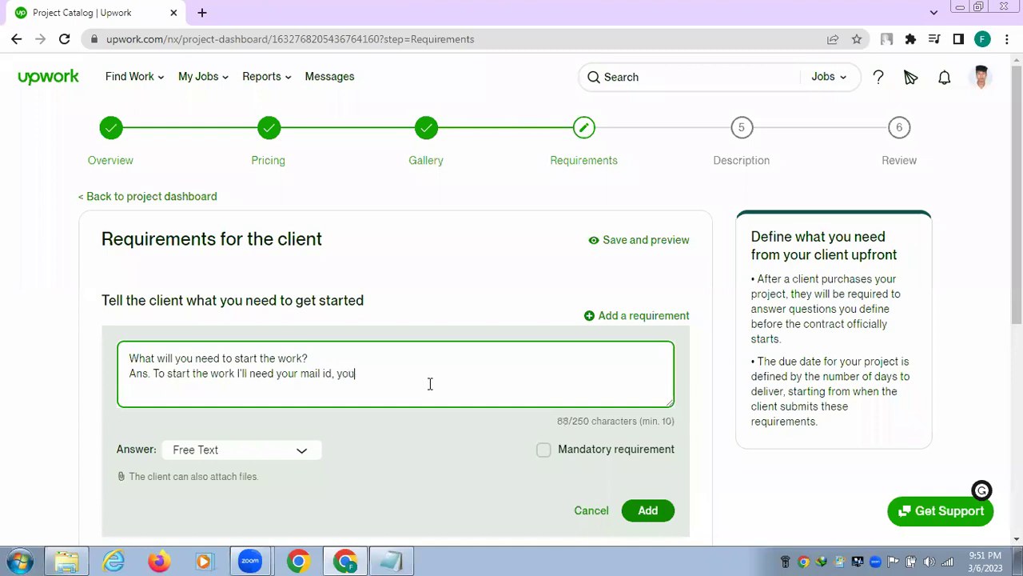
type("r website")
key("BackSpace")
key("BackSpace")
key("BackSpace")
key("BackSpace")
key("BackSpace")
key("BackSpace")
key("BackSpace")
type("edu")
type("cat")
type("i")
type("on")
type(", ")
type("sk")
type("ill.")
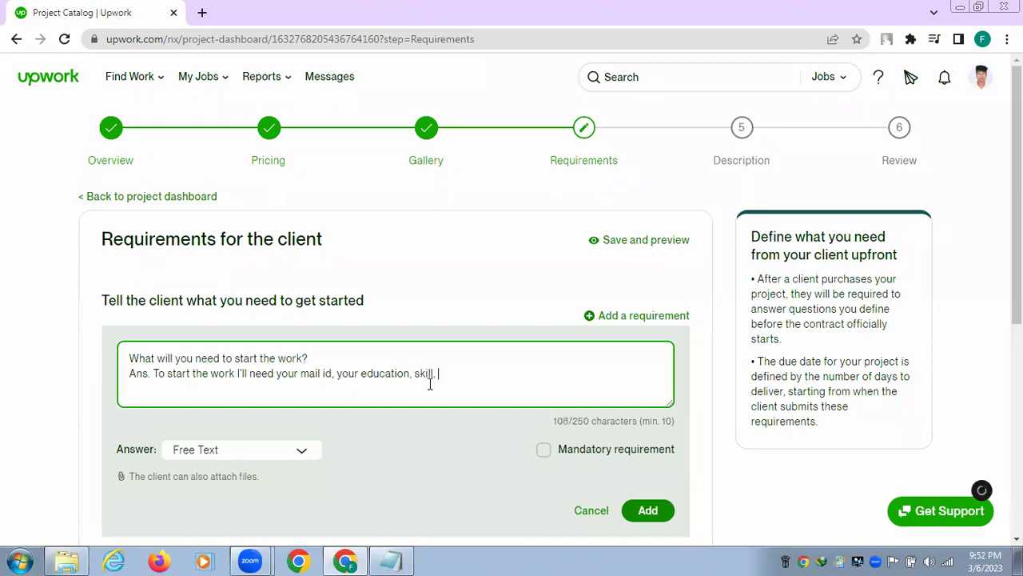
Step: Complete the requirement's answer with "work experience and certificates you want to add."
type(" work experience")
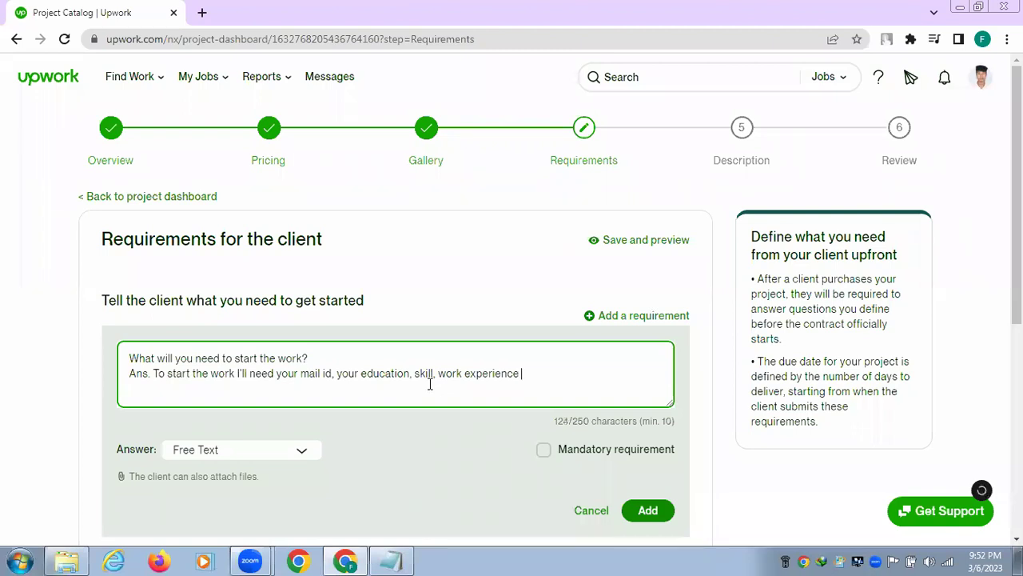
type("and certificates you e")
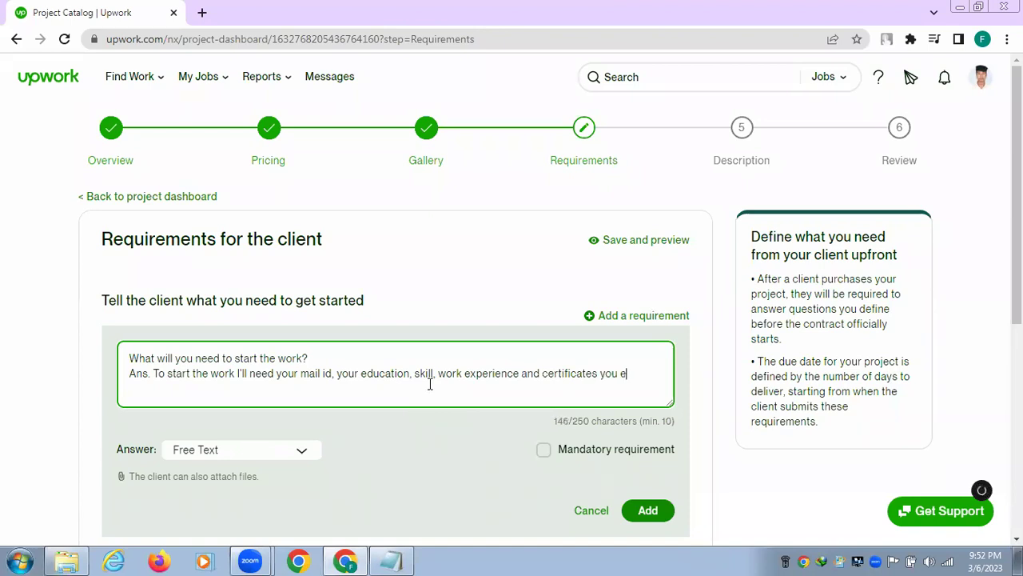
key("BackSpace")
type("want to add.")
scroll(662, 400, "down", 2)
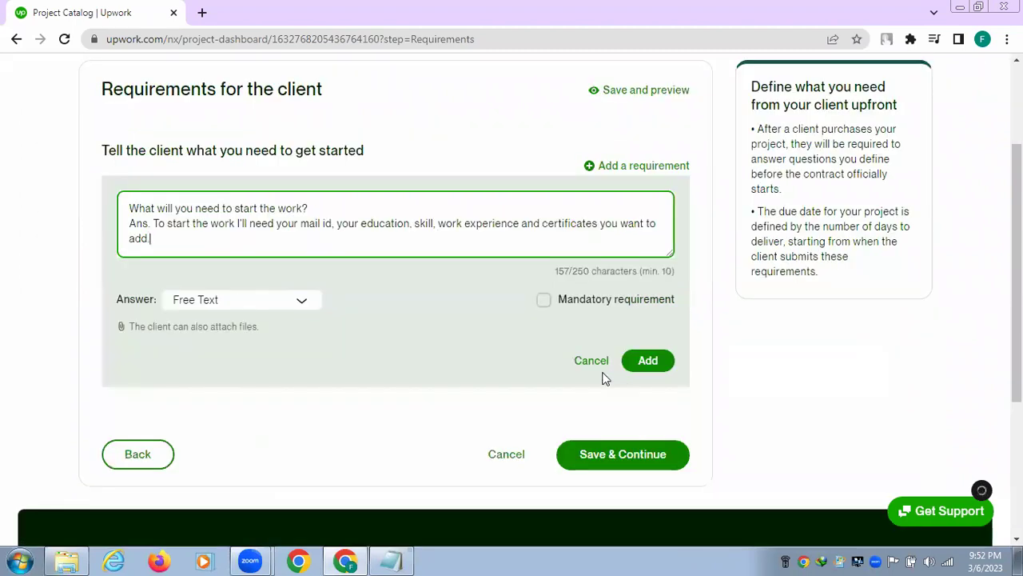
Step: Make the client requirement mandatory and prefix its question with "Q."
left_click(543, 301)
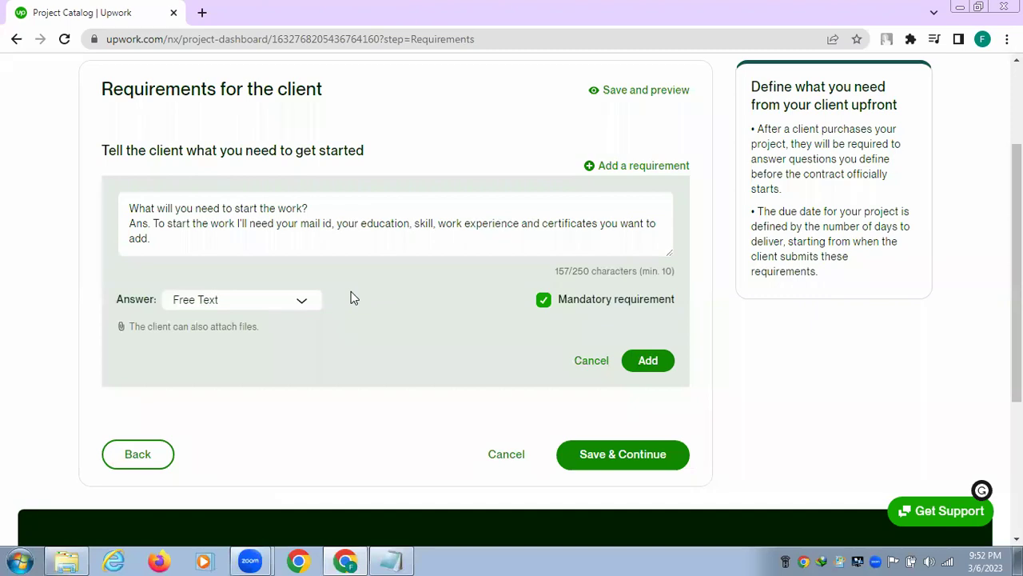
left_click(130, 205)
type("Q.")
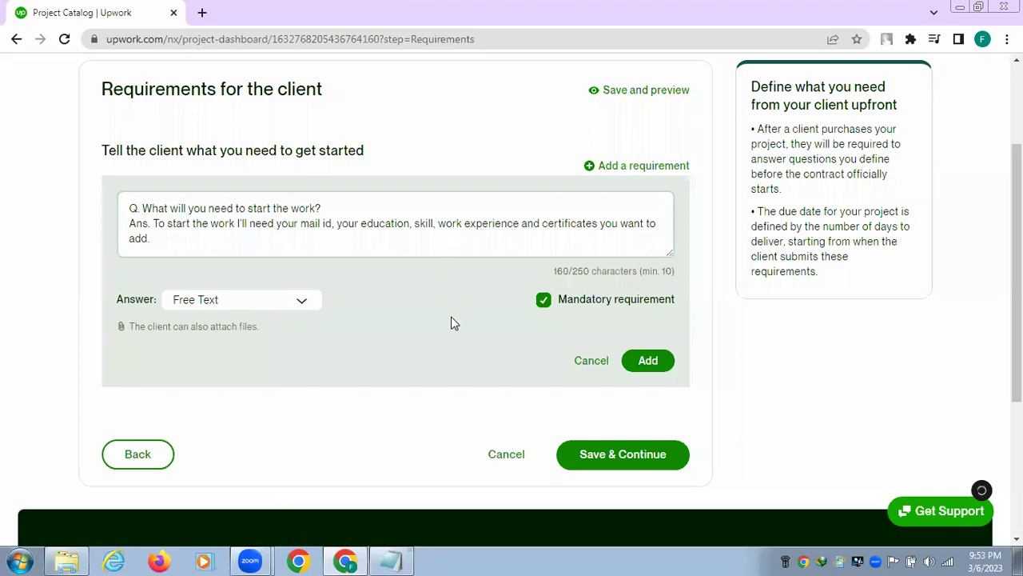
Step: Add the requirement to the project and save it to continue to the project description
left_click(648, 363)
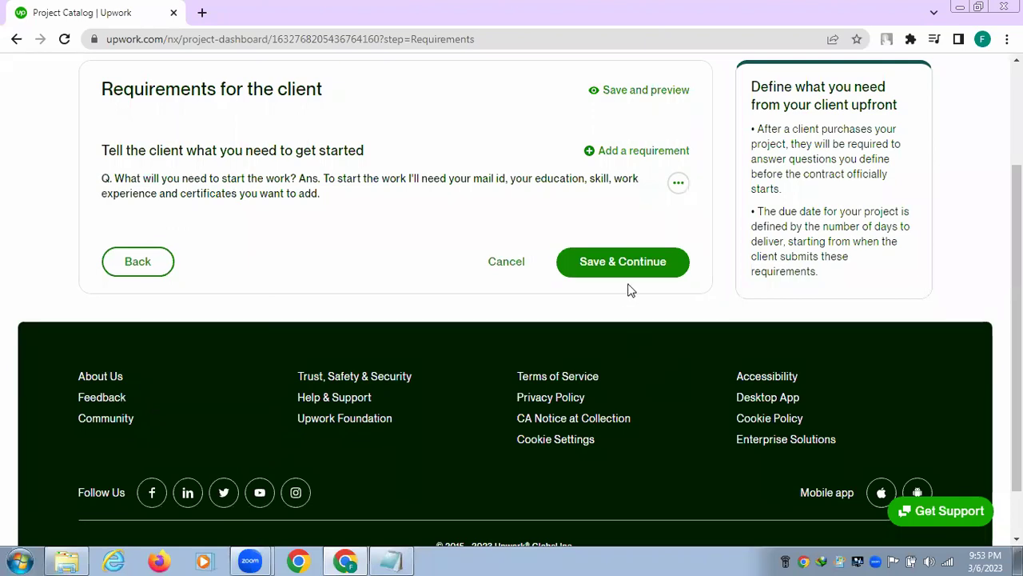
left_click(605, 269)
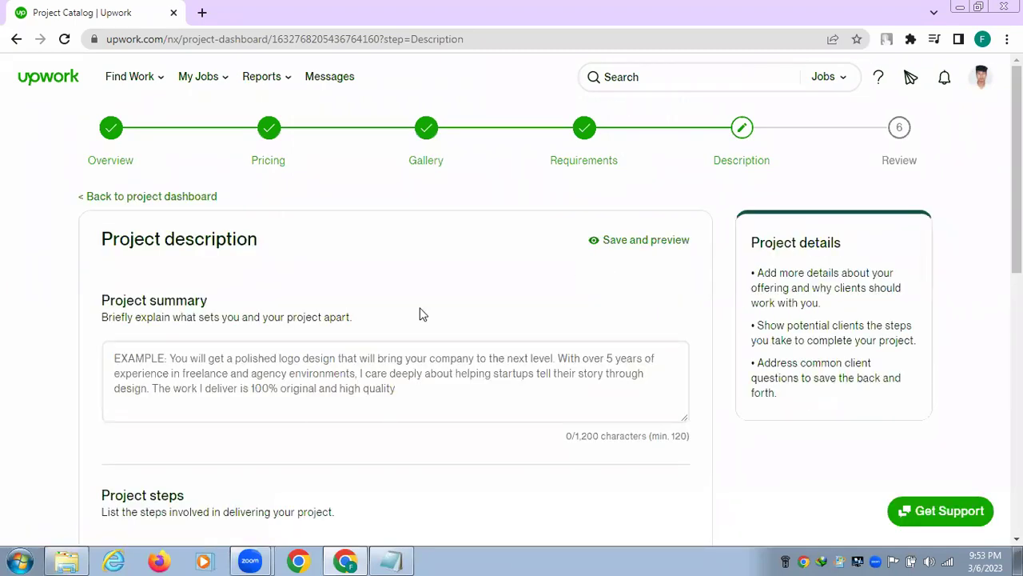
Step: Switch to the gig notes in Notepad and copy the description from "A LinkedIn profile isn't just" through "100% Satisfaction Guaranteed"
left_click(214, 396)
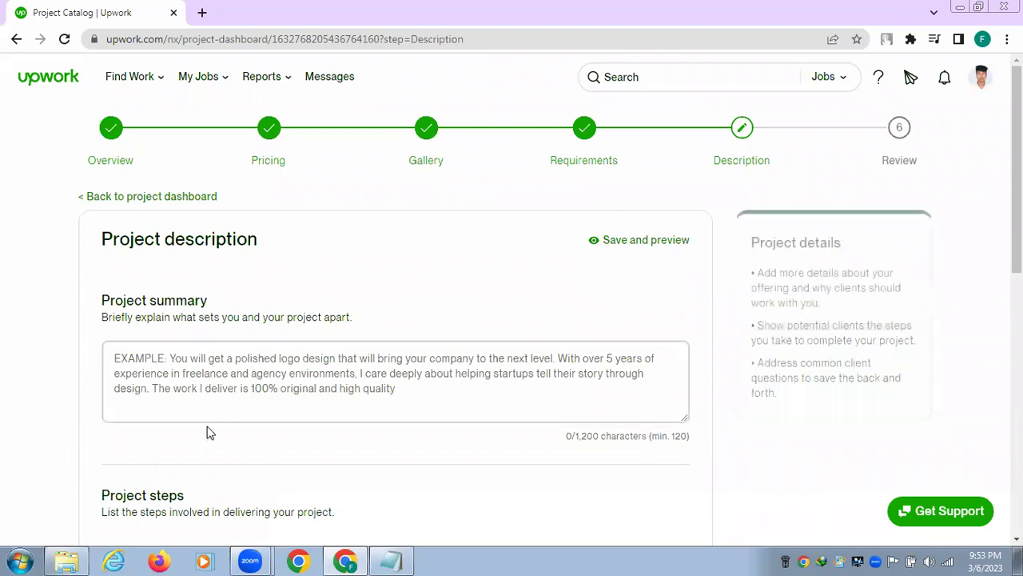
left_click(270, 436)
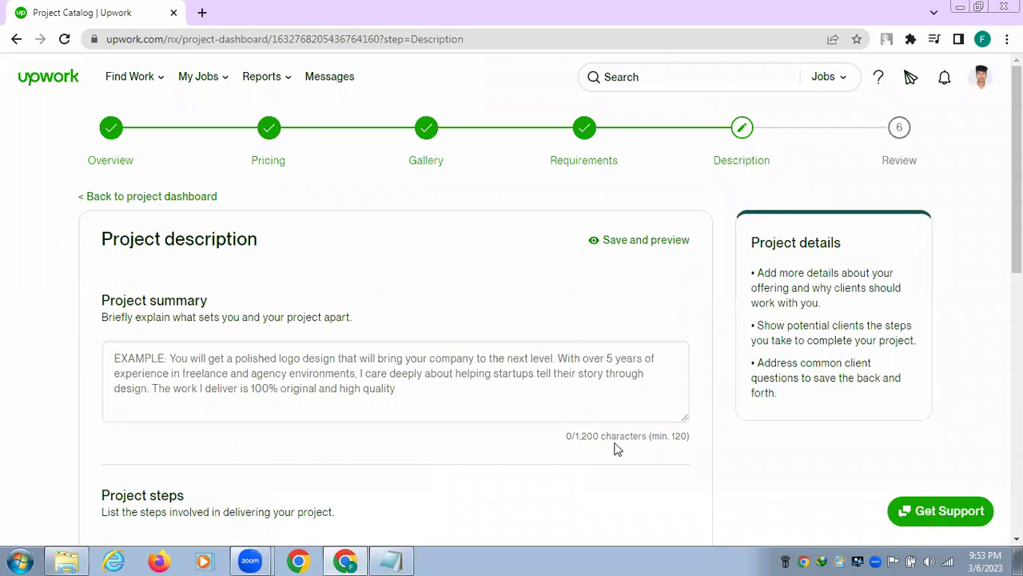
left_click(392, 560)
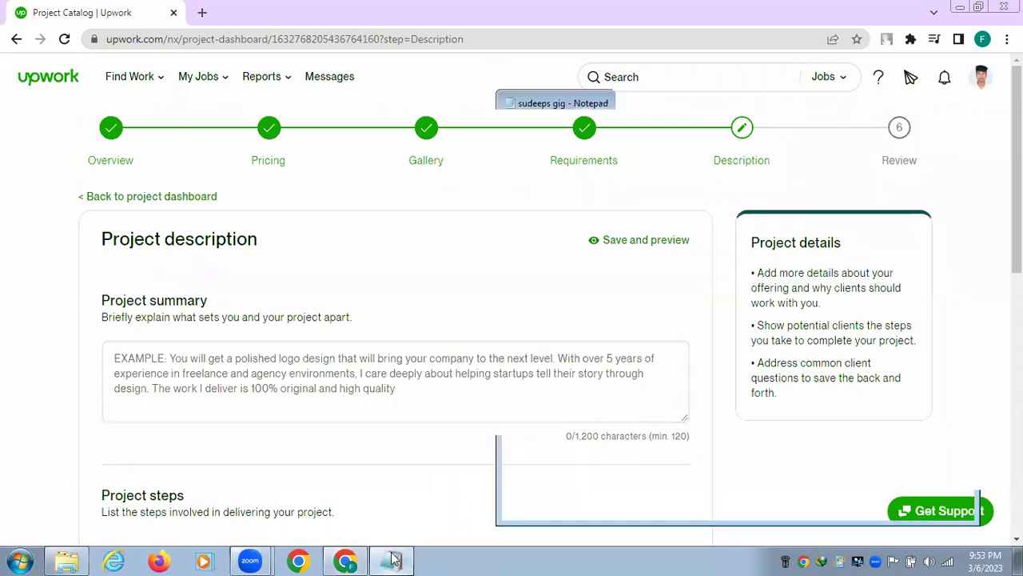
scroll(652, 354, "up", 8)
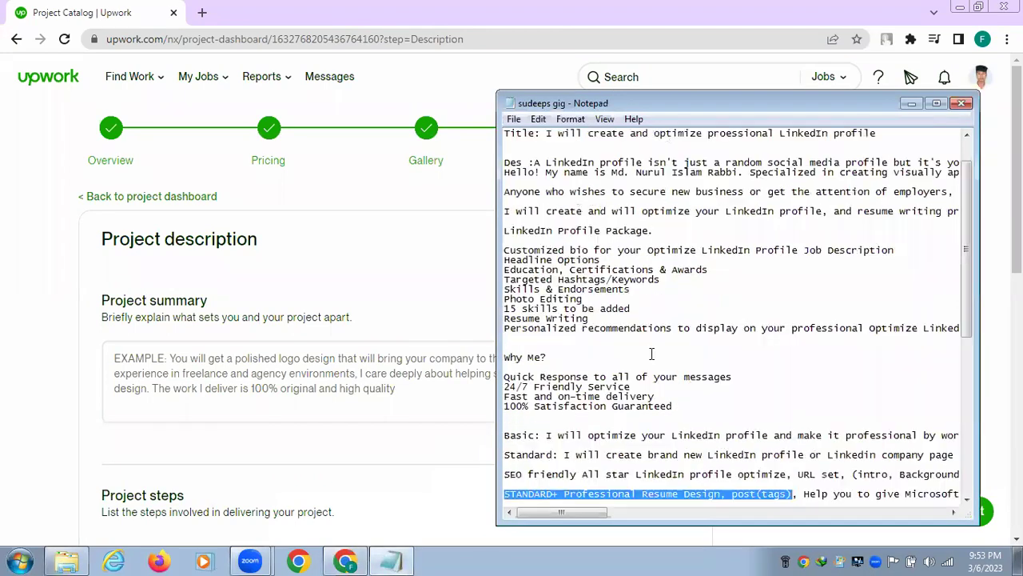
scroll(652, 354, "up", 2)
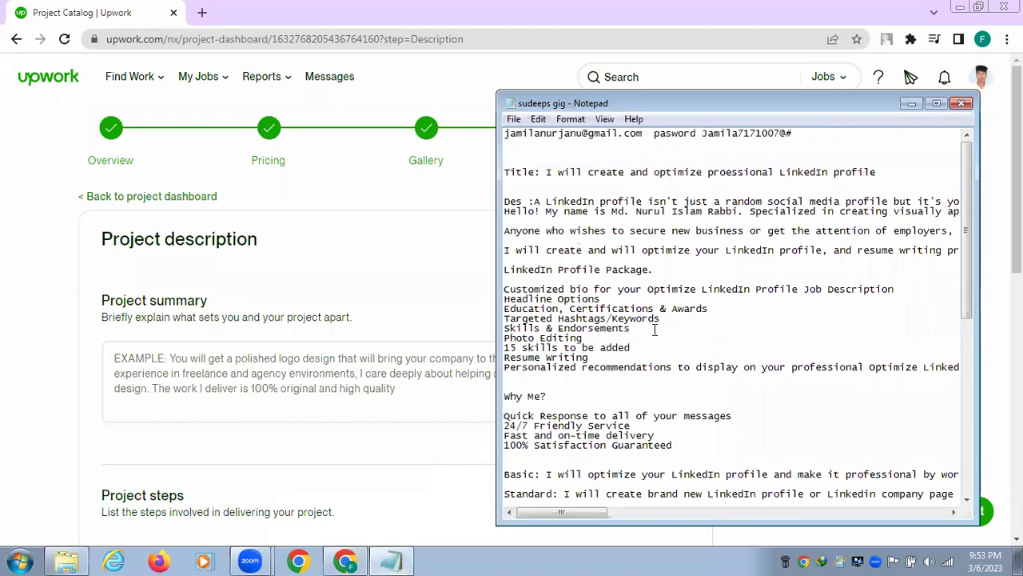
left_click(535, 196)
double_click(536, 203)
left_click(537, 202)
key("shift+Down")
key("shift+Down")
key("shift+Down")
key("shift+Down")
key("shift+Down")
key("shift+Down")
key("shift+Down")
key("shift+Down")
key("shift+Down")
key("shift+Down")
key("shift+Down")
key("shift+Down")
key("shift+Down")
key("shift+Down")
key("shift+Down")
key("shift+Down")
key("shift+Down")
key("shift+Down")
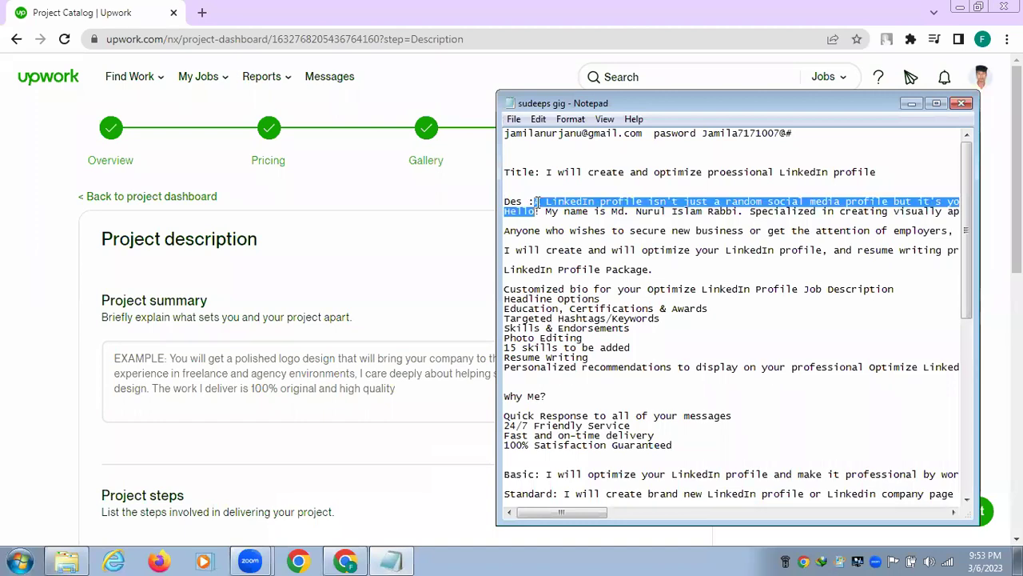
key("shift+Down")
key("shift+Down")
key("shift+Down")
key("shift+Down")
key("shift+Down")
key("shift+Down")
key("shift+Down")
key("shift+Down")
key("shift+Down")
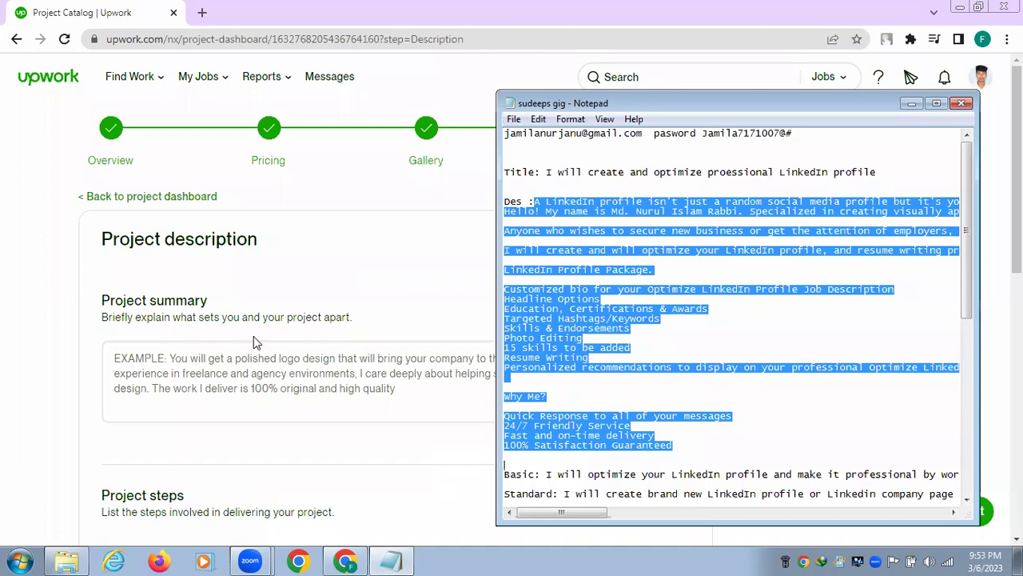
Step: Paste the copied description into the project summary back on the Upwork project page
left_click(193, 356)
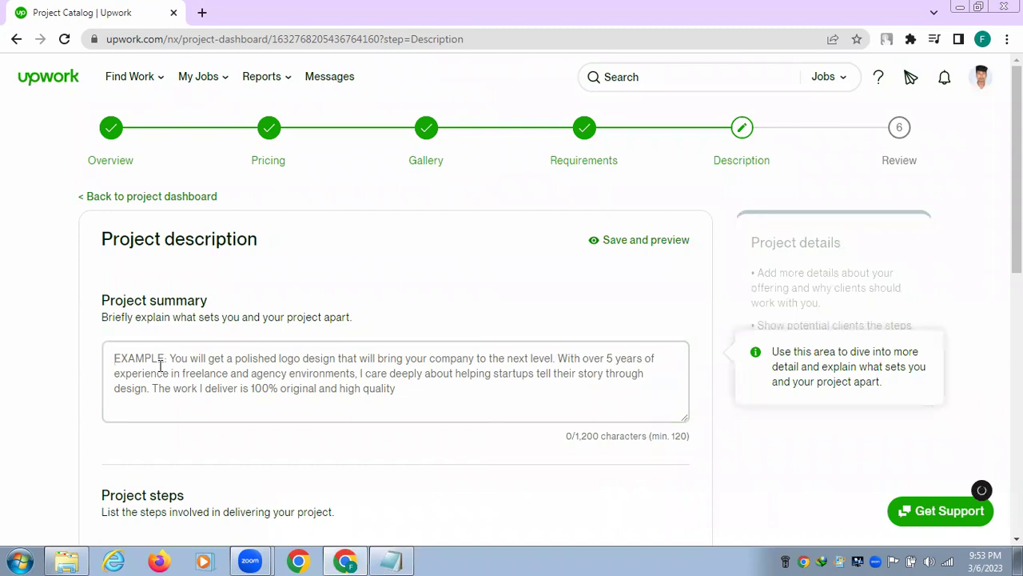
key("ctrl+v")
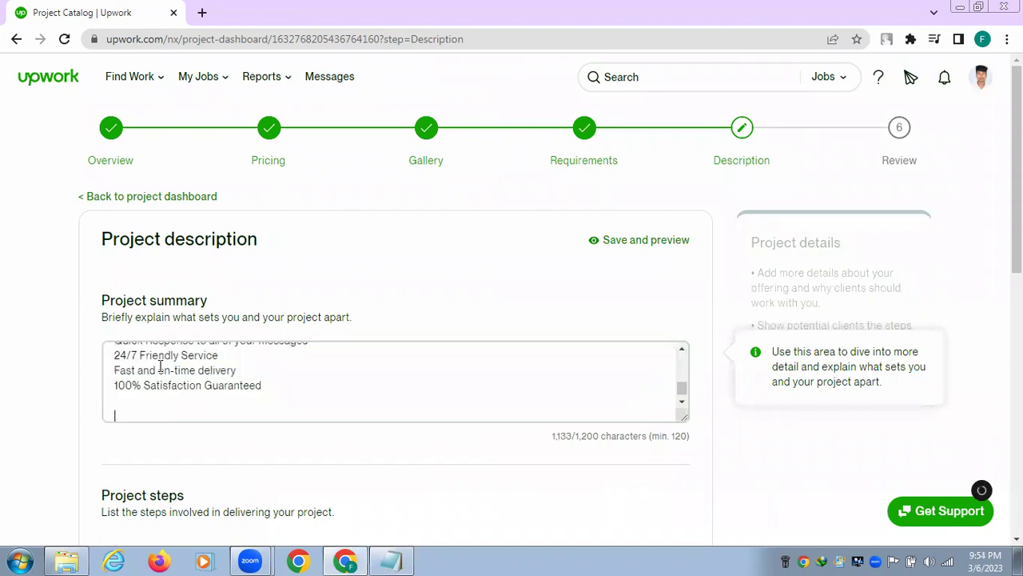
left_click(411, 433)
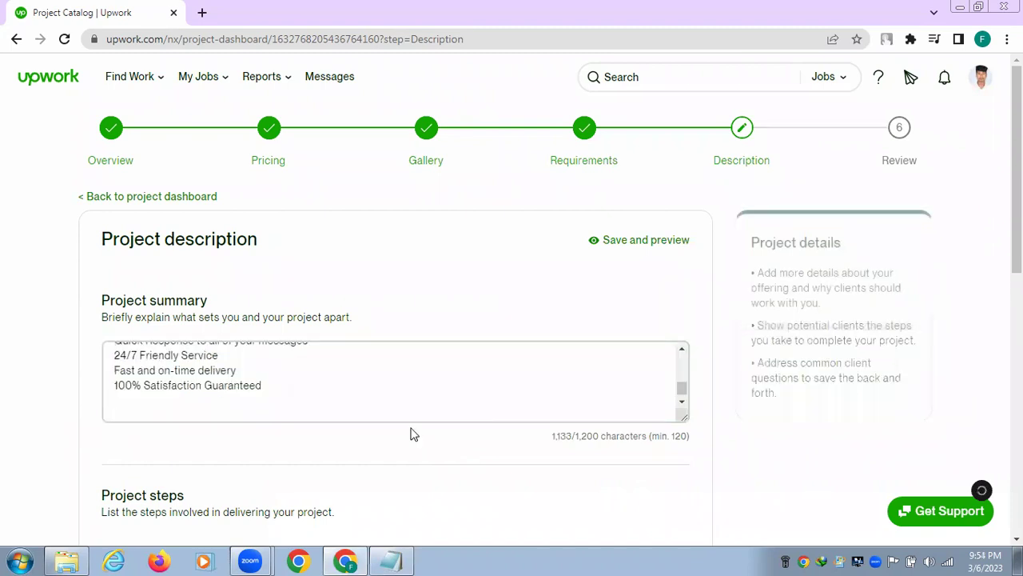
Step: End the project summary with the line "Thanks for reading my short project description."
left_click(421, 382)
scroll(421, 382, "up", 5)
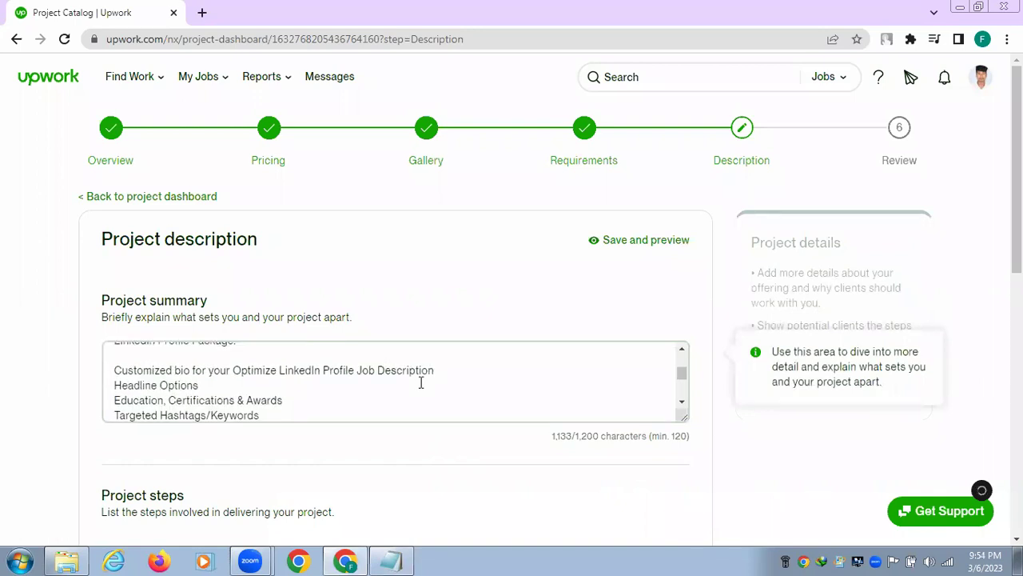
scroll(422, 382, "down", 5)
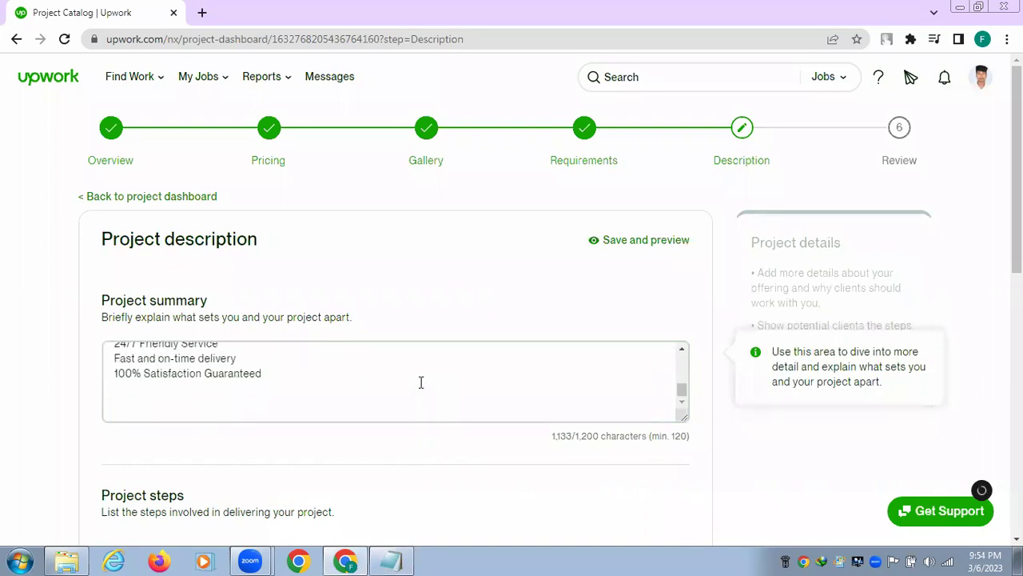
type("Thanks for reading my short")
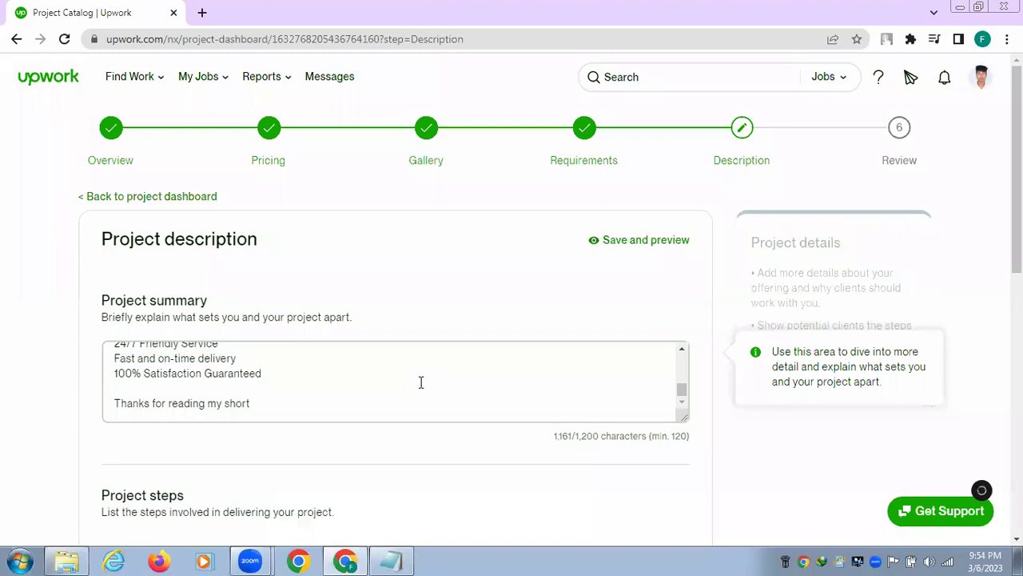
type("project descri")
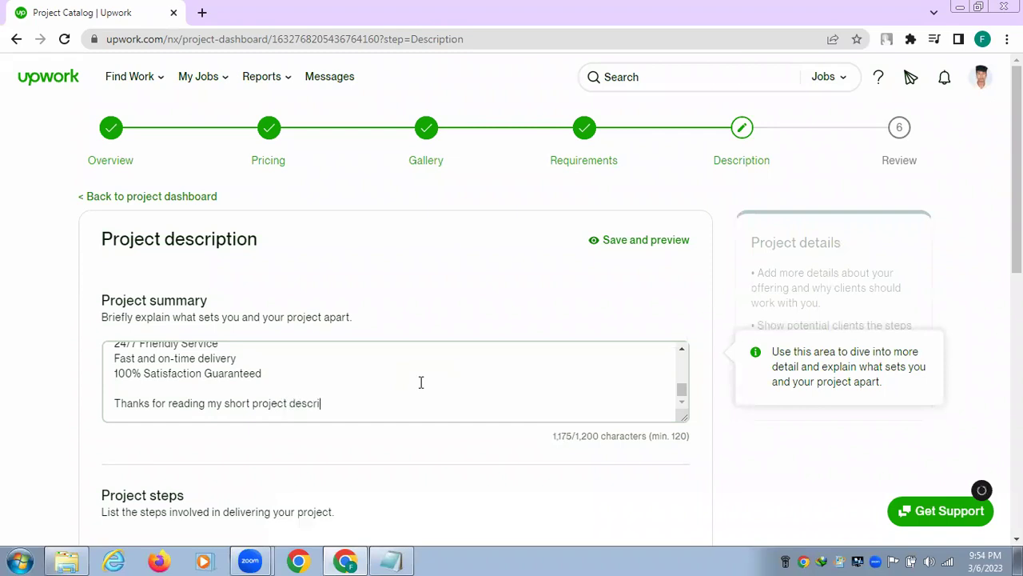
type("ption.")
Step: Replace the name in the summary's "Hello! My name is" sentence with the freelancer's own name, followed by a period
scroll(326, 364, "up", 3)
scroll(326, 363, "up", 5)
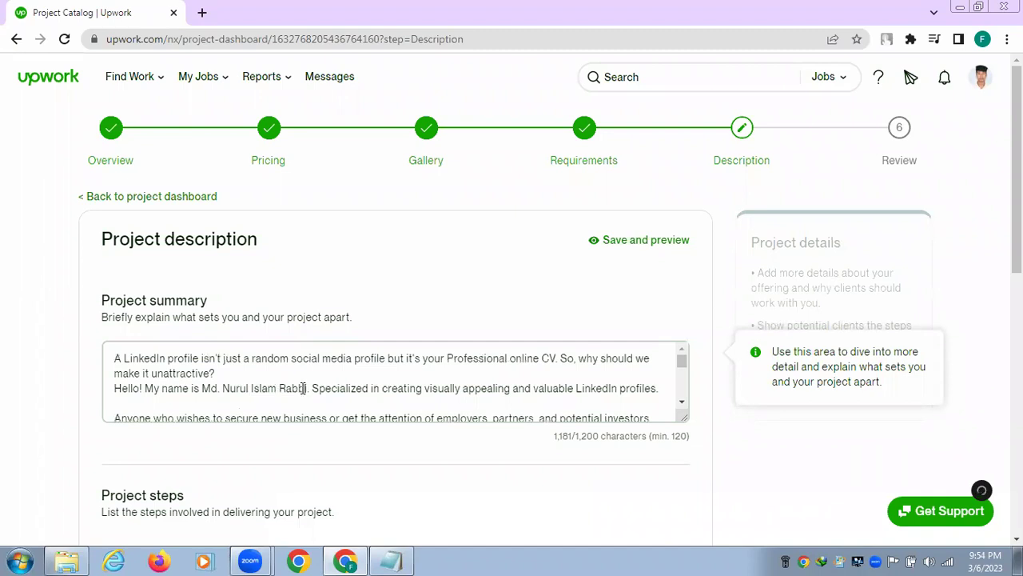
left_click(304, 387)
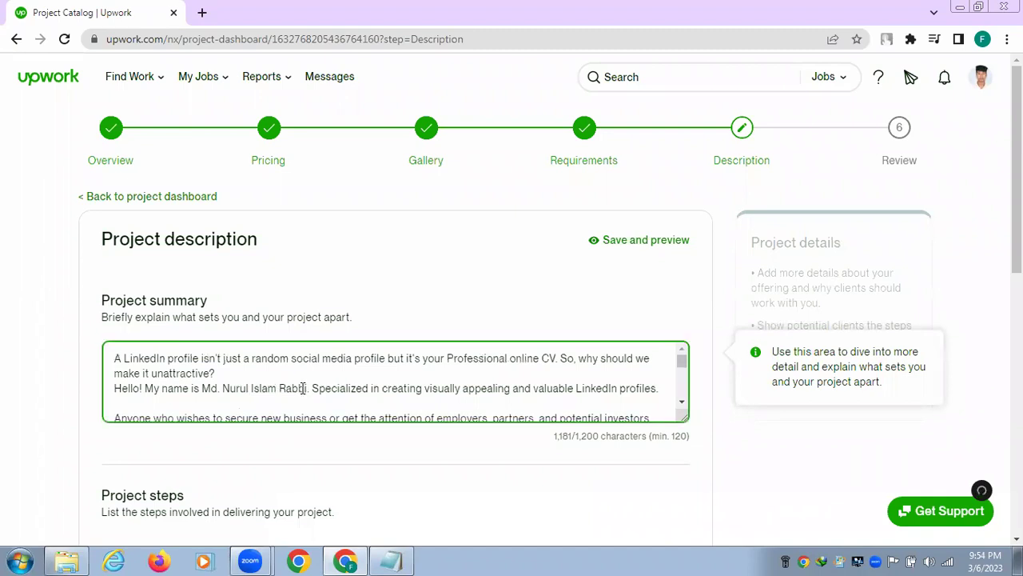
key("BackSpace")
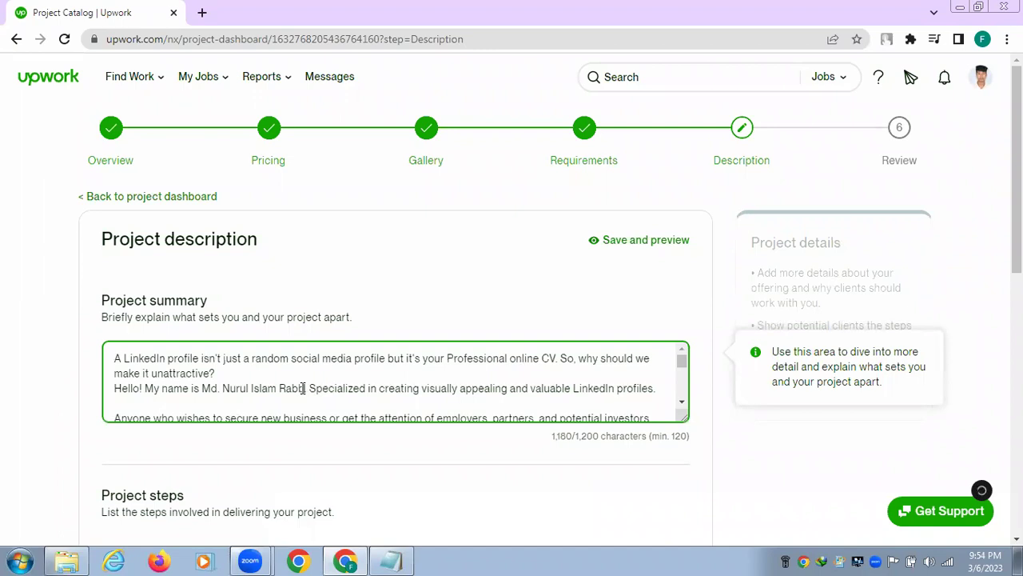
key("BackSpace")
key("BackSpace")
key("BackSpace")
key("BackSpace")
key("BackSpace")
key("BackSpace")
key("BackSpace")
key("BackSpace")
key("BackSpace")
key("BackSpace")
key("BackSpace")
key("BackSpace")
key("BackSpace")
key("BackSpace")
key("BackSpace")
key("BackSpace")
key("BackSpace")
key("BackSpace")
key("BackSpace")
key("BackSpace")
key("BackSpace")
key("BackSpace")
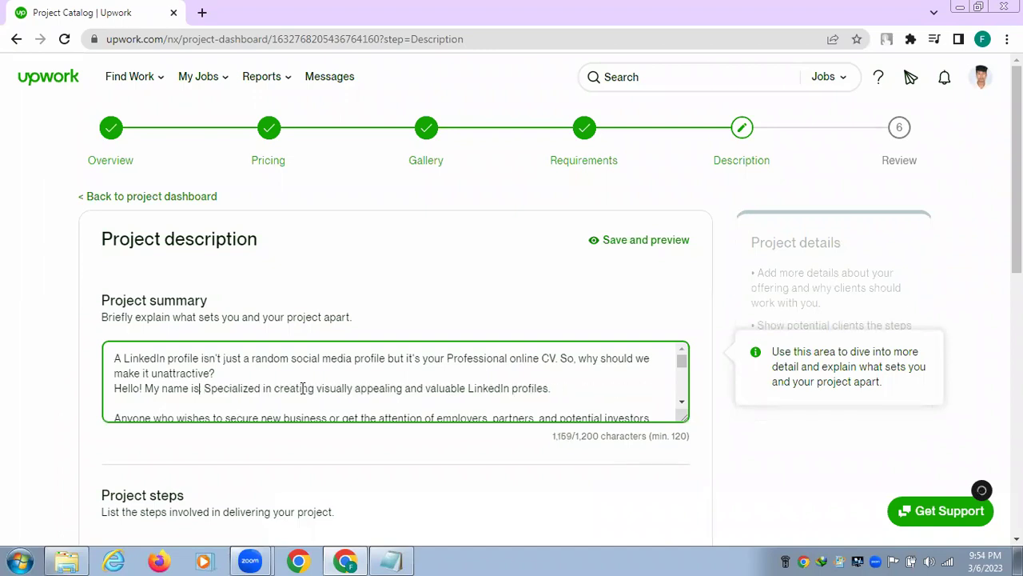
type("Kawsar")
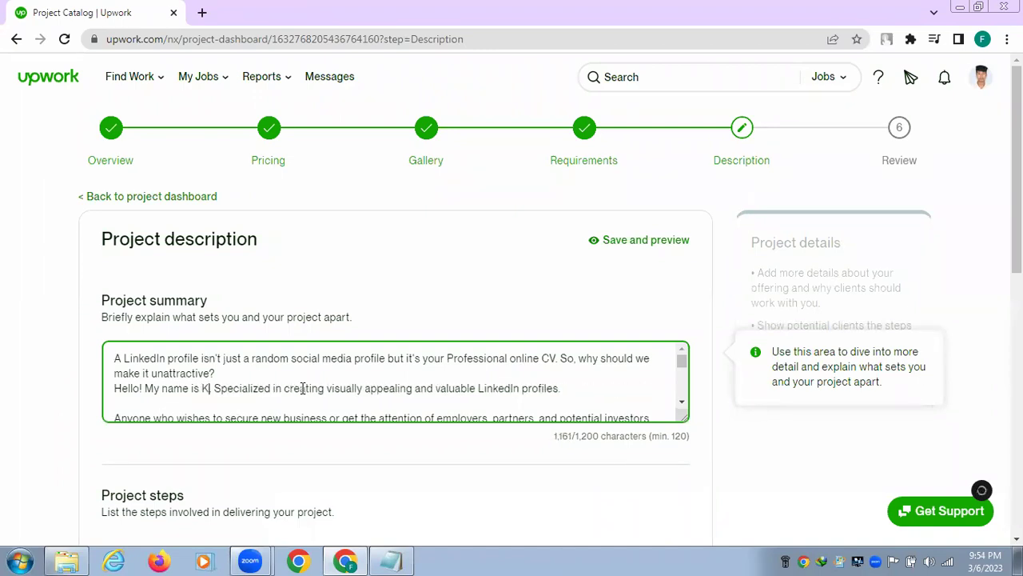
type(" Islam")
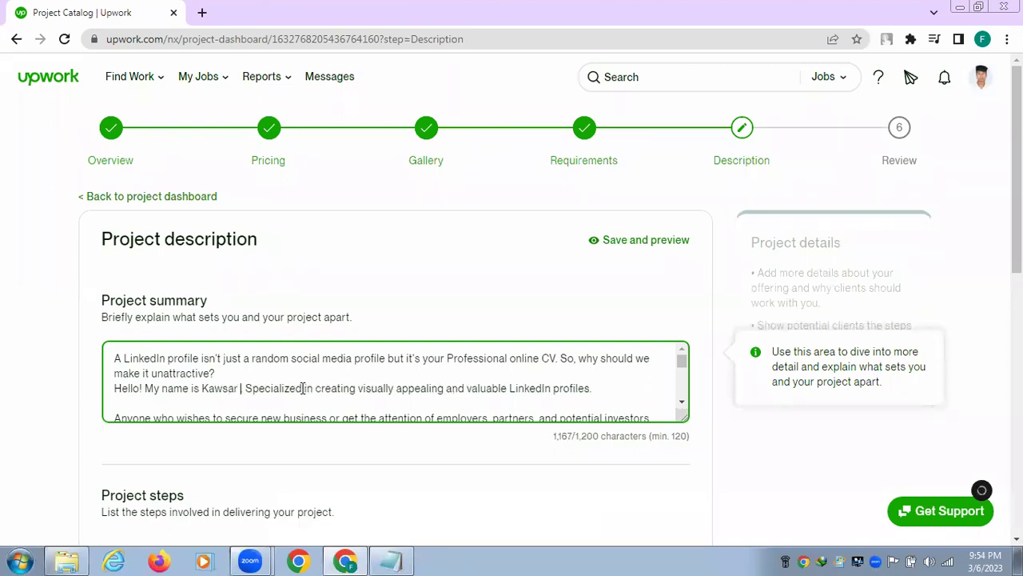
type(".")
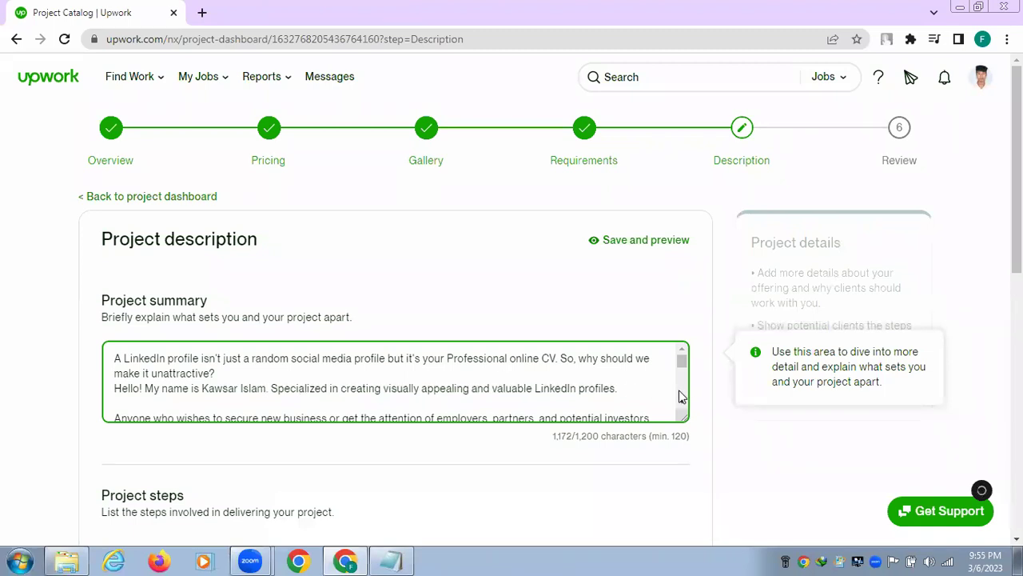
Step: Review the full project summary, from its introduction through the package list to the closing line
scroll(681, 395, "down", 5)
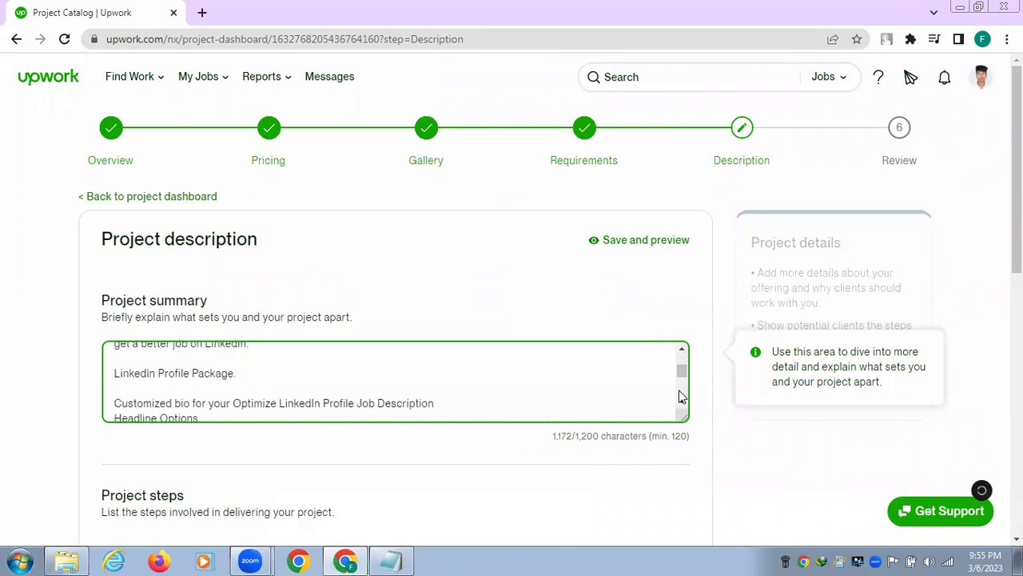
scroll(682, 396, "down", 2)
scroll(682, 395, "down", 2)
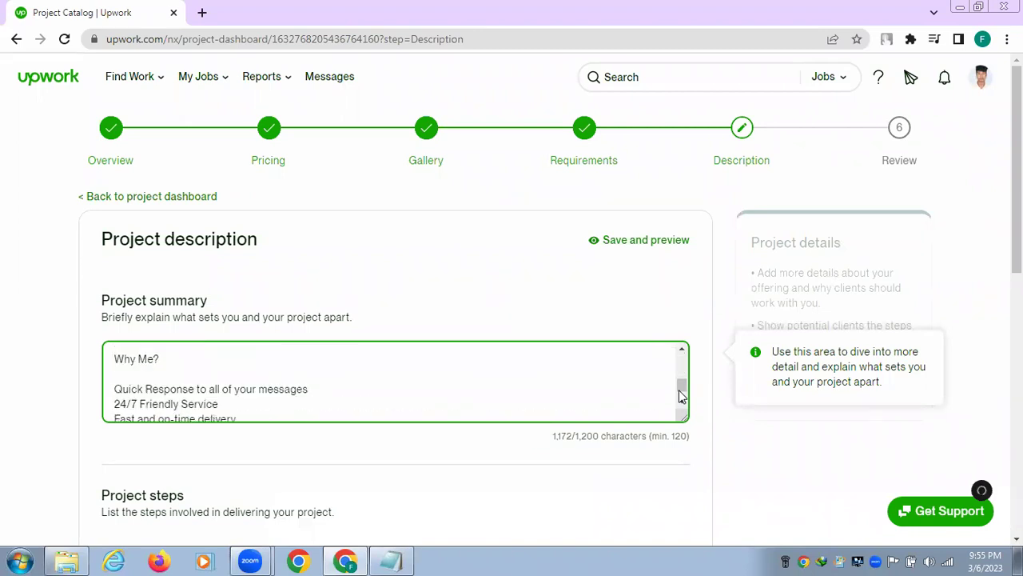
scroll(681, 396, "down", 2)
scroll(682, 396, "down", 1)
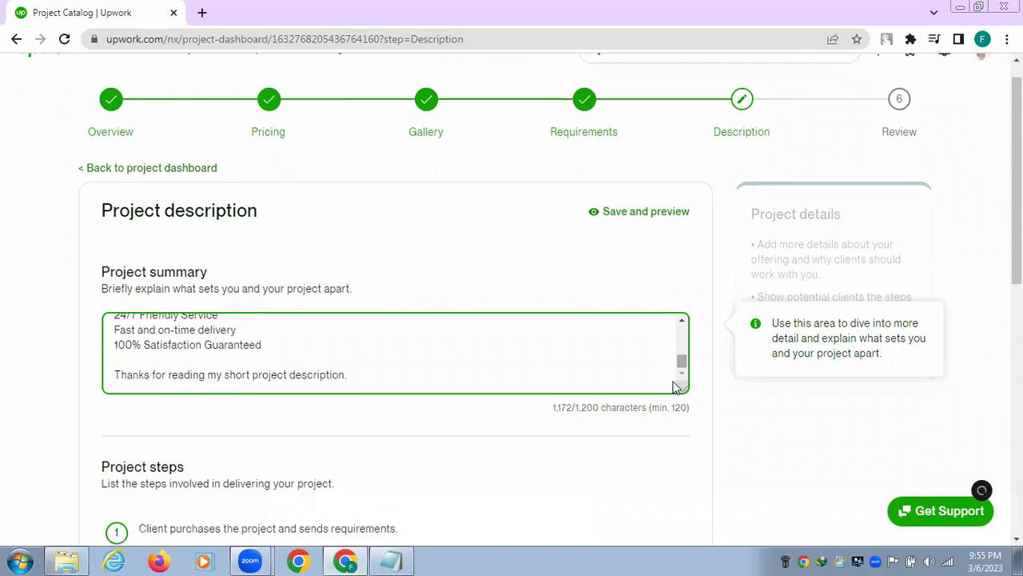
scroll(347, 269, "down", 2)
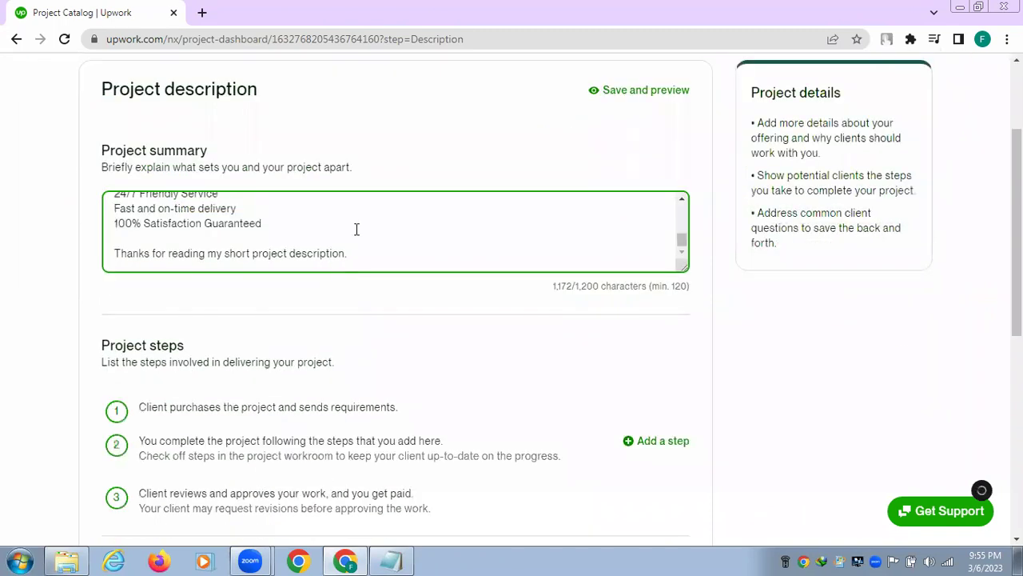
scroll(356, 230, "up", 1)
scroll(356, 229, "up", 2)
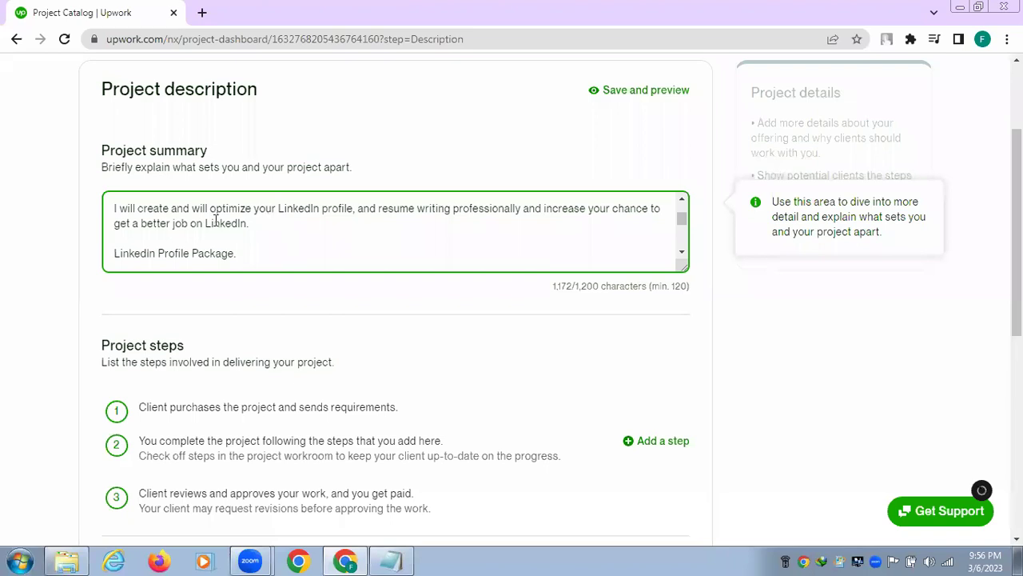
scroll(158, 232, "up", 4)
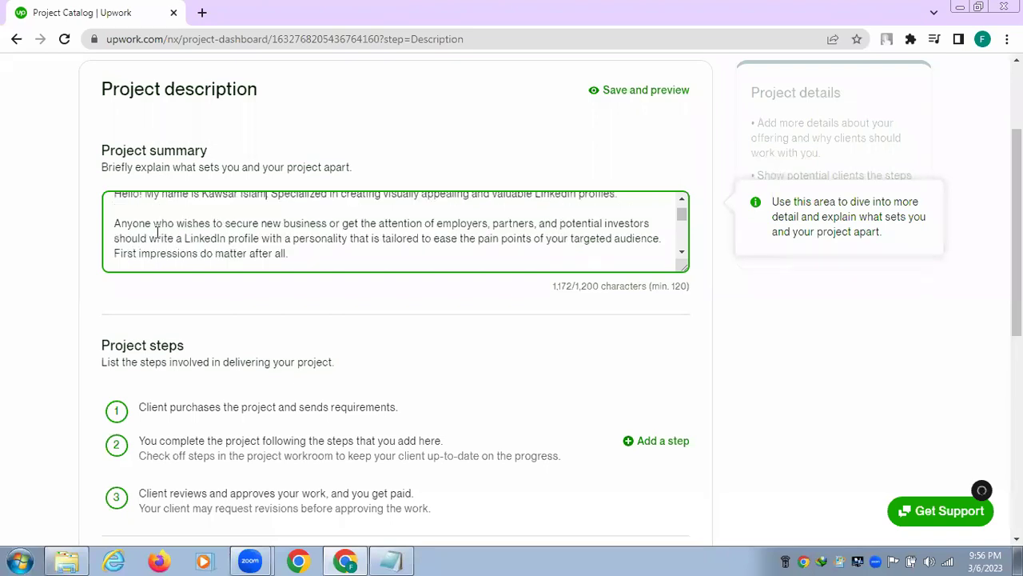
scroll(178, 270, "up", 3)
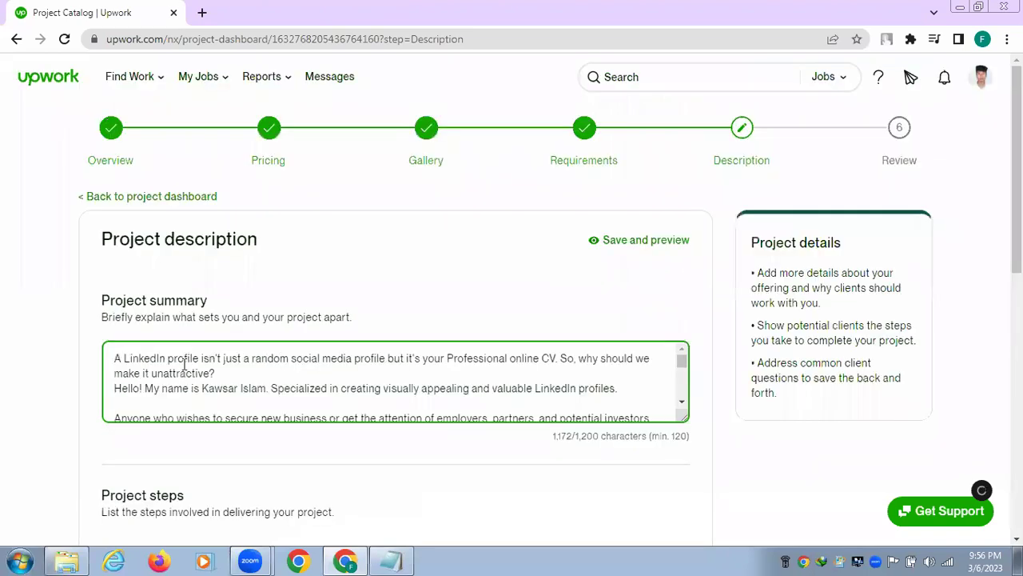
scroll(183, 367, "down", 2)
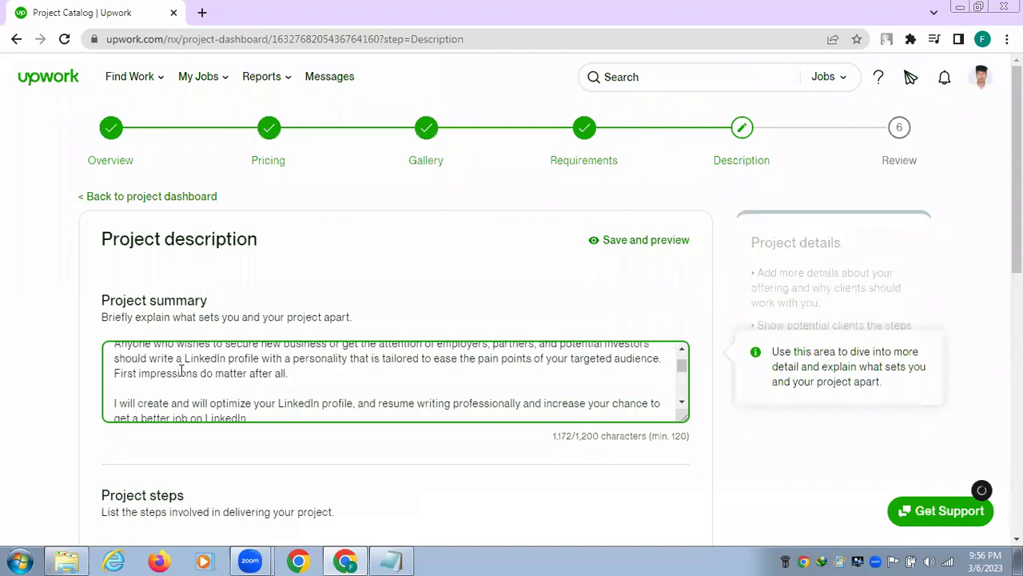
scroll(181, 370, "down", 2)
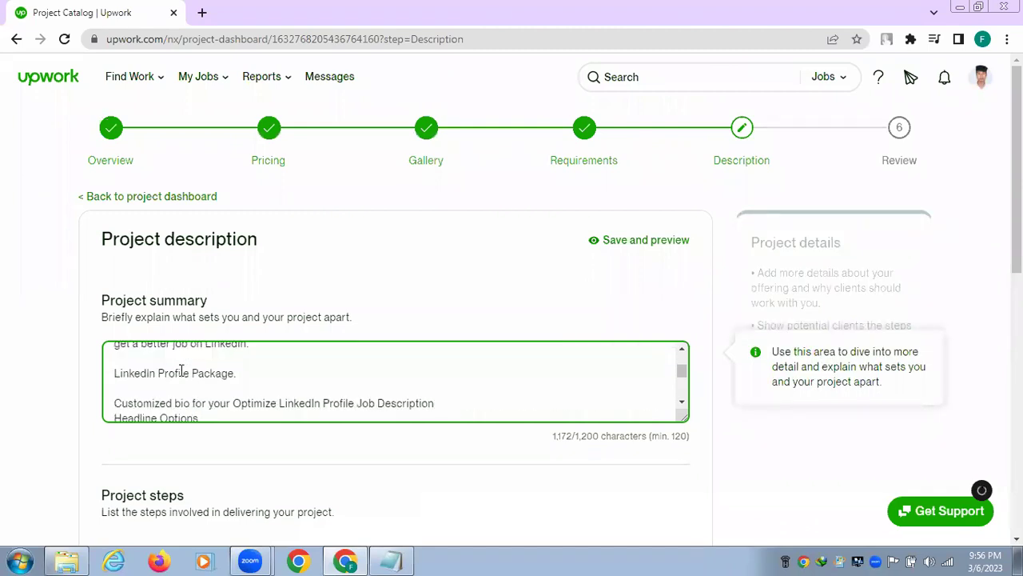
scroll(181, 370, "down", 2)
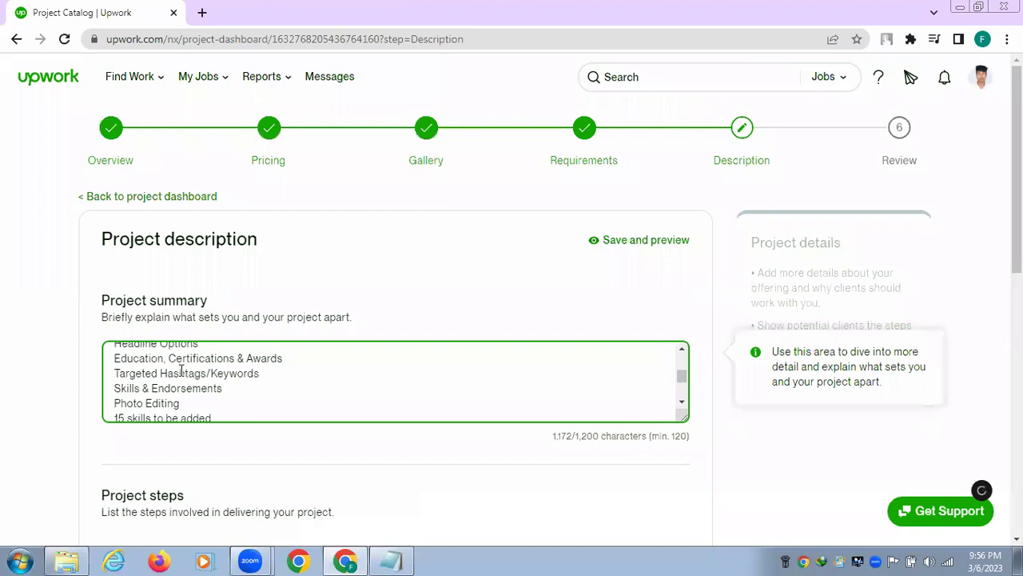
Step: Number the first three LinkedIn Profile Package lines in the project summary, from "1." for the customized bio to "3." for Education, Certifications & Awards
scroll(182, 370, "up", 2)
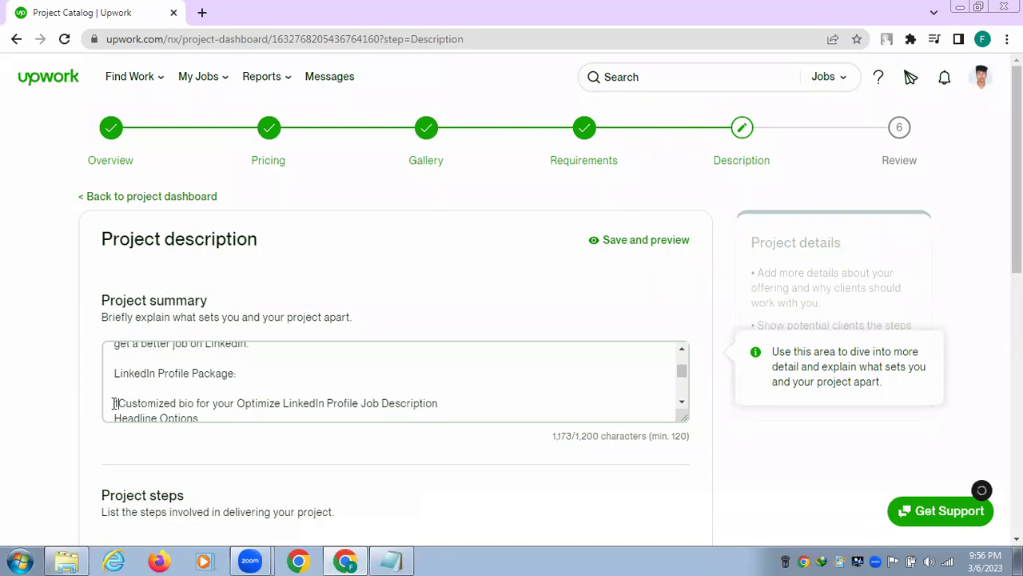
type("1.")
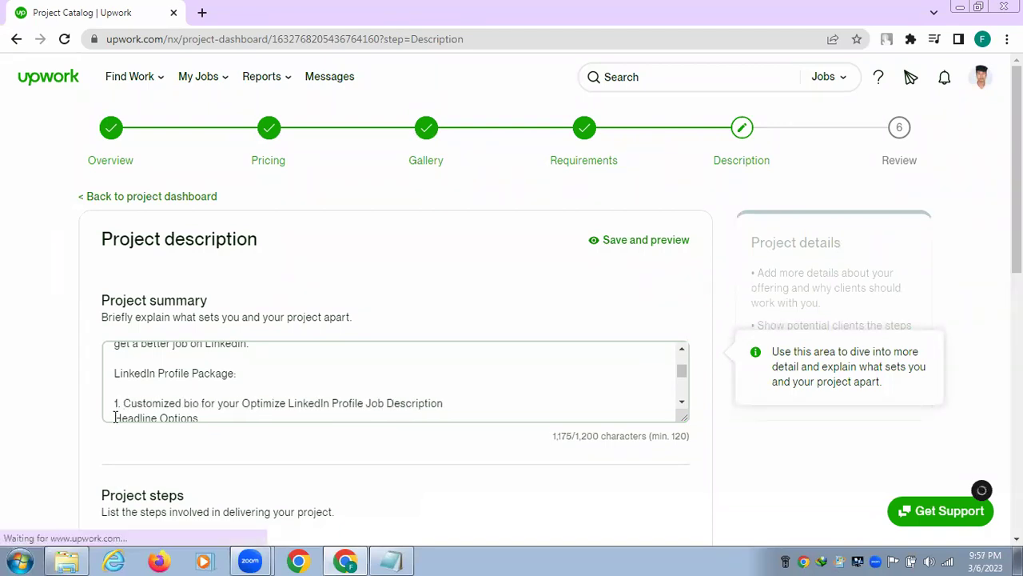
left_click(116, 417)
type("2.")
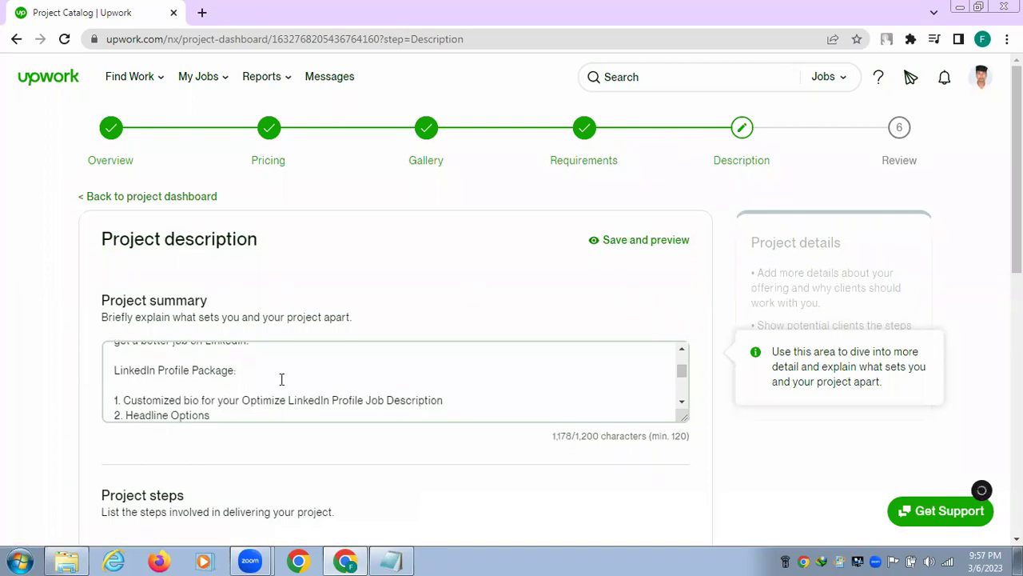
scroll(281, 379, "down", 1)
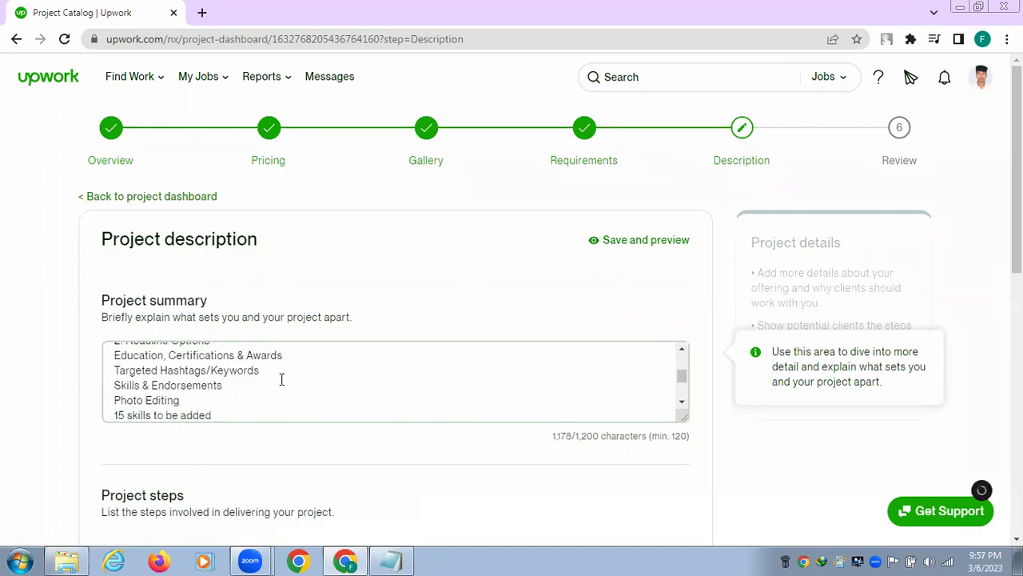
left_click(111, 359)
type("3")
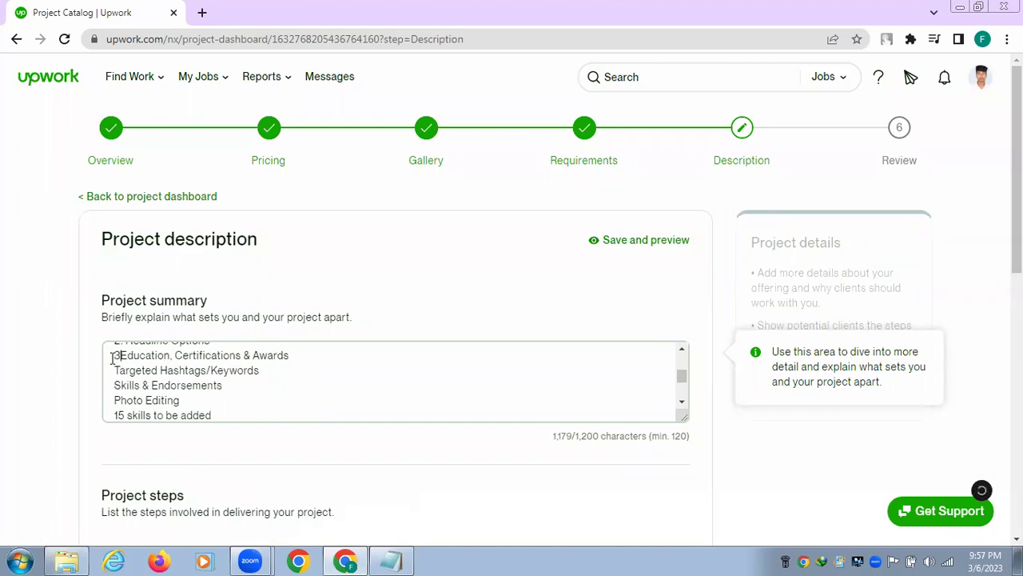
type(".")
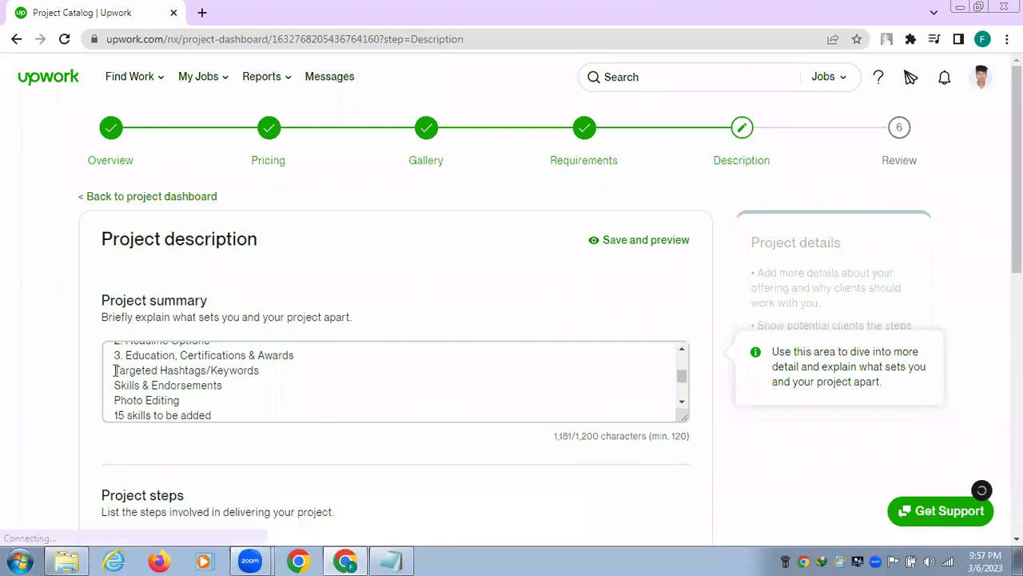
Step: Number the next four package lines "4." to "7.", from Targeted Hashtags/Keywords through the 15 skills to be added
left_click(116, 370)
type("4.")
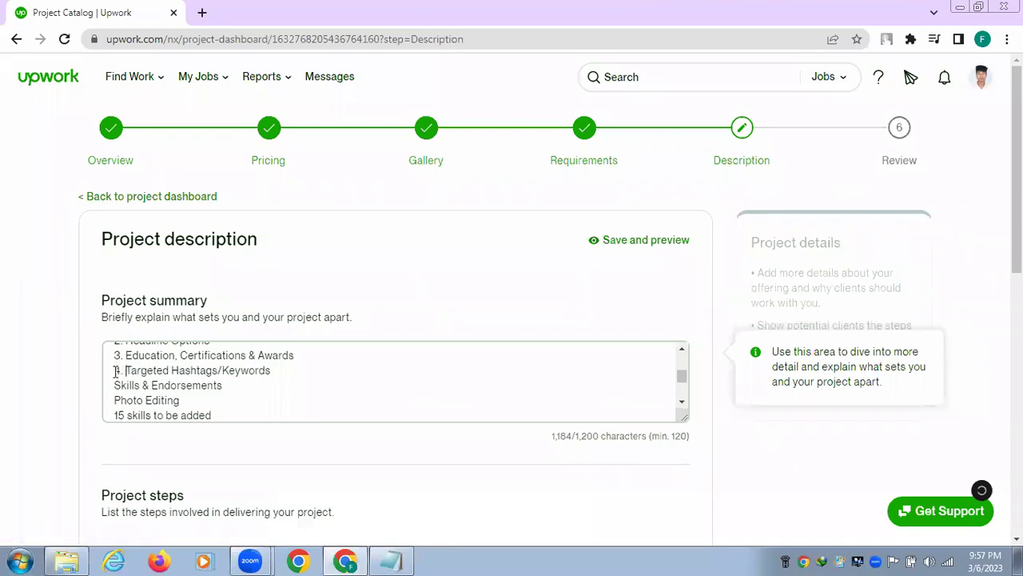
left_click(116, 384)
type("5")
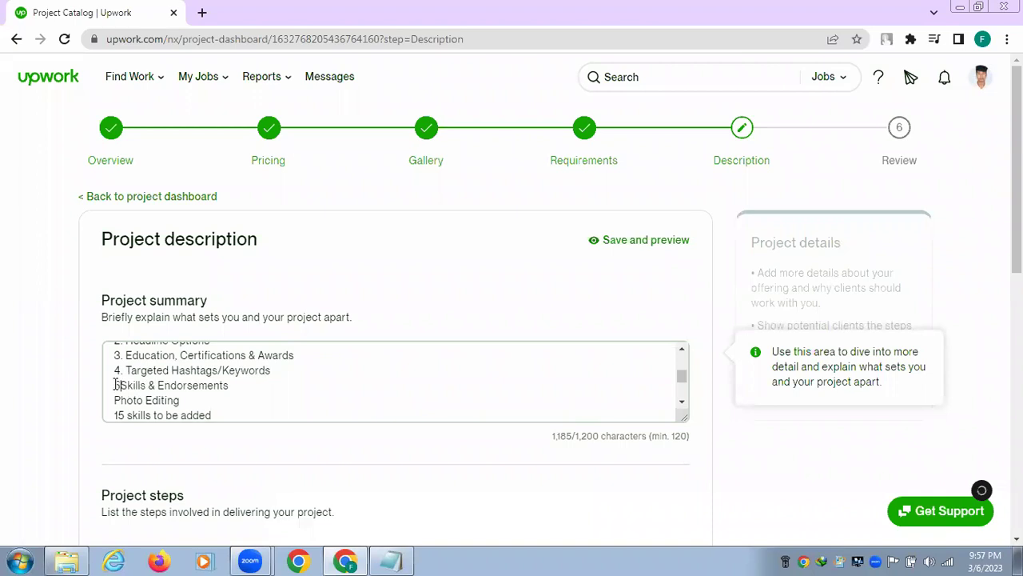
type(".")
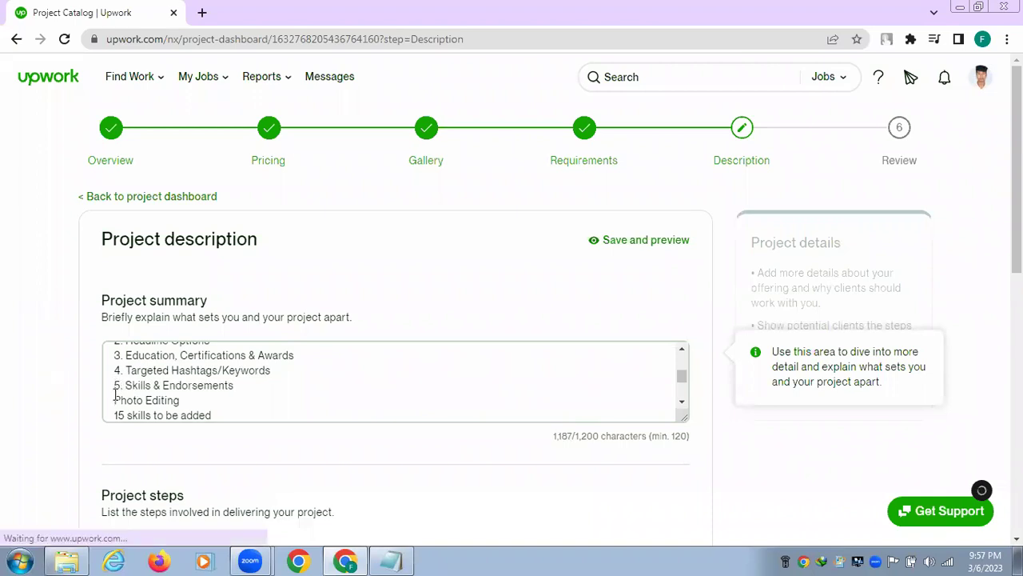
left_click(115, 399)
type("6")
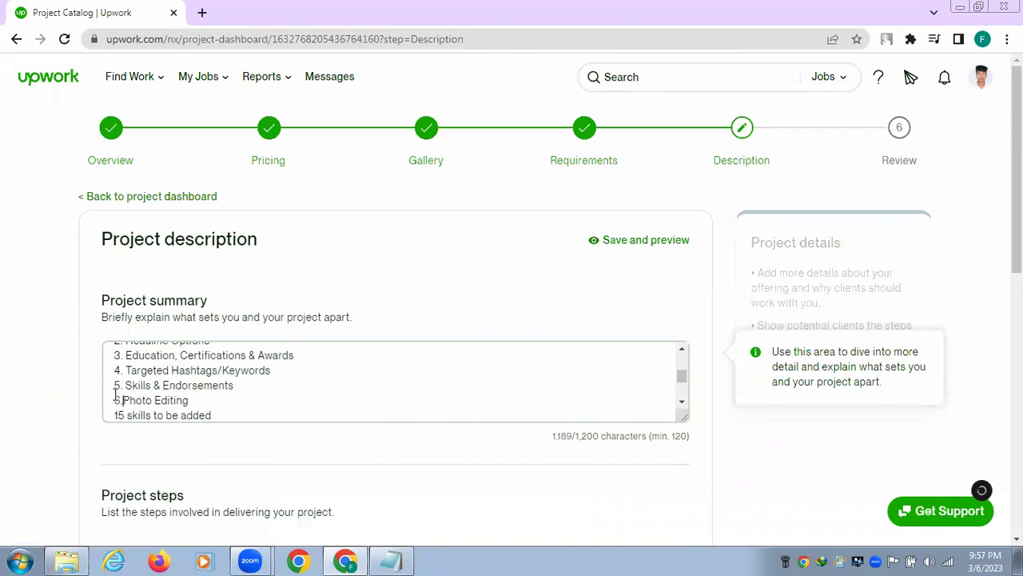
type(".")
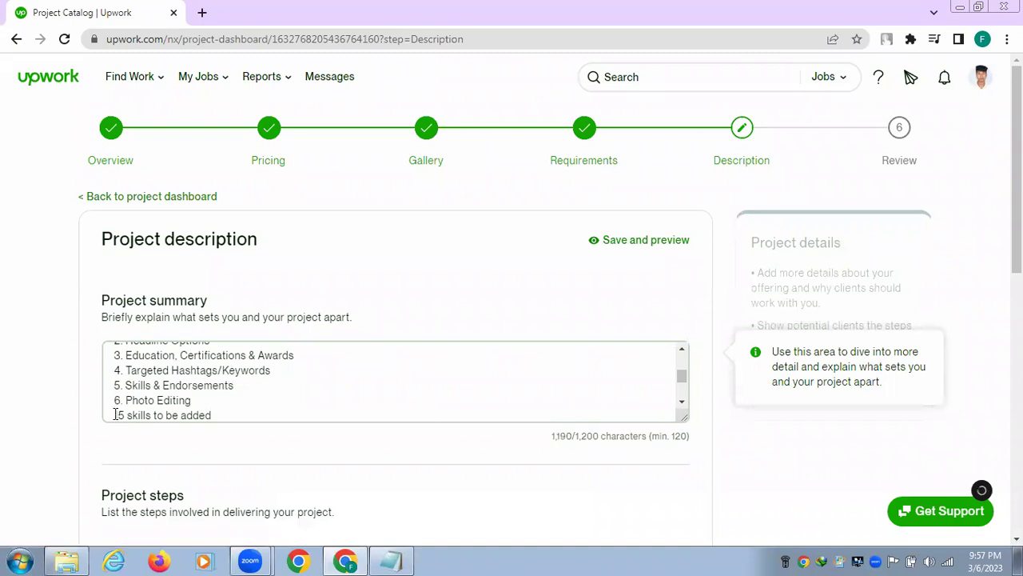
left_click(115, 414)
type("7")
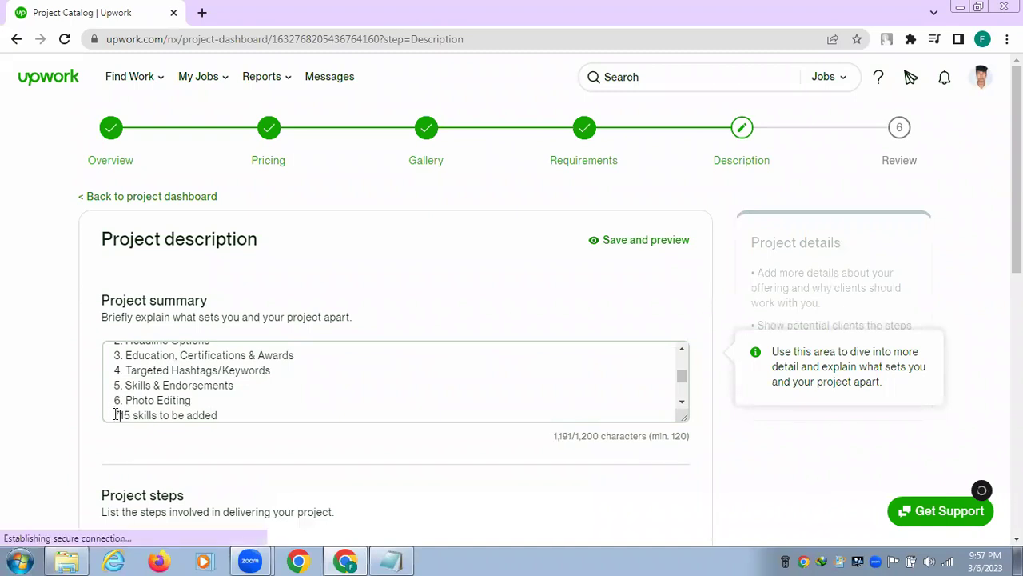
type(".")
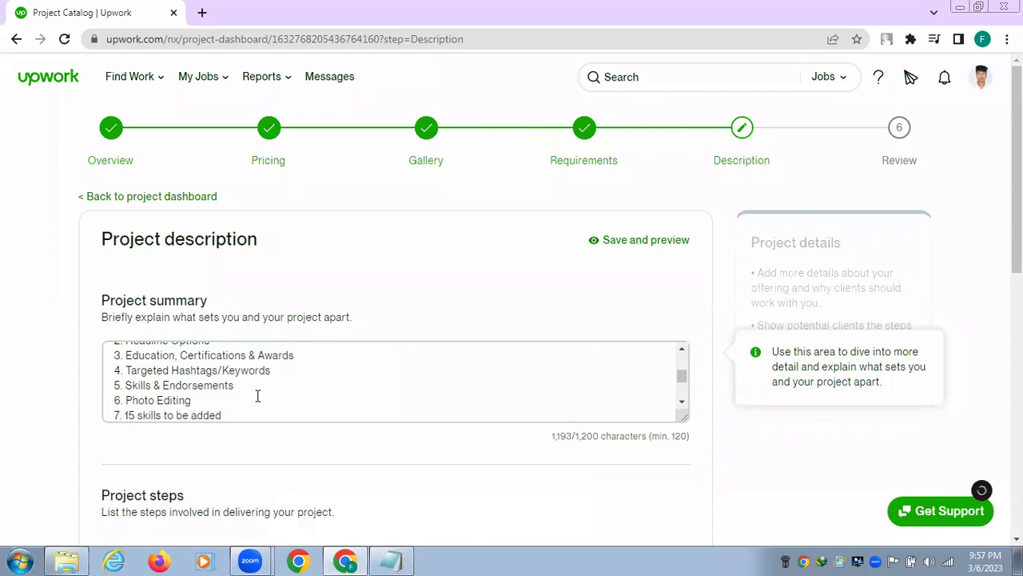
Step: Number the Resume Writing line "8." and the Personalized recommendations line "9." in the package list
scroll(267, 392, "down", 2)
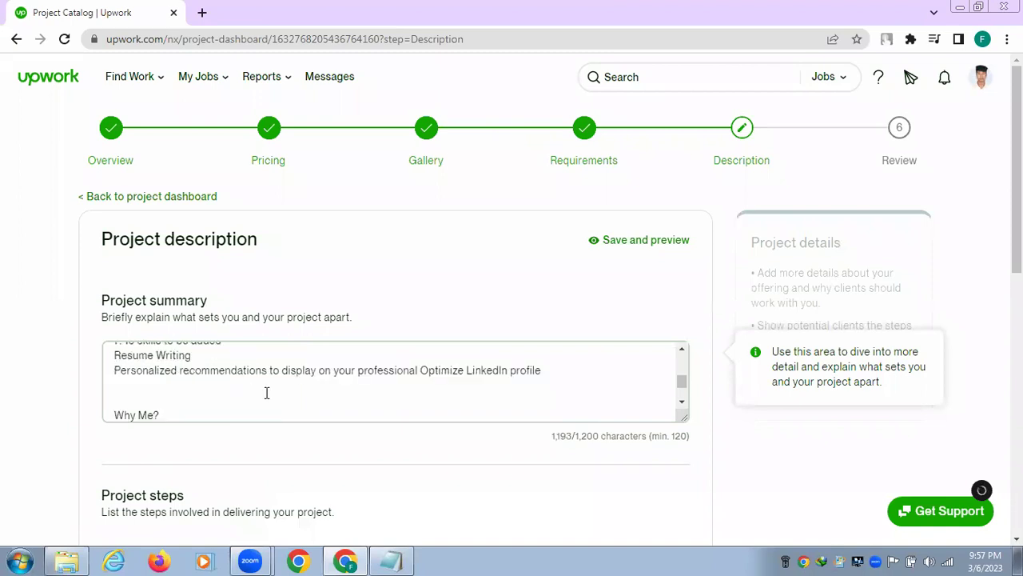
left_click(116, 355)
type("8.")
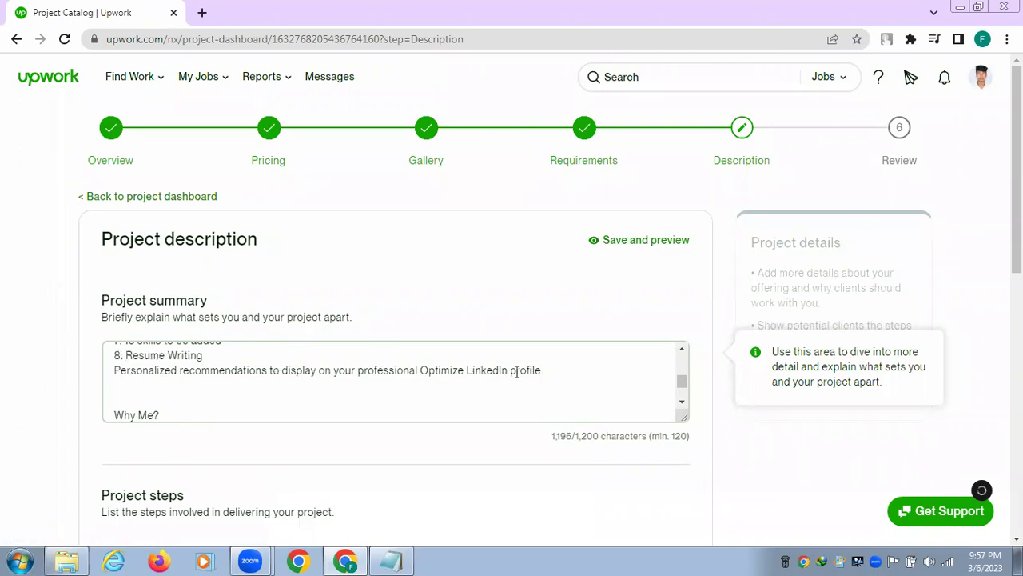
left_click(114, 370)
type("9.")
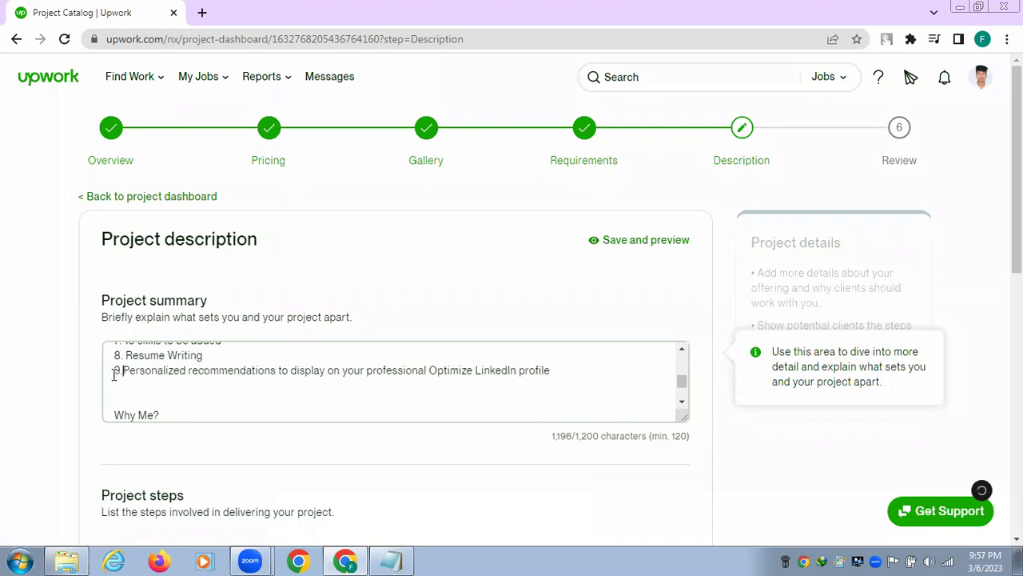
scroll(186, 378, "down", 1)
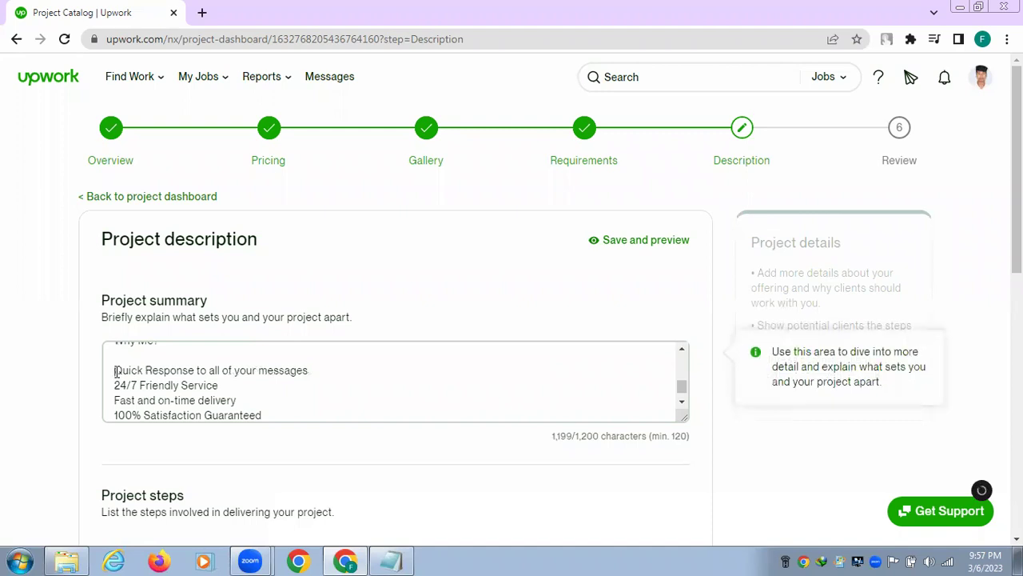
type("1.")
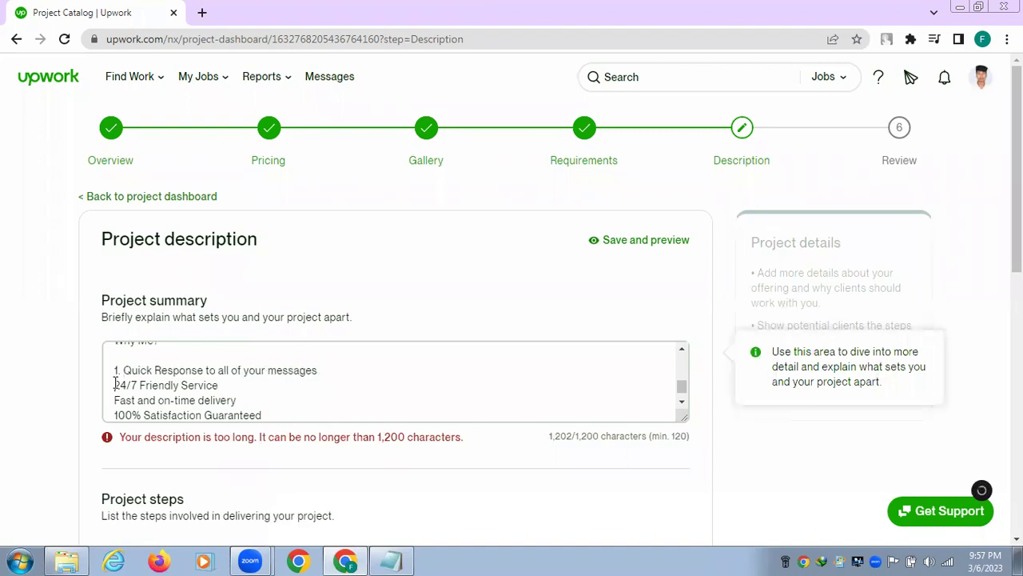
key("BackSpace")
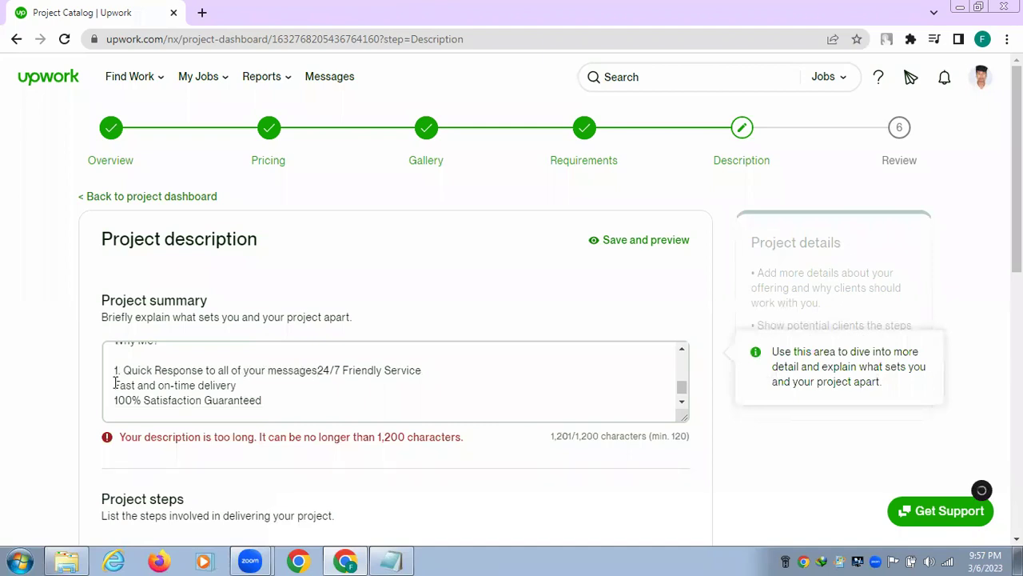
key("Return")
scroll(120, 392, "up", 2)
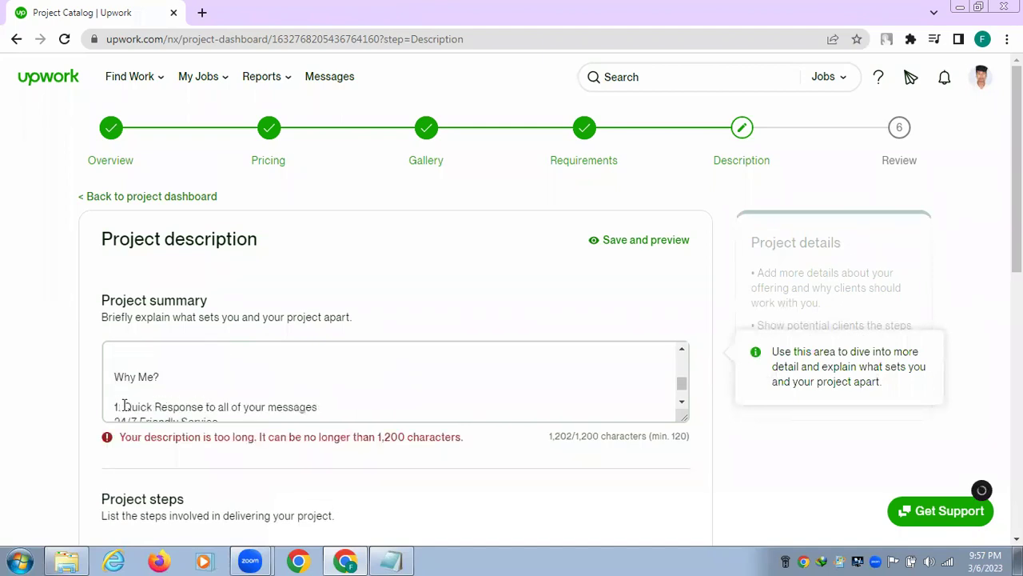
left_click(124, 406)
key("BackSpace")
key("BackSpace")
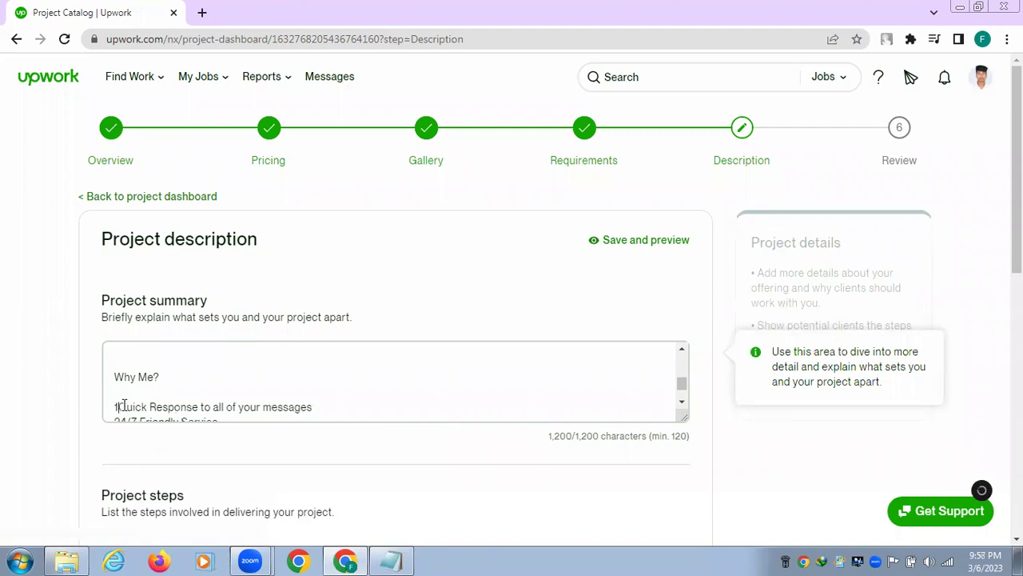
key("BackSpace")
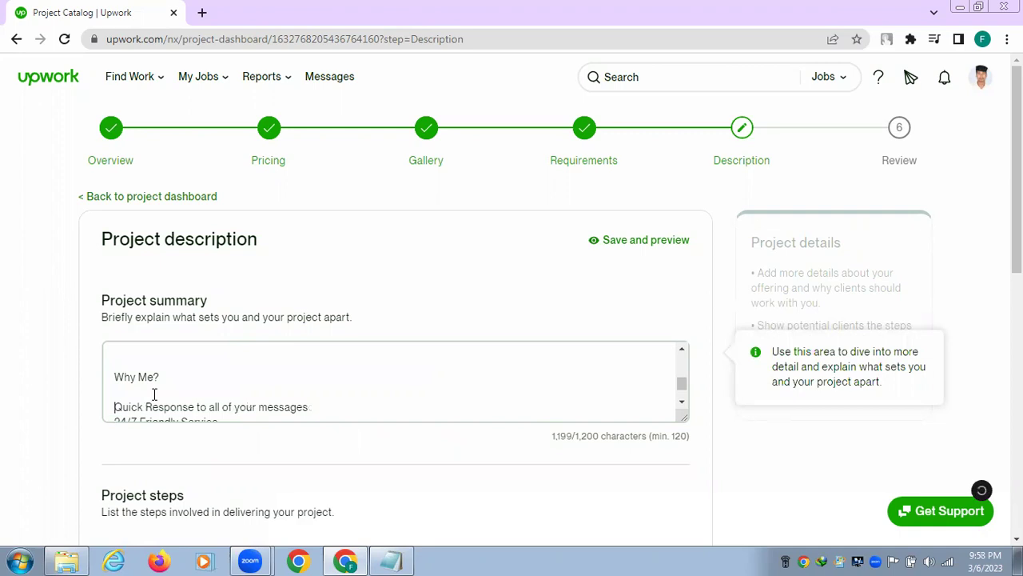
Step: Start a new question entry in the optional frequently asked questions section below the project steps
scroll(154, 401, "down", 2)
scroll(212, 354, "down", 1)
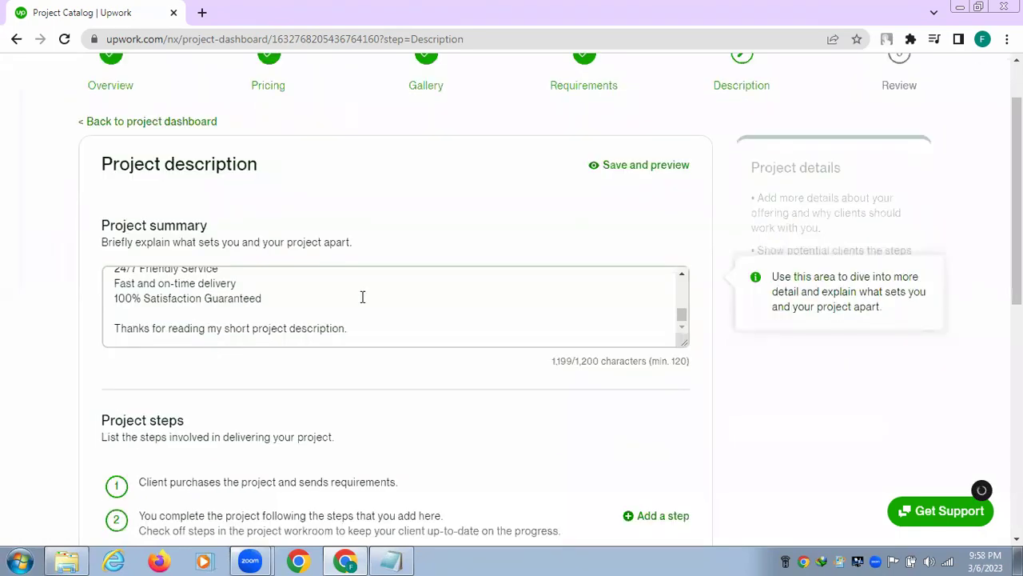
left_click(515, 397)
scroll(515, 404, "down", 2)
scroll(516, 404, "down", 1)
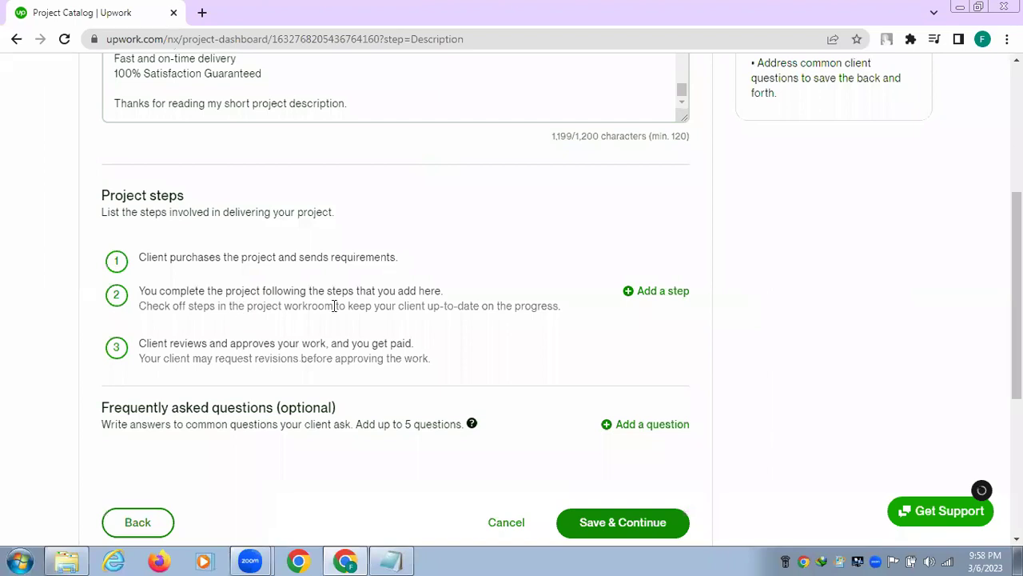
mouse_move(389, 317)
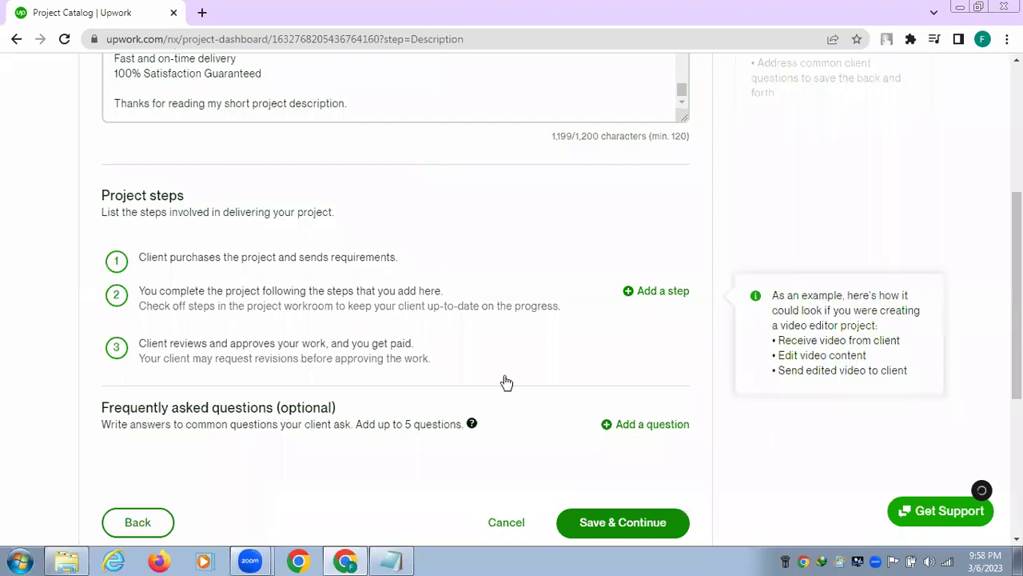
scroll(506, 382, "down", 2)
mouse_move(644, 285)
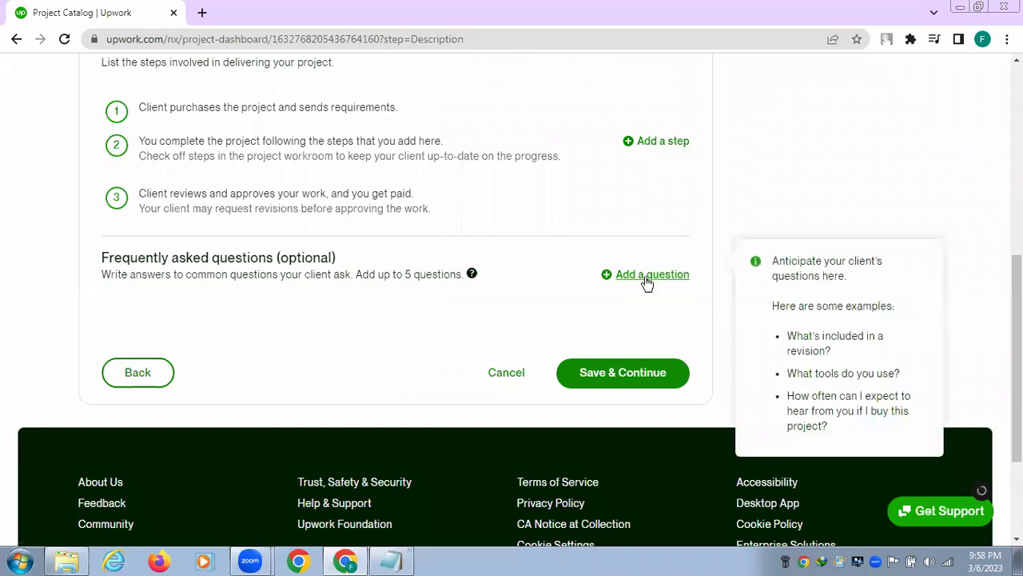
left_click(646, 280)
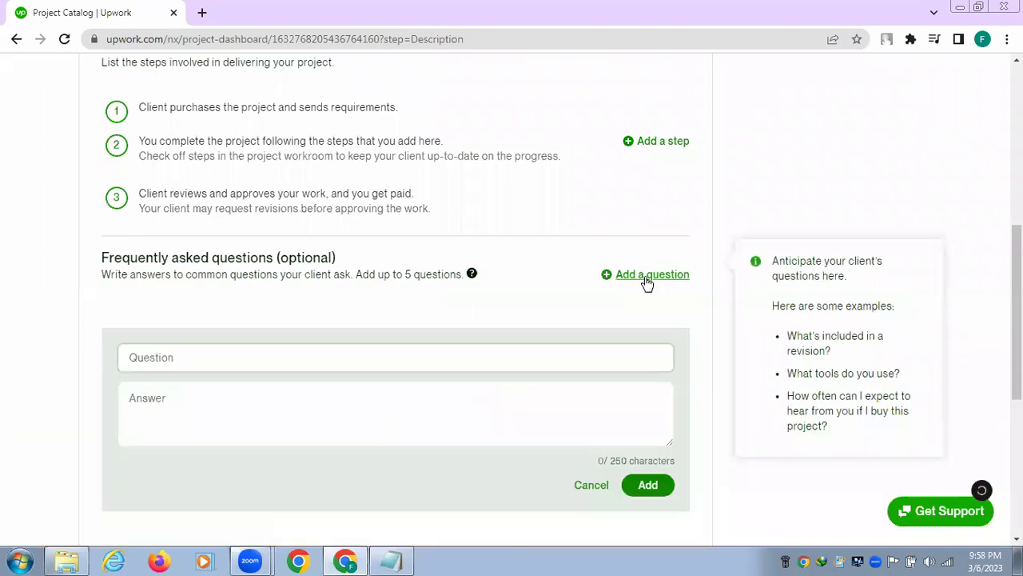
Step: Copy "Q. What do you need from me?" from the gig notes in Notepad and paste it as the new FAQ entry's question
left_click(392, 560)
scroll(737, 320, "down", 2)
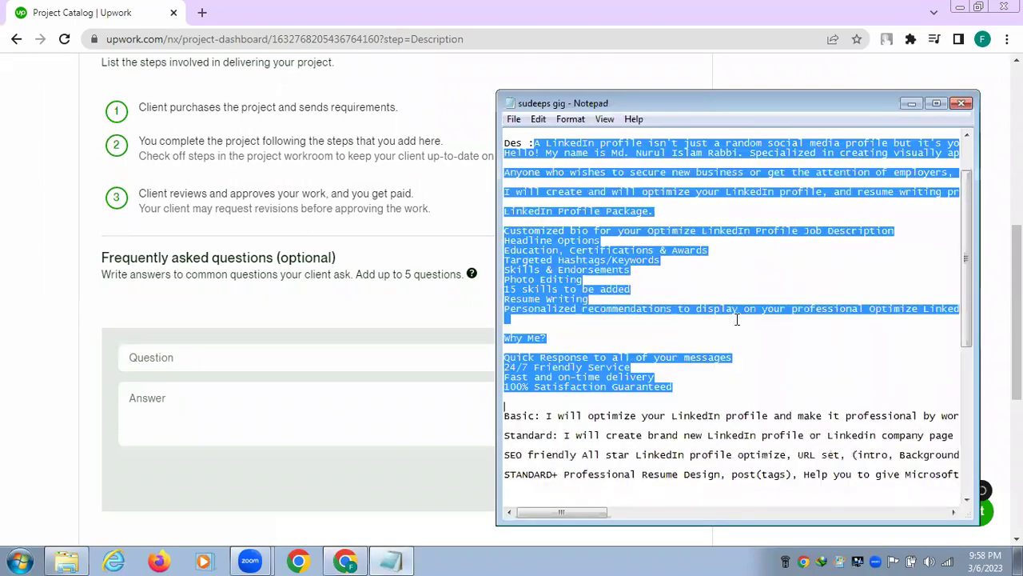
scroll(737, 319, "down", 5)
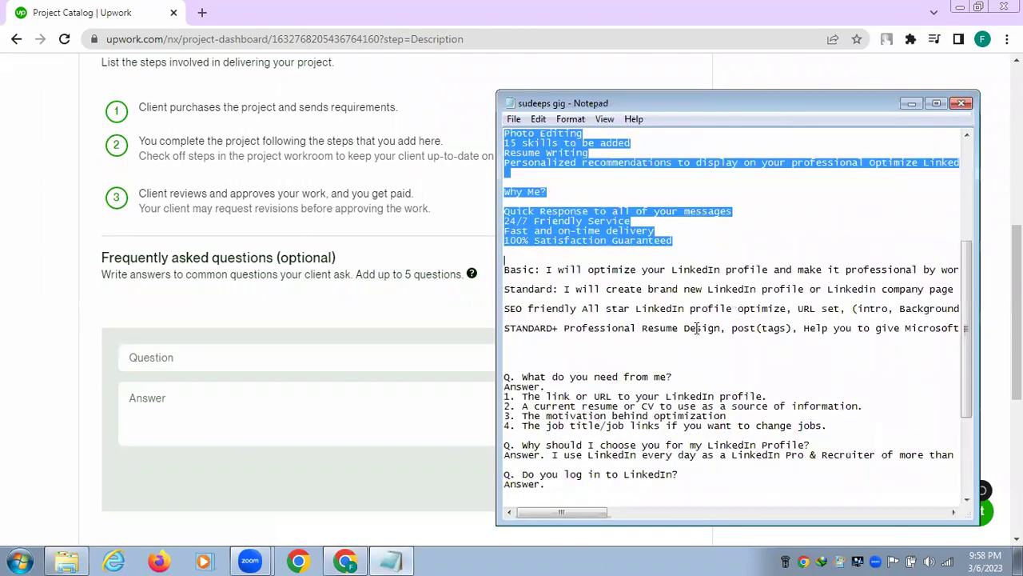
left_click(506, 377)
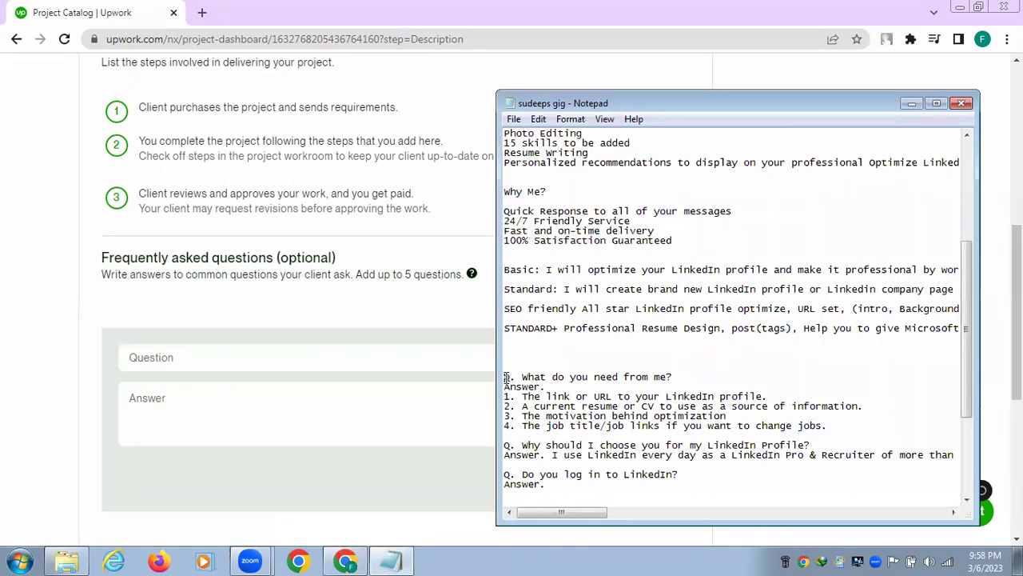
left_click_drag(506, 377, 529, 377)
key("shift+Right")
key("shift+Right")
key("shift+Right")
key("shift+Right")
key("shift+Right")
key("shift+Right")
key("shift+Right")
key("shift+Right")
key("shift+Right")
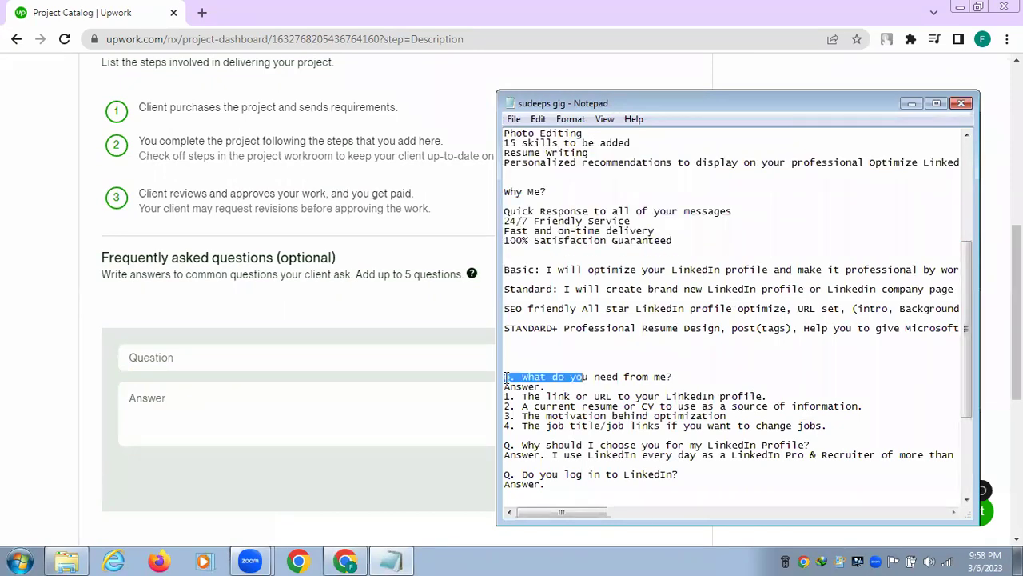
key("shift+Right")
key("shift+Right")
key("shift+Right")
key("shift+Right")
key("shift+Right")
key("shift+Right")
key("shift+Right")
key("shift+Right")
key("shift+Right")
key("shift+Right")
key("shift+Right")
key("shift+Right")
key("shift+Right")
key("shift+Right")
key("shift+Right")
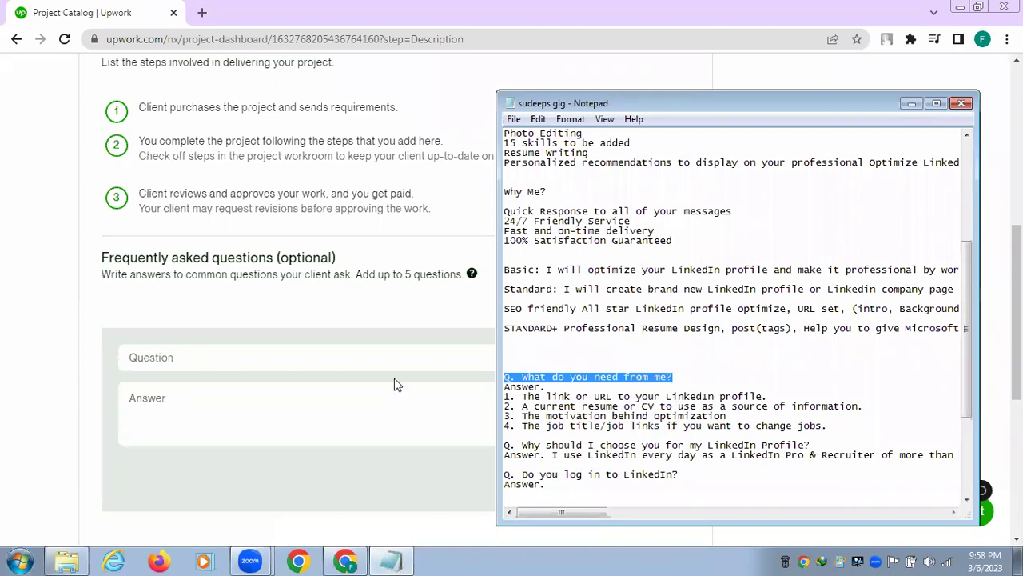
left_click(325, 357)
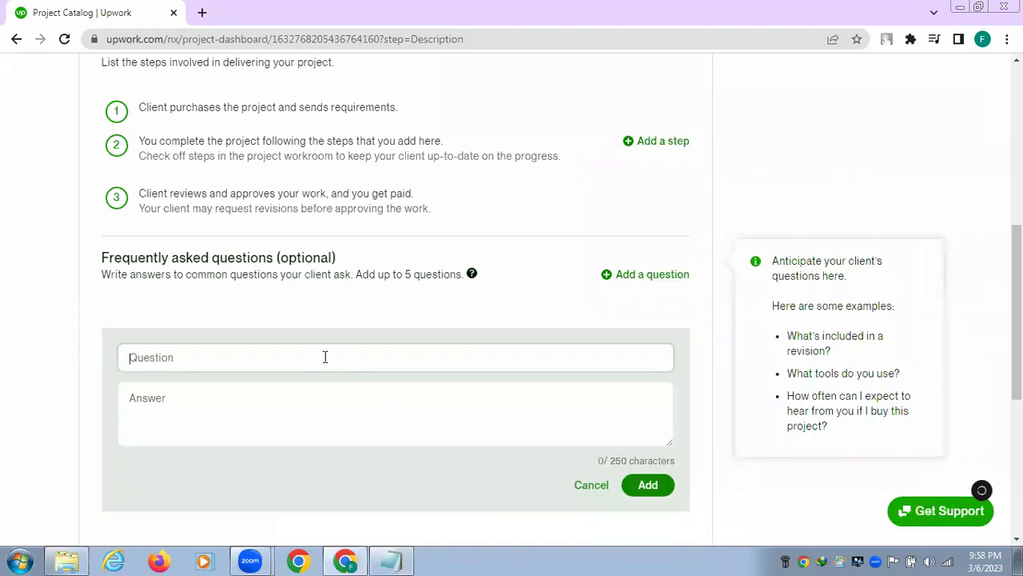
type("Q. What do you need from me?")
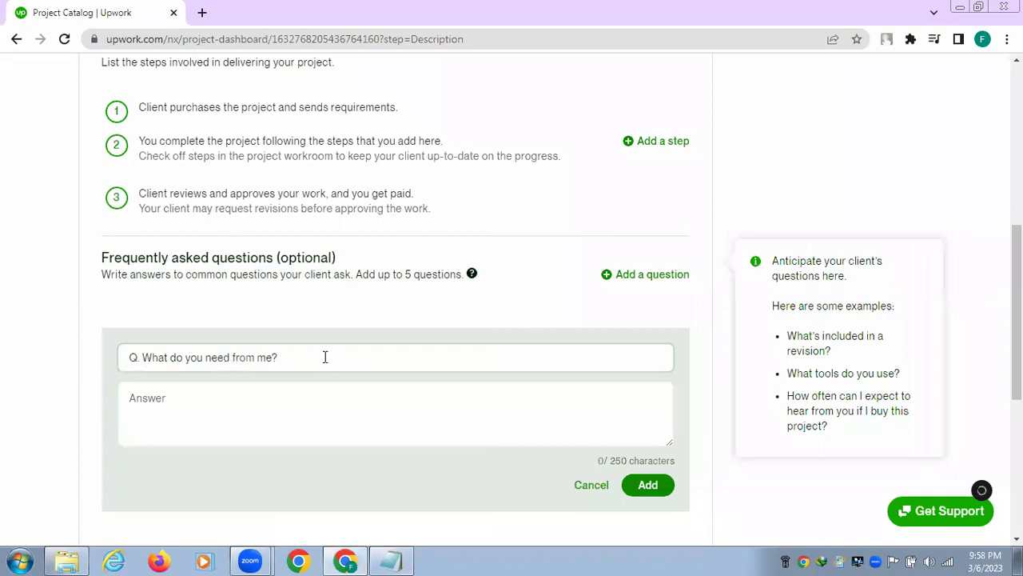
Step: Copy the four-point answer to "What do you need from me?" from the Notepad gig notes, paste it as the FAQ answer and add the entry
left_click(400, 560)
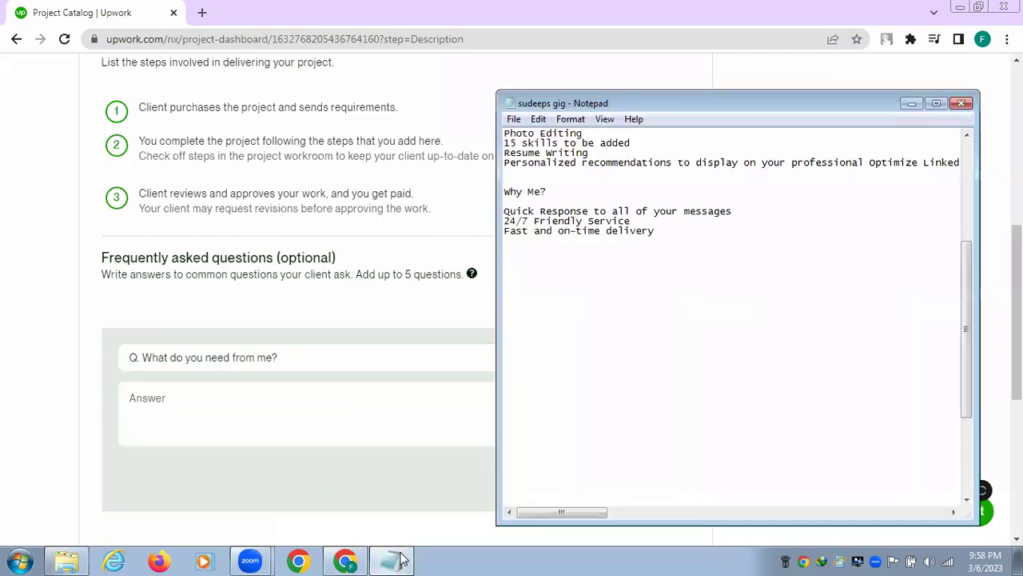
left_click(505, 387)
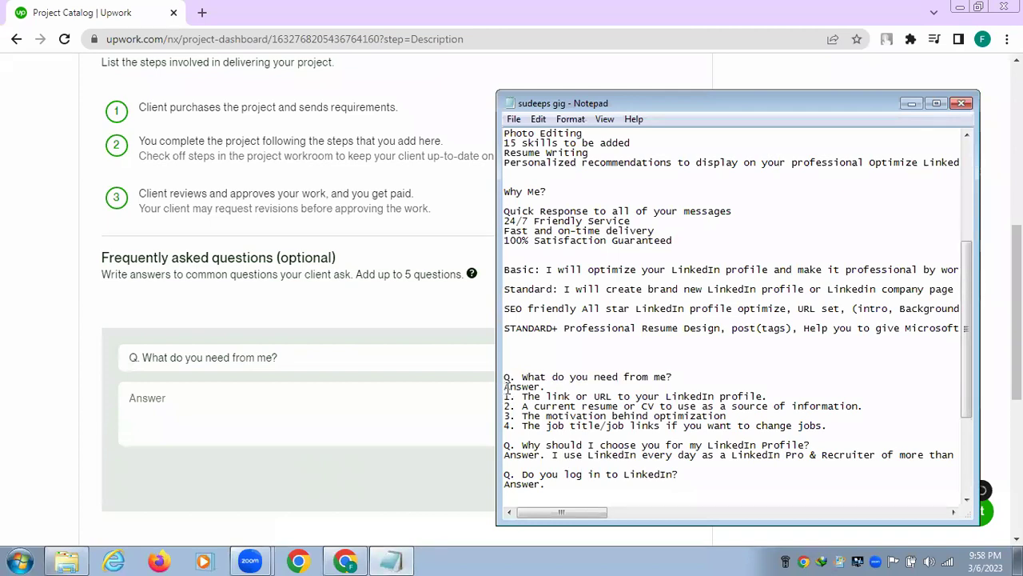
key("shift+Down")
key("shift+Down")
key("shift+Down")
key("shift+Down")
key("shift+Down")
key("ctrl+c")
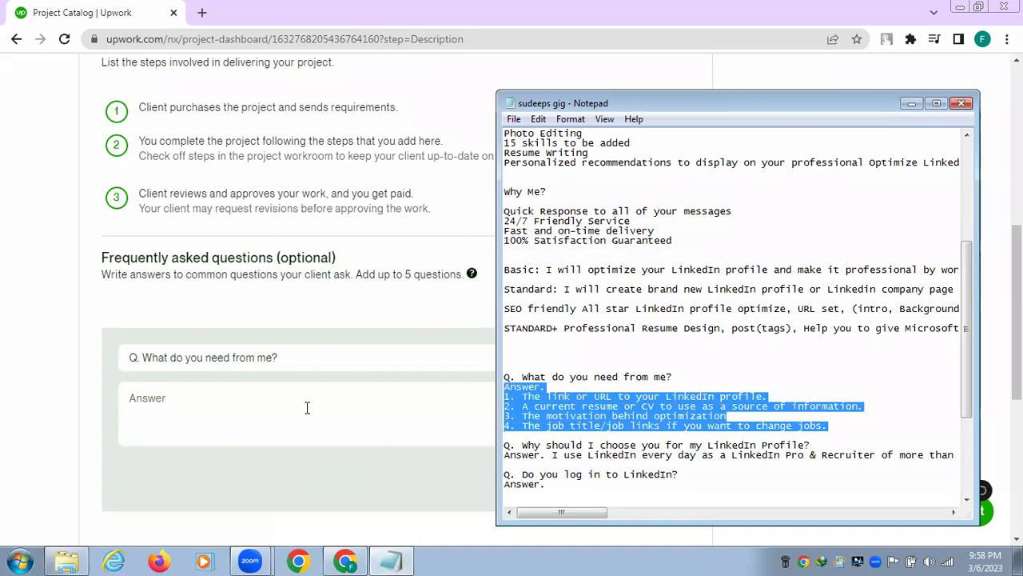
left_click(202, 407)
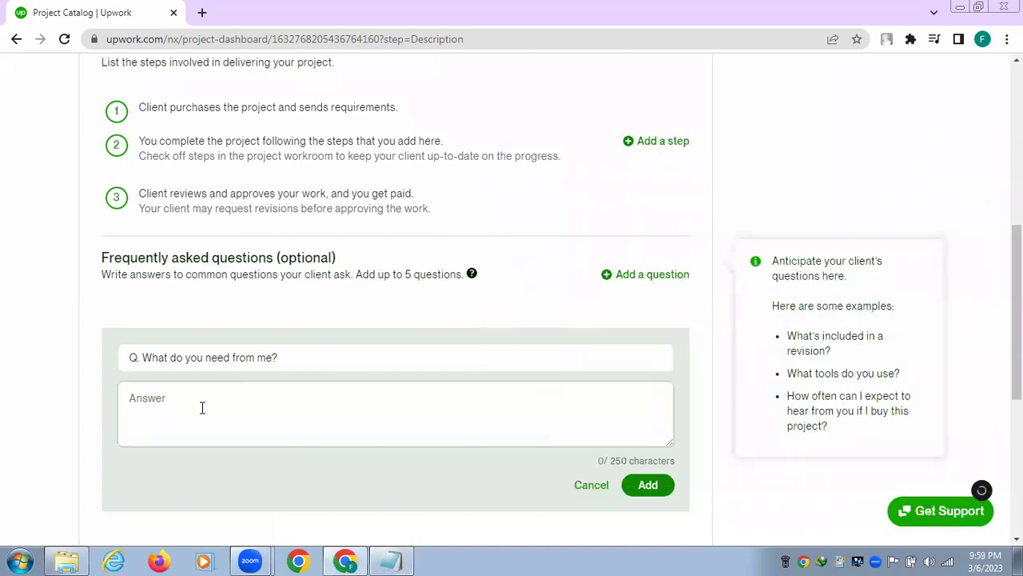
key("ctrl+v")
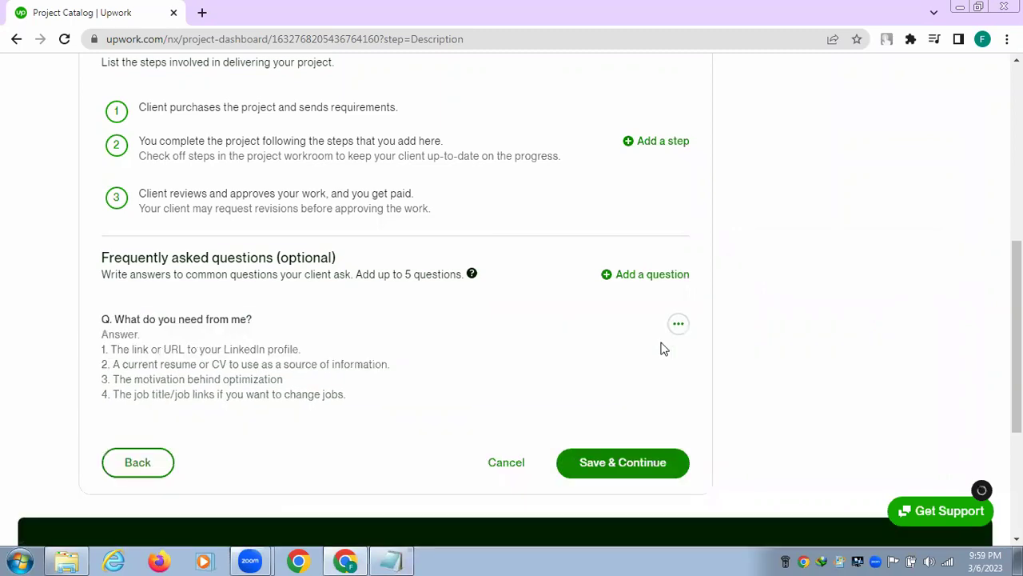
Step: Start another FAQ entry and paste "Q. Why should I choose you for my LinkedIn Profile?" from the Notepad gig notes as its question
left_click(624, 276)
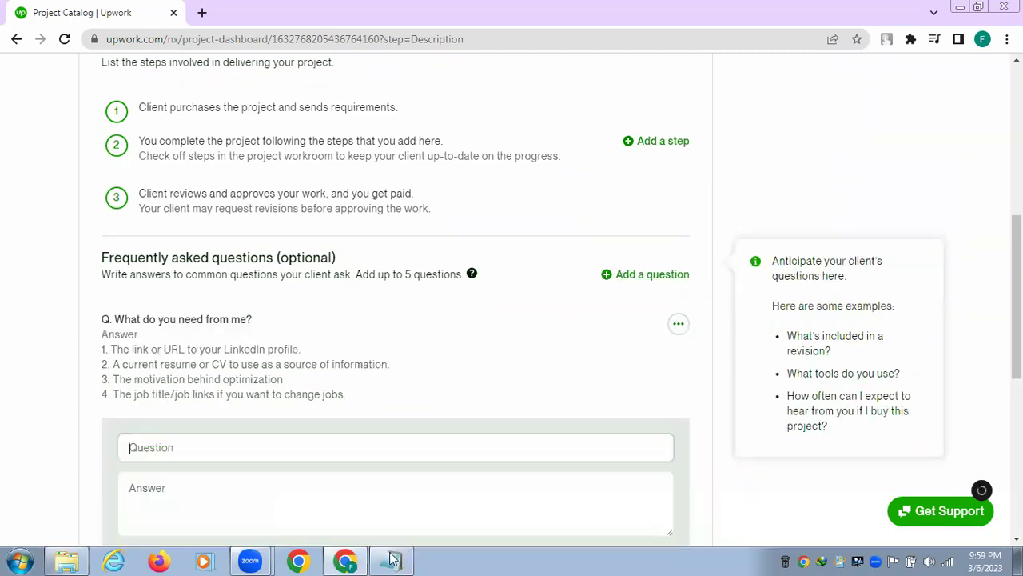
left_click(387, 558)
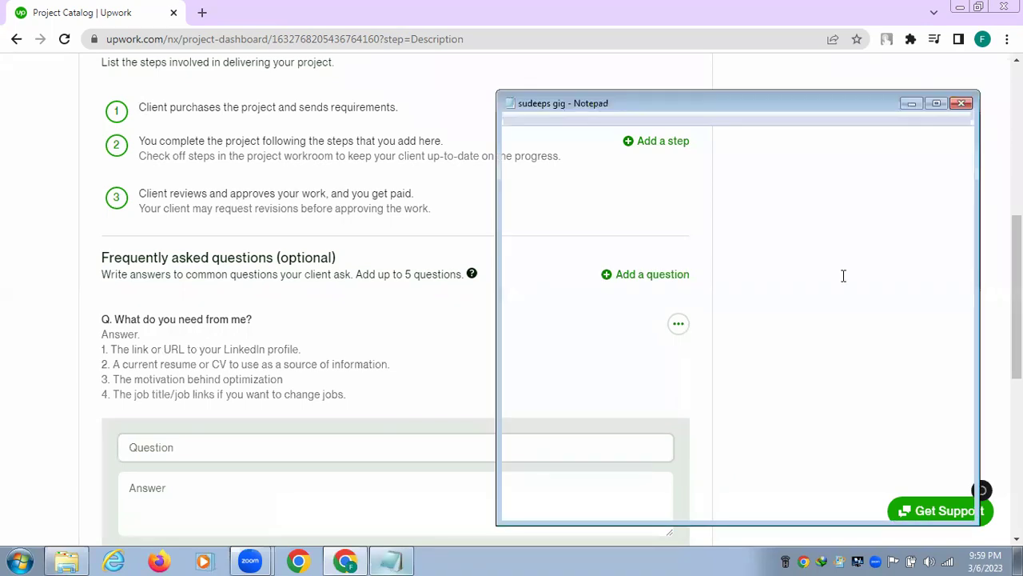
scroll(843, 274, "down", 3)
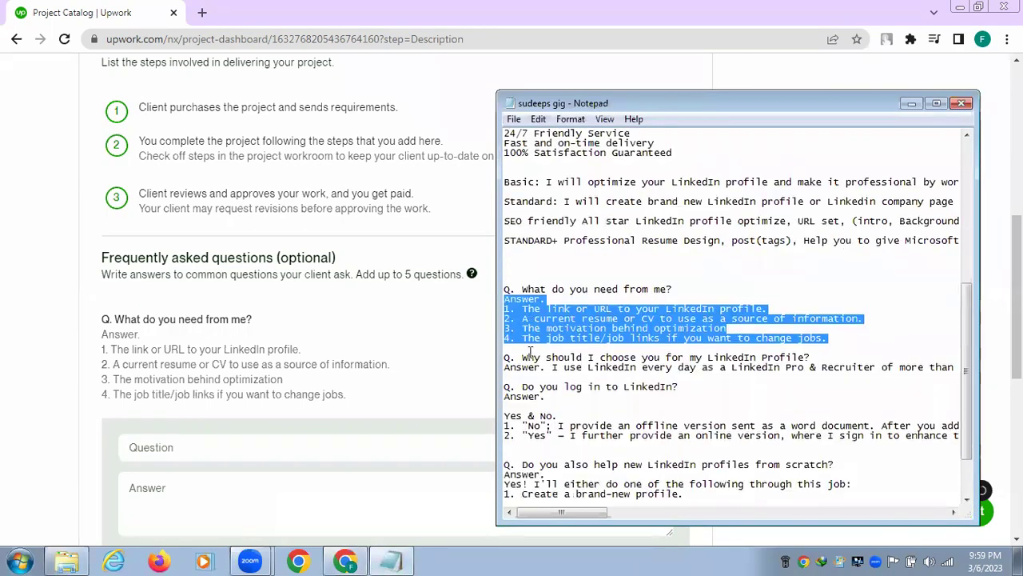
left_click(505, 356)
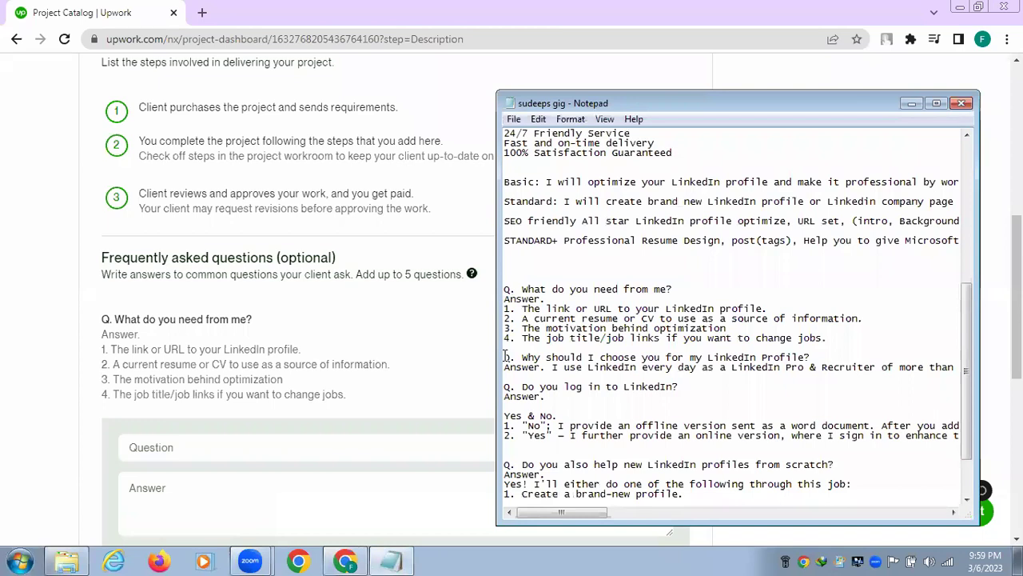
left_click_drag(505, 357, 811, 357)
key("ctrl+c")
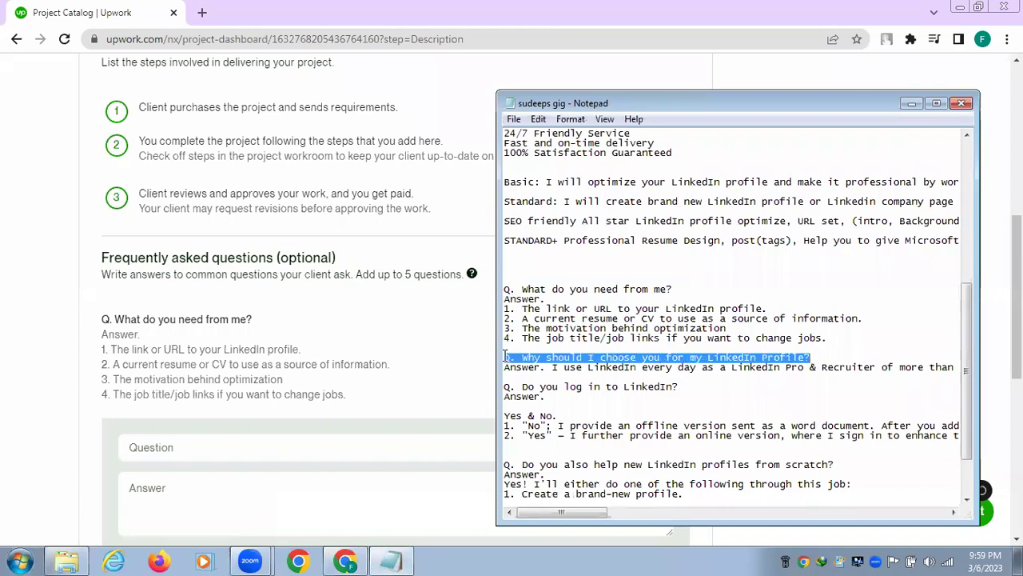
left_click(155, 448)
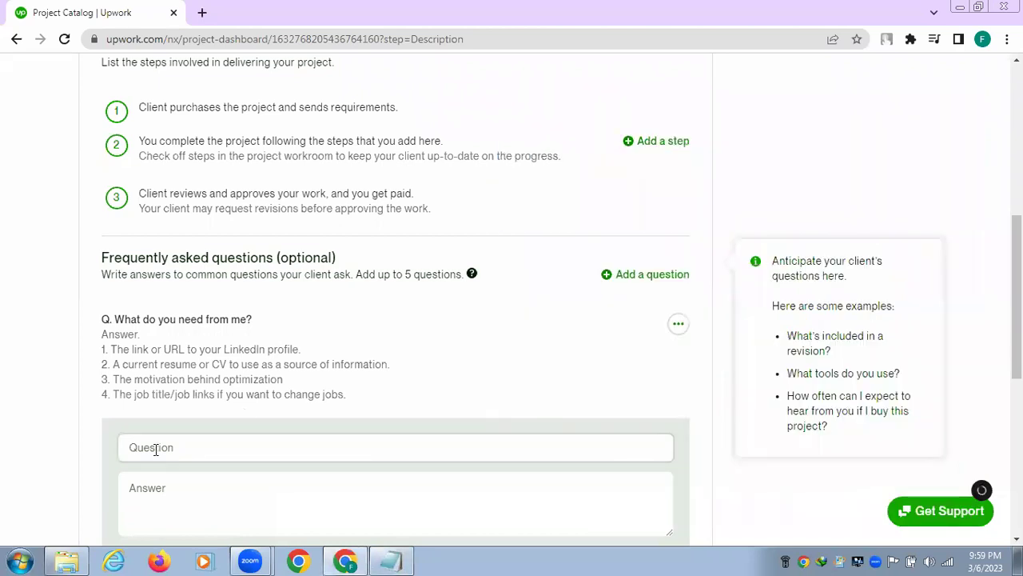
key("ctrl+v")
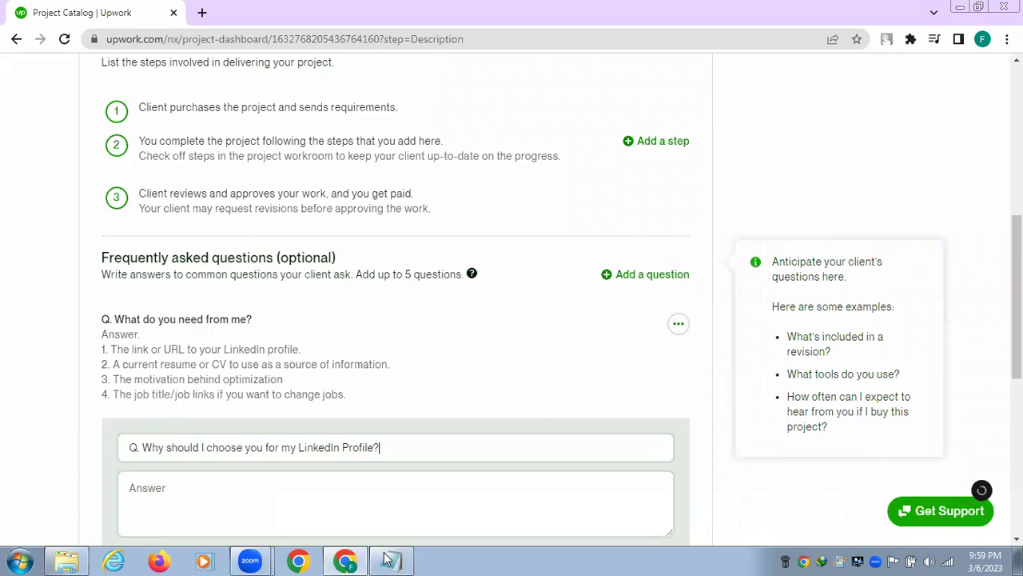
Step: In the Notepad gig notes, copy "Answer. I use LinkedIn every day as a LinkedIn Pro & Recruiter of more than 15 years."
left_click(390, 560)
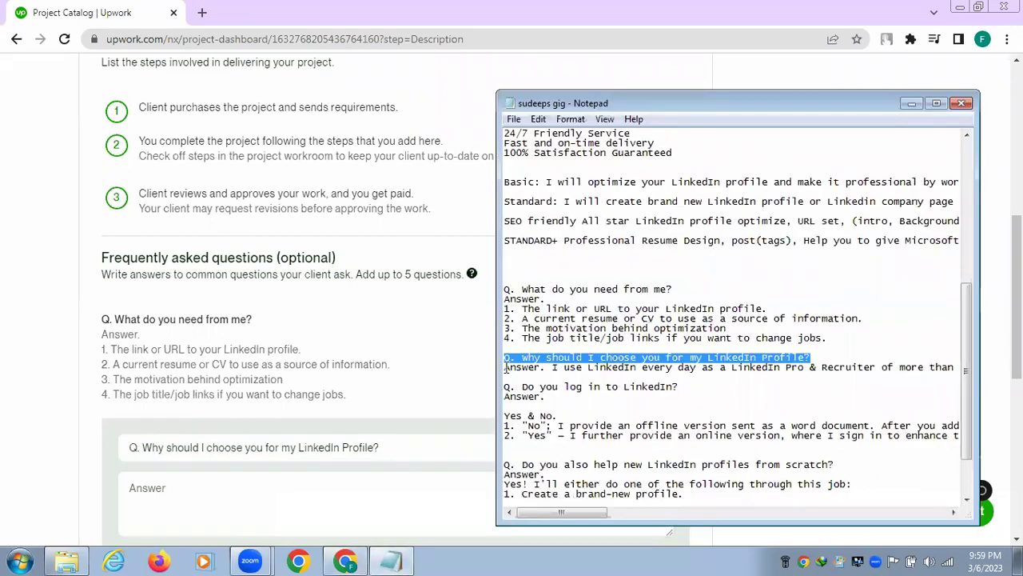
double_click(507, 368)
key("shift+Right")
key("shift+Right")
key("shift+Right")
key("shift+Right")
key("shift+Right")
key("shift+Right")
key("shift+Right")
key("shift+Right")
key("shift+Right")
key("shift+Right")
key("shift+Right")
key("shift+Right")
key("shift+Right")
key("shift+Right")
key("shift+Right")
key("shift+Right")
key("shift+Right")
key("shift+Right")
key("shift+Right")
key("shift+Right")
key("shift+Right")
key("shift+Right")
key("shift+Right")
key("shift+Right")
key("shift+Right")
key("shift+Right")
key("shift+Right")
key("shift+Right")
key("shift+Right")
key("shift+Right")
key("shift+Right")
key("shift+Right")
key("shift+Right")
key("shift+Right")
key("shift+Right")
key("shift+Right")
key("shift+Right")
key("shift+Right")
key("shift+Right")
key("shift+Right")
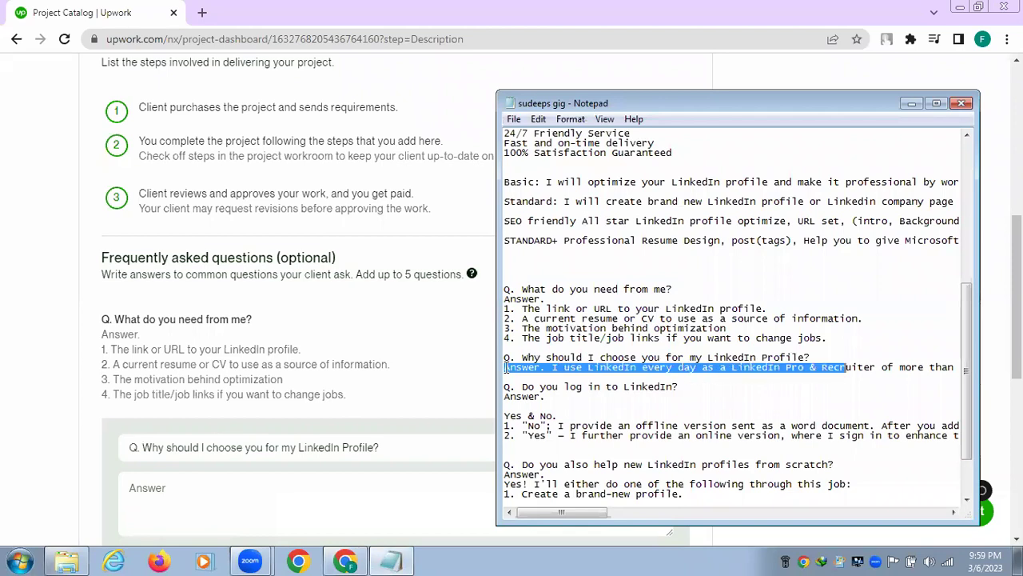
key("shift+Right")
key("shift+Right")
key("shift+Right")
key("shift+Right")
key("shift+Right")
key("shift+Right")
key("shift+Right")
key("shift+Right")
key("shift+Right")
key("shift+Right")
key("shift+Right")
key("shift+Right")
key("shift+Right")
key("shift+Right")
key("shift+Right")
key("shift+Right")
key("shift+Right")
key("shift+Right")
key("shift+Right")
key("shift+Right")
key("ctrl+c")
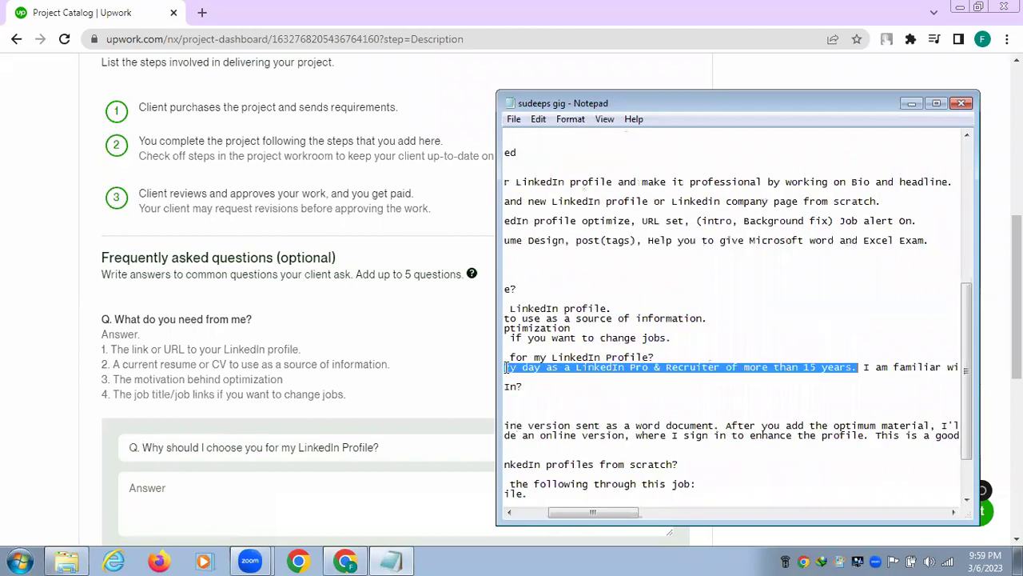
key("shift+Right")
key("shift+Right")
key("shift+Right")
key("shift+Right")
key("shift+Right")
key("shift+Right")
key("shift+Right")
key("shift+Right")
key("shift+Right")
key("shift+Right")
key("shift+Right")
key("shift+Right")
key("shift+Right")
key("shift+Right")
key("shift+Right")
key("shift+Right")
key("shift+Right")
key("shift+Right")
key("shift+Right")
key("shift+Right")
key("shift+Right")
key("shift+Right")
key("shift+Right")
key("shift+Right")
key("shift+Right")
key("shift+Right")
key("shift+Right")
key("shift+Right")
key("shift+Right")
key("shift+Right")
key("shift+Right")
key("shift+Right")
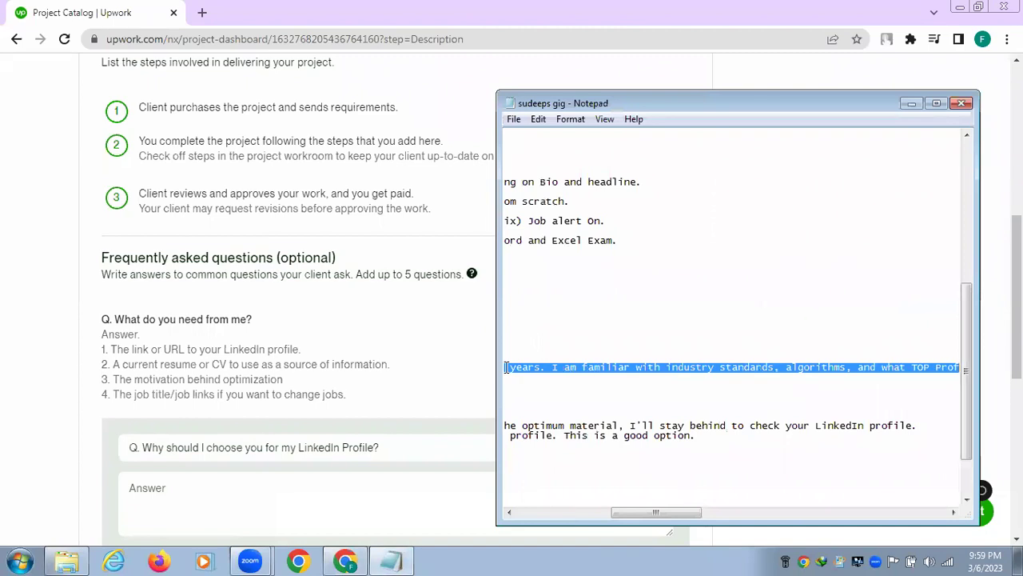
key("shift+Left")
key("shift+Left")
key("shift+Left")
key("shift+Left")
key("shift+Left")
key("shift+Left")
key("shift+Left")
key("shift+Left")
key("shift+Left")
key("shift+Left")
key("shift+Left")
key("shift+Left")
key("shift+Left")
key("shift+Left")
key("shift+Left")
key("shift+Left")
key("shift+Left")
key("shift+Left")
key("shift+Left")
key("shift+Left")
key("shift+Left")
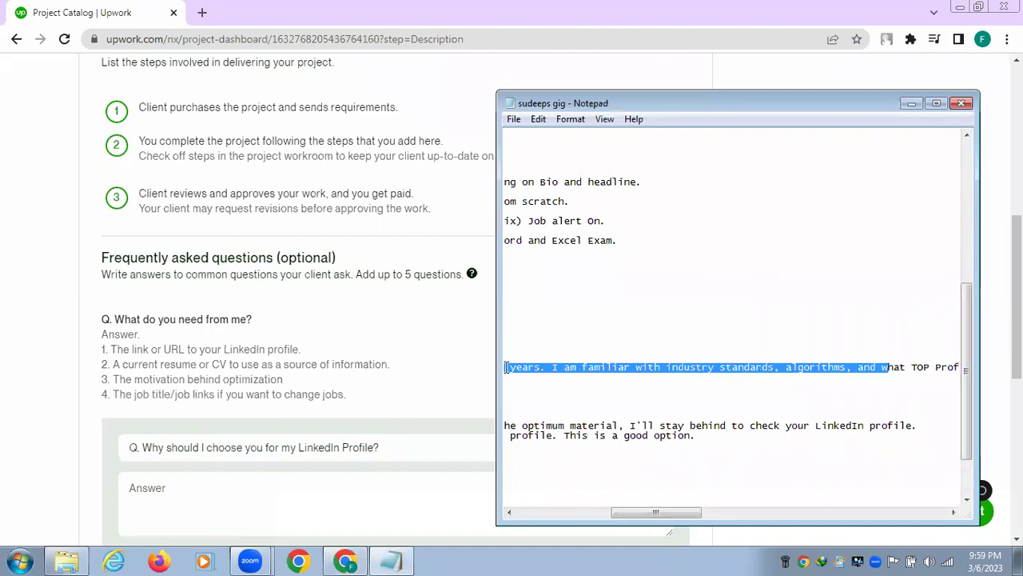
key("shift+Left")
key("shift+Left")
key("shift+Left")
key("shift+Left")
key("shift+Left")
key("shift+Left")
key("shift+Left")
key("shift+Left")
key("shift+Left")
key("shift+Left")
key("shift+Left")
key("shift+Left")
key("shift+Left")
key("shift+Left")
key("shift+Left")
key("shift+Left")
key("shift+Left")
key("shift+Left")
key("shift+Left")
key("shift+Left")
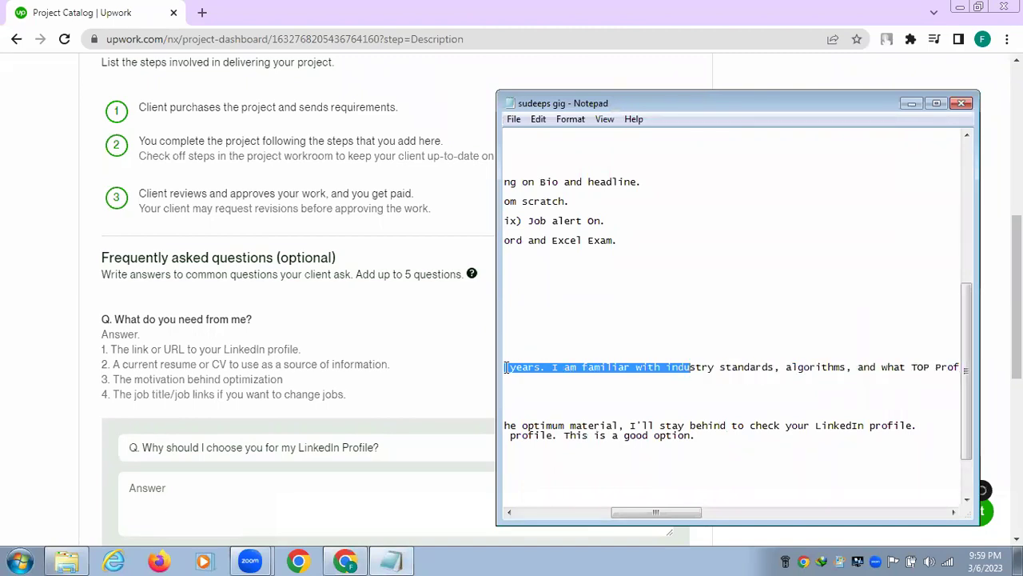
key("shift+Left")
key("shift+Left")
key("shift+Left")
key("shift+Left")
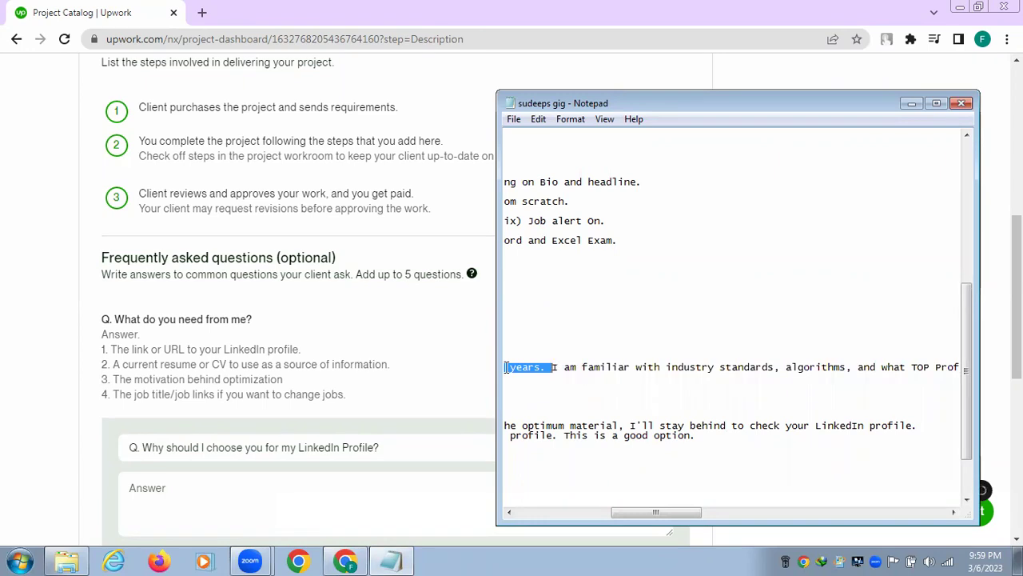
key("shift+Right")
key("shift+Right")
Step: Paste the copied sentence as the answer to "Why should I choose you for my LinkedIn Profile?" and add the FAQ entry
left_click(171, 483)
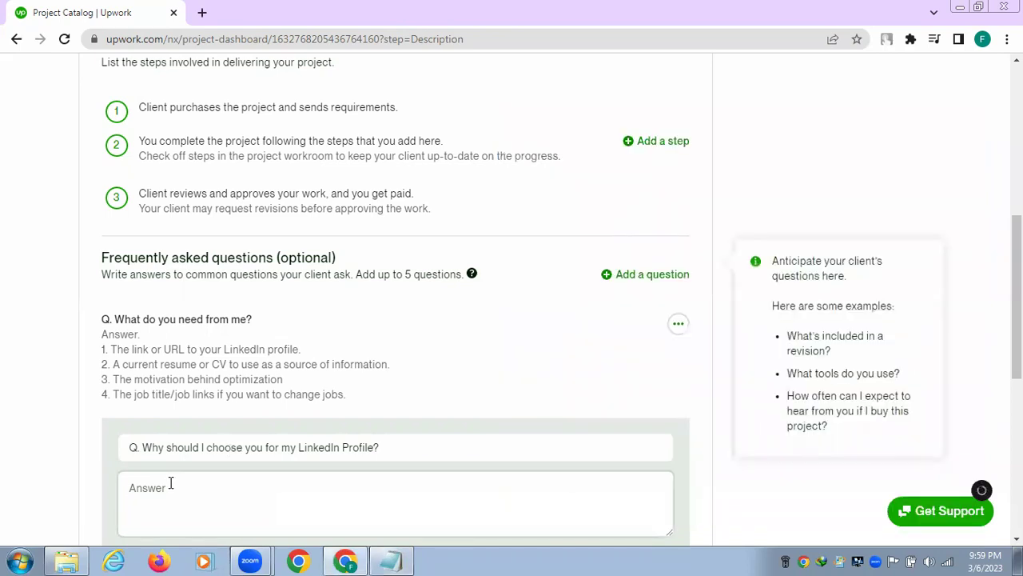
key("ctrl+v")
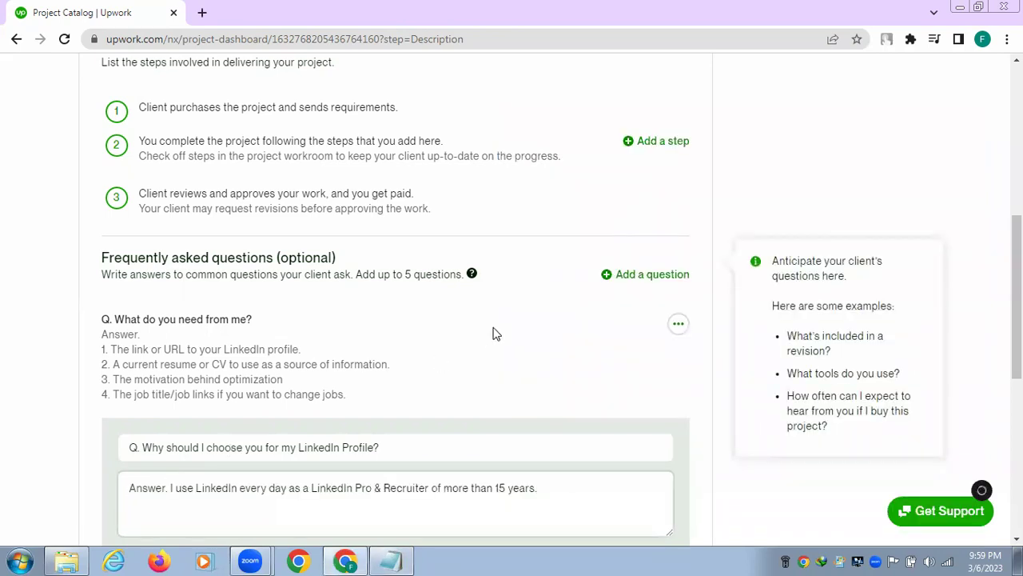
scroll(503, 299, "down", 3)
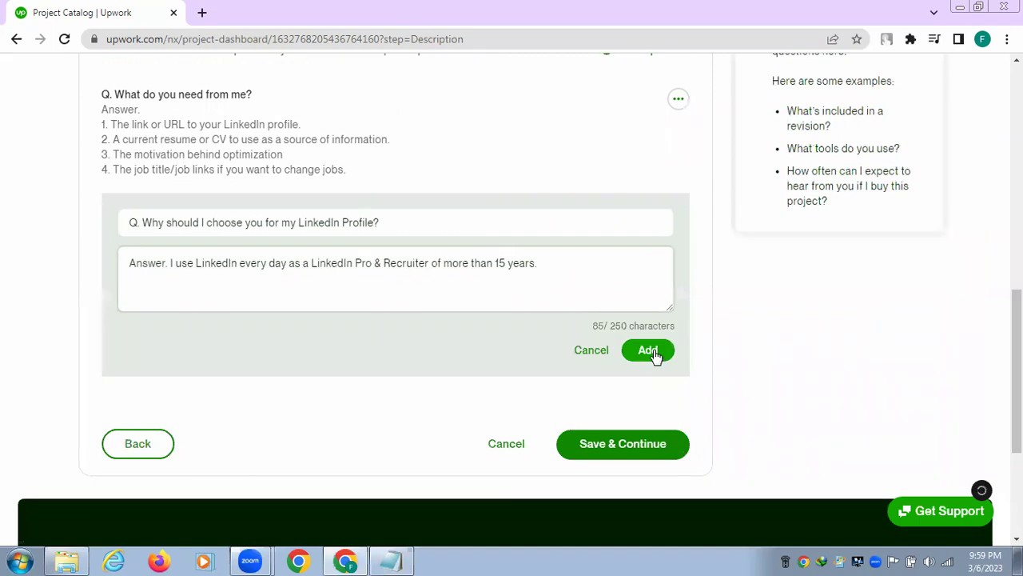
left_click(649, 351)
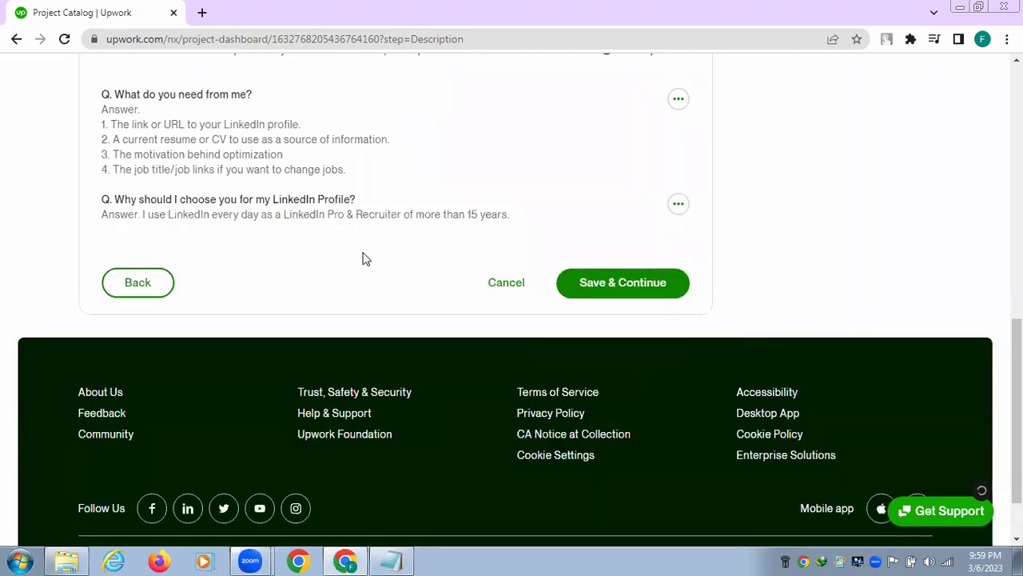
Step: Start a third question entry in the optional frequently asked questions section
scroll(362, 258, "up", 2)
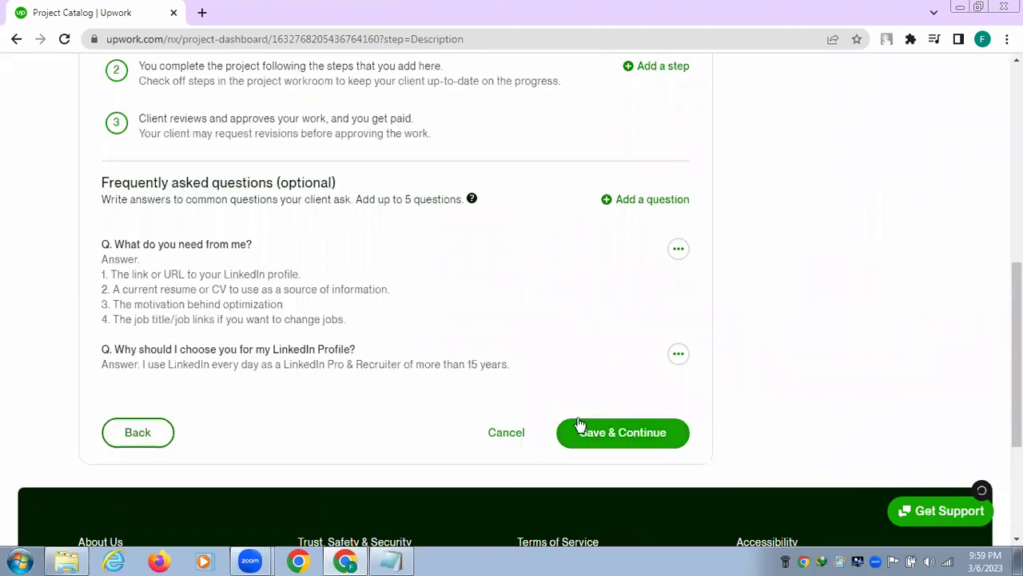
left_click(632, 199)
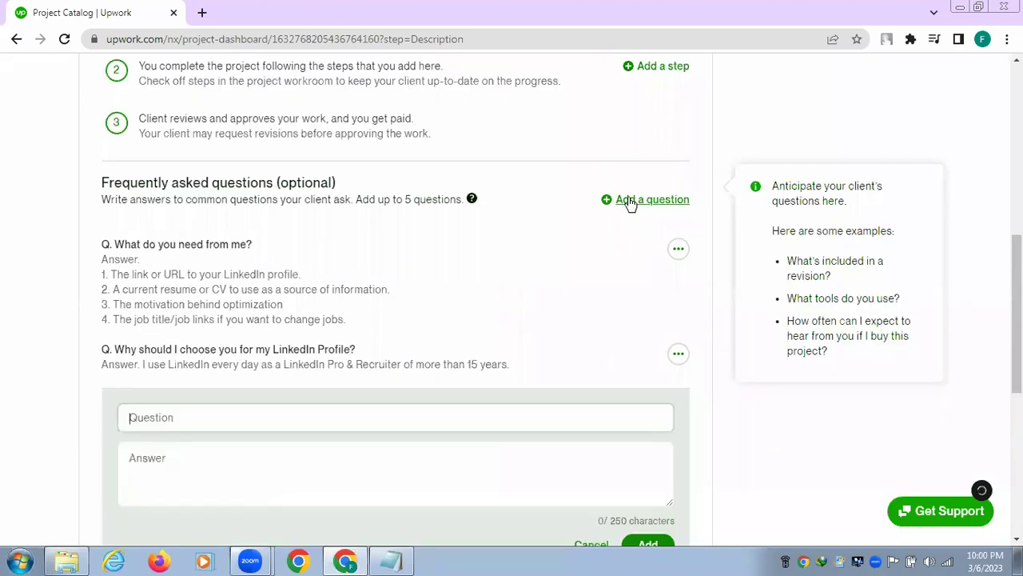
Step: Look through the remaining questions and answers in the Notepad gig notes, starting from the line beginnings, and return to the Upwork form's end
left_click(398, 559)
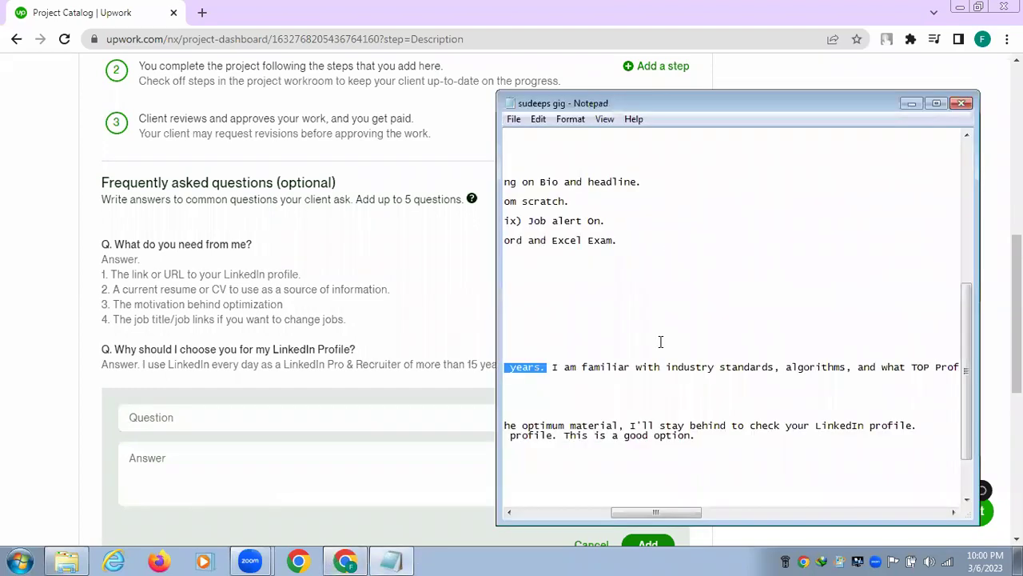
scroll(667, 336, "down", 2)
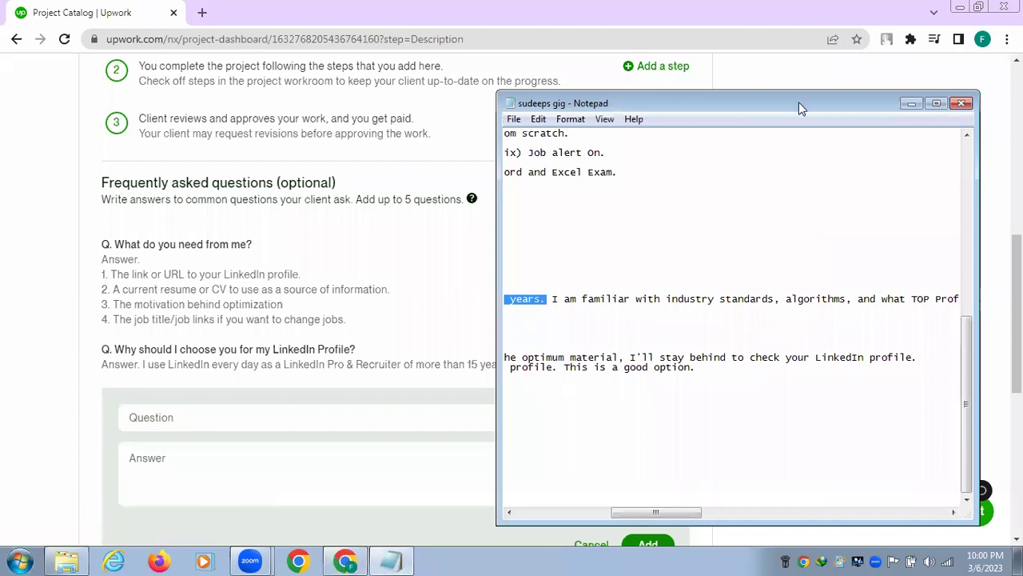
left_click_drag(799, 101, 791, 32)
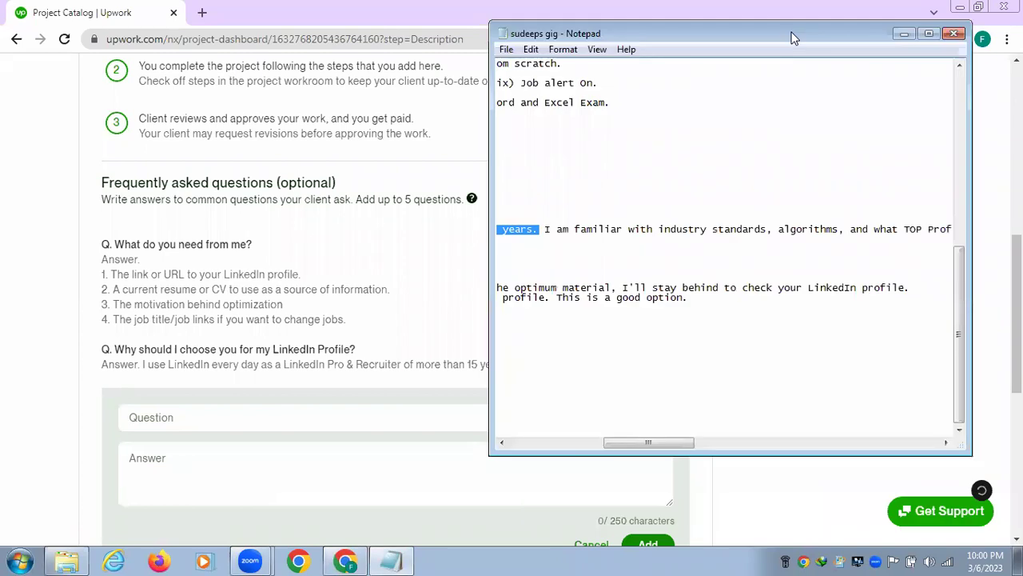
left_click(500, 444)
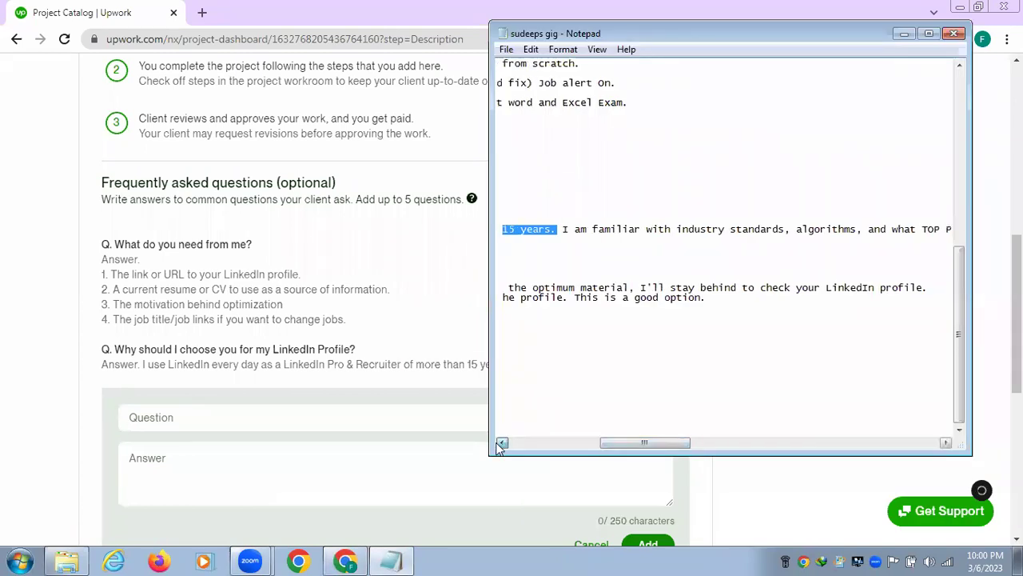
left_click(501, 444)
left_click(500, 444)
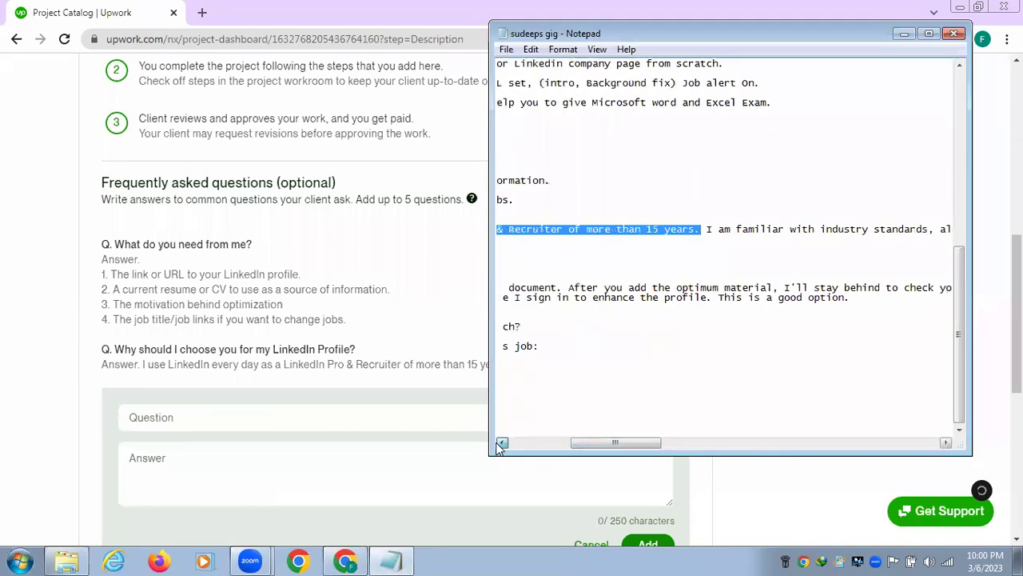
left_click(500, 444)
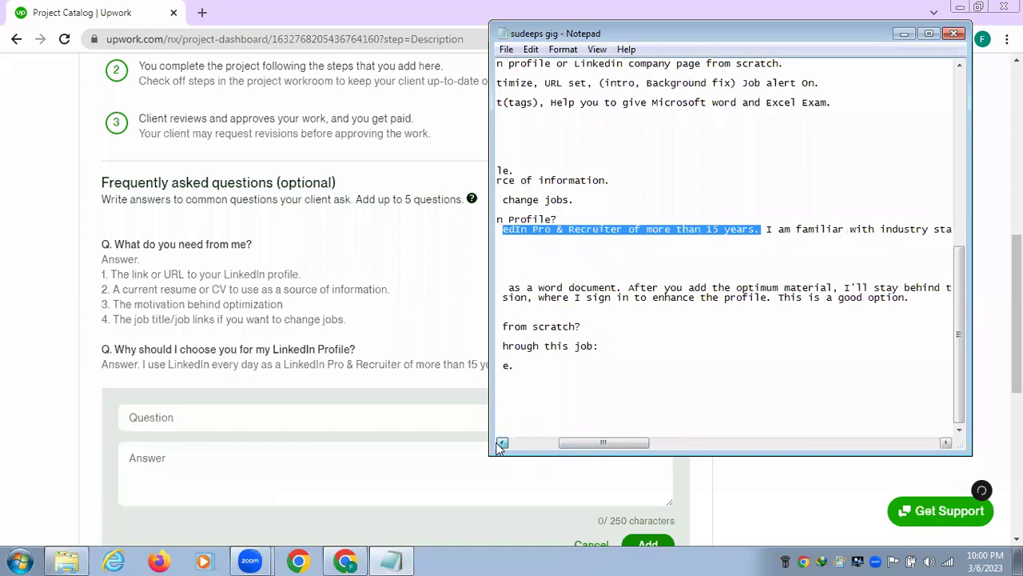
left_click(500, 444)
left_click(501, 444)
left_click(501, 443)
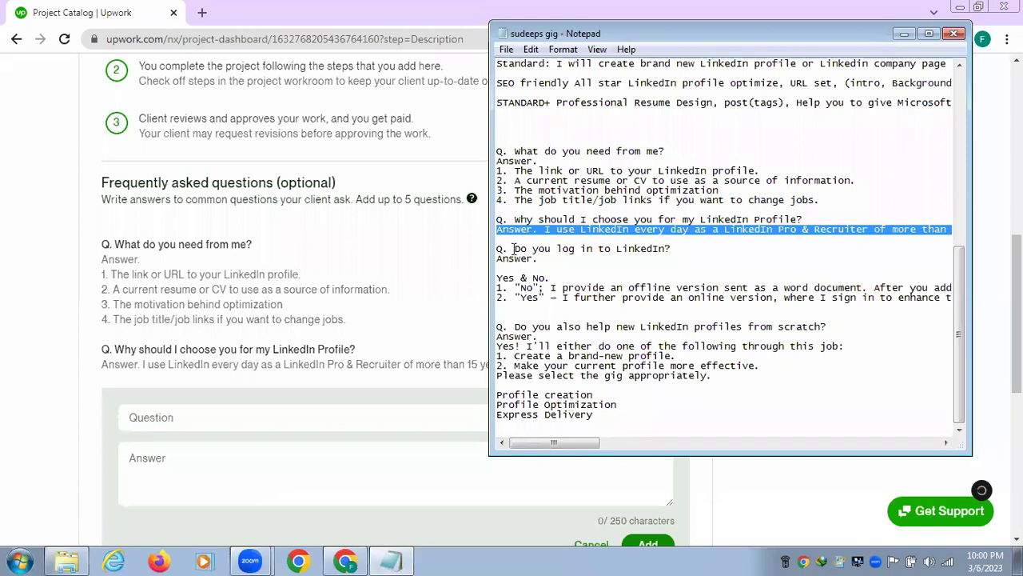
left_click(903, 38)
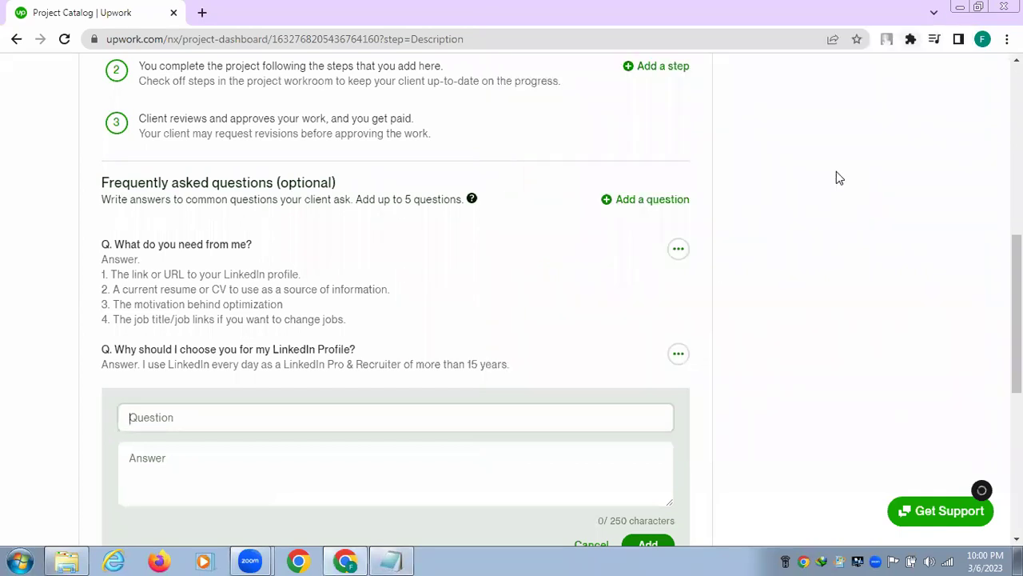
scroll(648, 310, "down", 5)
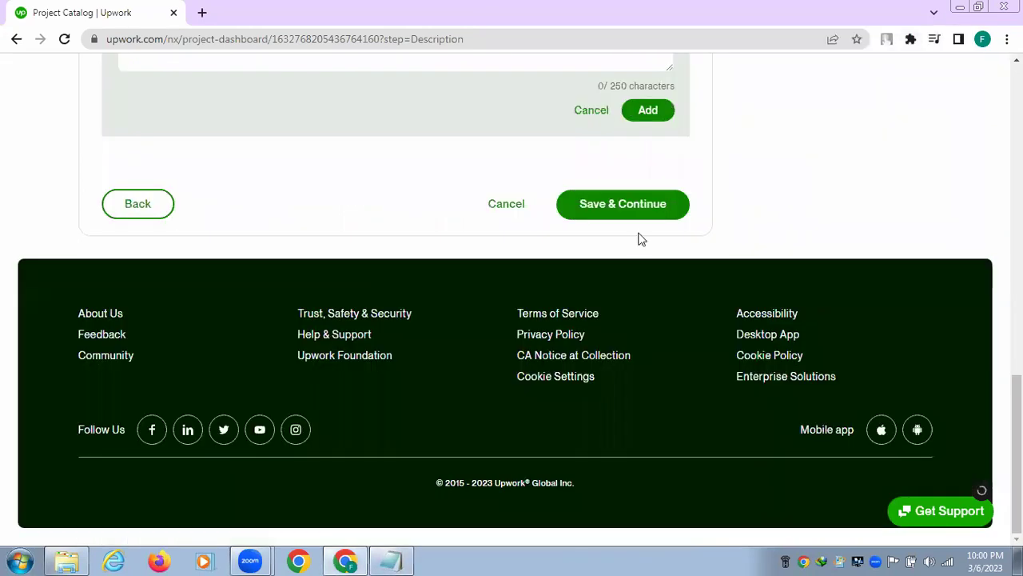
Step: Discard the empty third frequently asked question and try to save the project description to continue
left_click(582, 113)
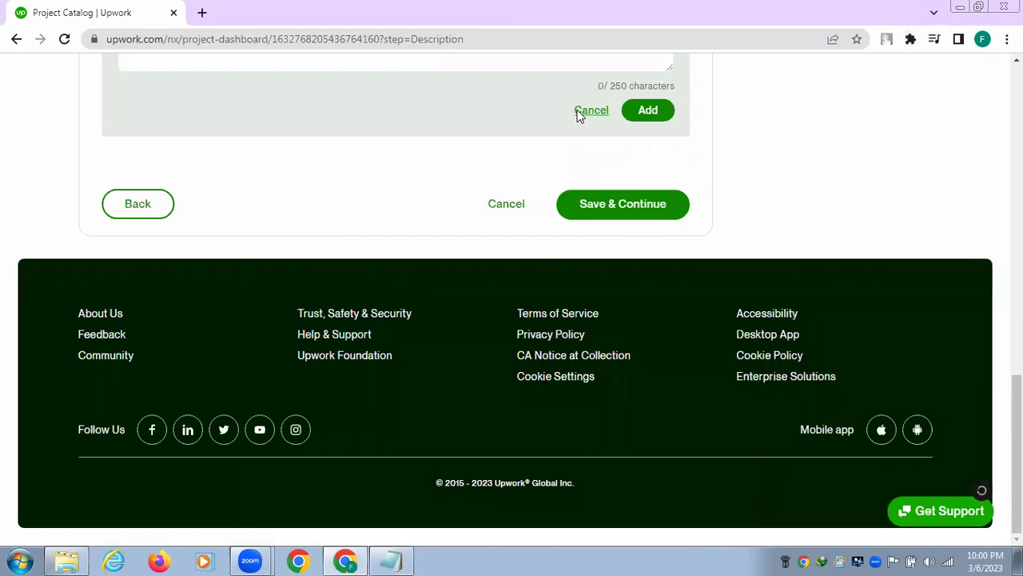
left_click(589, 205)
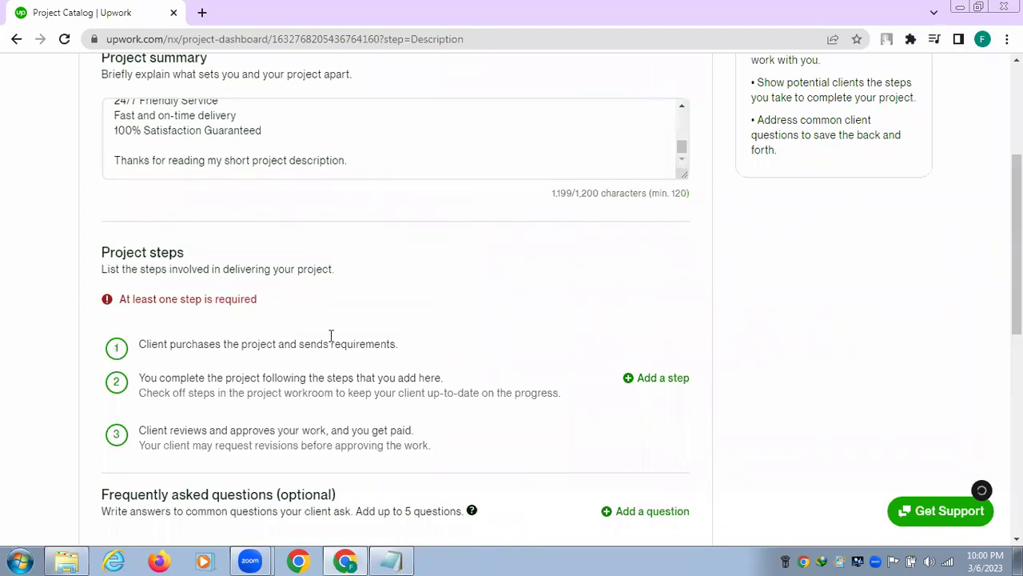
Step: Start a new project step named "The Client purchases the project and sends requirements." and make its description ready for entry
left_click(637, 379)
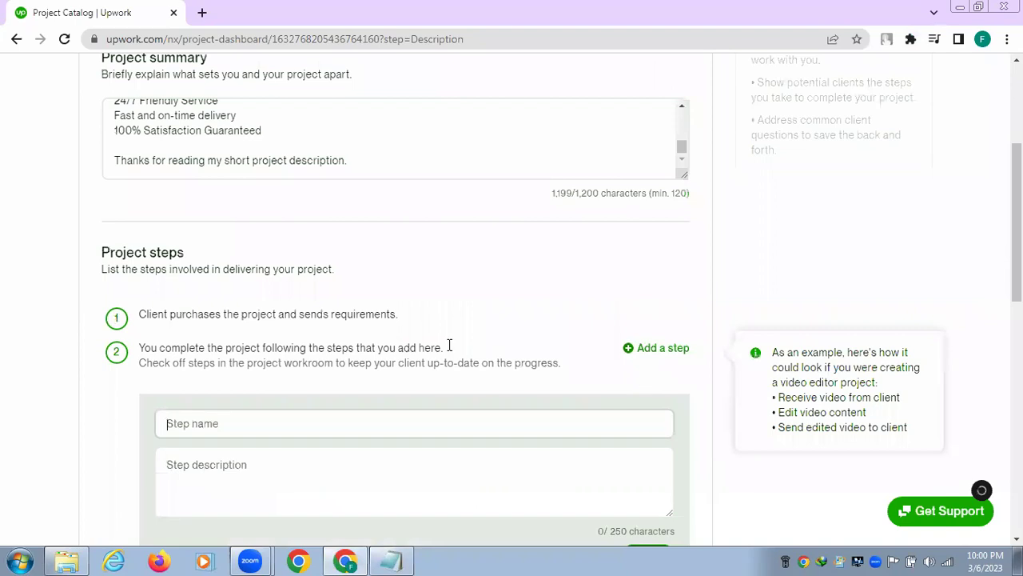
scroll(421, 322, "down", 2)
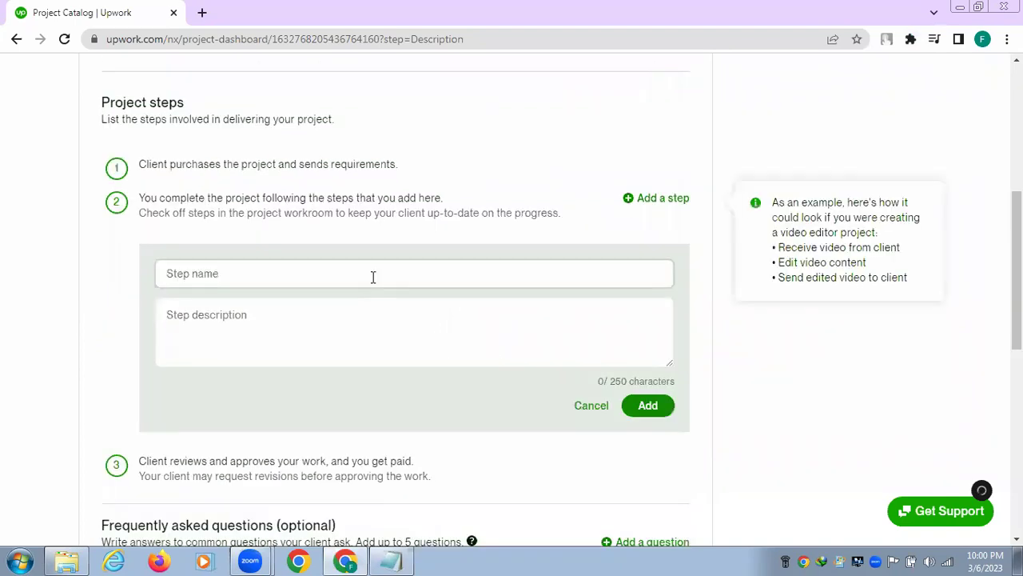
type("Client purchases")
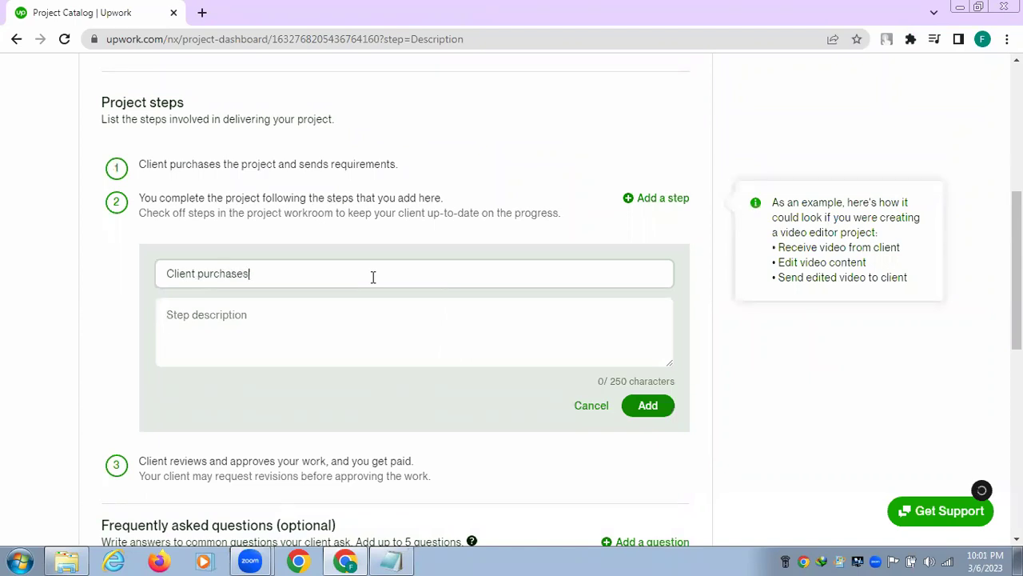
type(" the projec")
type("t and send")
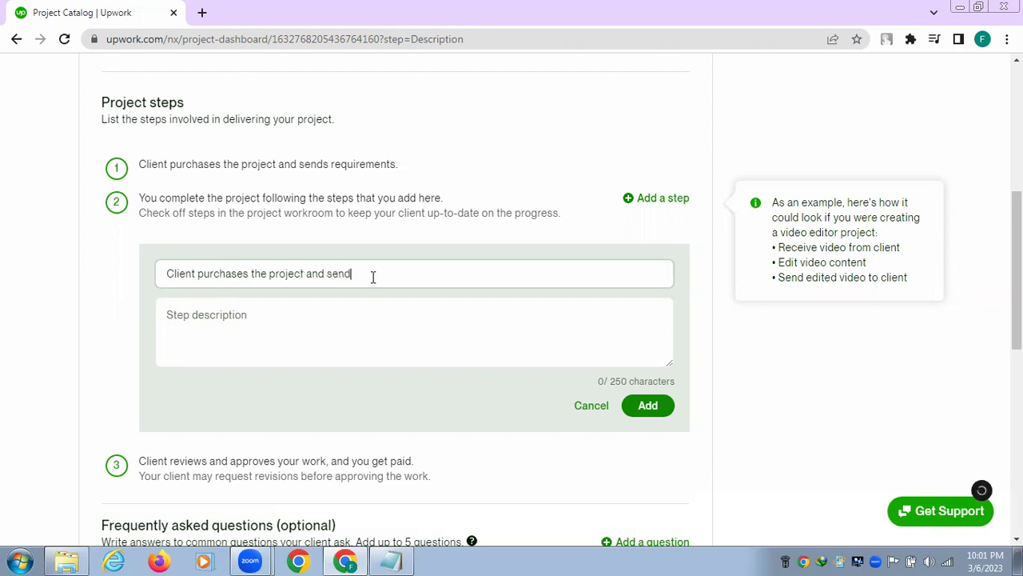
type("s requirements.")
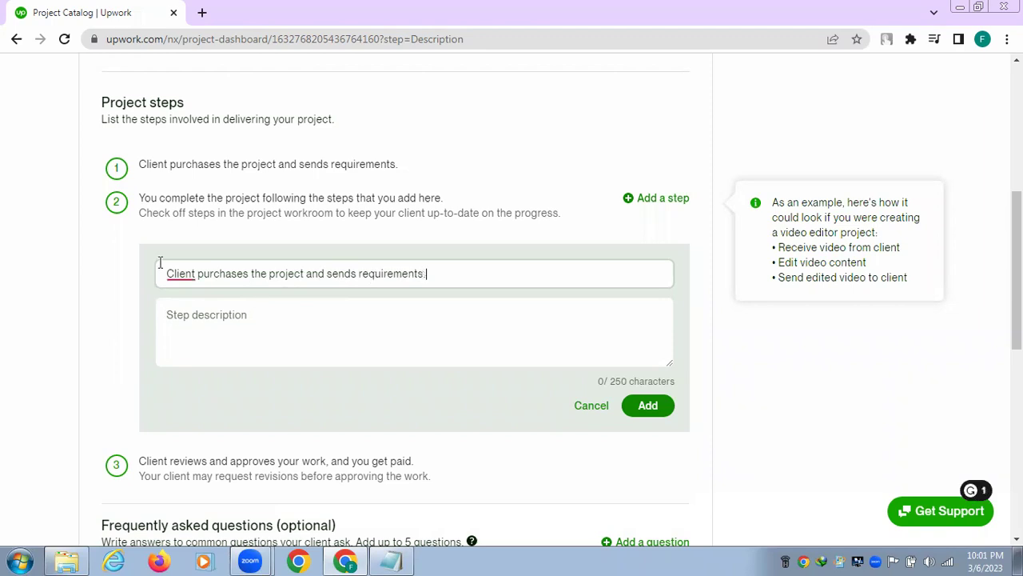
mouse_move(181, 277)
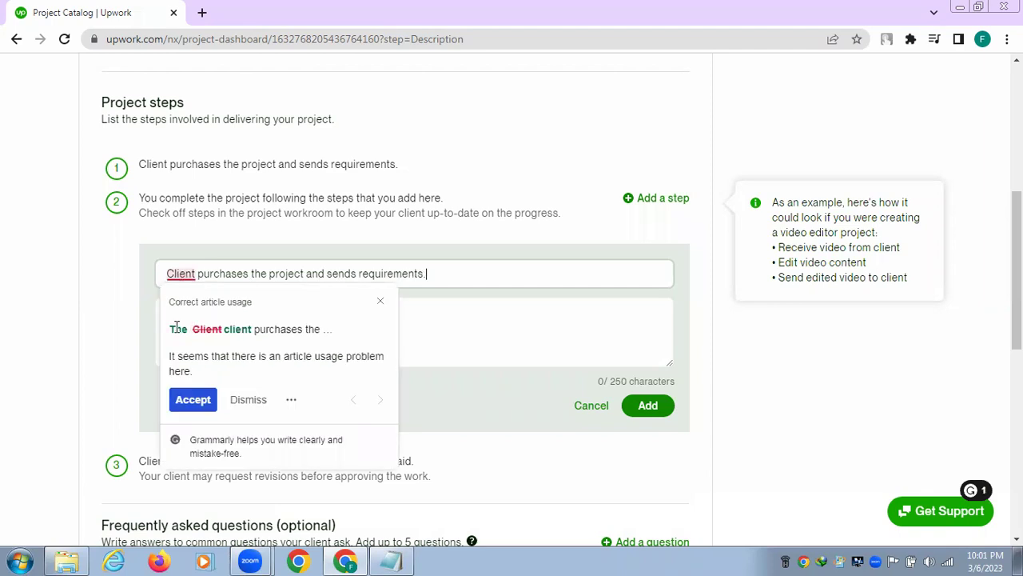
left_click(162, 273)
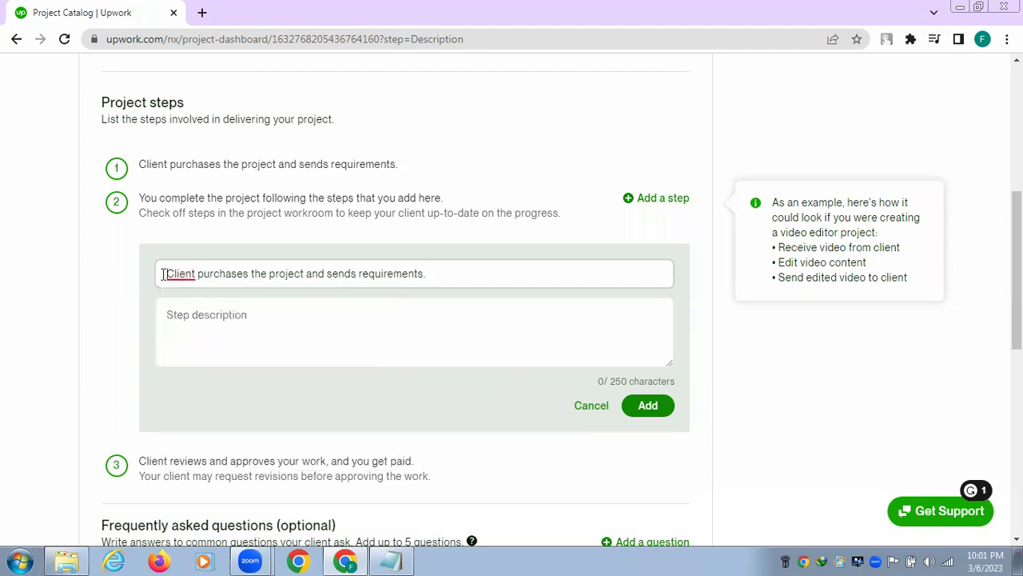
type("The")
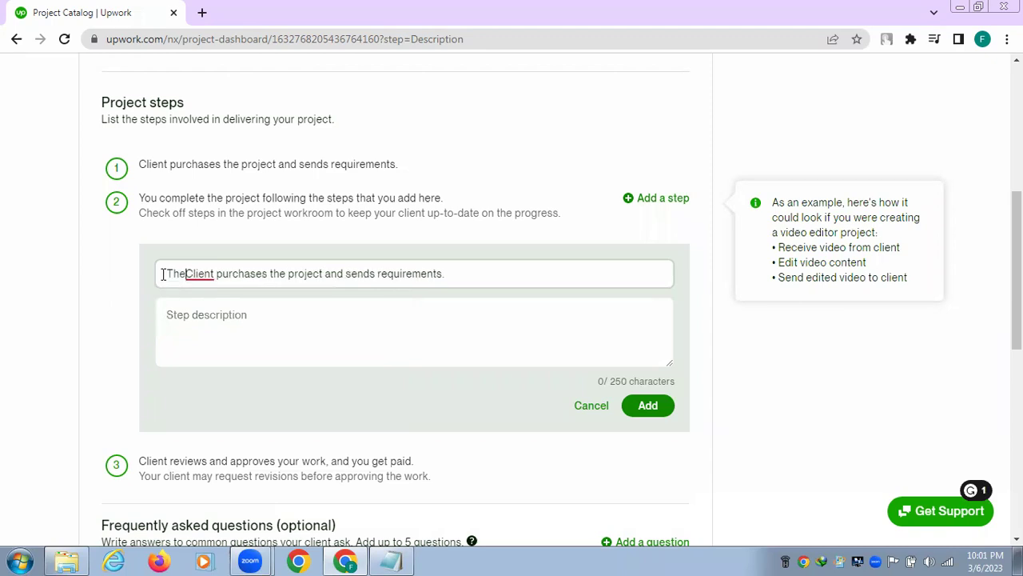
left_click(190, 315)
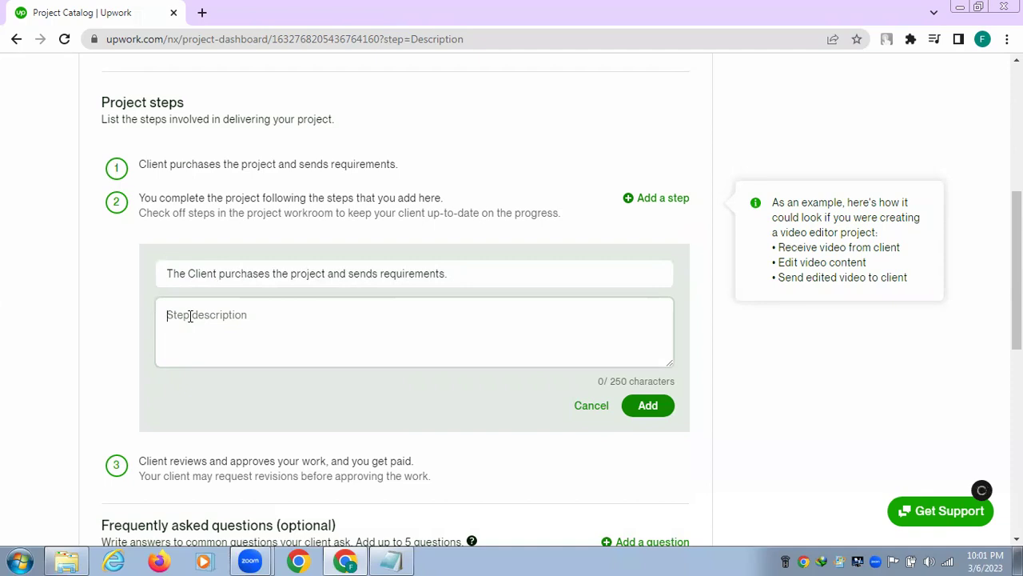
type("I'll nee")
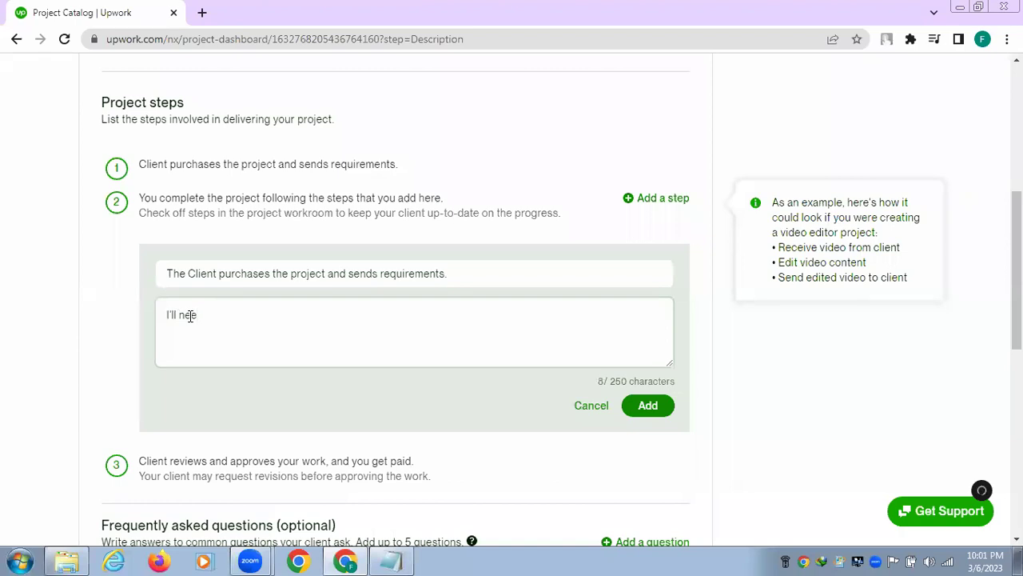
key("BackSpace")
type("ed")
key("ctrl+a")
key("BackSpace")
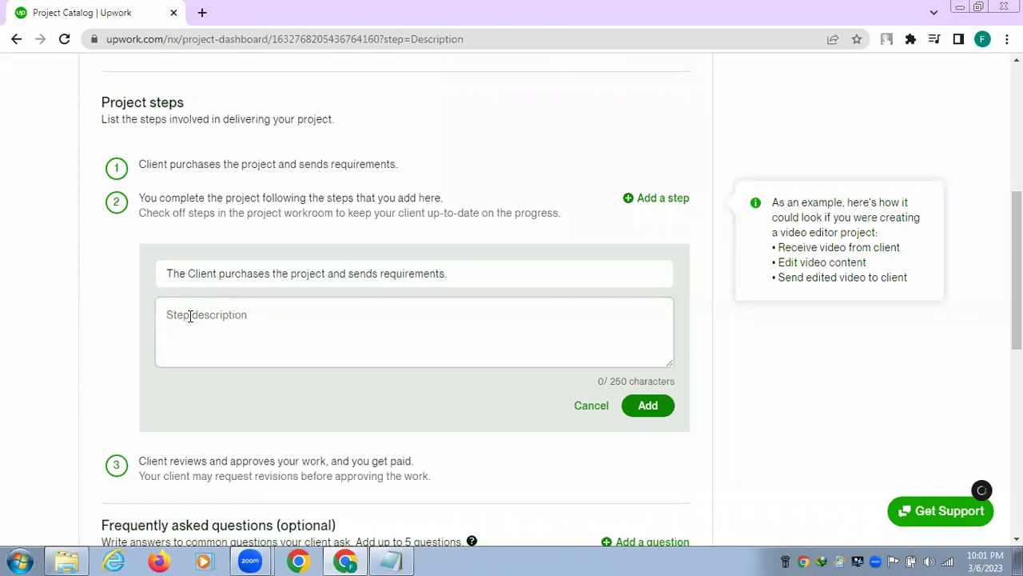
Step: Write "The client have to fulfill the requirements to start the work" as the project step's description
type("The I")
type("l")
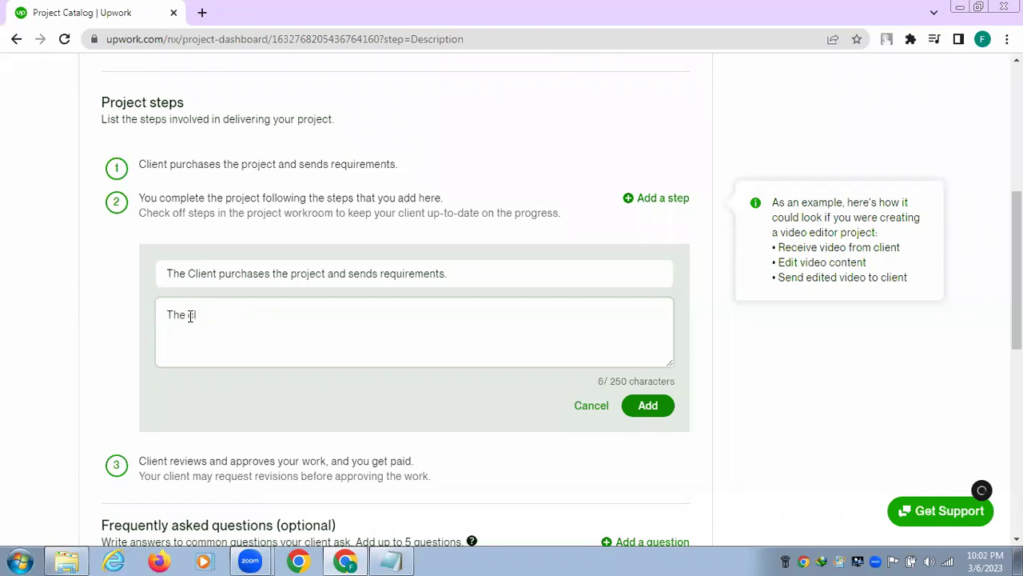
type("ients")
key("BackSpace")
type("have to full")
key("BackSpace")
type("filll ")
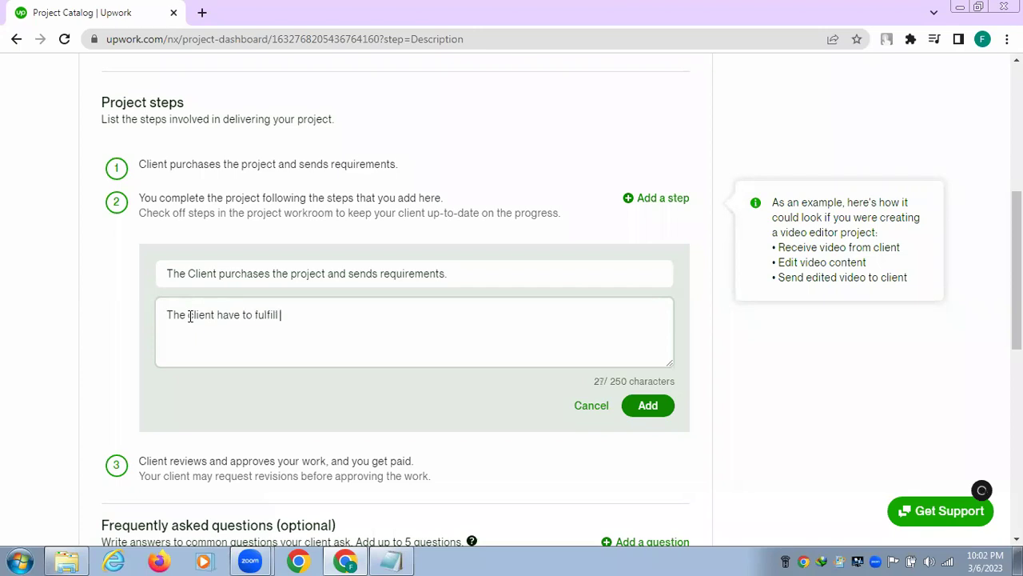
type("the requirement")
key("BackSpace")
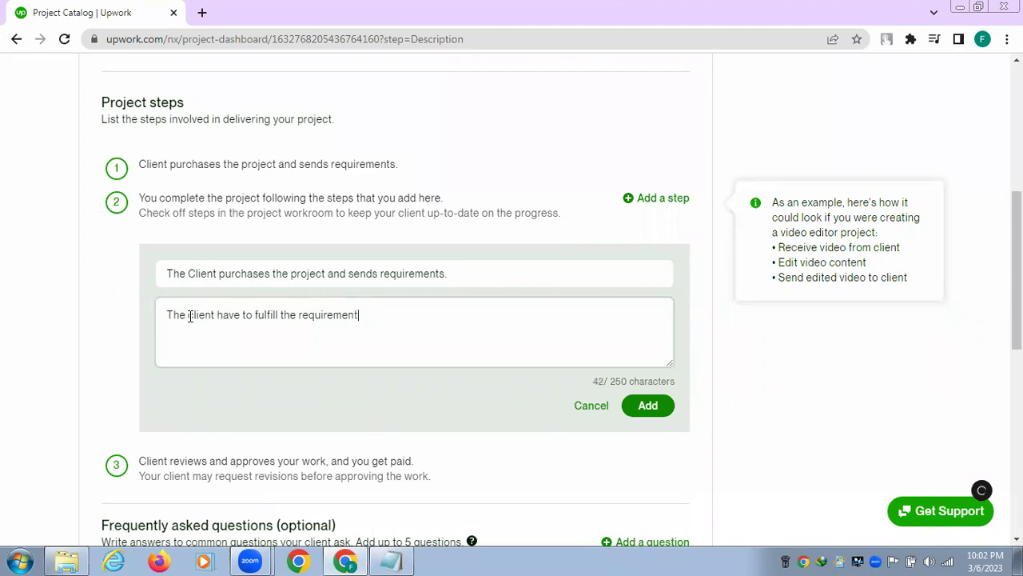
type("s to ")
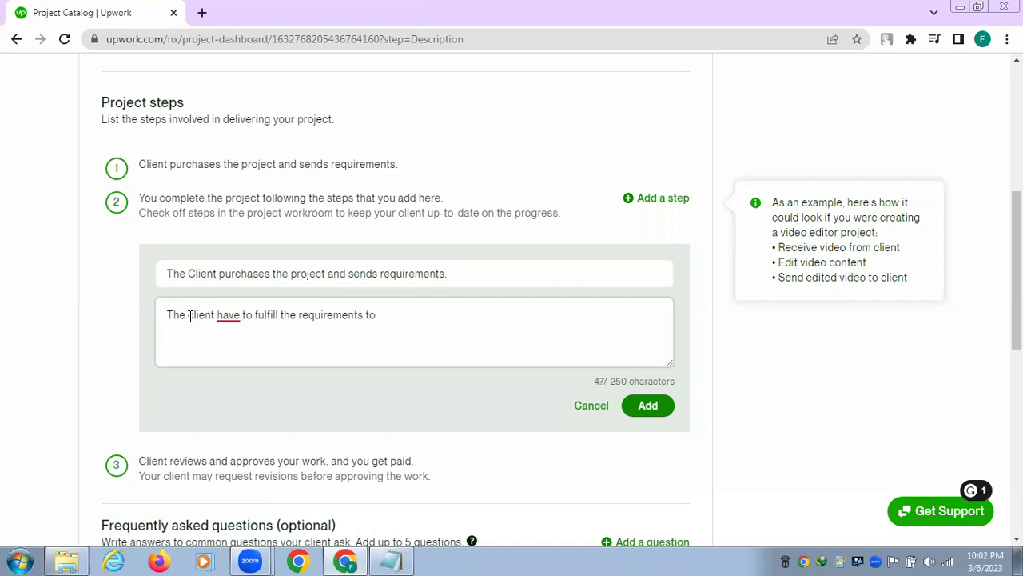
type("start the work")
Step: Correct "have" to "has" in the step description and end the sentence with a period
mouse_move(228, 318)
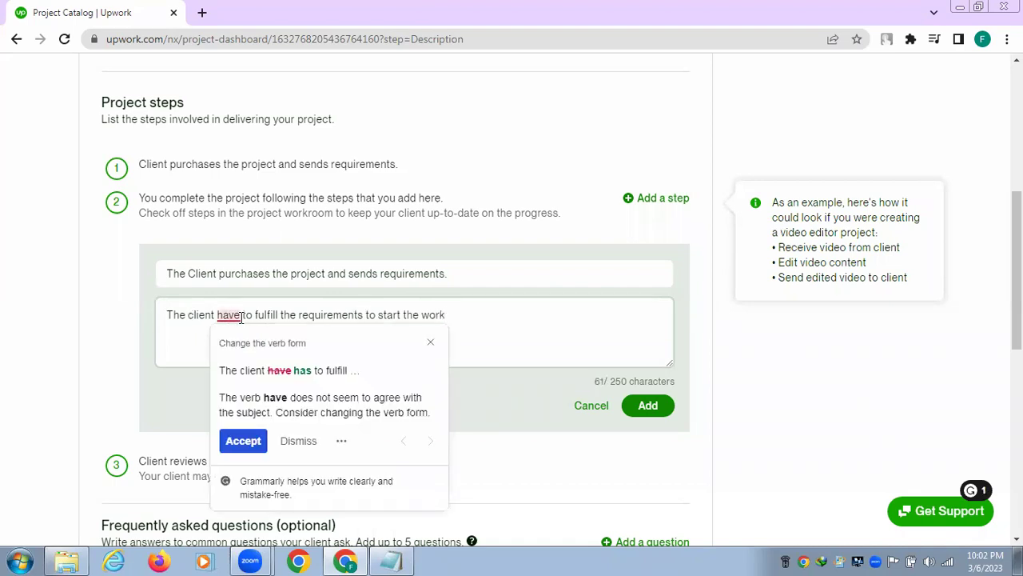
left_click(241, 318)
key("BackSpace")
key("BackSpace")
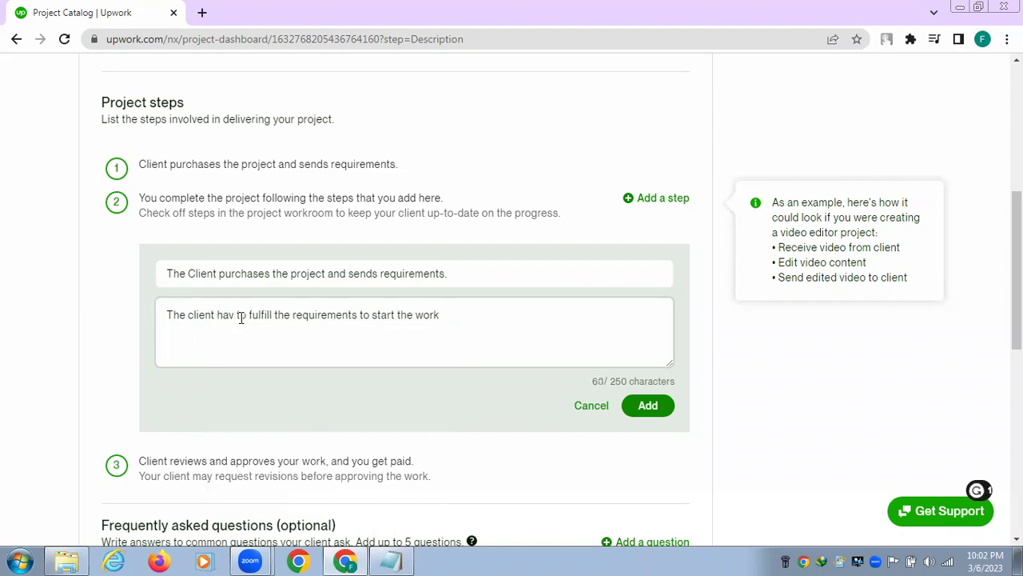
type("s")
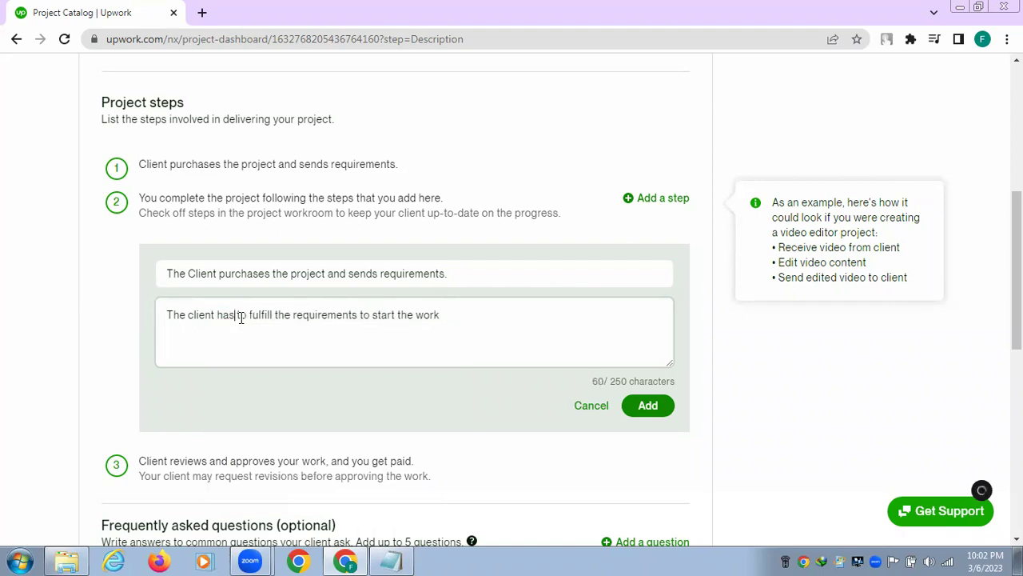
left_click(455, 318)
key("BackSpace")
type(".")
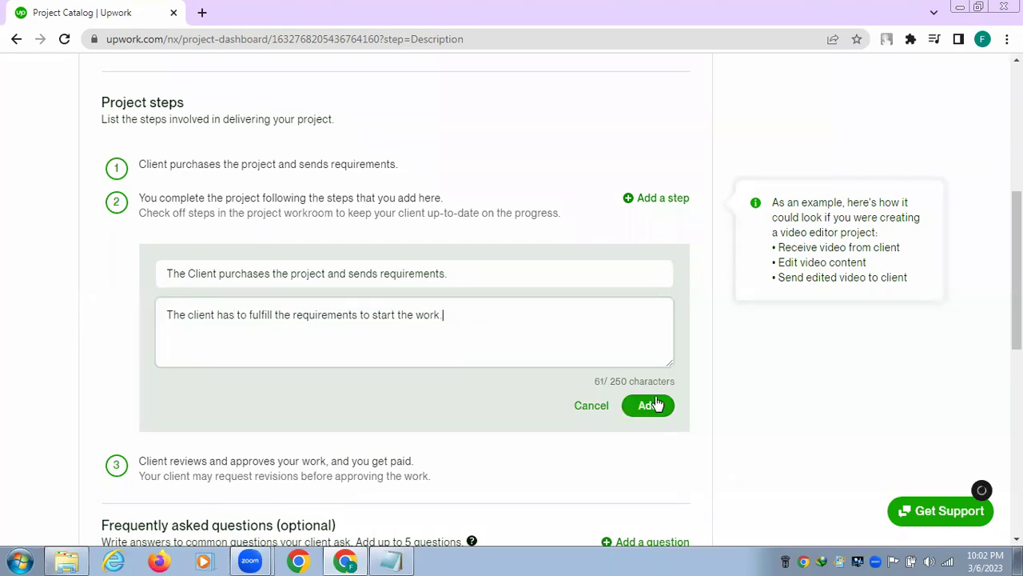
Step: Add the completed project step and save the description section to continue to the Review stage
key("Return")
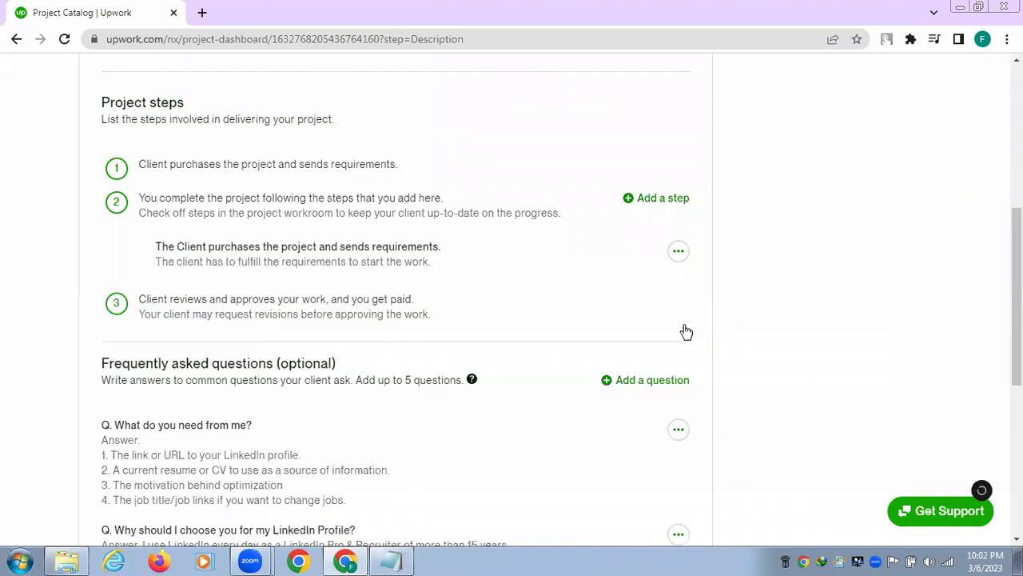
scroll(681, 331, "down", 4)
left_click(636, 315)
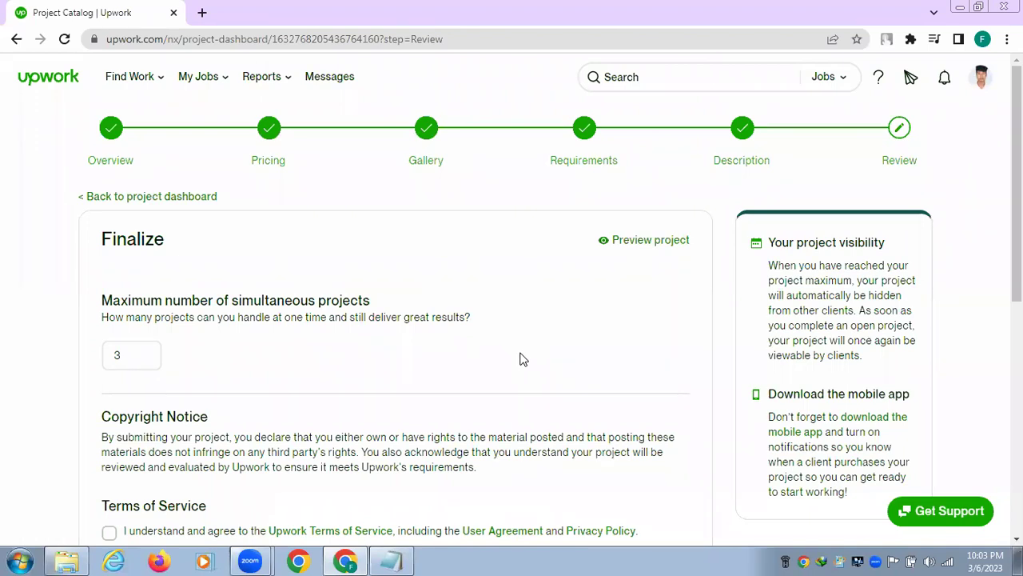
Step: Set the maximum number of simultaneous projects to 5
scroll(520, 359, "down", 1)
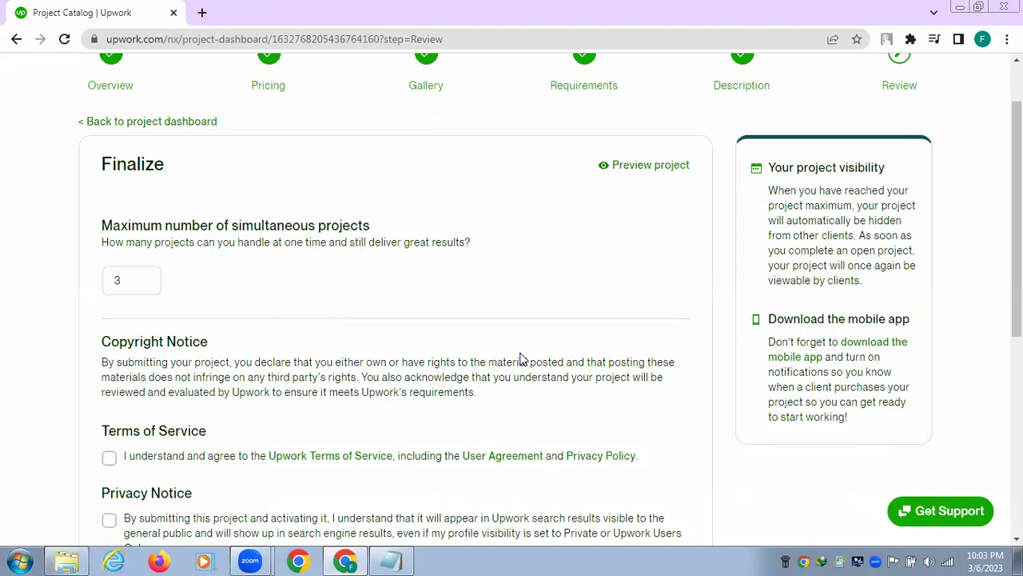
left_click(125, 279)
key("BackSpace")
type("5")
Step: Agree to the Upwork Terms of Service and acknowledge the Privacy Notice for the project
scroll(416, 285, "down", 2)
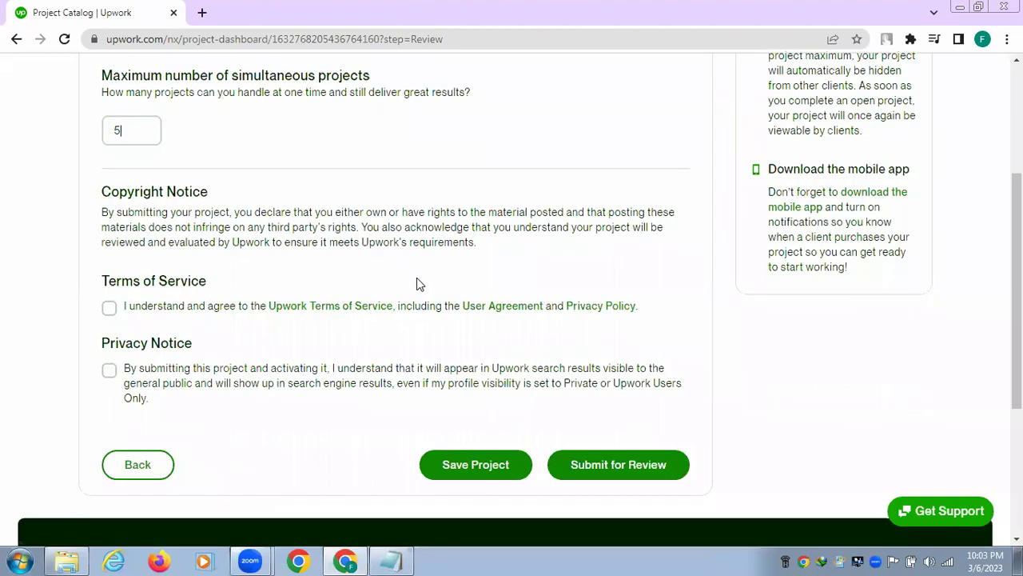
left_click(109, 308)
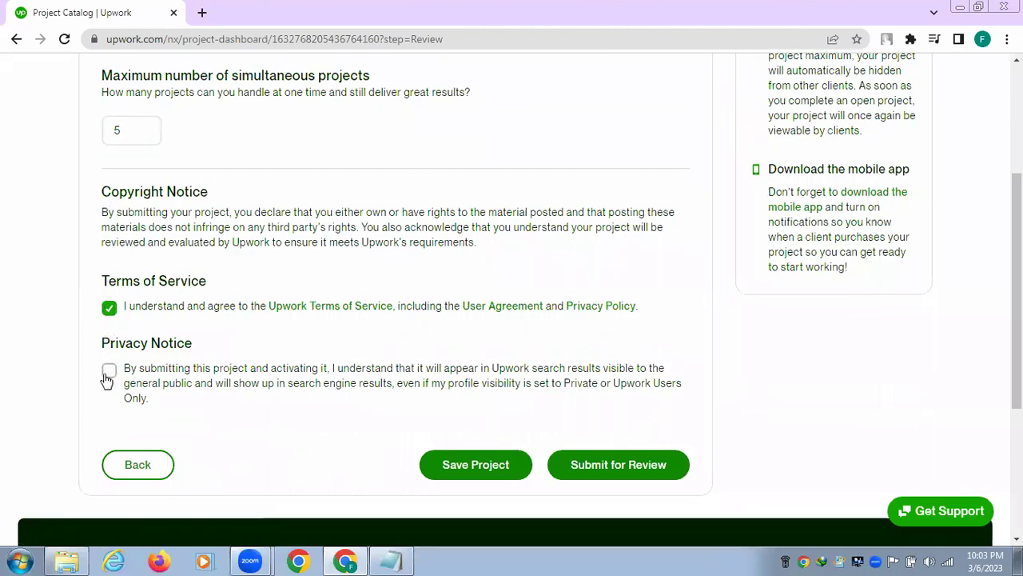
left_click(109, 372)
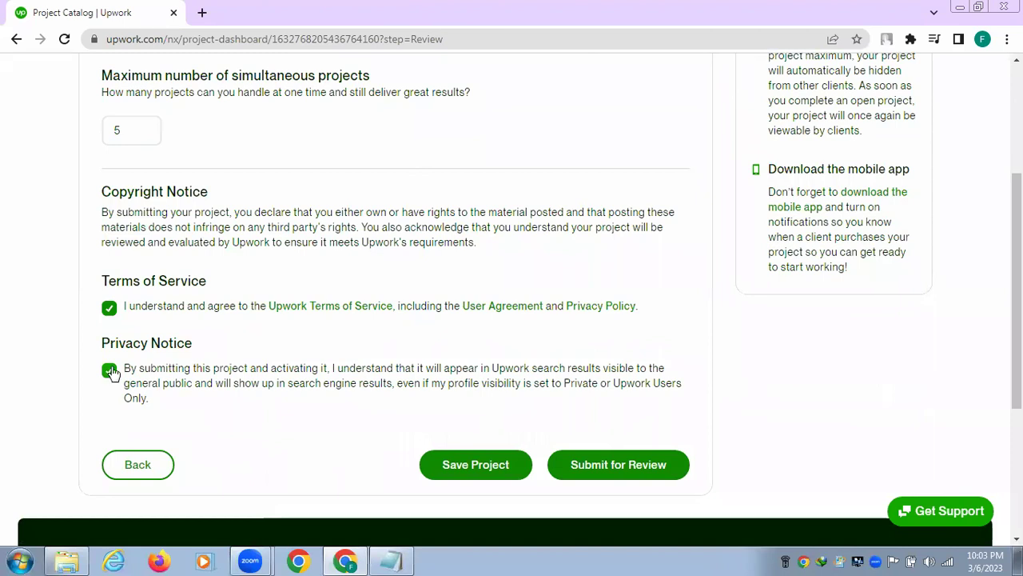